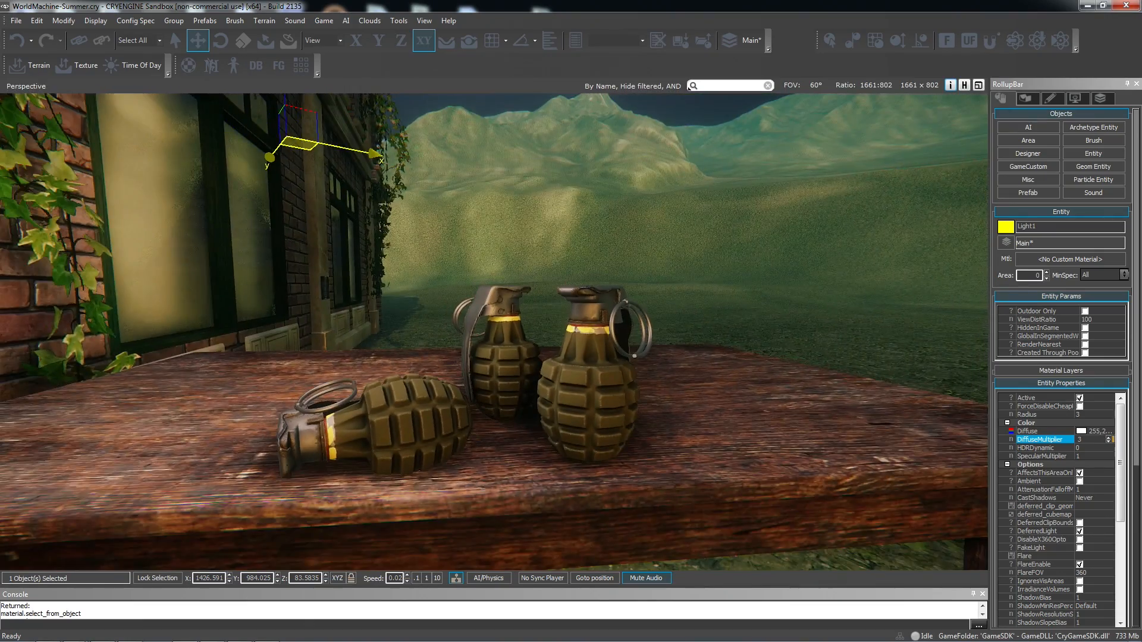
{"action": "key", "text": "d"}
{"action": "key", "text": "a"}
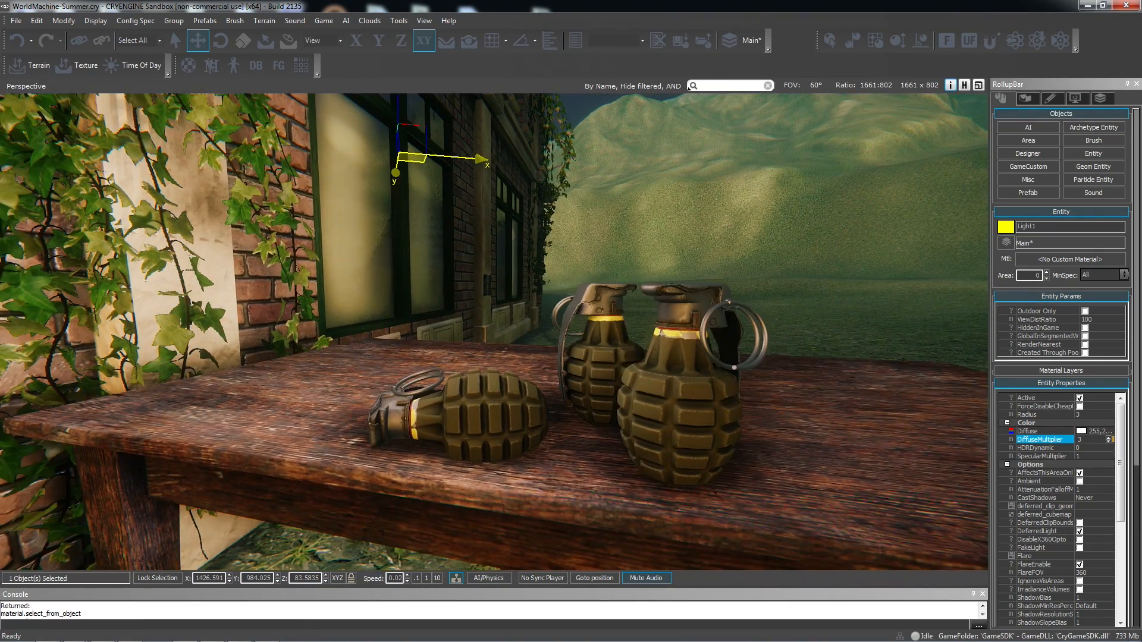
{"action": "right_click_drag", "start_coordinate": [684, 428], "coordinate": [709, 428]}
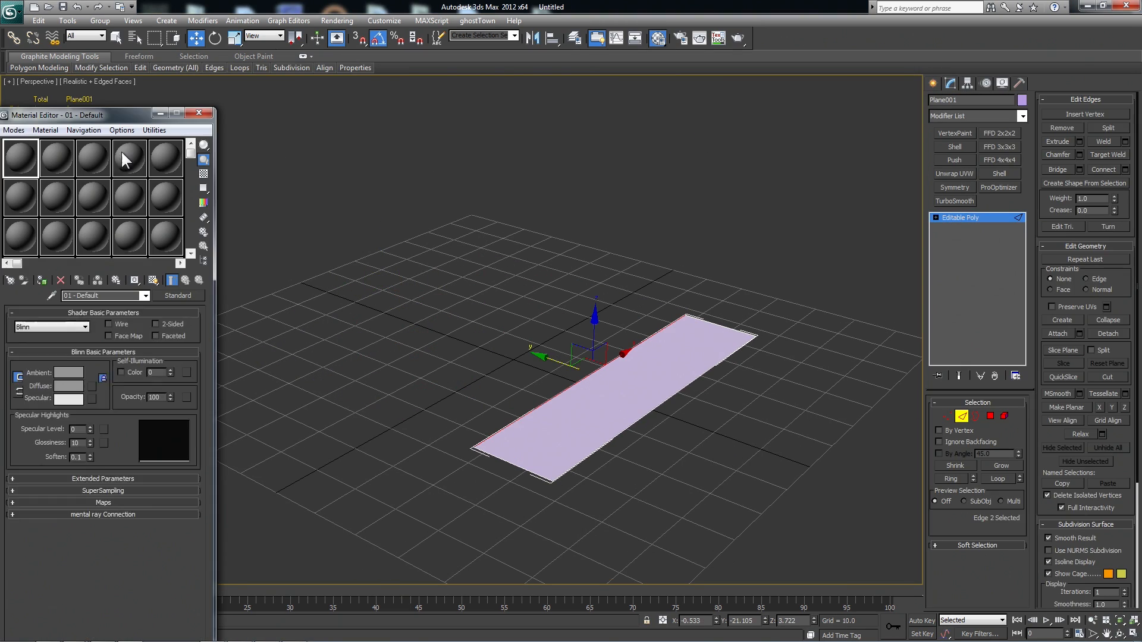
Set the fourth material's diffuse color to brown (red 177, green 115, blue 84)
{"action": "left_click", "coordinate": [69, 386]}
{"action": "left_click", "coordinate": [256, 122]}
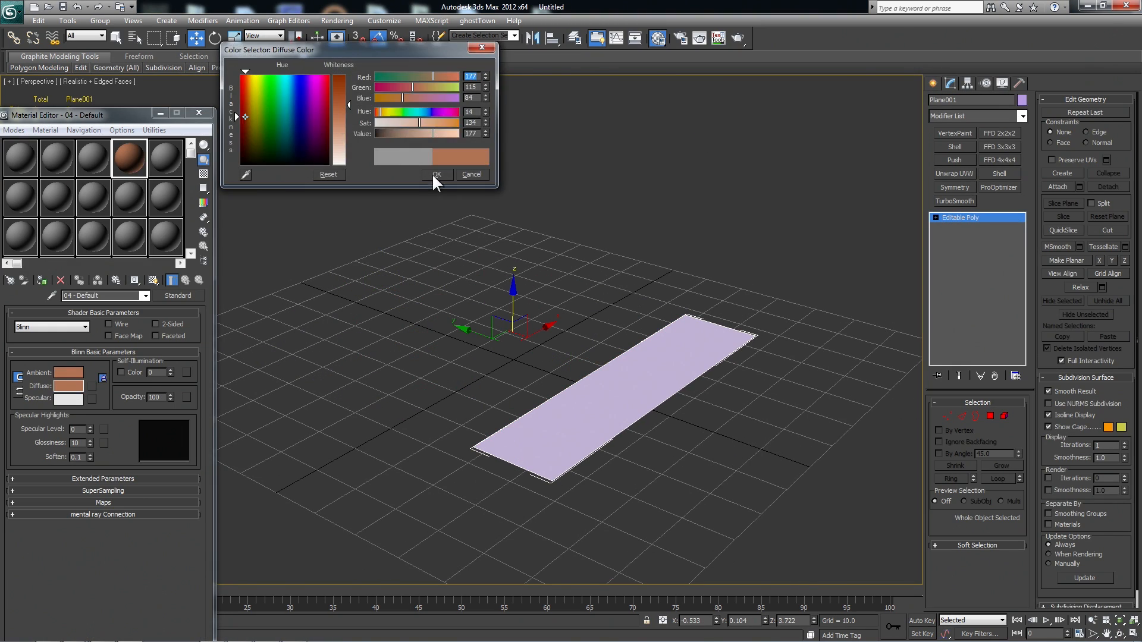
{"action": "left_click", "coordinate": [432, 169]}
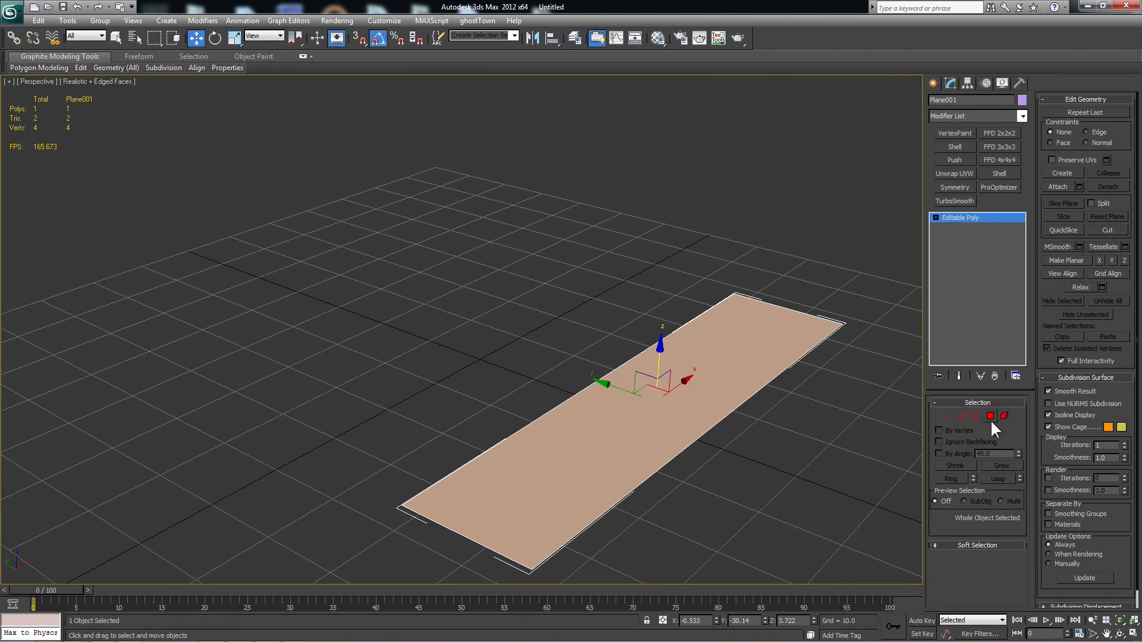
Build a ramp by repositioning and extruding the plane's long edge, and connect the side wall's edges with evenly spaced horizontal segments
{"action": "left_click", "coordinate": [962, 416]}
{"action": "left_click_drag", "start_coordinate": [591, 336], "coordinate": [615, 294]}
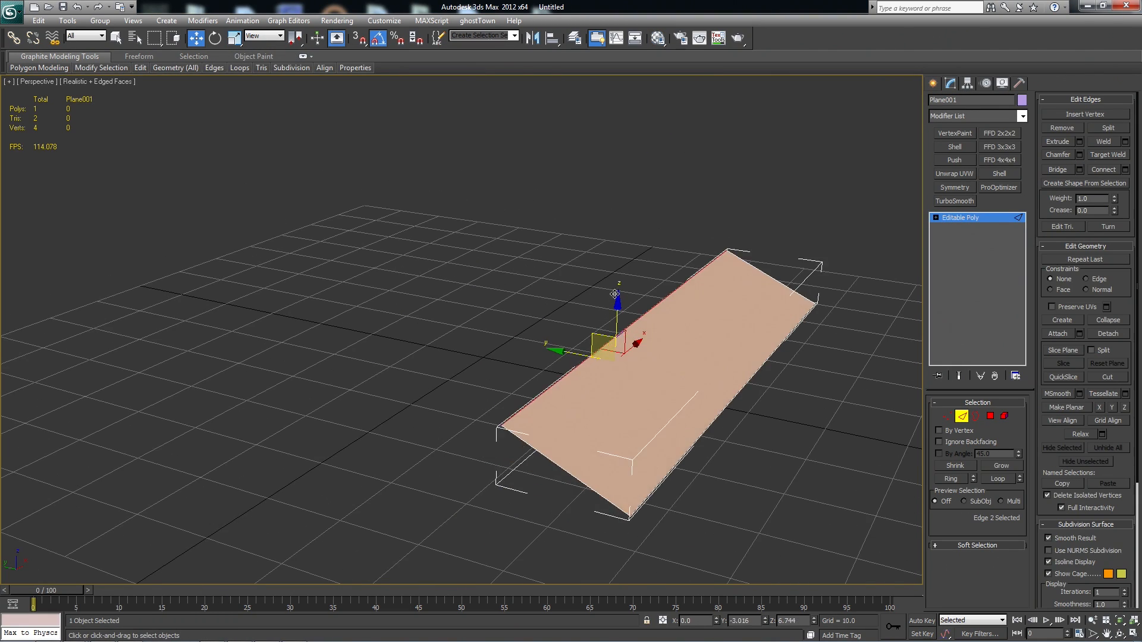
{"action": "middle_click_drag", "start_coordinate": [615, 294], "coordinate": [640, 298], "text": "alt"}
{"action": "key", "text": "ctrl+z"}
{"action": "left_click_drag", "start_coordinate": [582, 346], "coordinate": [515, 338]}
{"action": "left_click_drag", "start_coordinate": [543, 321], "coordinate": [451, 266], "text": "shift"}
{"action": "middle_click_drag", "start_coordinate": [451, 265], "coordinate": [559, 339]}
{"action": "left_click_drag", "start_coordinate": [553, 340], "coordinate": [442, 225], "text": "shift"}
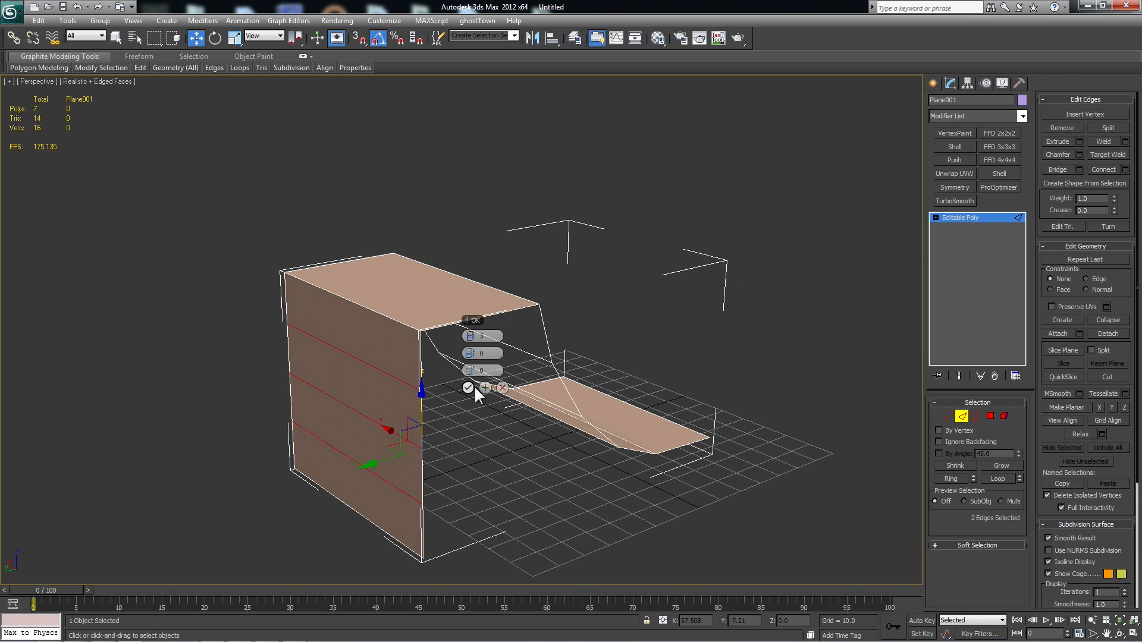
{"action": "left_click", "coordinate": [473, 385]}
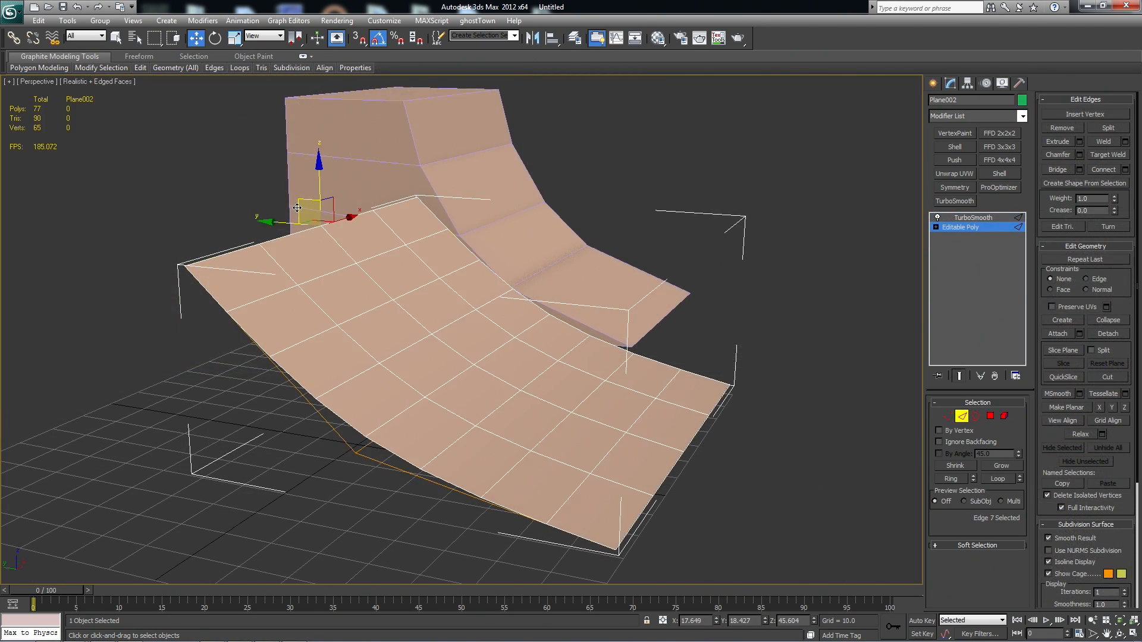
Raise the upper edge of the smoothed front ramp to make its slope taller and steeper
{"action": "mouse_move", "coordinate": [423, 274]}
{"action": "middle_mouse_down", "text": "alt"}
{"action": "mouse_move", "coordinate": [438, 256]}
{"action": "mouse_move", "coordinate": [426, 270]}
{"action": "middle_mouse_up", "text": "alt"}
{"action": "left_click_drag", "start_coordinate": [266, 205], "coordinate": [222, 72]}
{"action": "middle_click_drag", "start_coordinate": [275, 156], "coordinate": [429, 300], "text": "alt"}
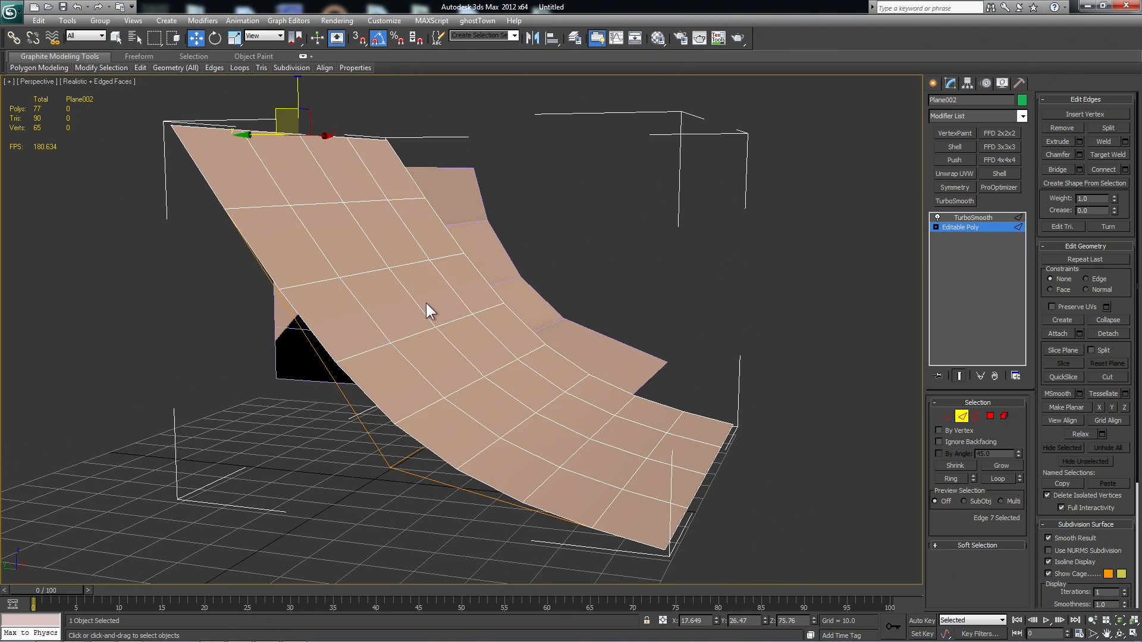
Show the ramp's unsmoothed control mesh and adjust the crease edge near its foot
{"action": "key", "text": "ctrl+q"}
{"action": "left_click", "coordinate": [477, 419]}
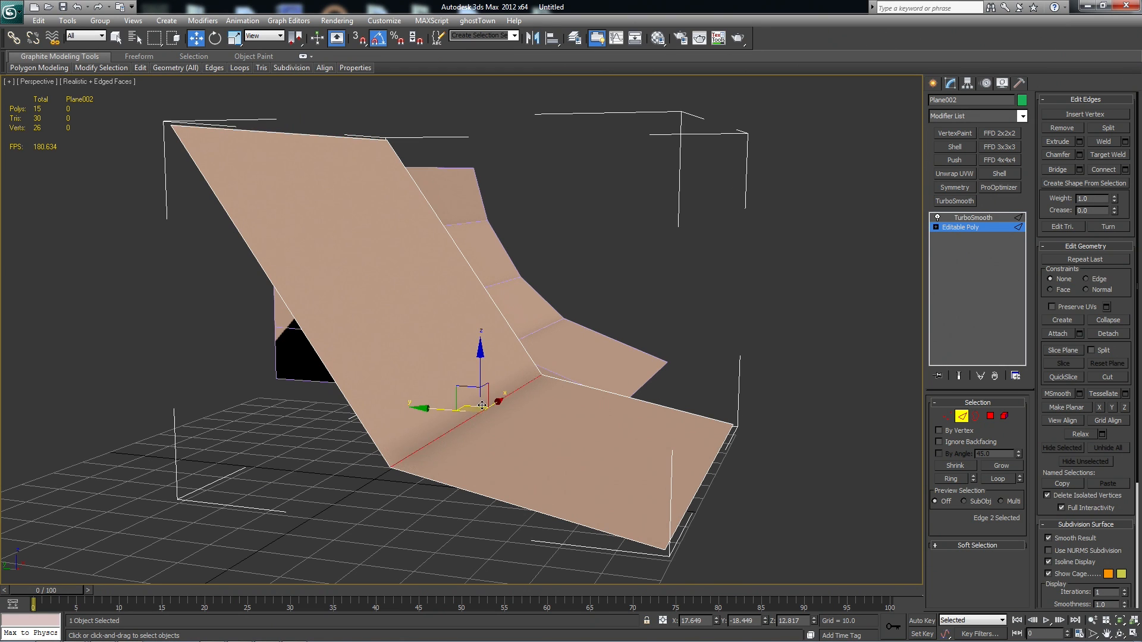
{"action": "middle_click_drag", "start_coordinate": [477, 419], "coordinate": [598, 433], "text": "alt"}
{"action": "left_click_drag", "start_coordinate": [557, 420], "coordinate": [494, 388]}
{"action": "middle_click_drag", "start_coordinate": [494, 387], "coordinate": [447, 376], "text": "alt"}
{"action": "key", "text": "grave"}
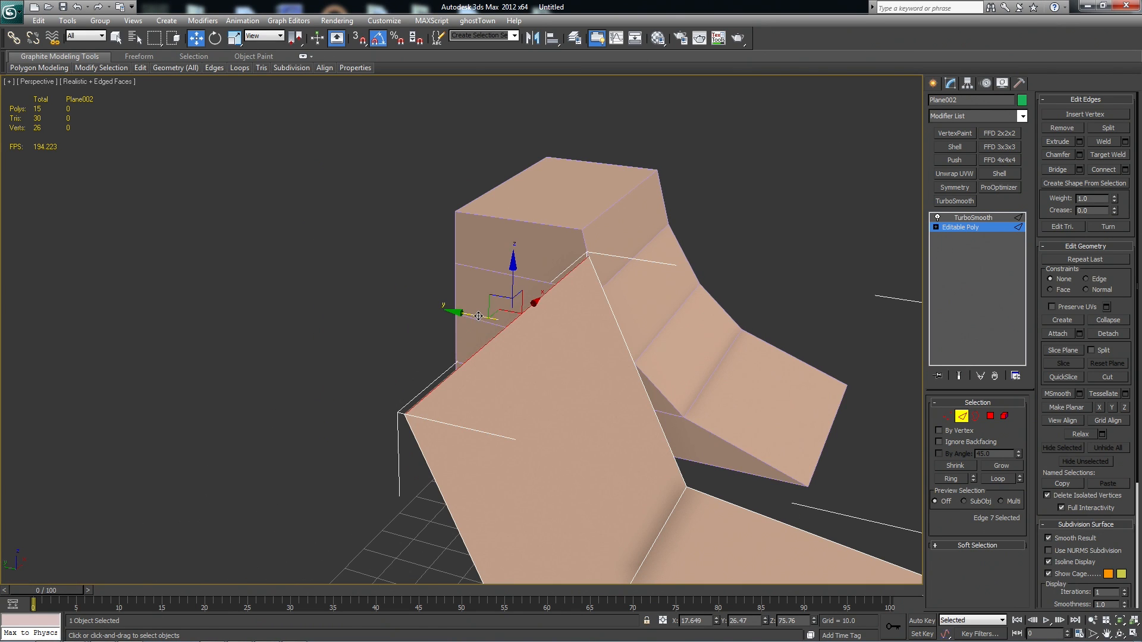
Extrude the ramp's top edge backward and downward to form a platform and back wall, and preview the smoothed shape
{"action": "left_click_drag", "start_coordinate": [417, 303], "coordinate": [263, 278], "text": "shift"}
{"action": "left_click_drag", "start_coordinate": [295, 240], "coordinate": [282, 423], "text": "shift"}
{"action": "scroll", "coordinate": [471, 416], "scroll_direction": "down", "scroll_amount": 2}
{"action": "middle_click_drag", "start_coordinate": [472, 416], "coordinate": [473, 341], "text": "alt"}
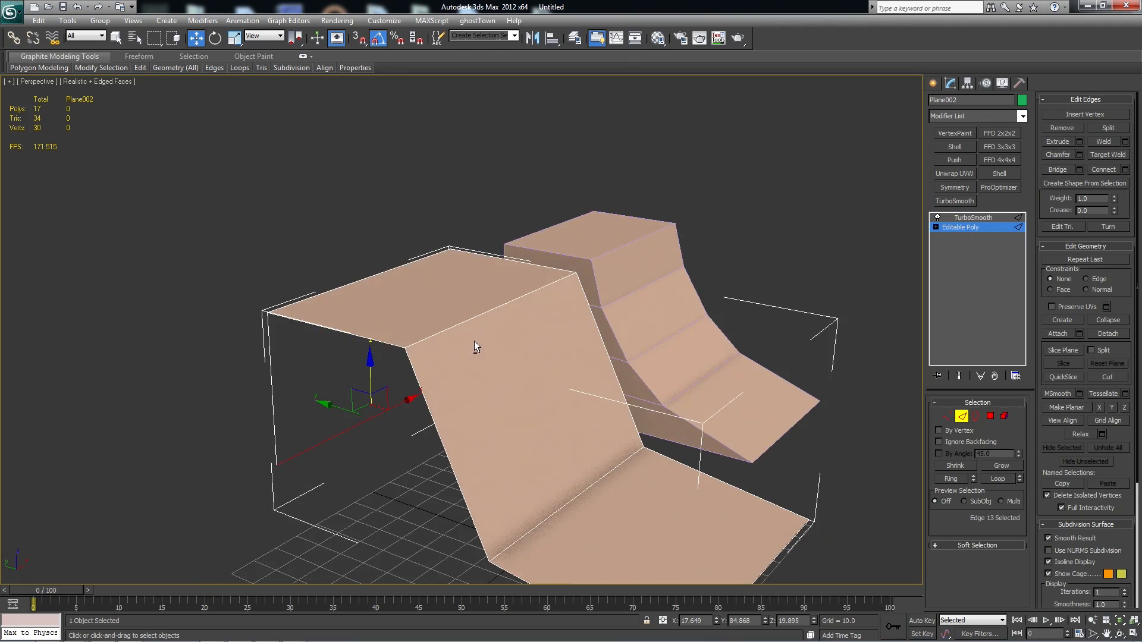
{"action": "key", "text": "ctrl+e"}
{"action": "mouse_move", "coordinate": [609, 480]}
{"action": "middle_mouse_down", "text": "alt"}
{"action": "mouse_move", "coordinate": [732, 460]}
{"action": "mouse_move", "coordinate": [605, 471]}
{"action": "middle_mouse_up", "text": "alt"}
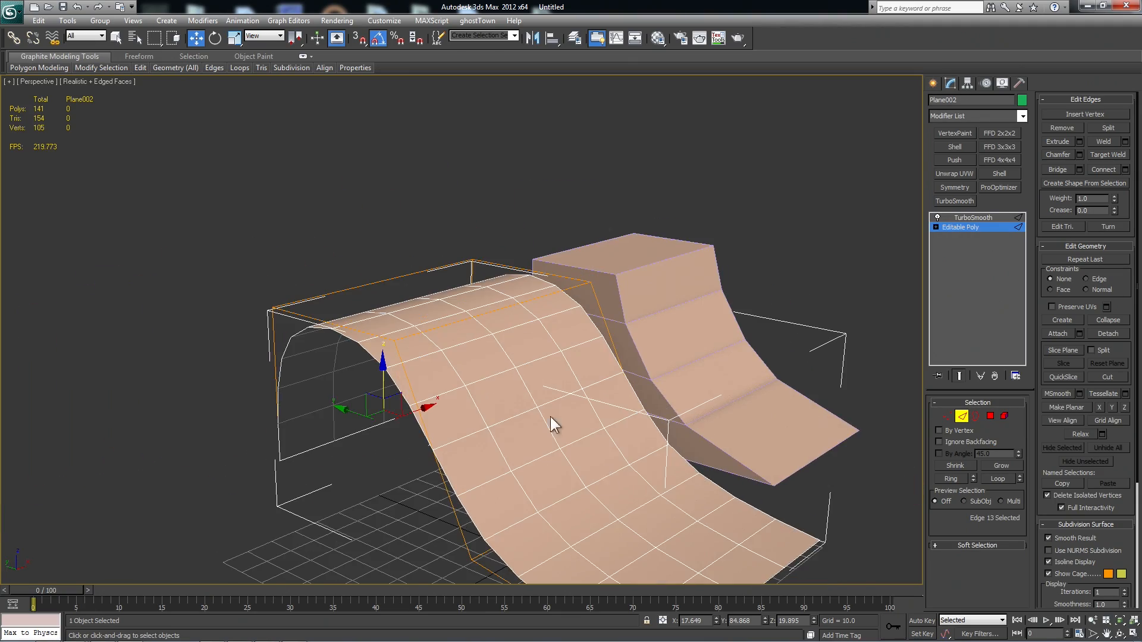
{"action": "key", "text": "ctrl+e"}
Insert supporting edge loops close to both sides of the platform's front edge with Swift Loop
{"action": "scroll", "coordinate": [536, 418], "scroll_direction": "up", "scroll_amount": 2}
{"action": "middle_click_drag", "start_coordinate": [466, 393], "coordinate": [489, 375]}
{"action": "key", "text": "alt+1"}
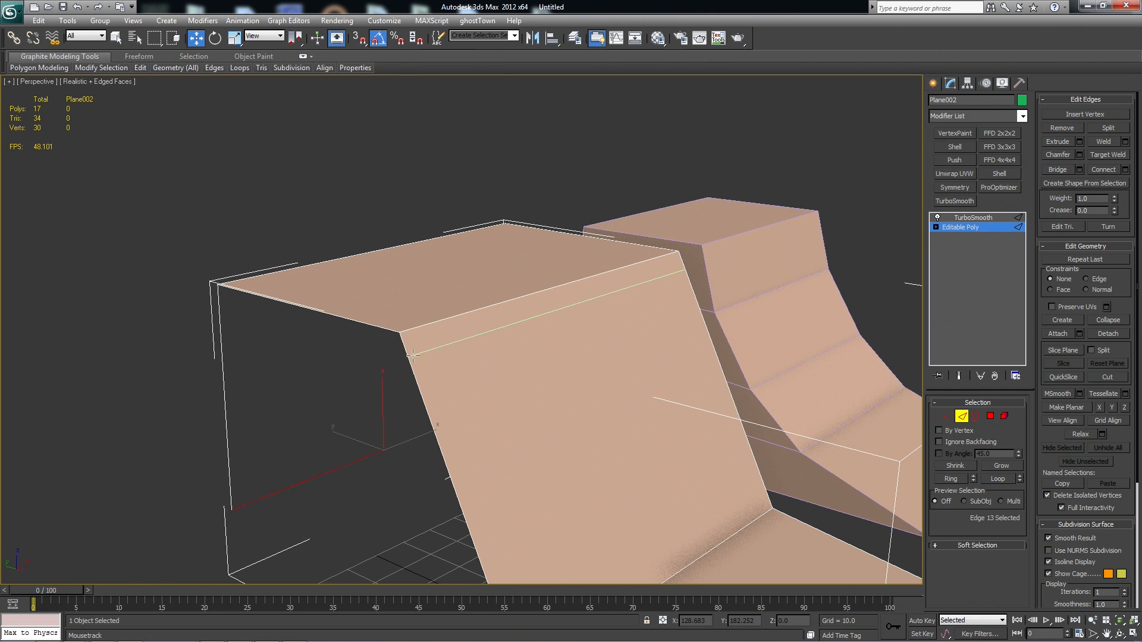
{"action": "scroll", "coordinate": [413, 354], "scroll_direction": "up", "scroll_amount": 2}
{"action": "mouse_move", "coordinate": [403, 369]}
{"action": "left_mouse_down"}
{"action": "mouse_move", "coordinate": [410, 385]}
{"action": "mouse_move", "coordinate": [404, 368]}
{"action": "left_mouse_up"}
{"action": "left_click", "coordinate": [404, 371]}
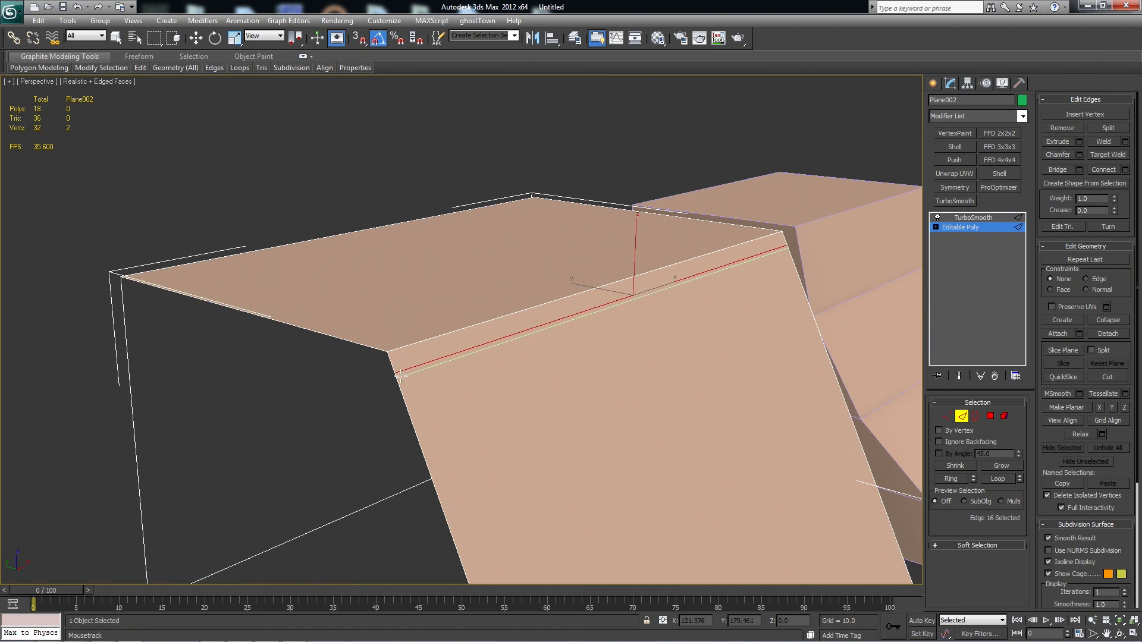
{"action": "left_click", "coordinate": [369, 344]}
Examine how the support loops tighten the smoothed front corner, with the wireframe edges shown and hidden
{"action": "key", "text": "ctrl+e"}
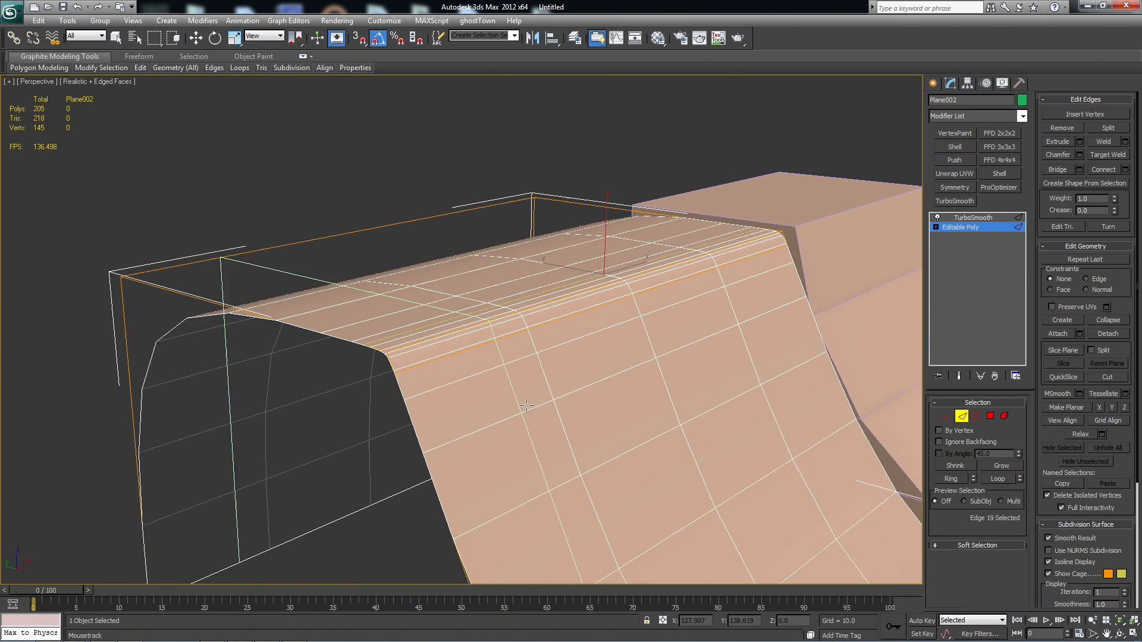
{"action": "middle_click_drag", "start_coordinate": [737, 441], "coordinate": [692, 355]}
{"action": "key", "text": "F4"}
{"action": "key", "text": "ctrl+e"}
{"action": "key", "text": "F4"}
Insert supporting edge loops beside the platform's side and back edges with Swift Loop
{"action": "scroll", "coordinate": [543, 318], "scroll_direction": "up", "scroll_amount": 5}
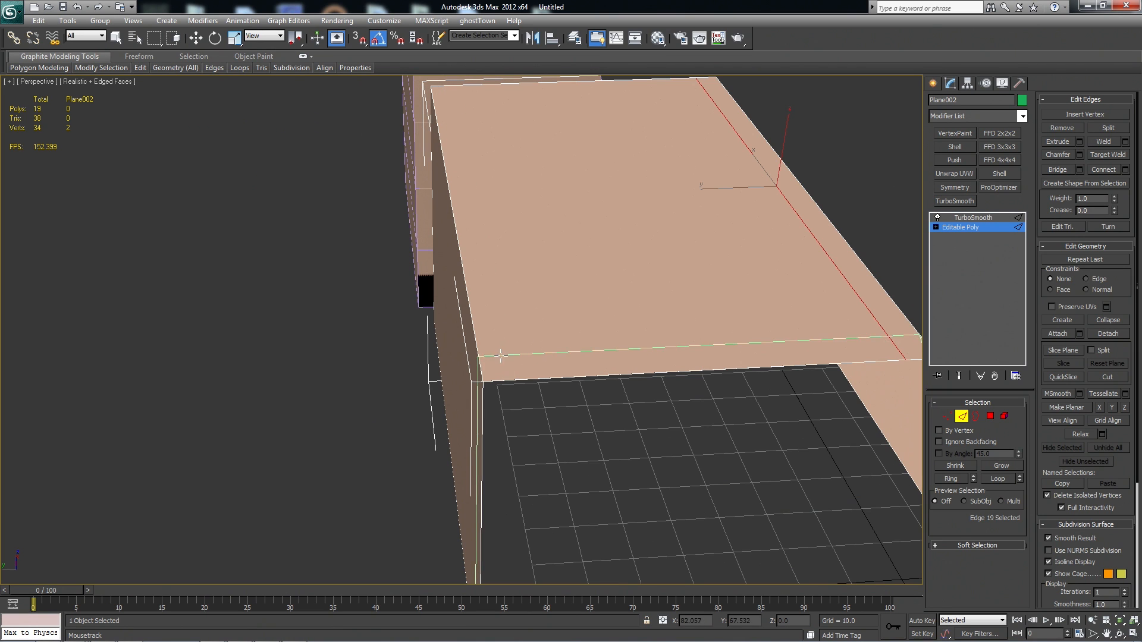
{"action": "left_click", "coordinate": [496, 375]}
{"action": "middle_click_drag", "start_coordinate": [486, 396], "coordinate": [524, 377], "text": "alt"}
{"action": "left_click", "coordinate": [561, 344]}
Examine the ramp's smoothed result with the wireframe edges hidden
{"action": "middle_click_drag", "start_coordinate": [734, 400], "coordinate": [447, 357], "text": "alt"}
{"action": "middle_click_drag", "start_coordinate": [582, 391], "coordinate": [549, 461], "text": "alt"}
{"action": "key", "text": "ctrl+q"}
{"action": "scroll", "coordinate": [571, 440], "scroll_direction": "down", "scroll_amount": 2}
{"action": "key", "text": "F4"}
{"action": "scroll", "coordinate": [641, 428], "scroll_direction": "down", "scroll_amount": 10}
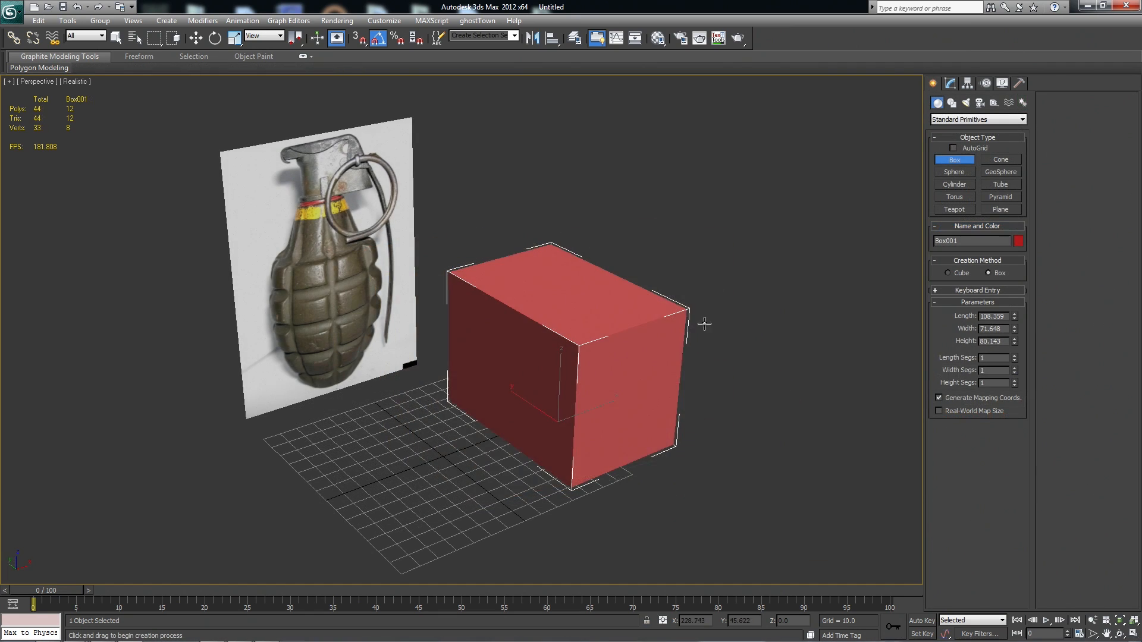
Show edged faces in the viewport and convert the red box to an Editable Poly
{"action": "key", "text": "F4"}
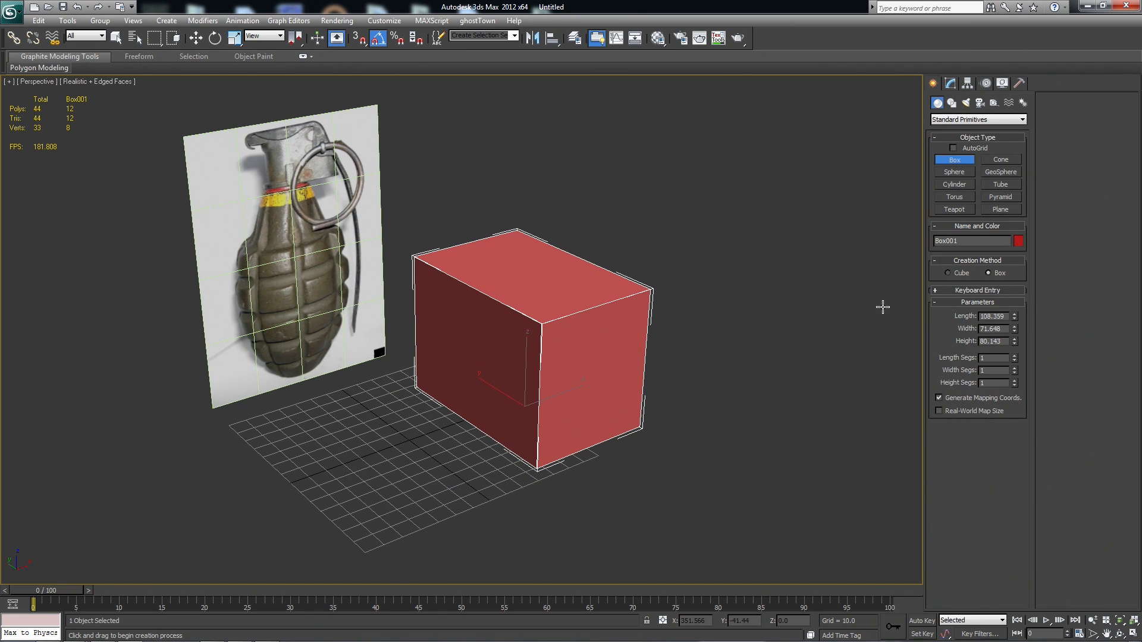
{"action": "right_click", "coordinate": [592, 334]}
{"action": "right_click", "coordinate": [564, 329]}
{"action": "mouse_move", "coordinate": [599, 440]}
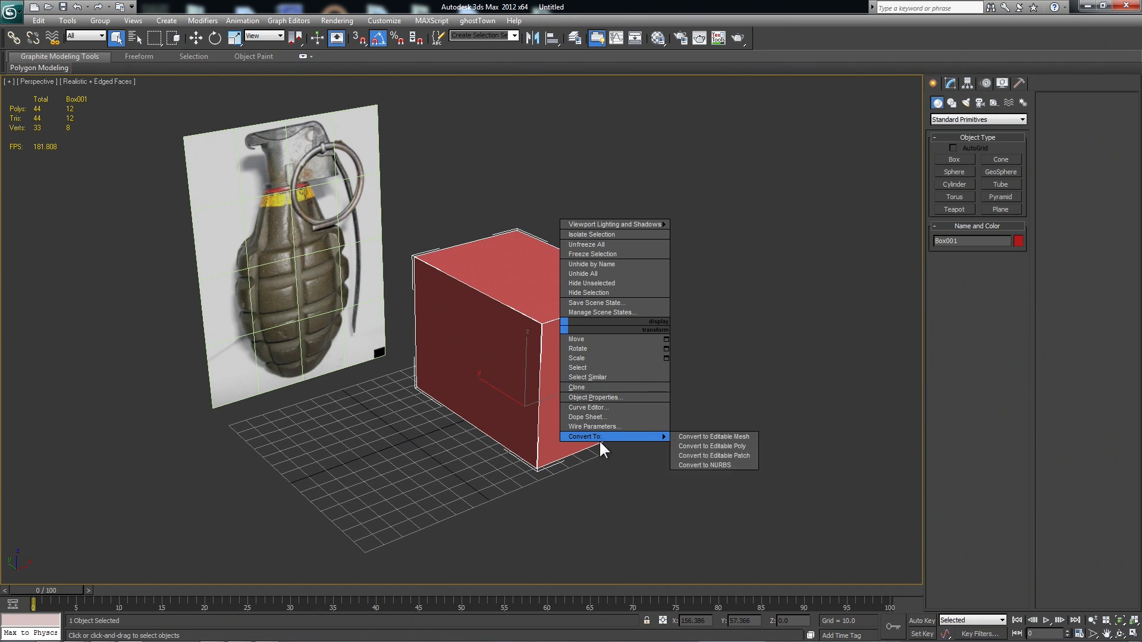
{"action": "left_click", "coordinate": [689, 446]}
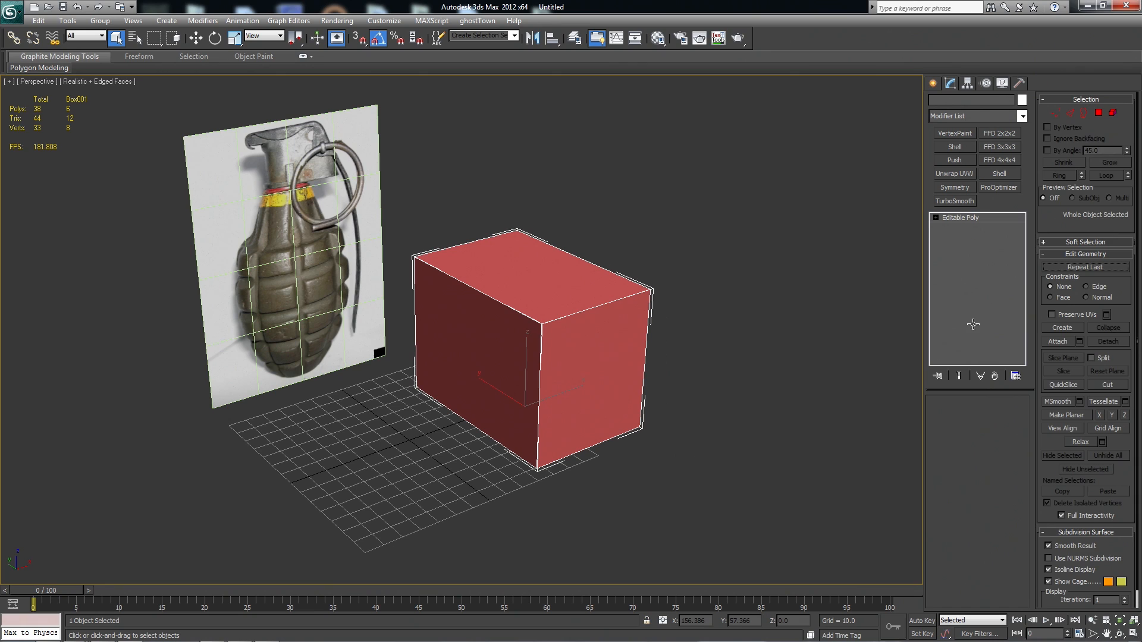
Add a TurboSmooth modifier to the box and toggle the end result from its Editable Poly level, leaving it hidden
{"action": "left_click", "coordinate": [955, 202]}
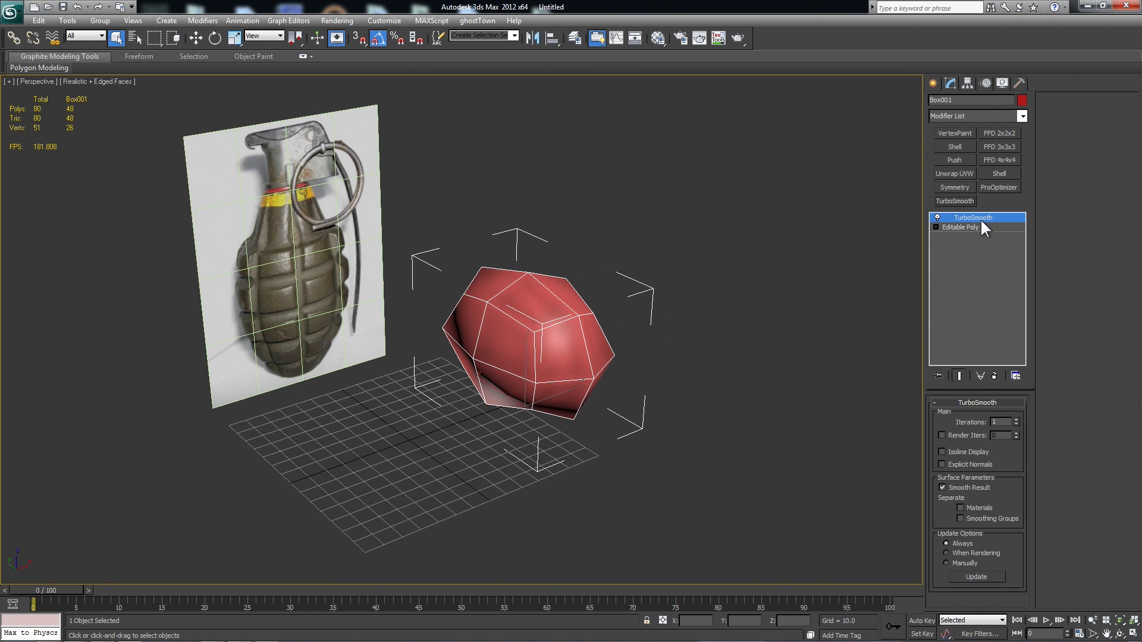
{"action": "left_click", "coordinate": [963, 228]}
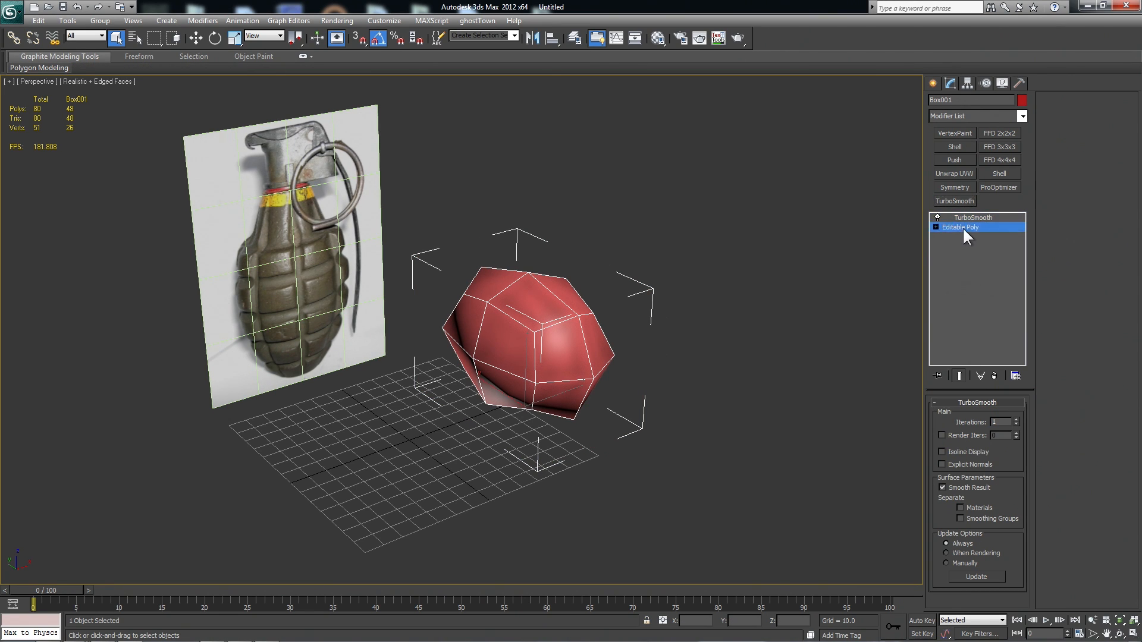
{"action": "left_click", "coordinate": [959, 376]}
{"action": "left_click", "coordinate": [959, 376]}
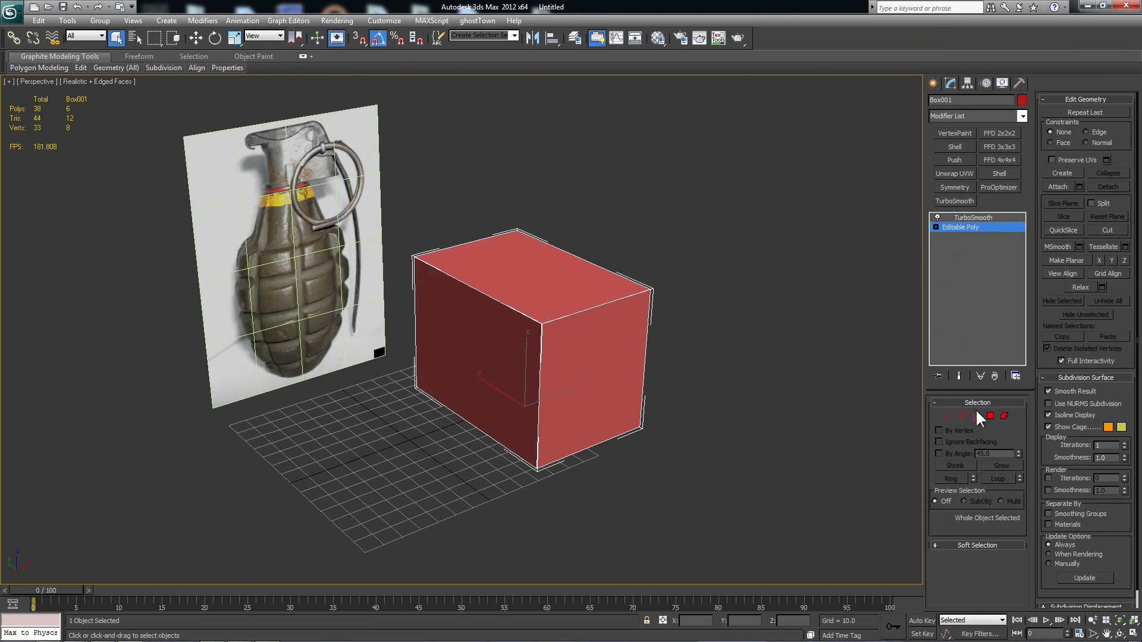
{"action": "left_click", "coordinate": [958, 376]}
{"action": "left_click", "coordinate": [959, 376]}
{"action": "left_click", "coordinate": [958, 376]}
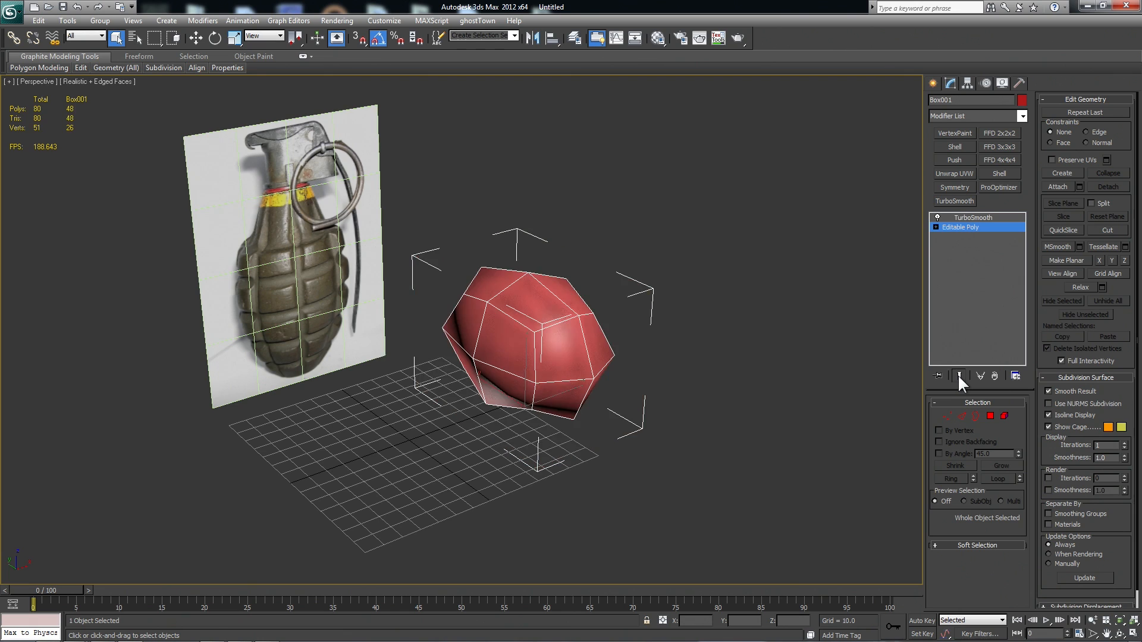
{"action": "left_click", "coordinate": [958, 376]}
{"action": "middle_click_drag", "start_coordinate": [754, 359], "coordinate": [780, 370], "text": "alt"}
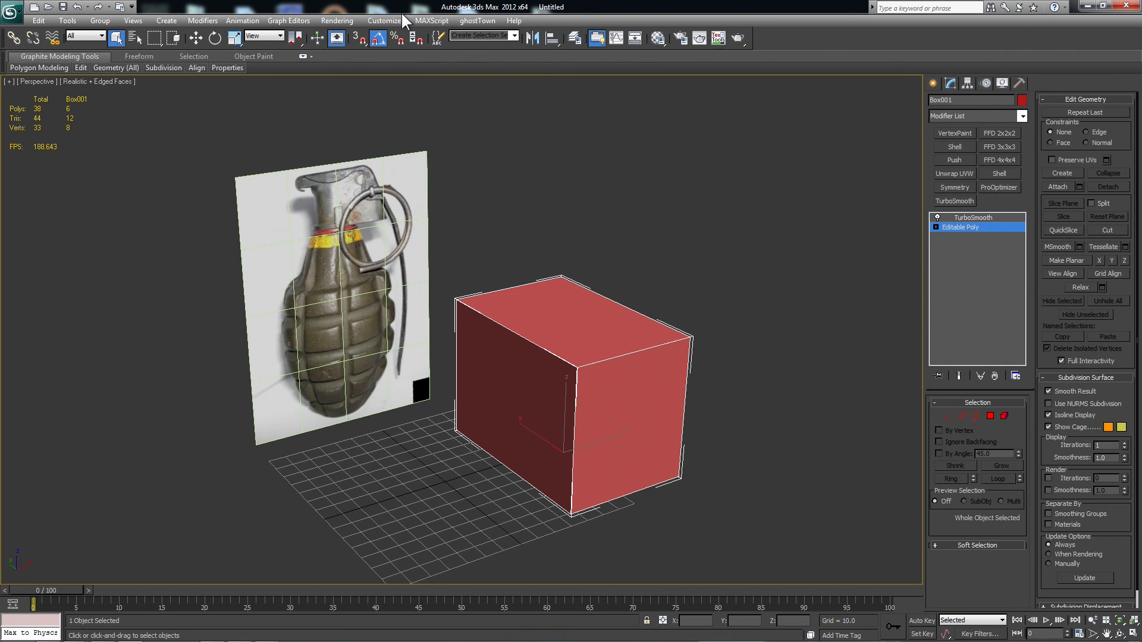
Assign the N shortcut to the Show End Result toggle in the keyboard customization
{"action": "left_click", "coordinate": [384, 20]}
{"action": "key", "text": "Escape"}
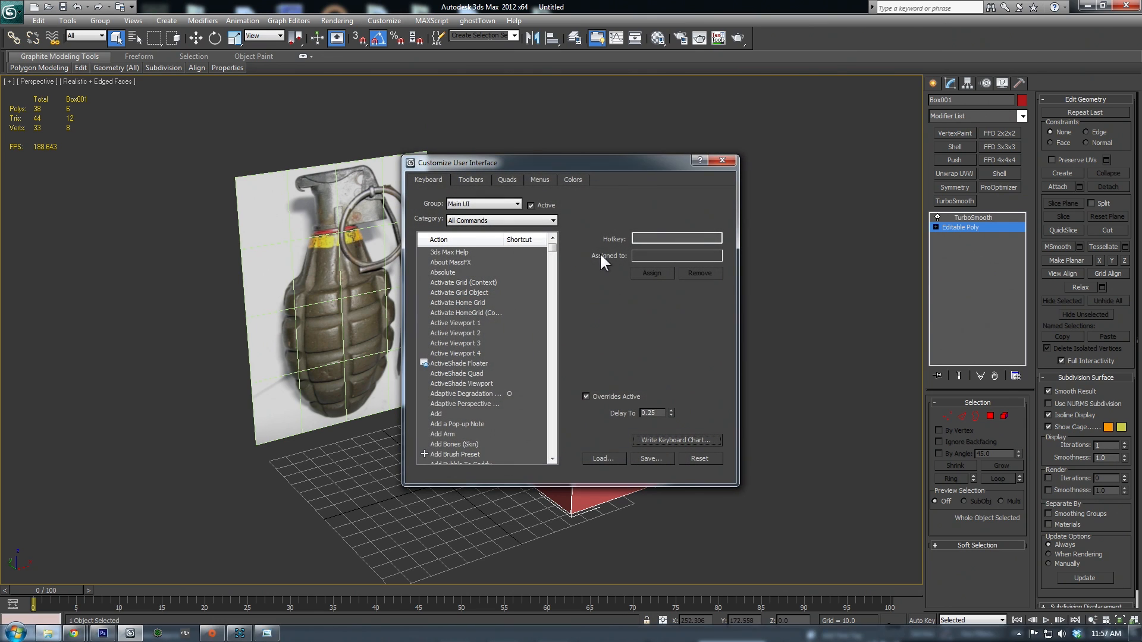
{"action": "left_click", "coordinate": [467, 401]}
{"action": "type", "text": "show"}
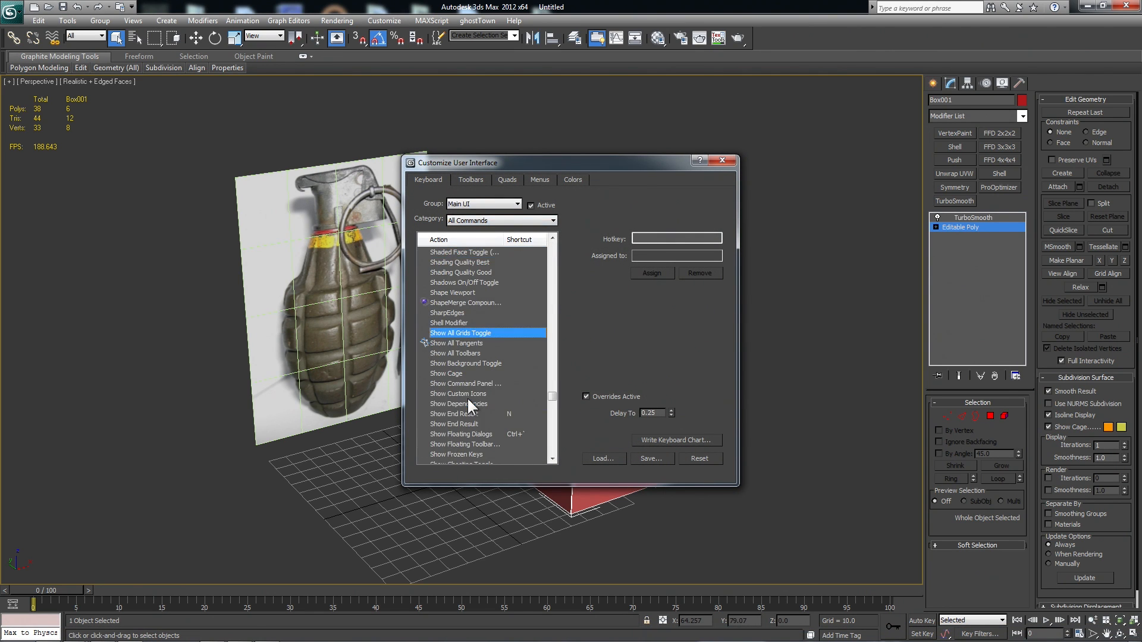
{"action": "left_click", "coordinate": [448, 413]}
{"action": "left_click", "coordinate": [636, 238]}
{"action": "key", "text": "n"}
{"action": "left_click", "coordinate": [652, 273]}
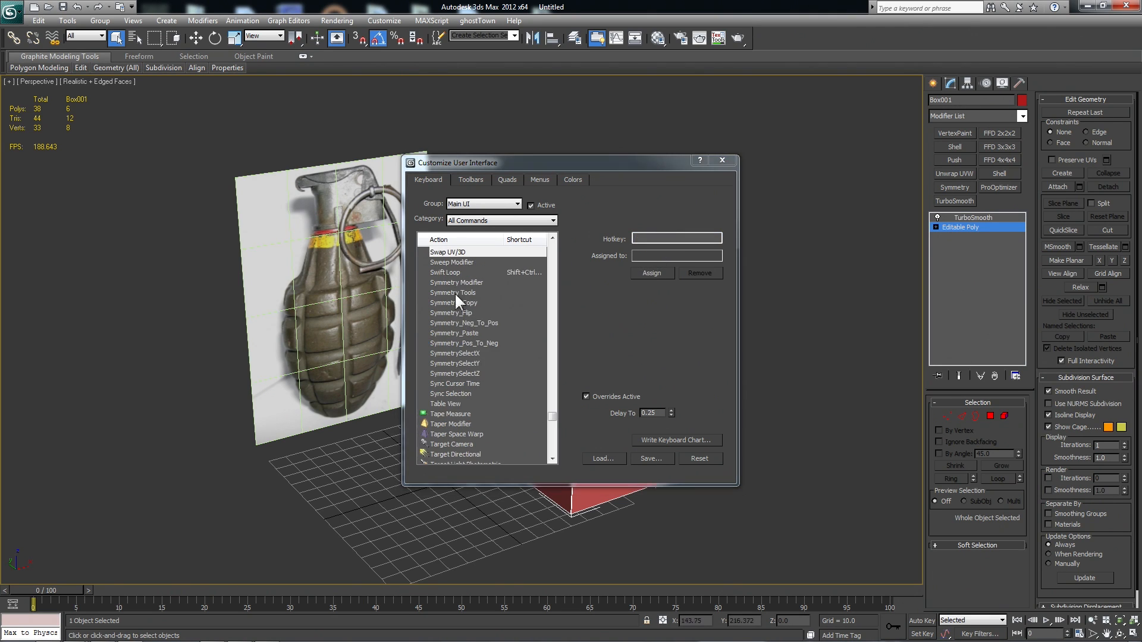
Check the keyboard shortcut assigned to the Swift Loop command and close the customization dialog
{"action": "left_click", "coordinate": [452, 275]}
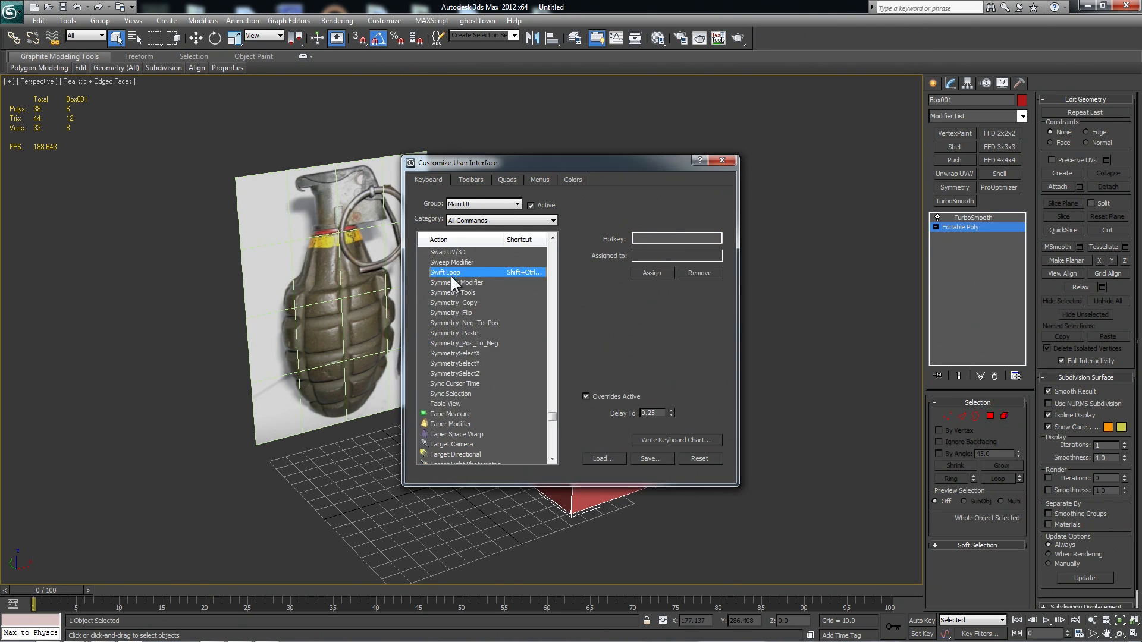
{"action": "left_click", "coordinate": [682, 238]}
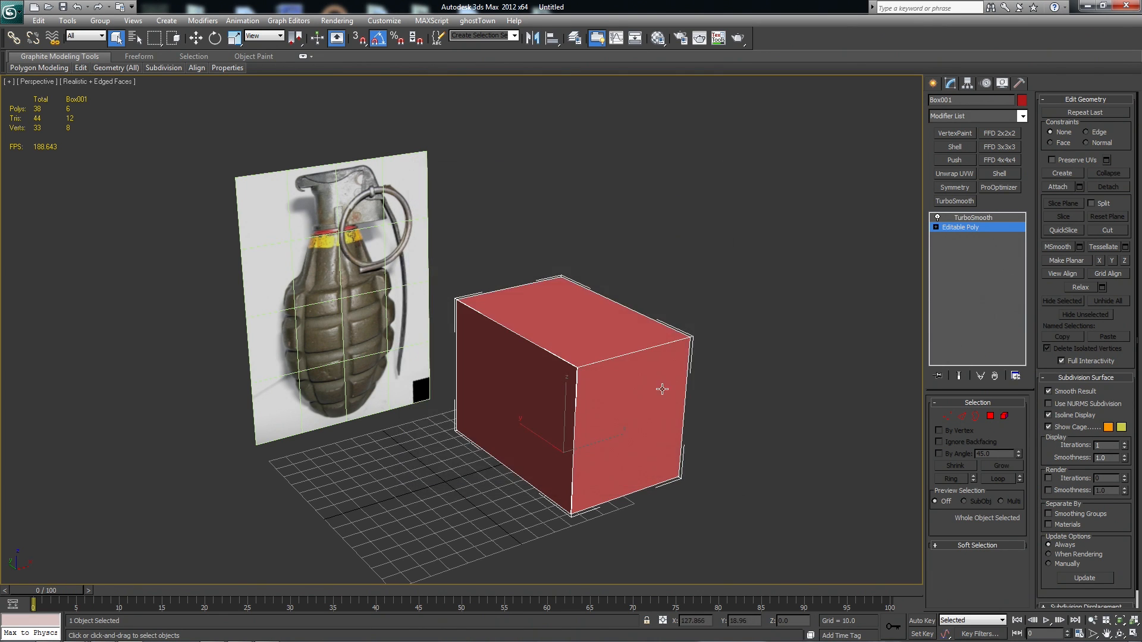
{"action": "middle_click_drag", "start_coordinate": [772, 330], "coordinate": [753, 307]}
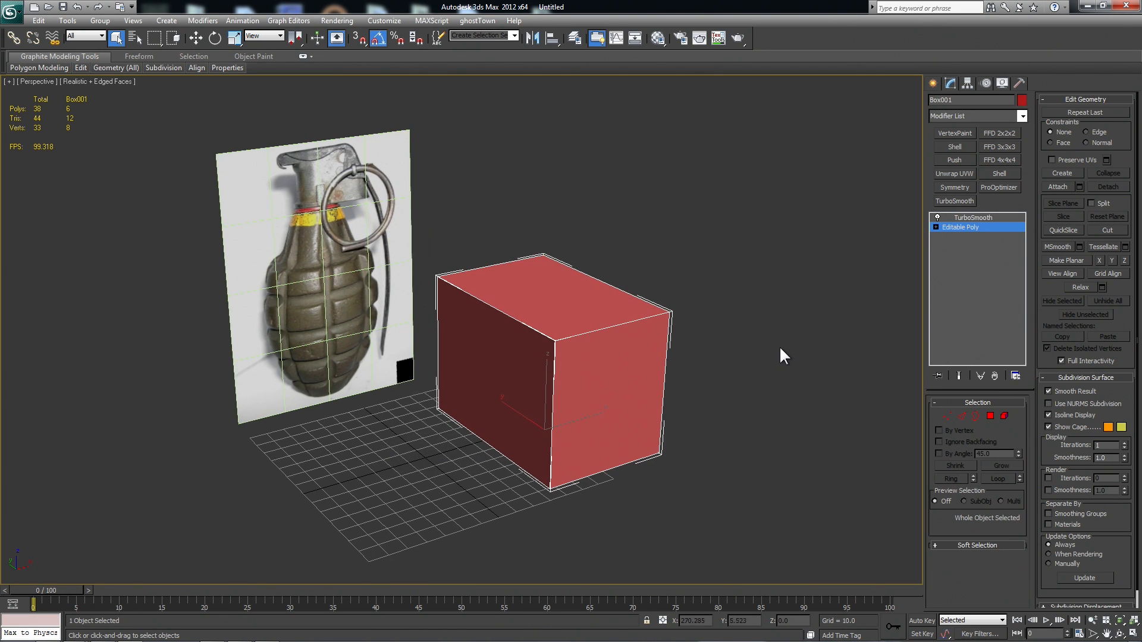
{"action": "middle_click_drag", "start_coordinate": [780, 349], "coordinate": [769, 314]}
{"action": "key", "text": "space"}
{"action": "key", "text": "space"}
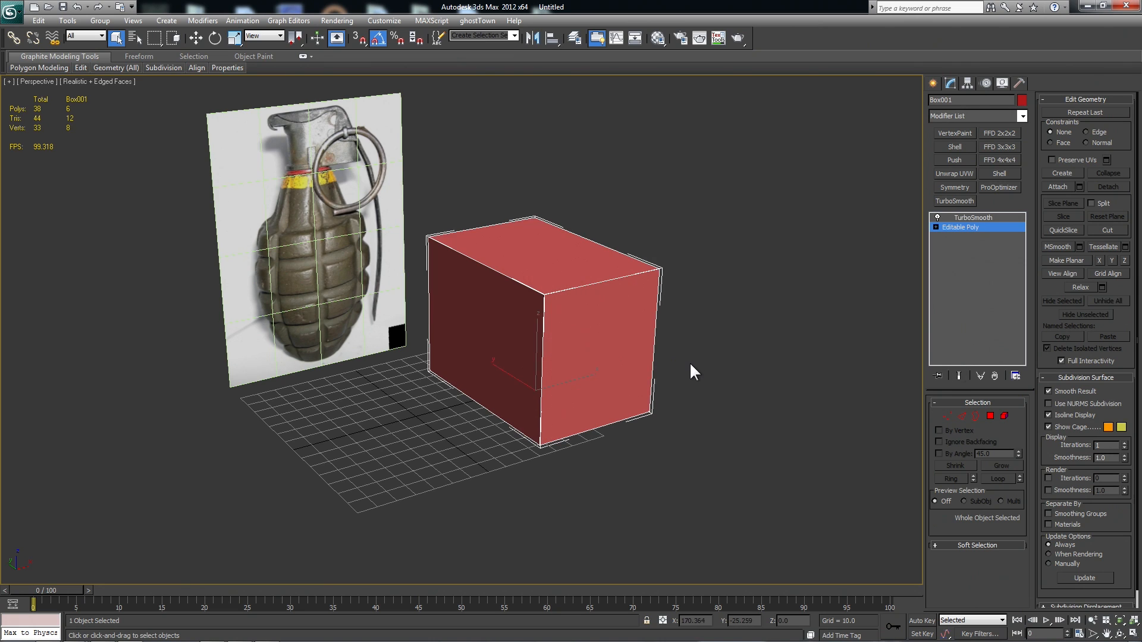
Set the box's TurboSmooth iterations to 2 and return to its Editable Poly level
{"action": "left_click", "coordinate": [966, 218]}
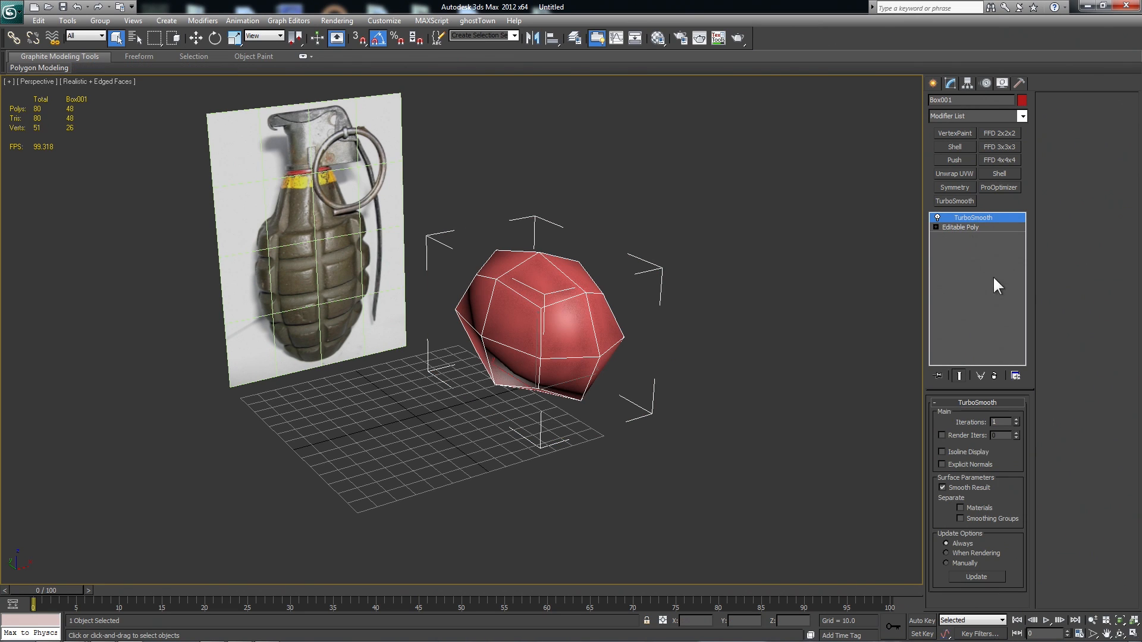
{"action": "left_click", "coordinate": [1016, 419]}
{"action": "middle_click_drag", "start_coordinate": [787, 319], "coordinate": [770, 308]}
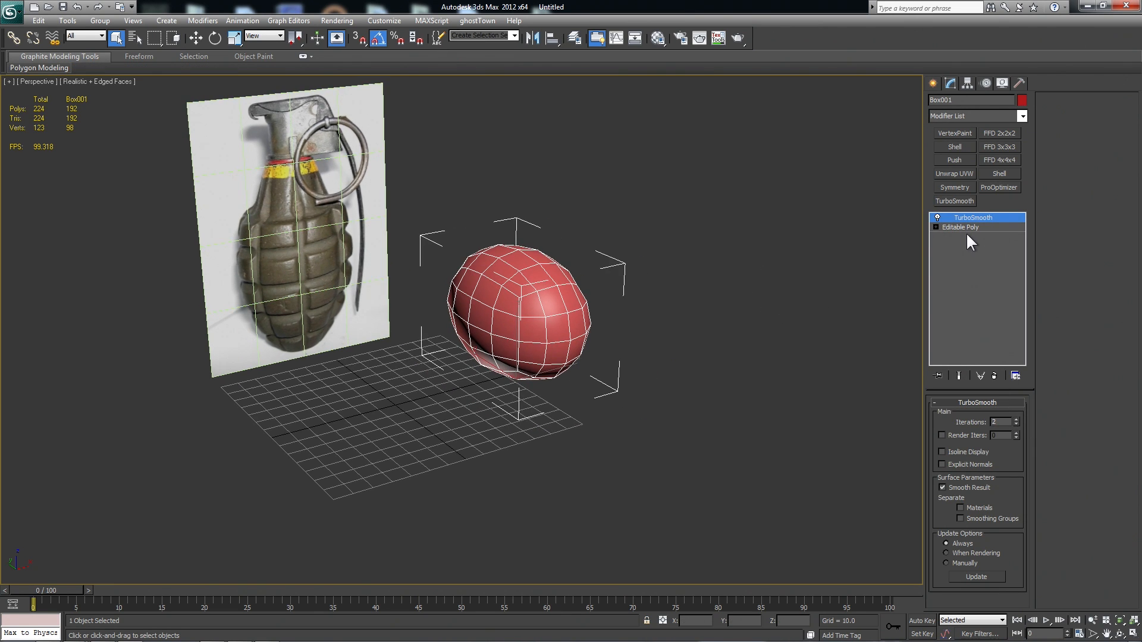
{"action": "left_click", "coordinate": [965, 228]}
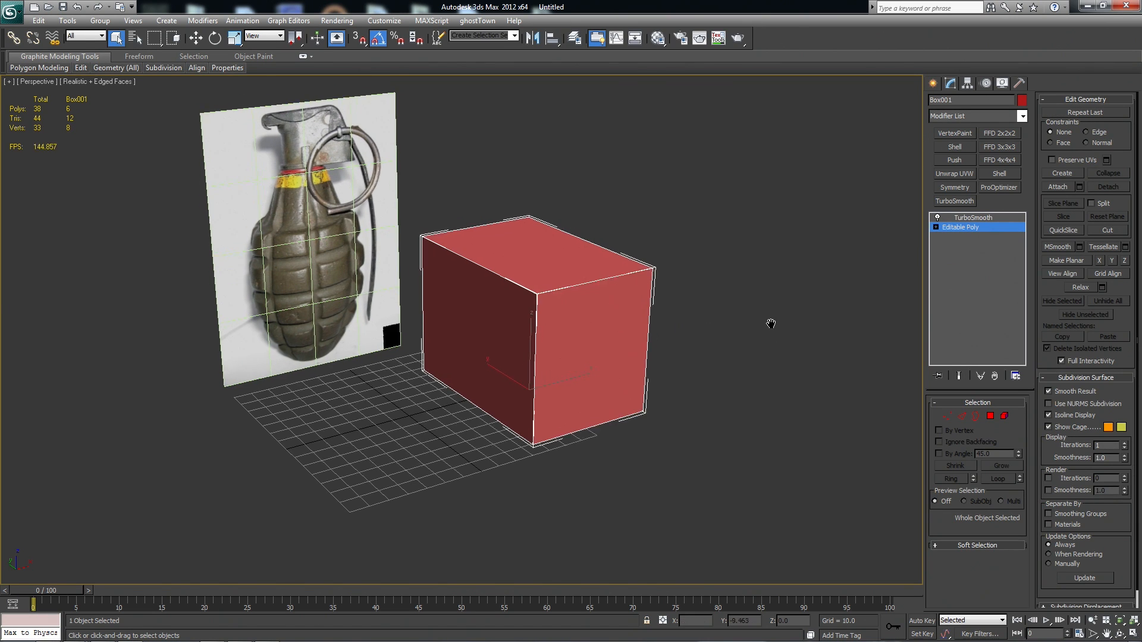
Insert support loops near the box's edges with Swift Loop and toggle the edged-faces display
{"action": "scroll", "coordinate": [771, 324], "scroll_direction": "up", "scroll_amount": 3}
{"action": "left_click", "coordinate": [381, 278]}
{"action": "left_click", "coordinate": [647, 369]}
{"action": "right_click", "coordinate": [724, 483]}
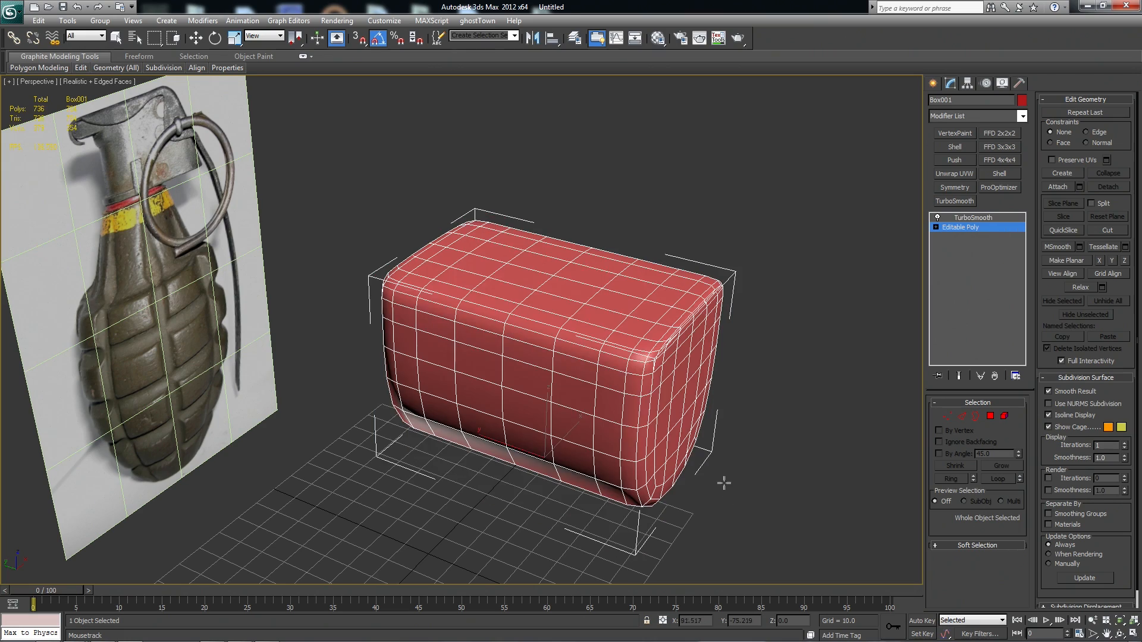
{"action": "middle_click_drag", "start_coordinate": [715, 473], "coordinate": [818, 420], "text": "alt"}
{"action": "key", "text": "F4"}
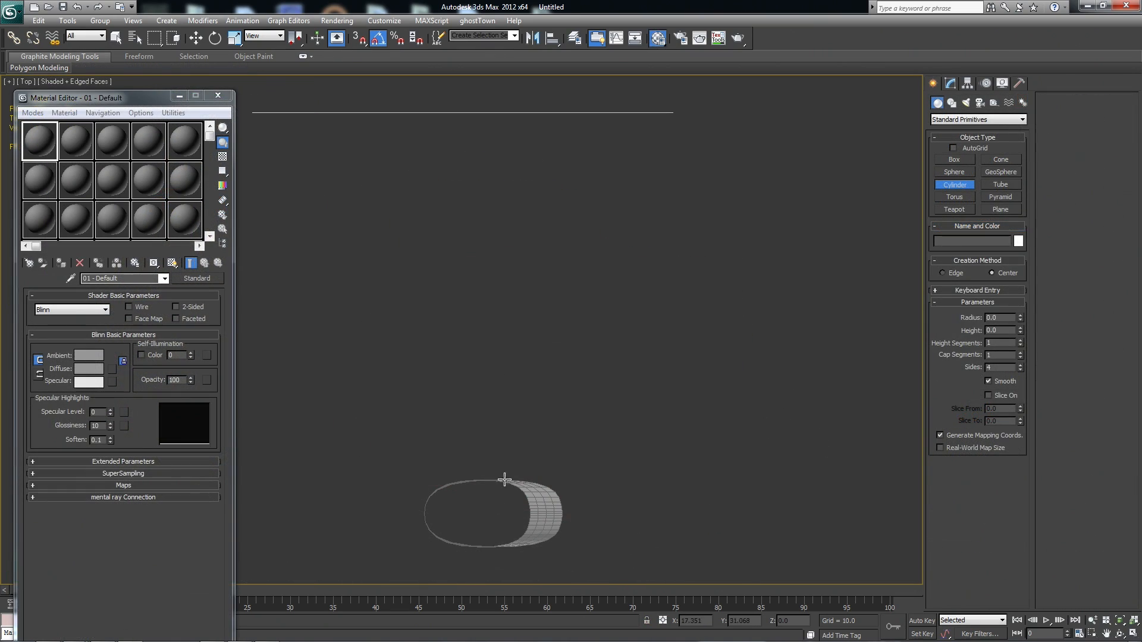
Create a cylinder of about 29.8 radius and 34.9 height in the top view, with 5 height segments and 8 sides
{"action": "left_click_drag", "start_coordinate": [483, 511], "coordinate": [523, 411]}
{"action": "left_click", "coordinate": [509, 272]}
{"action": "double_click", "coordinate": [1005, 343]}
{"action": "type", "text": "5"}
{"action": "left_click_drag", "start_coordinate": [1005, 367], "coordinate": [962, 368]}
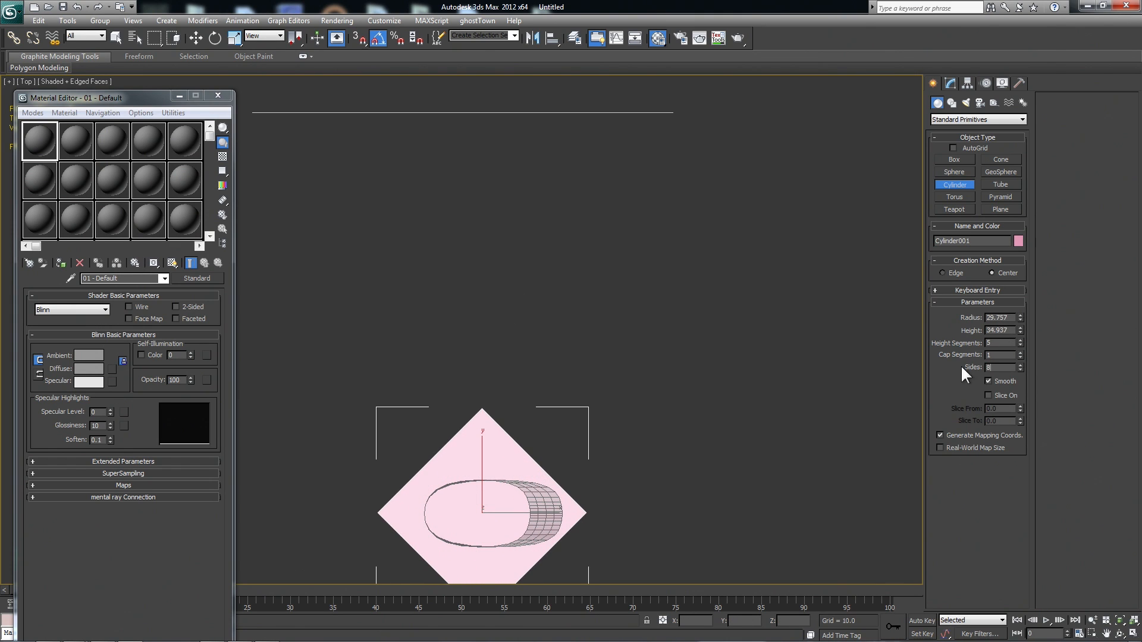
{"action": "type", "text": "8"}
{"action": "key", "text": "Return"}
Compare the cylinder with the grenade reference in the perspective and front views
{"action": "scroll", "coordinate": [683, 359], "scroll_direction": "down", "scroll_amount": 2}
{"action": "key", "text": "p"}
{"action": "scroll", "coordinate": [747, 323], "scroll_direction": "down", "scroll_amount": 6}
{"action": "middle_click_drag", "start_coordinate": [747, 324], "coordinate": [614, 327], "text": "alt"}
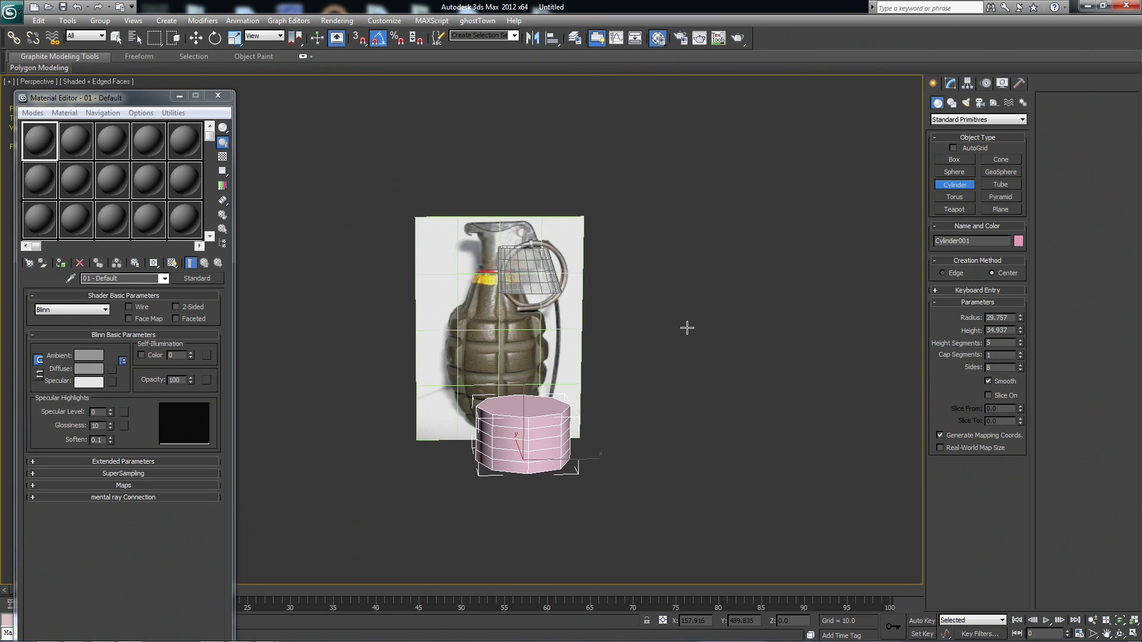
{"action": "key", "text": "f"}
{"action": "scroll", "coordinate": [710, 314], "scroll_direction": "down", "scroll_amount": 8}
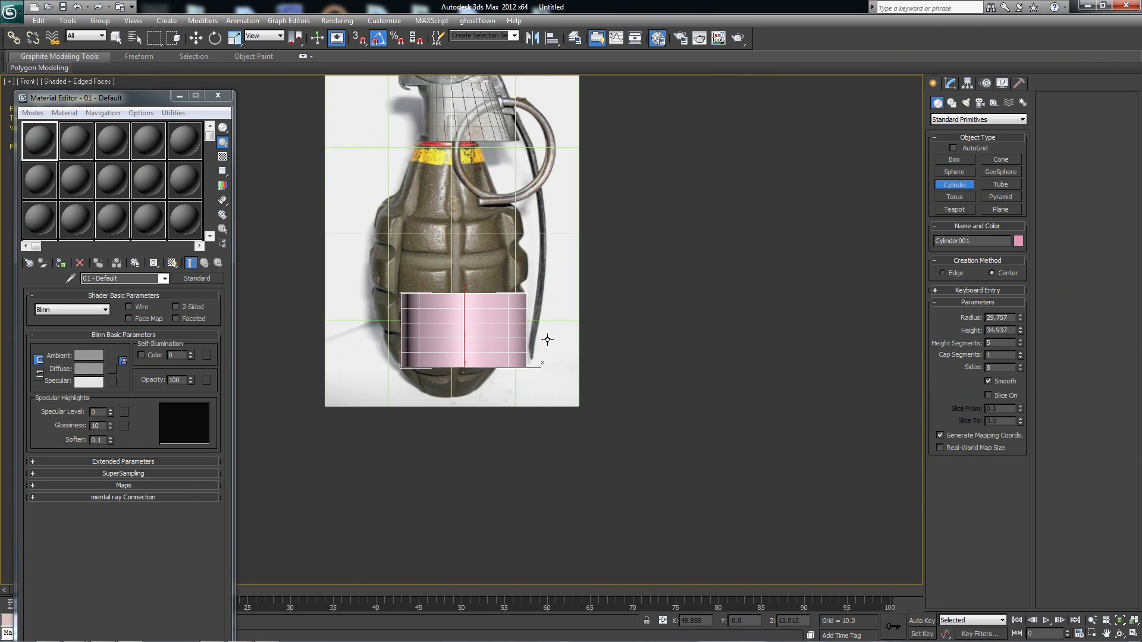
{"action": "middle_click_drag", "start_coordinate": [482, 336], "coordinate": [521, 418]}
{"action": "key", "text": "w"}
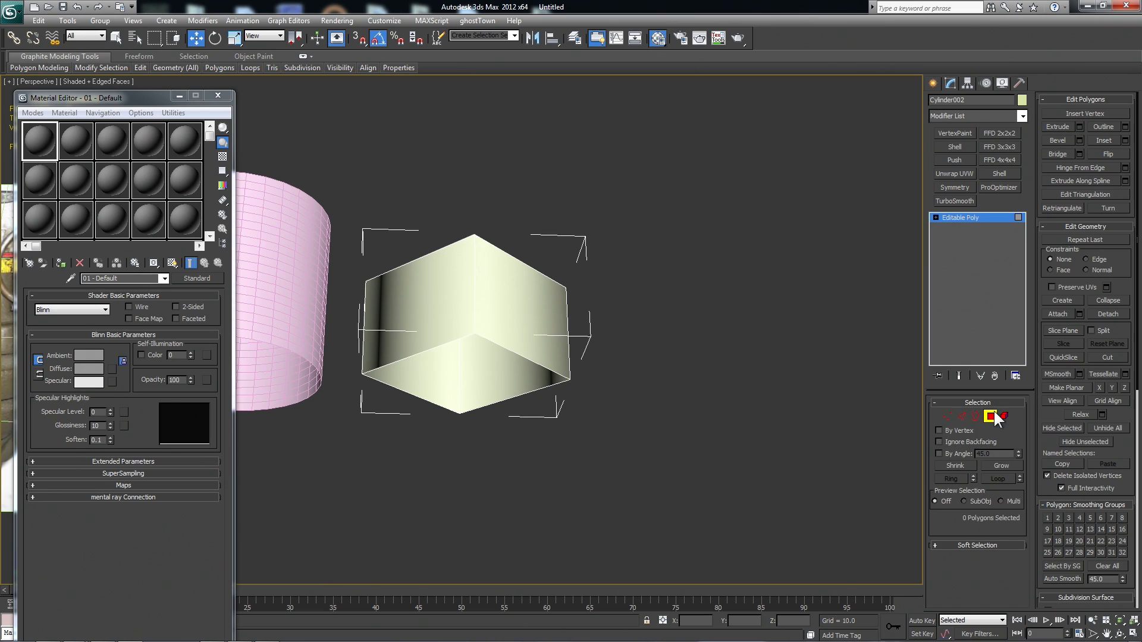
Overlay the smoothed four-sided cylinder on the round cylinder in the top view to compare their outlines
{"action": "key", "text": "w"}
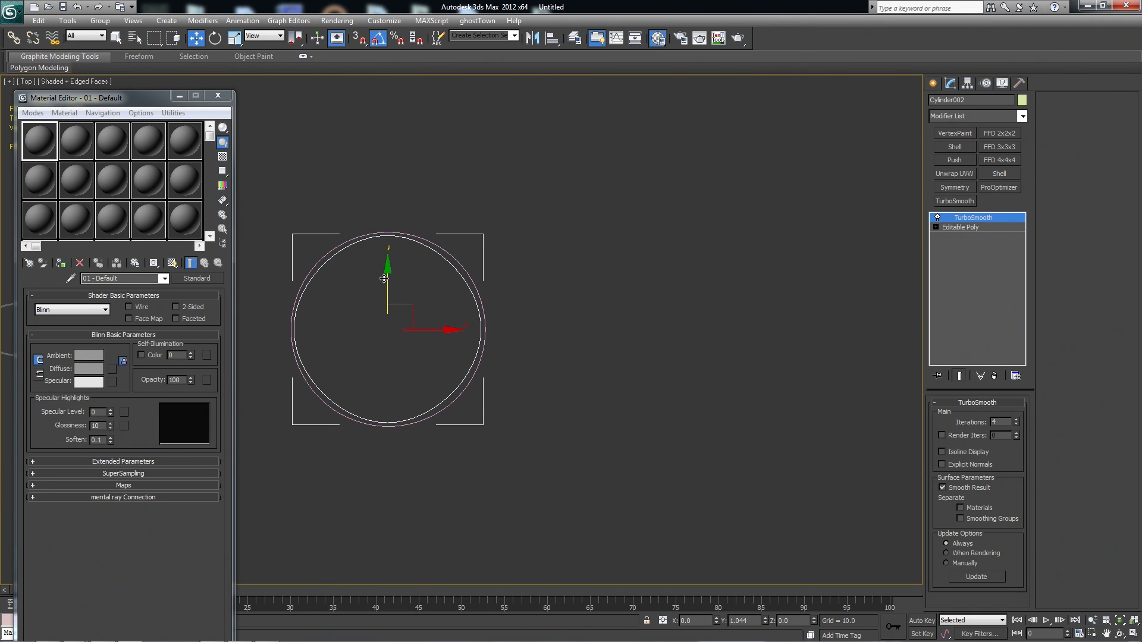
{"action": "scroll", "coordinate": [512, 402], "scroll_direction": "up", "scroll_amount": 3}
{"action": "scroll", "coordinate": [556, 414], "scroll_direction": "down", "scroll_amount": 2}
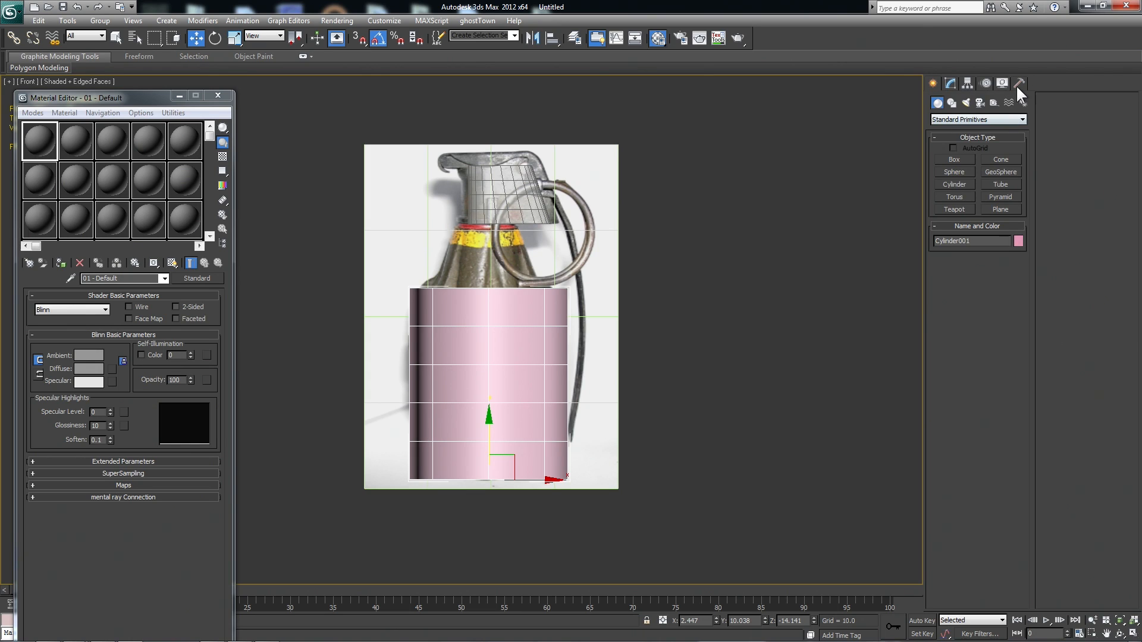
Reset the enlarged cylinder's transform with Reset XForm and convert it to an Editable Poly
{"action": "left_click", "coordinate": [1020, 84]}
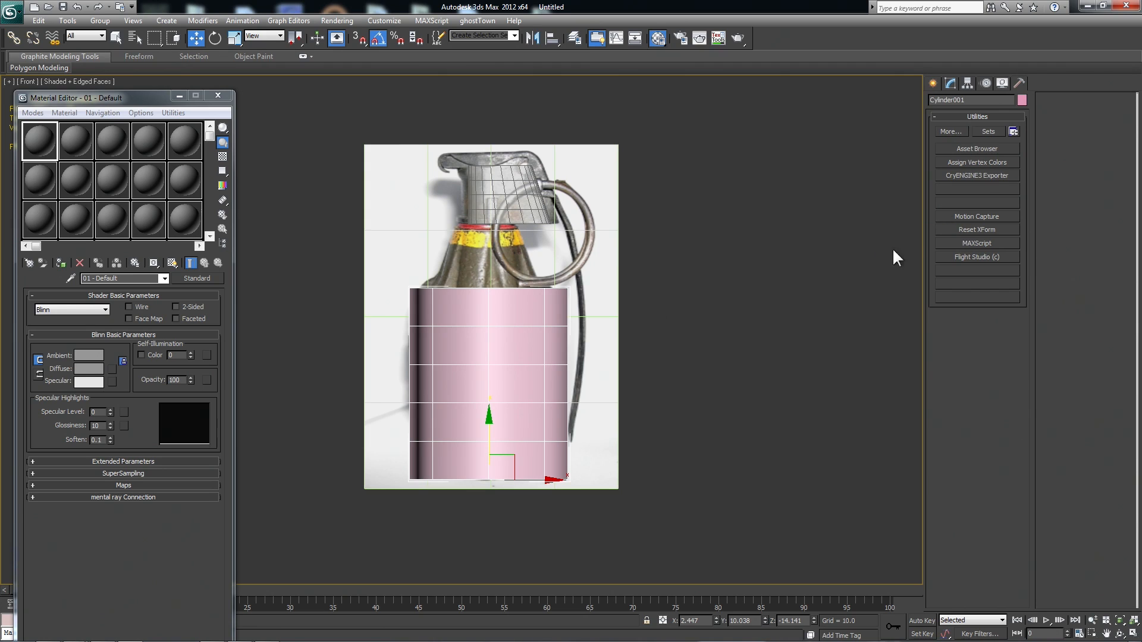
{"action": "left_click", "coordinate": [980, 230]}
{"action": "left_click", "coordinate": [988, 334]}
{"action": "right_click", "coordinate": [479, 373]}
{"action": "mouse_move", "coordinate": [523, 483]}
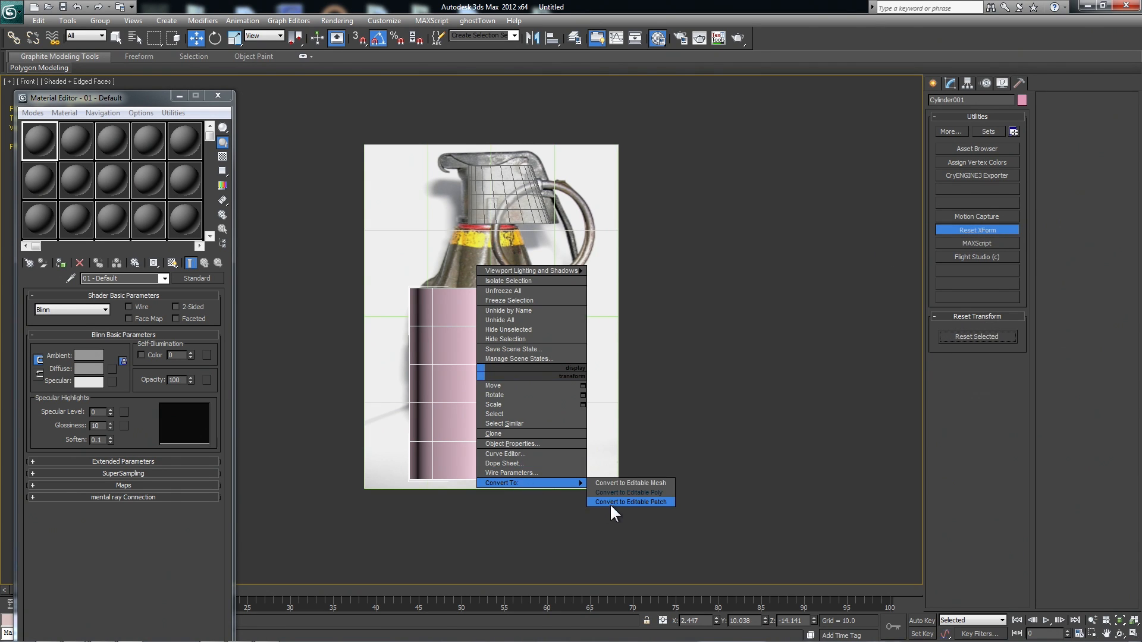
{"action": "left_click", "coordinate": [619, 492]}
Move the cylinder along X to about 140.118, placing it beside the grenade reference image in the perspective view
{"action": "key", "text": "p"}
{"action": "scroll", "coordinate": [660, 233], "scroll_direction": "down", "scroll_amount": 3}
{"action": "middle_click_drag", "start_coordinate": [661, 234], "coordinate": [609, 254], "text": "alt"}
{"action": "scroll", "coordinate": [646, 275], "scroll_direction": "down", "scroll_amount": 4}
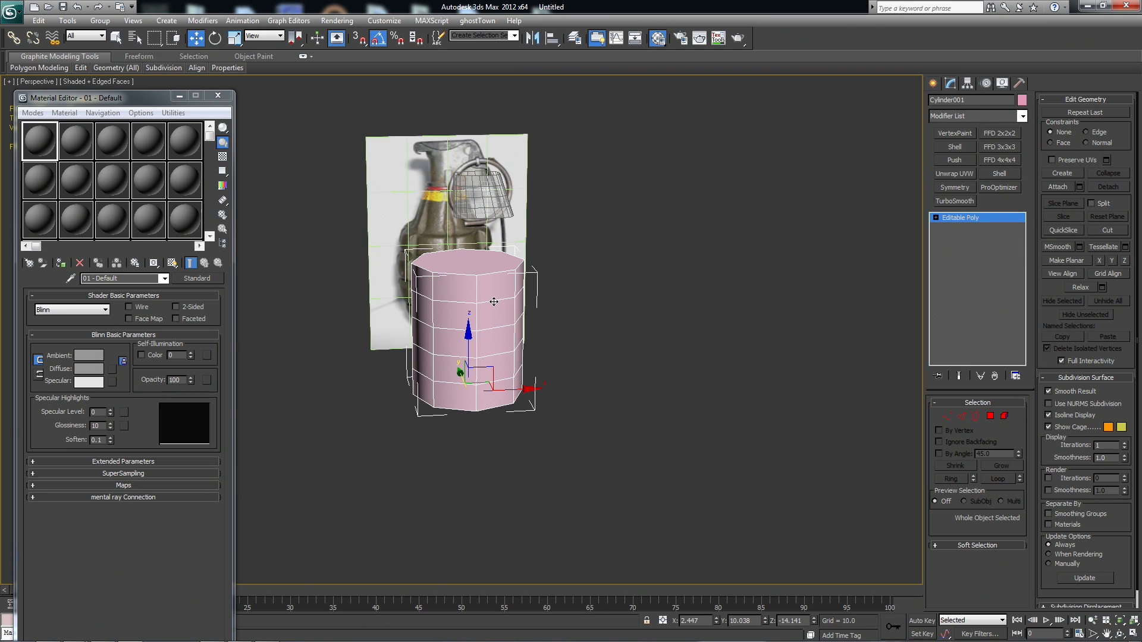
{"action": "middle_click_drag", "start_coordinate": [494, 313], "coordinate": [631, 279]}
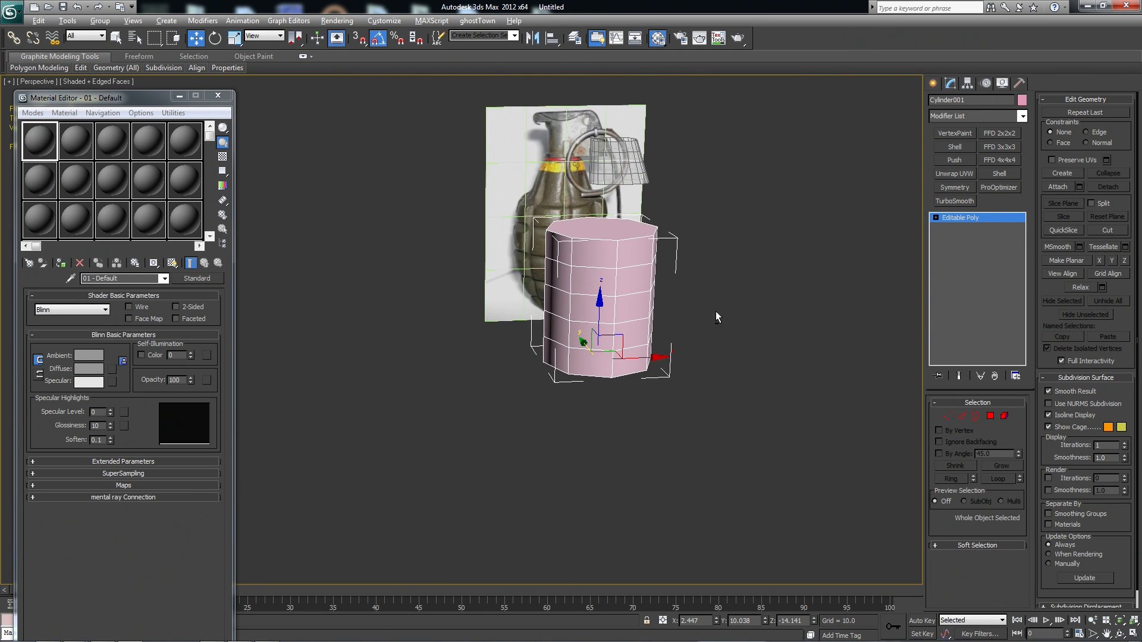
{"action": "middle_click_drag", "start_coordinate": [715, 312], "coordinate": [713, 292], "text": "alt"}
{"action": "middle_click_drag", "start_coordinate": [767, 318], "coordinate": [628, 365]}
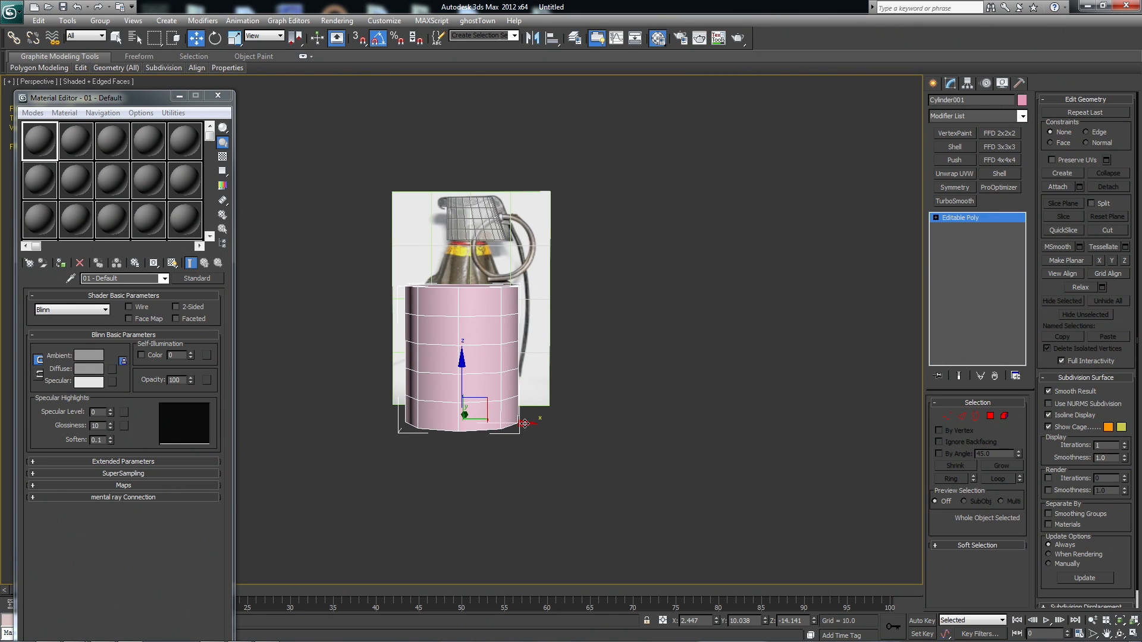
{"action": "left_click_drag", "start_coordinate": [549, 426], "coordinate": [747, 427]}
{"action": "middle_click_drag", "start_coordinate": [676, 448], "coordinate": [537, 427]}
Assign an unused material to the cylinder and sample its diffuse colour from the grenade's body in the reference image
{"action": "scroll", "coordinate": [434, 410], "scroll_direction": "up", "scroll_amount": 3}
{"action": "left_click", "coordinate": [107, 216]}
{"action": "left_click_drag", "start_coordinate": [106, 214], "coordinate": [589, 376]}
{"action": "left_click", "coordinate": [100, 367]}
{"action": "left_click", "coordinate": [313, 332]}
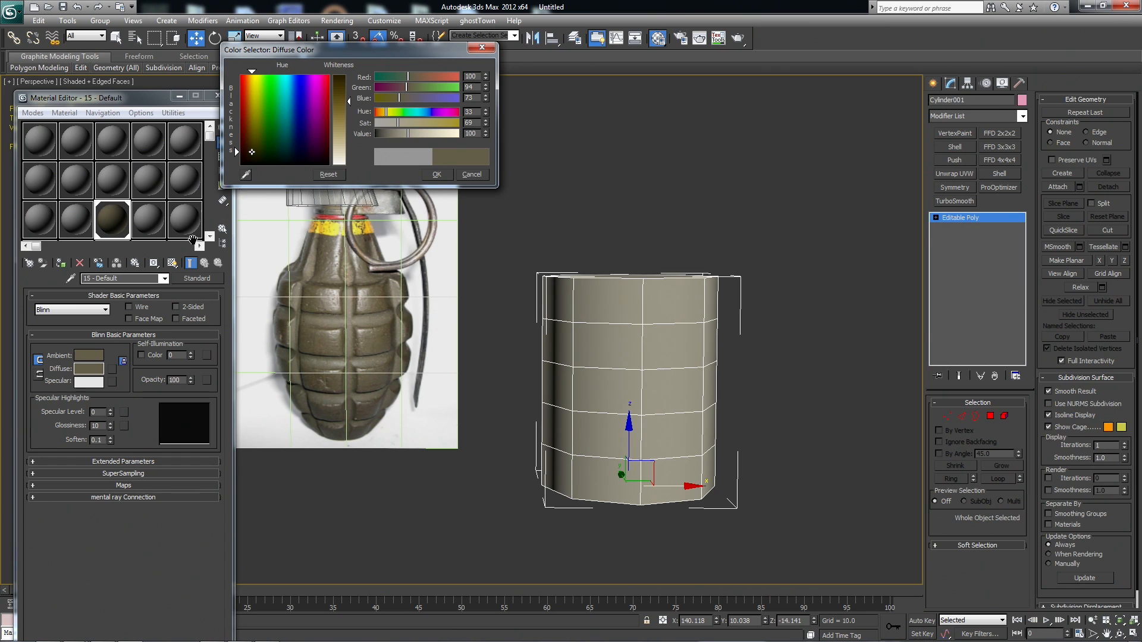
Delete the cylinder's top and bottom cap polygons and leave polygon editing
{"action": "key", "text": "Delete"}
{"action": "middle_click_drag", "start_coordinate": [707, 447], "coordinate": [670, 444], "text": "alt"}
{"action": "left_click", "coordinate": [671, 444]}
{"action": "key", "text": "Delete"}
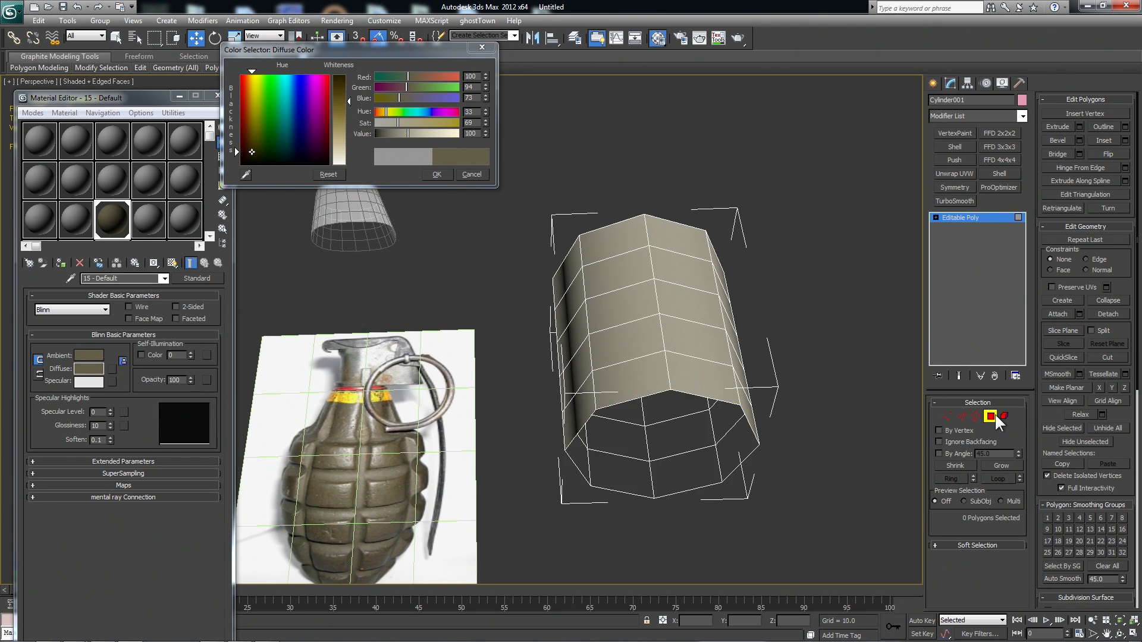
{"action": "left_click", "coordinate": [994, 419]}
Add a TurboSmooth modifier with 2 iterations and Isoline Display to the open cylinder and return to its Editable Poly level
{"action": "middle_click_drag", "start_coordinate": [751, 291], "coordinate": [697, 367], "text": "alt"}
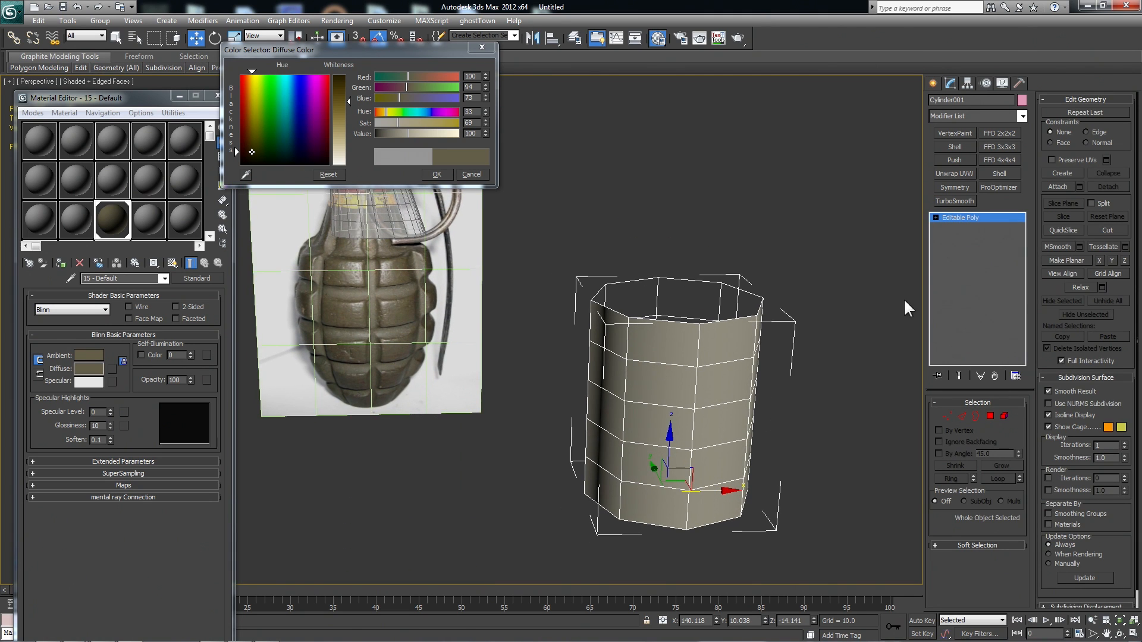
{"action": "left_click", "coordinate": [955, 201]}
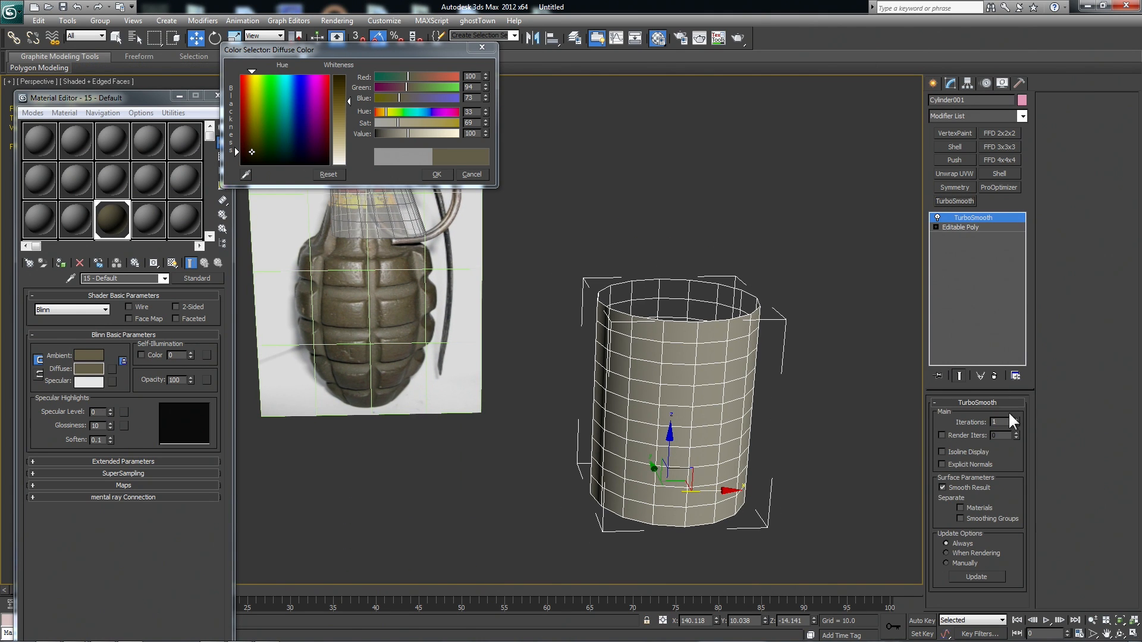
{"action": "left_click", "coordinate": [1016, 419]}
{"action": "left_click", "coordinate": [964, 227]}
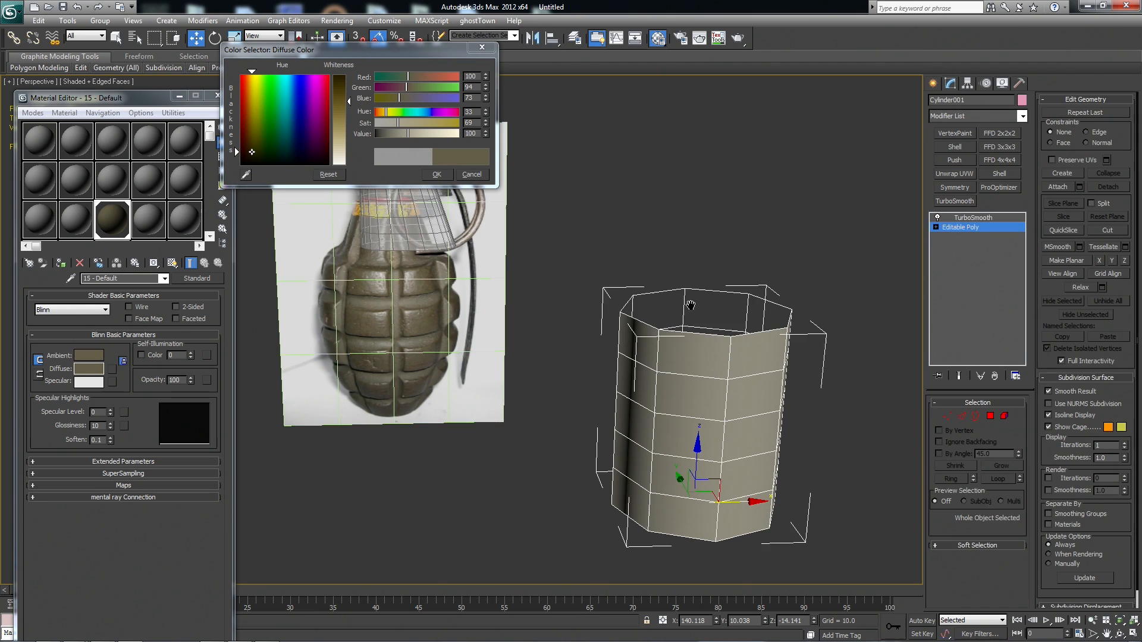
{"action": "left_click", "coordinate": [962, 217]}
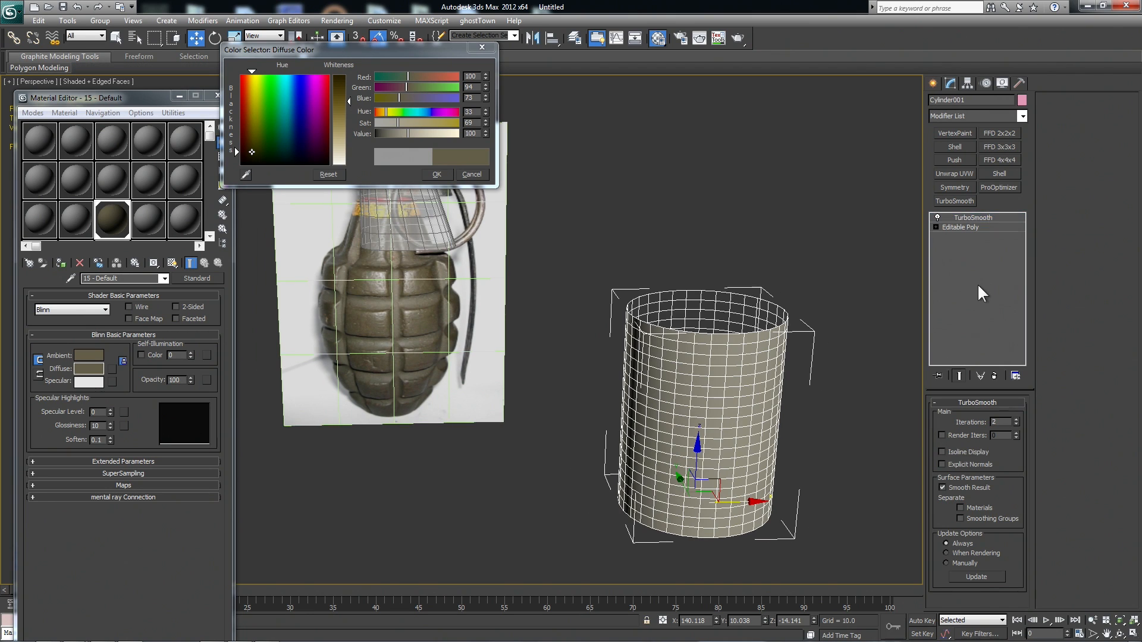
{"action": "left_click", "coordinate": [941, 452]}
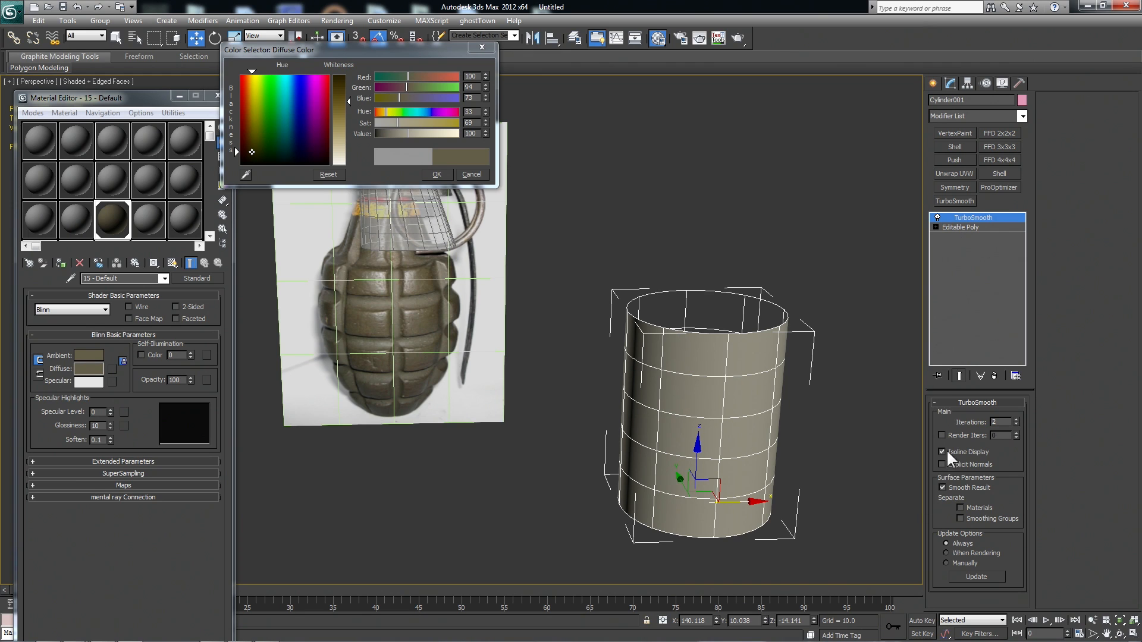
{"action": "left_click", "coordinate": [972, 227]}
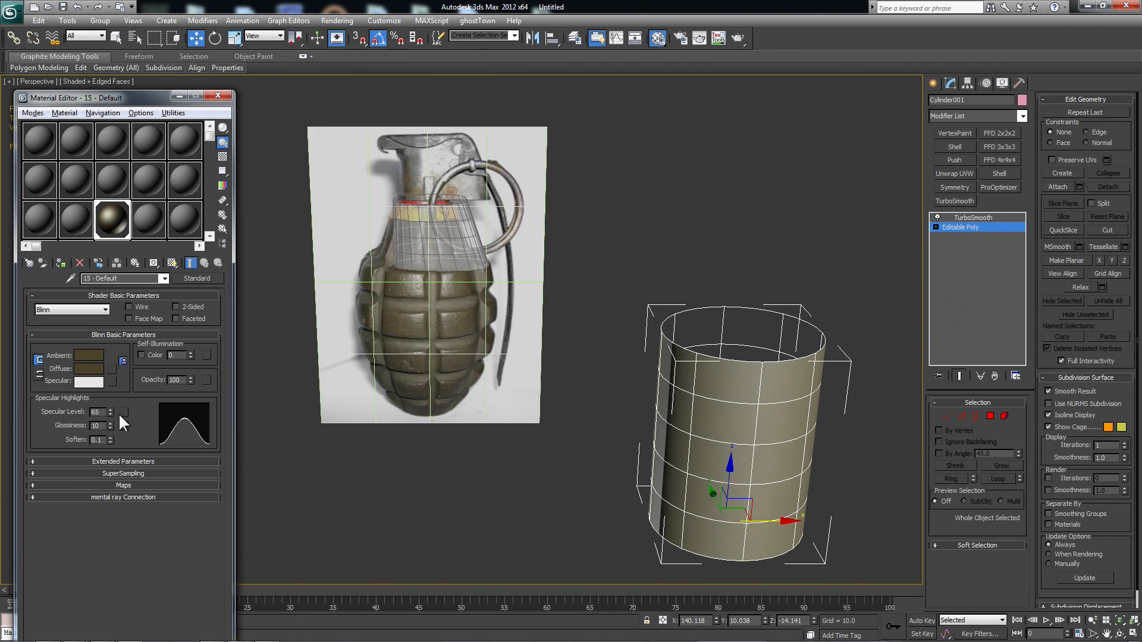
Set the cylinder material's glossiness to 24 and compare the cylinder with the grenade body's block pattern
{"action": "left_click_drag", "start_coordinate": [110, 423], "coordinate": [111, 416]}
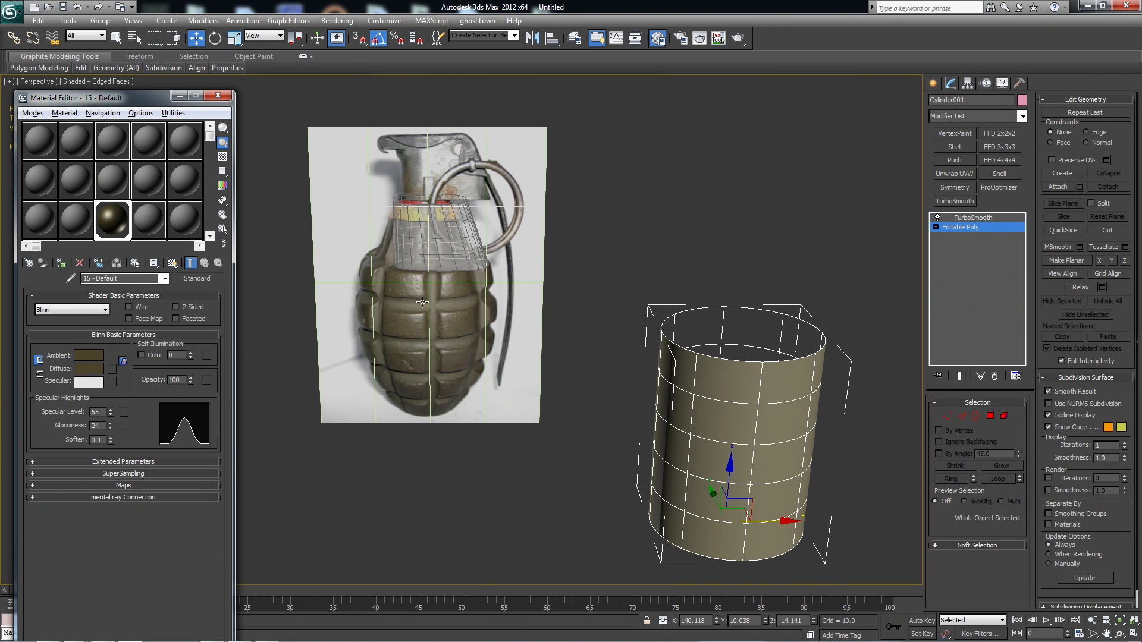
{"action": "middle_click_drag", "start_coordinate": [518, 400], "coordinate": [558, 393], "text": "alt"}
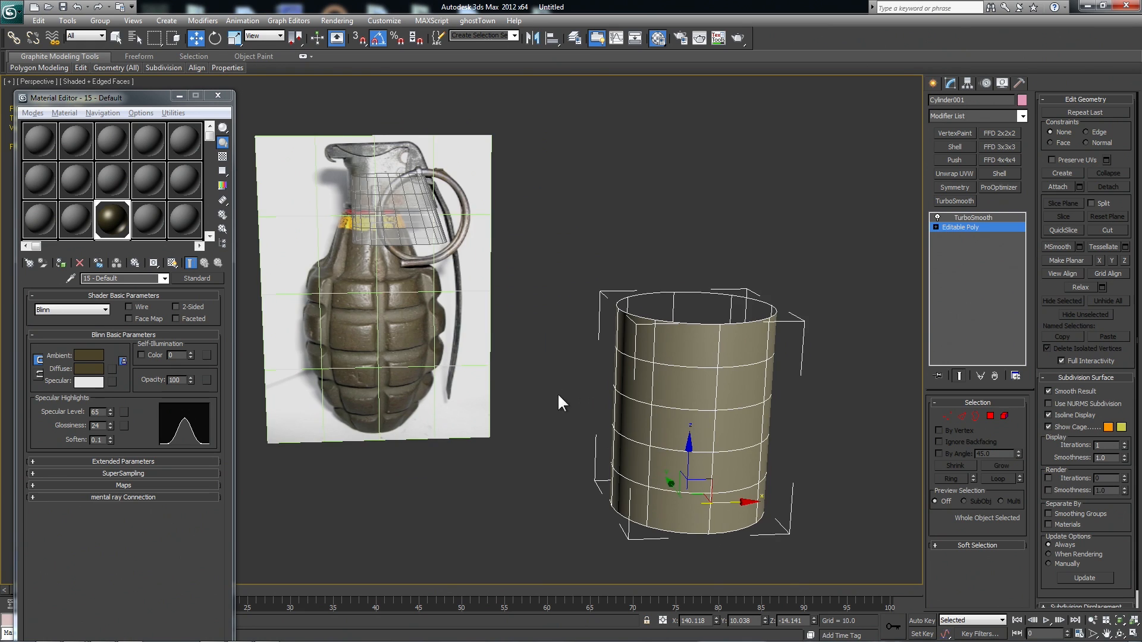
{"action": "scroll", "coordinate": [558, 393], "scroll_direction": "down", "scroll_amount": 2}
{"action": "middle_click_drag", "start_coordinate": [682, 272], "coordinate": [713, 262]}
{"action": "scroll", "coordinate": [773, 310], "scroll_direction": "up", "scroll_amount": 2}
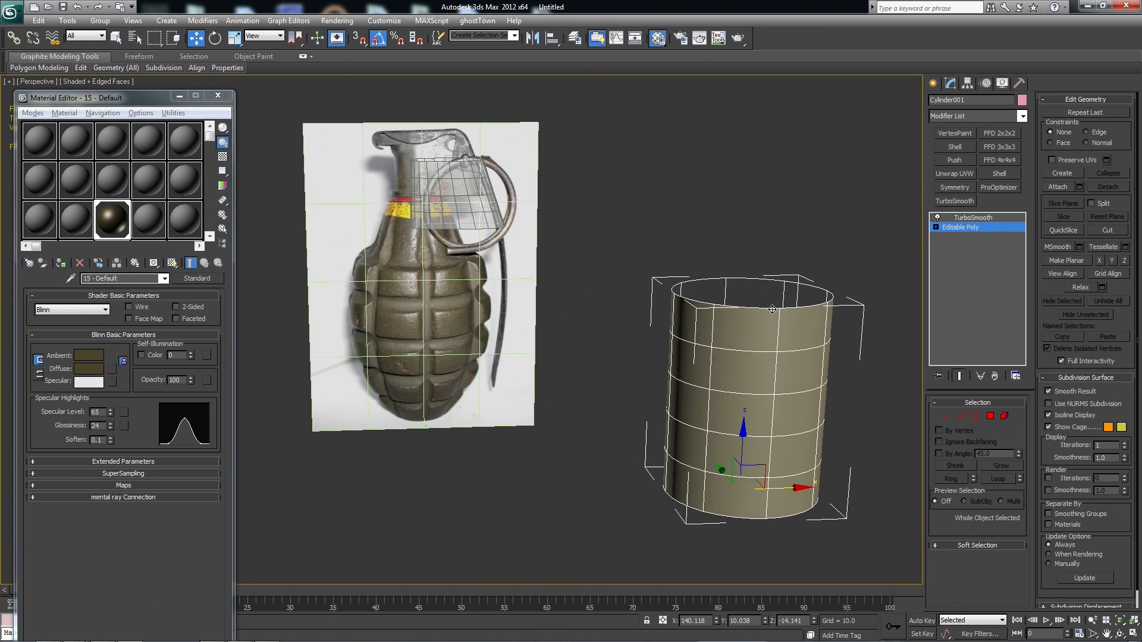
{"action": "scroll", "coordinate": [438, 323], "scroll_direction": "up", "scroll_amount": 3}
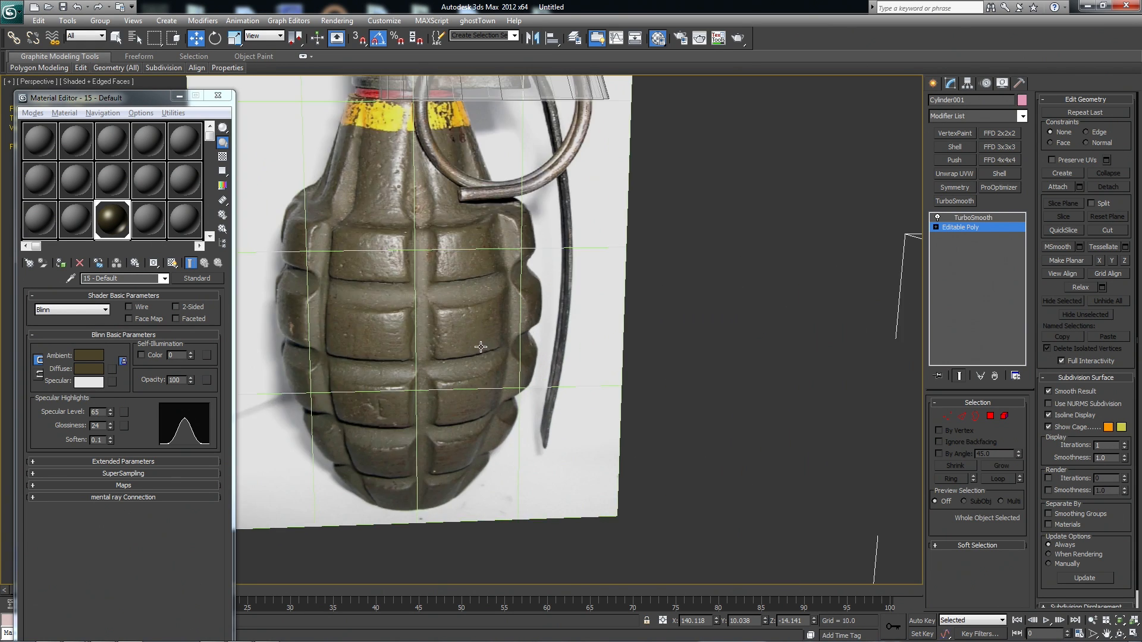
{"action": "scroll", "coordinate": [438, 323], "scroll_direction": "down", "scroll_amount": 3}
{"action": "middle_click_drag", "start_coordinate": [438, 324], "coordinate": [416, 312], "text": "alt"}
Toggle the smoothed end result from the cylinder's Editable Poly level, leaving it hidden
{"action": "left_click", "coordinate": [951, 217]}
{"action": "left_click", "coordinate": [956, 227]}
{"action": "key", "text": "ctrl+q"}
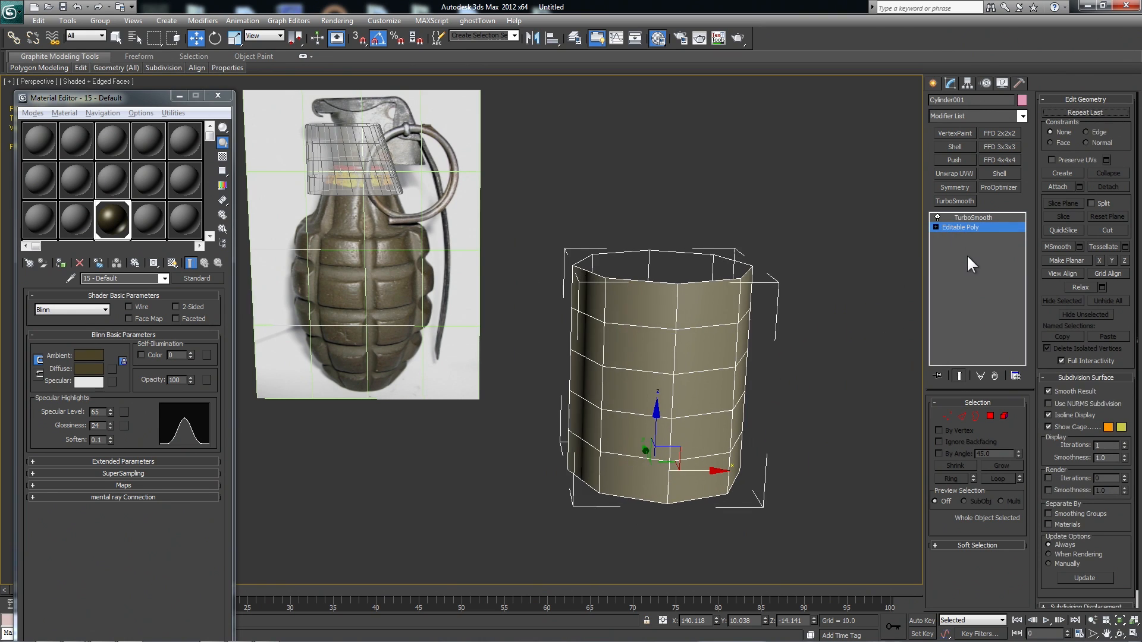
{"action": "key", "text": "ctrl+q"}
{"action": "key", "text": "ctrl+q"}
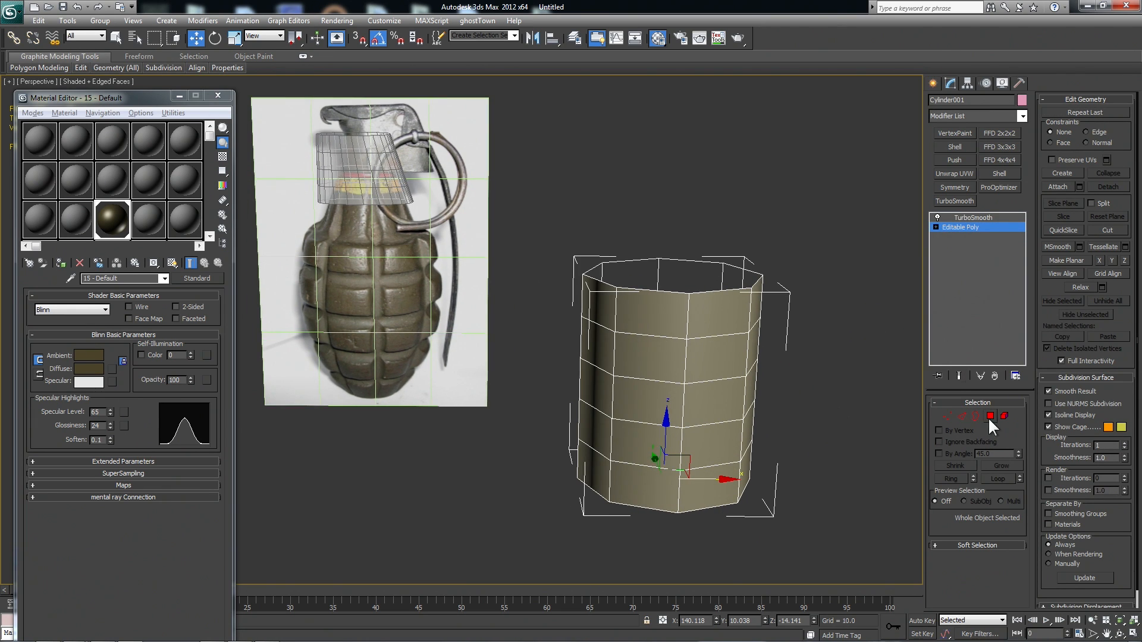
Select all of the cylinder's polygons and bevel them individually, leaving narrow seams between the blocks
{"action": "left_click", "coordinate": [991, 416]}
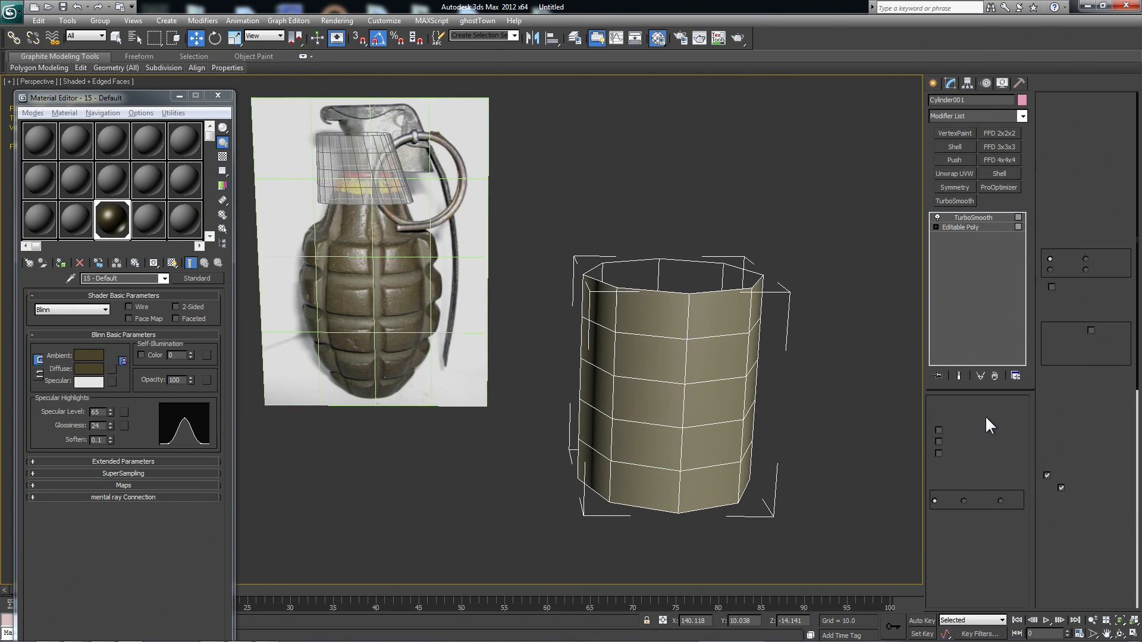
{"action": "key", "text": "ctrl+a"}
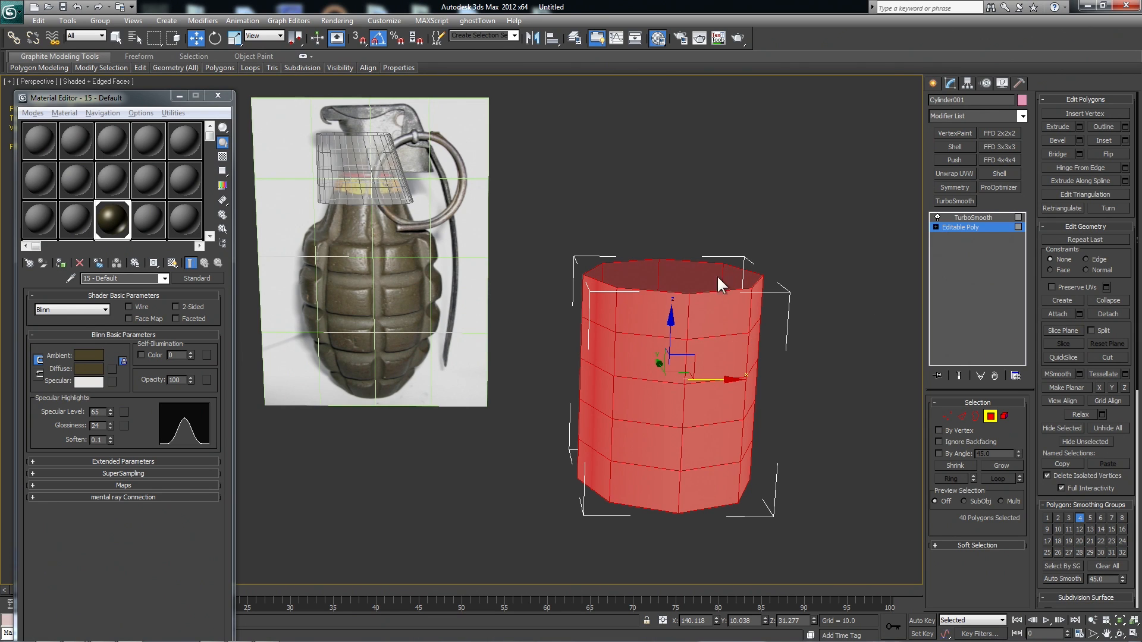
{"action": "left_click", "coordinate": [1079, 142]}
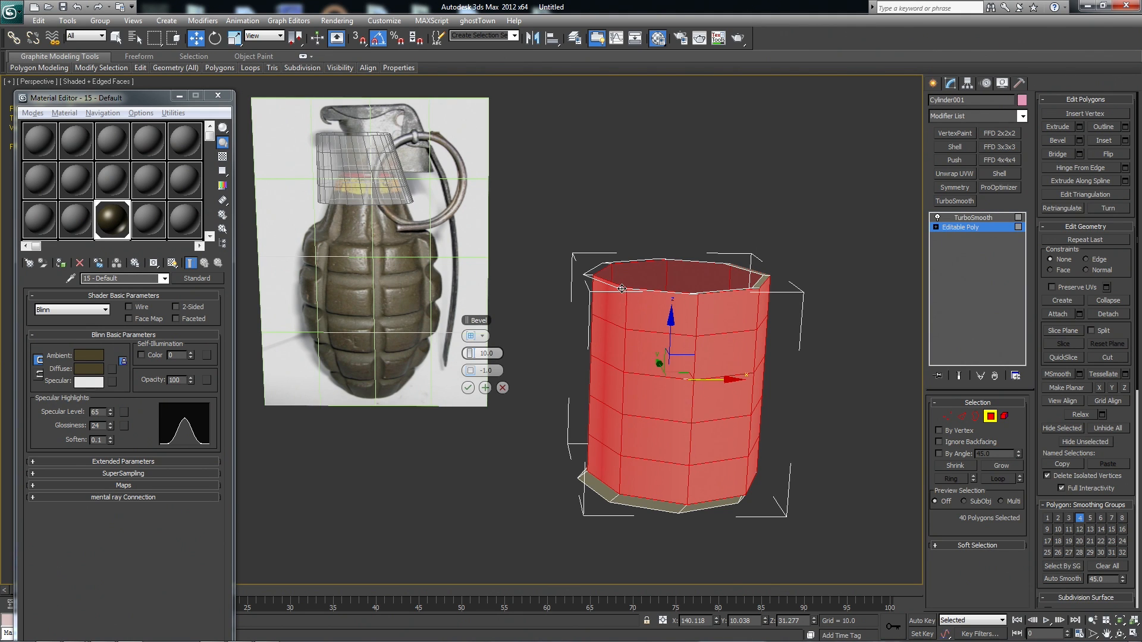
{"action": "middle_click_drag", "start_coordinate": [621, 287], "coordinate": [640, 279], "text": "alt"}
{"action": "scroll", "coordinate": [642, 275], "scroll_direction": "up", "scroll_amount": 3}
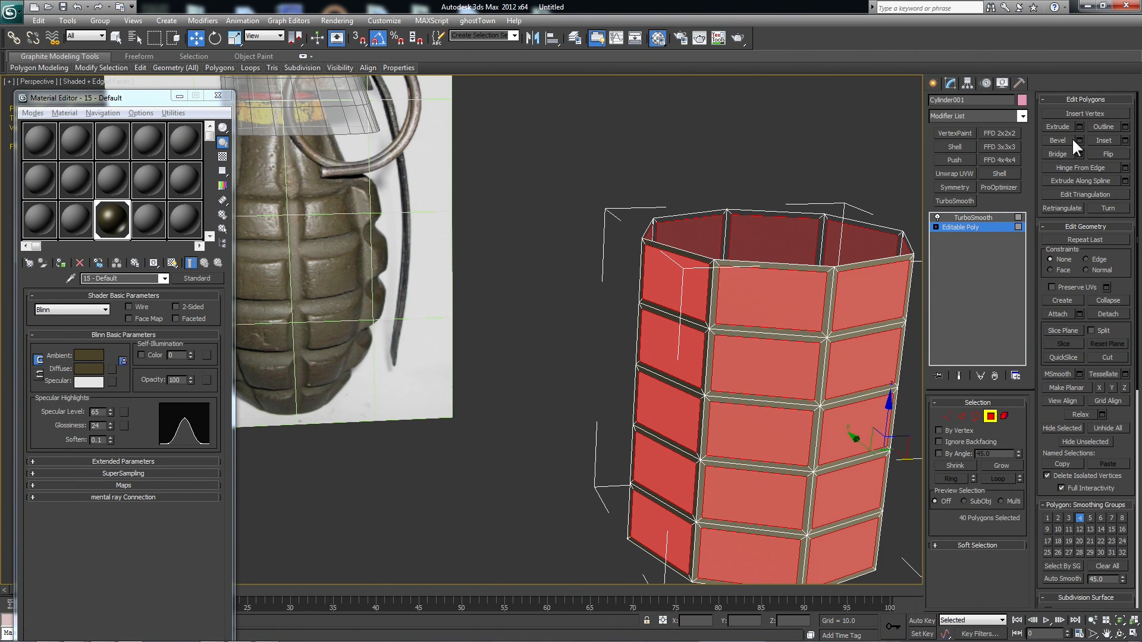
Bevel the selected polygons outward by polygon with a height of about 4.632 and an outline of -1.597
{"action": "left_click", "coordinate": [1077, 139]}
{"action": "left_click_drag", "start_coordinate": [473, 356], "coordinate": [499, 362]}
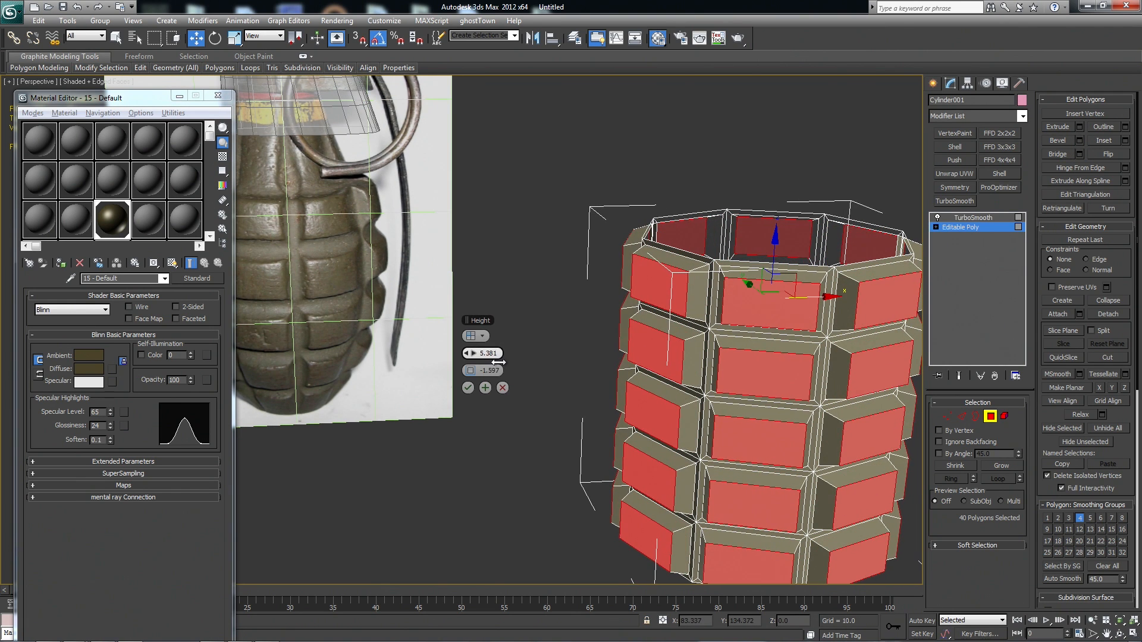
{"action": "left_click", "coordinate": [469, 388]}
Bevel the raised block faces once more with height 0 and outline -1.597 to add a flat inner border
{"action": "middle_click_drag", "start_coordinate": [536, 381], "coordinate": [683, 370], "text": "alt"}
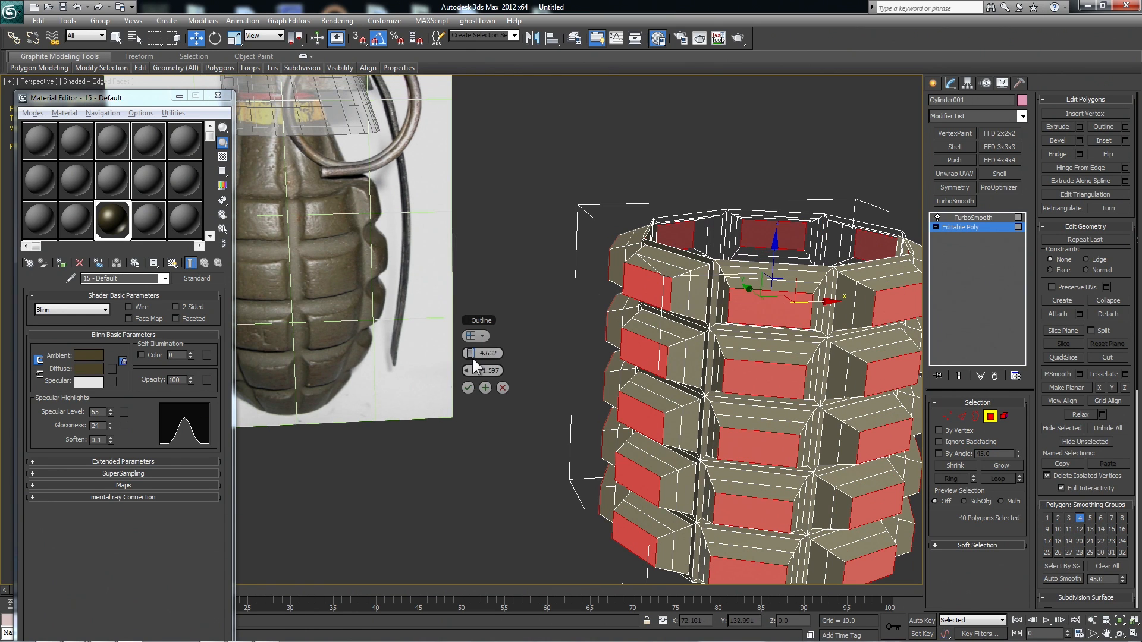
{"action": "right_click", "coordinate": [473, 354]}
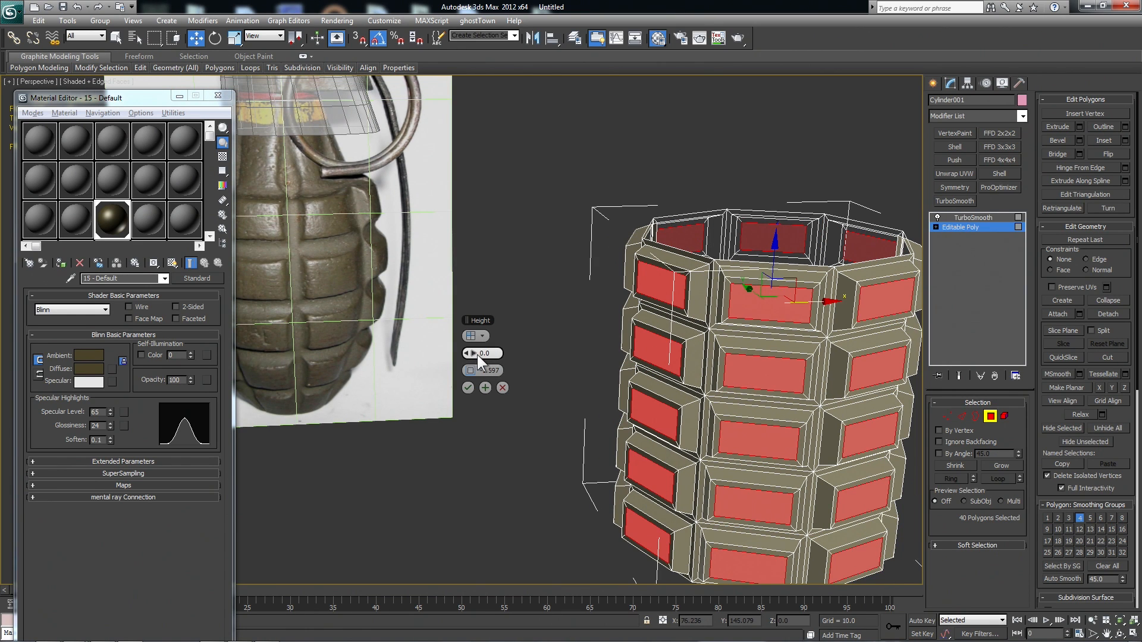
{"action": "left_click", "coordinate": [467, 388]}
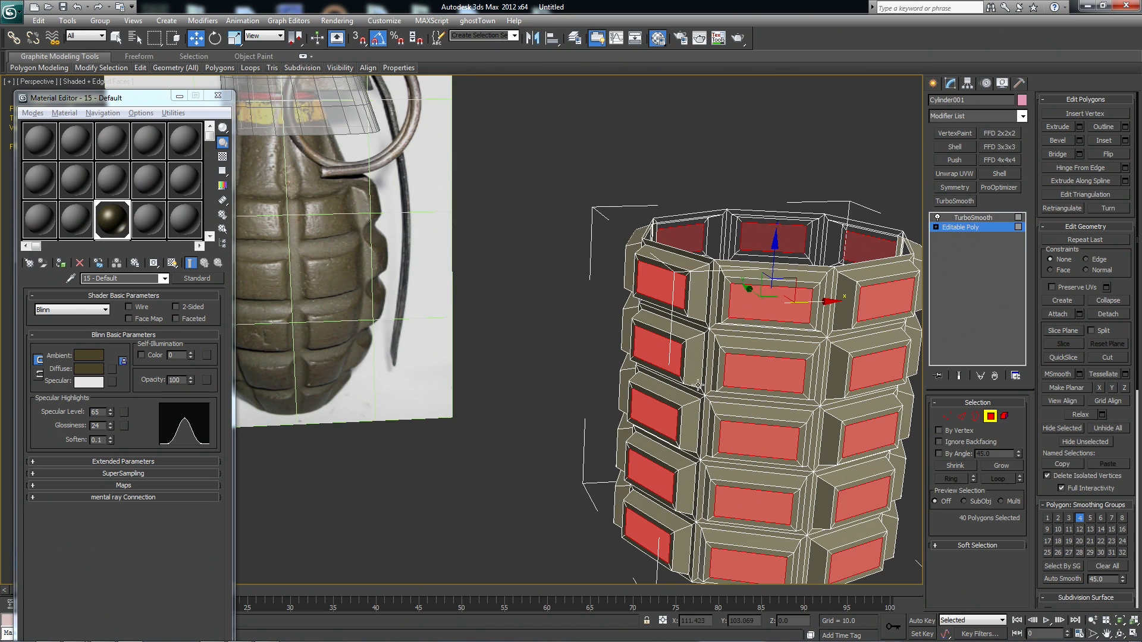
Check how the beveled blocks look with the smoothed end result shown
{"action": "middle_click_drag", "start_coordinate": [699, 388], "coordinate": [680, 379]}
{"action": "key", "text": "ctrl+q"}
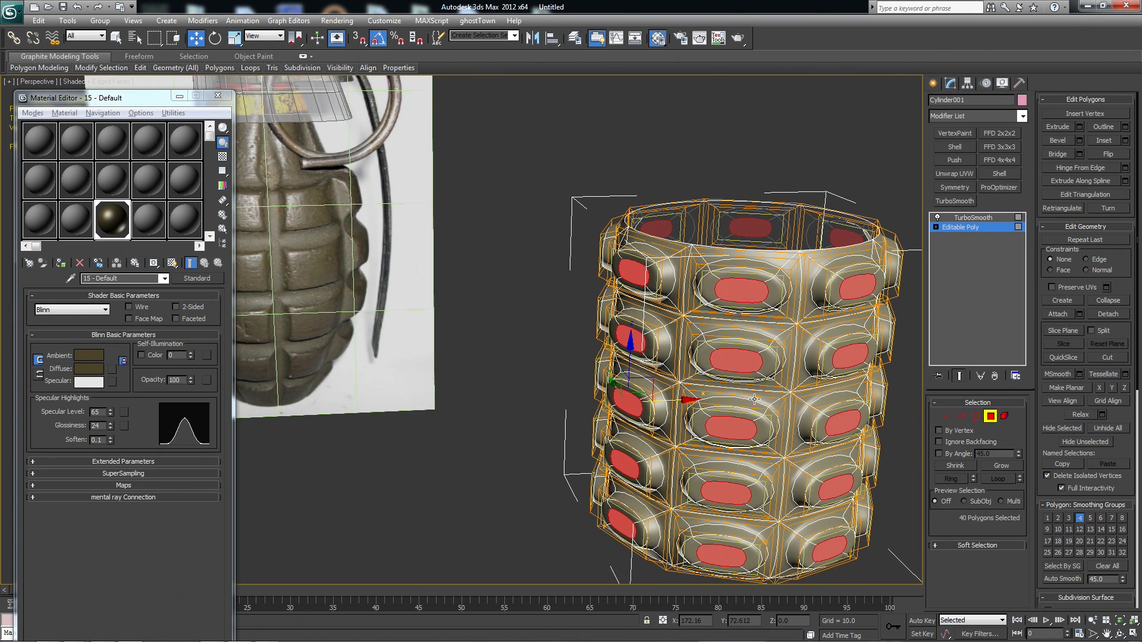
{"action": "key", "text": "ctrl+q"}
{"action": "key", "text": "ctrl+q"}
Select the open top border and expand it into the horizontal edges running down every block column
{"action": "left_click", "coordinate": [959, 376]}
{"action": "left_click", "coordinate": [976, 416]}
{"action": "left_click", "coordinate": [732, 249]}
{"action": "middle_click_drag", "start_coordinate": [748, 311], "coordinate": [797, 327], "text": "alt"}
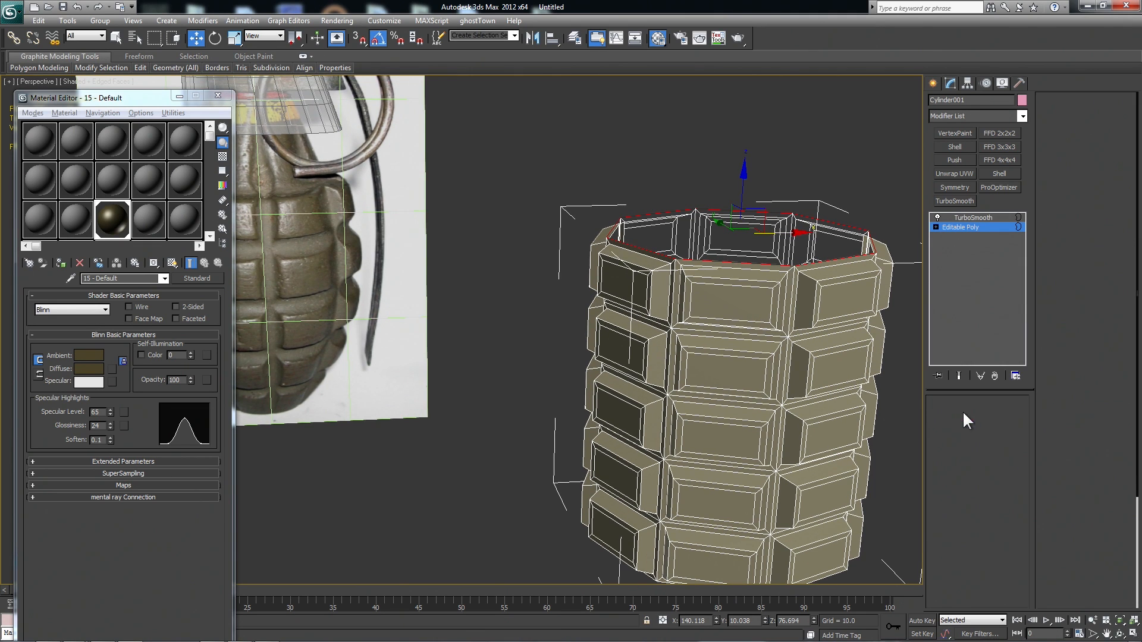
{"action": "left_click", "coordinate": [961, 414]}
{"action": "key", "text": "ctrl+a"}
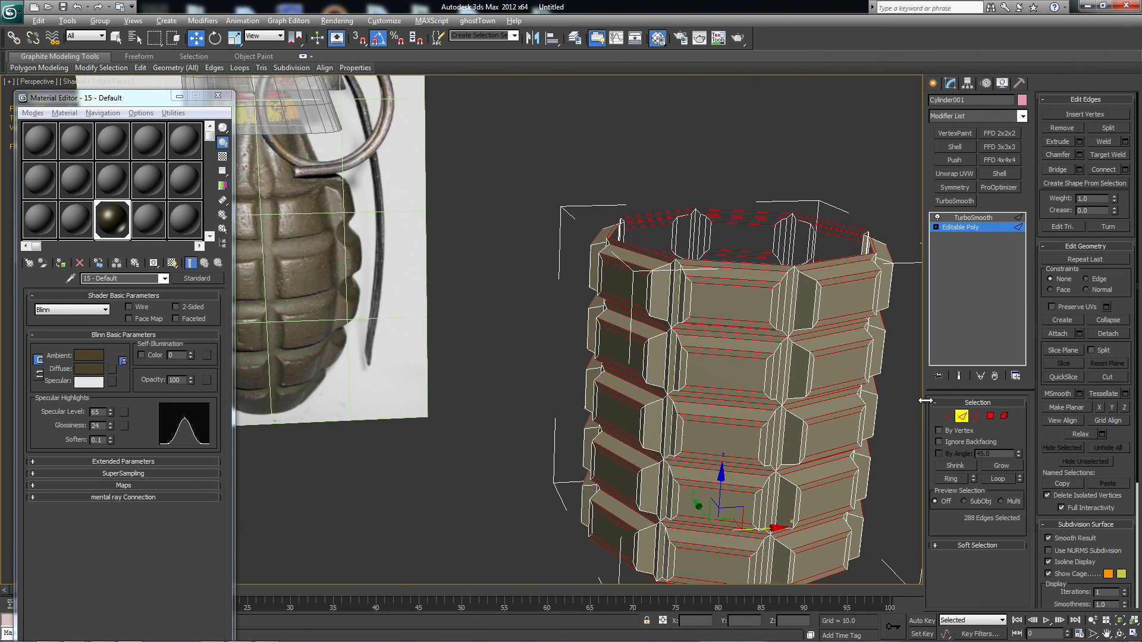
Connect the selected edges with 2 segments and a pinch of 71, and show the smoothed end result
{"action": "left_click", "coordinate": [1125, 171]}
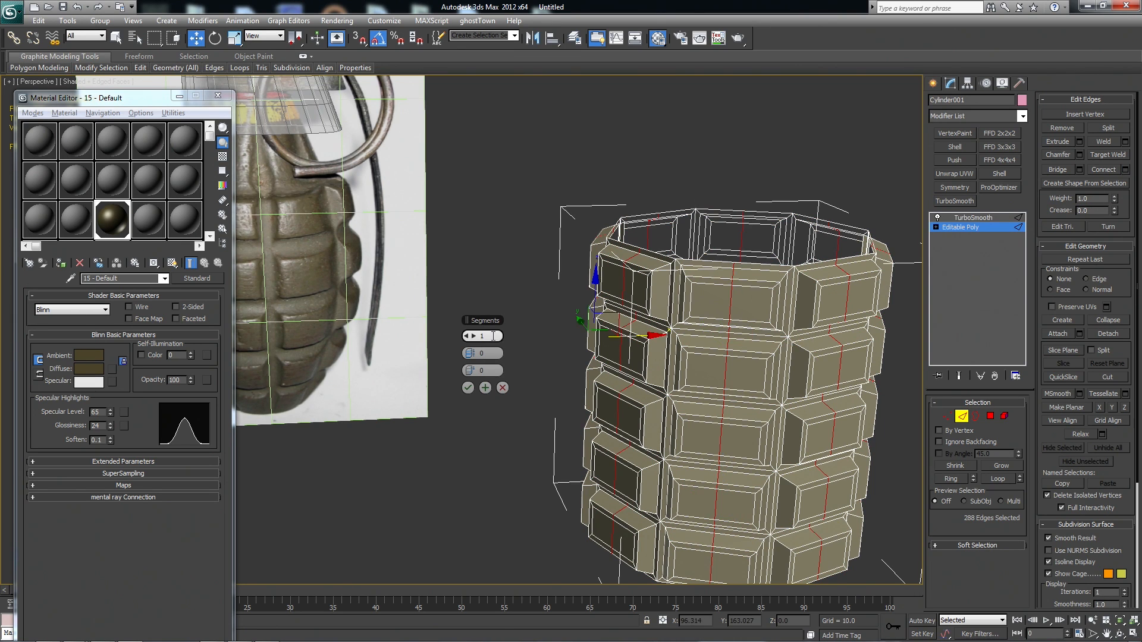
{"action": "left_click", "coordinate": [474, 336]}
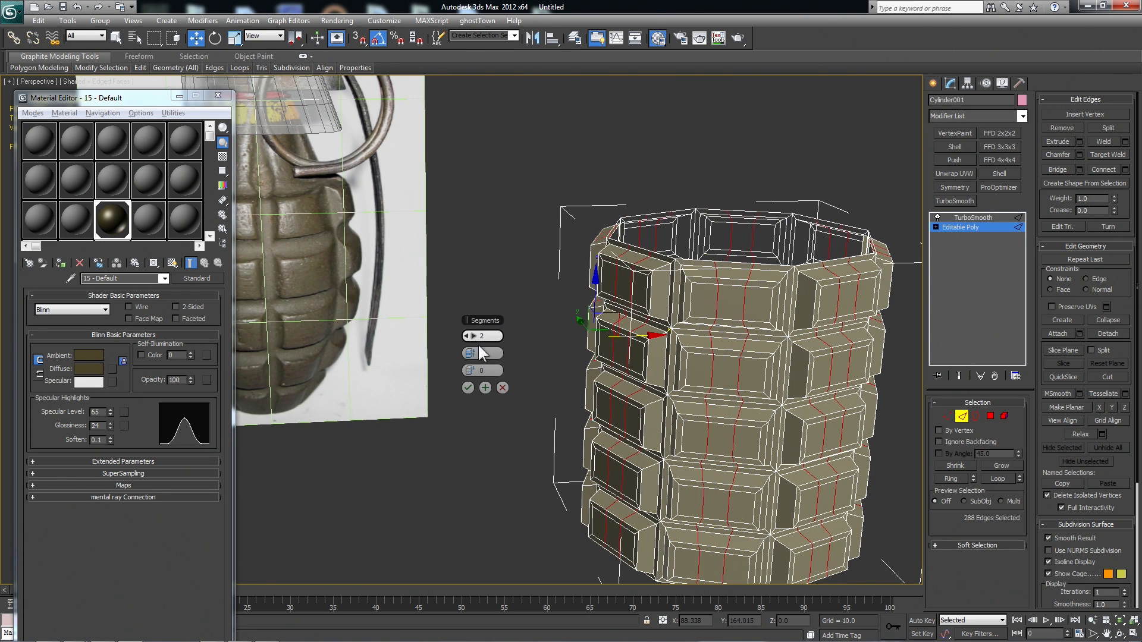
{"action": "left_click_drag", "start_coordinate": [473, 356], "coordinate": [1077, 379]}
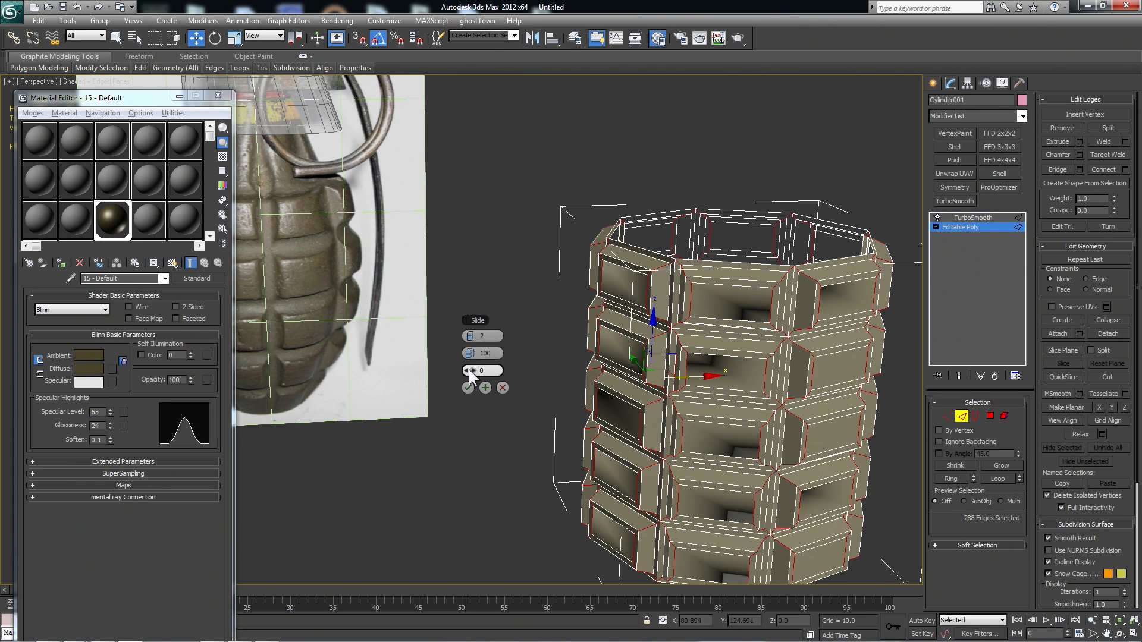
{"action": "left_click_drag", "start_coordinate": [467, 355], "coordinate": [396, 354]}
{"action": "key", "text": "ctrl+e"}
{"action": "middle_click_drag", "start_coordinate": [669, 432], "coordinate": [687, 433]}
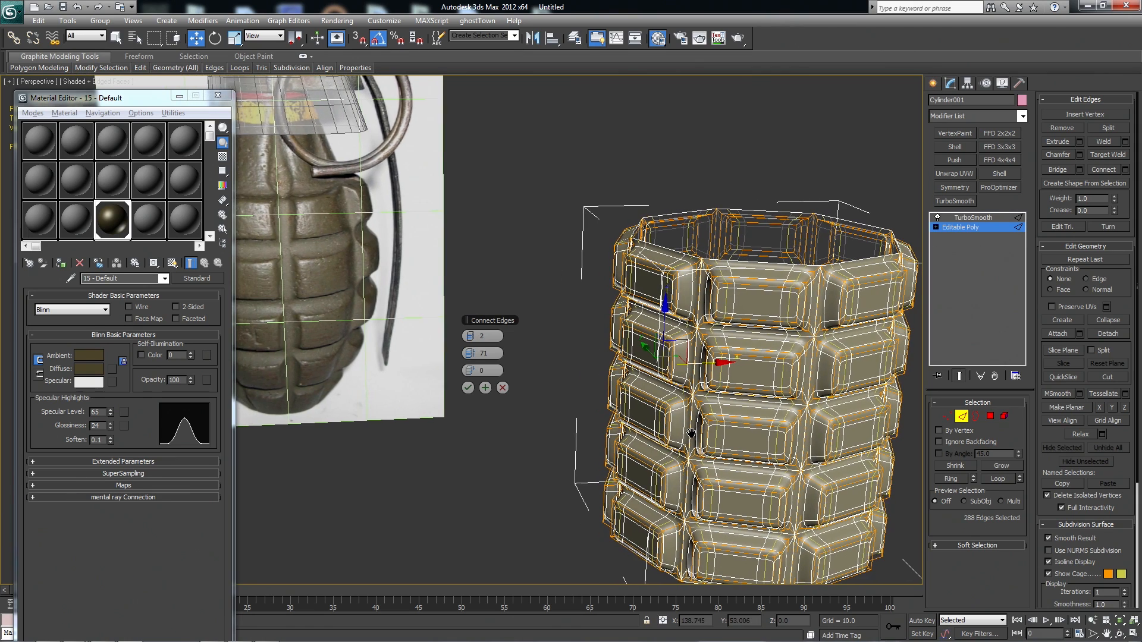
Leave edge editing and hide the edged-faces display to show the smoothed blocks beside the grenade reference
{"action": "scroll", "coordinate": [691, 431], "scroll_direction": "down", "scroll_amount": 3}
{"action": "key", "text": "2"}
{"action": "key", "text": "F4"}
{"action": "middle_click_drag", "start_coordinate": [844, 431], "coordinate": [849, 362]}
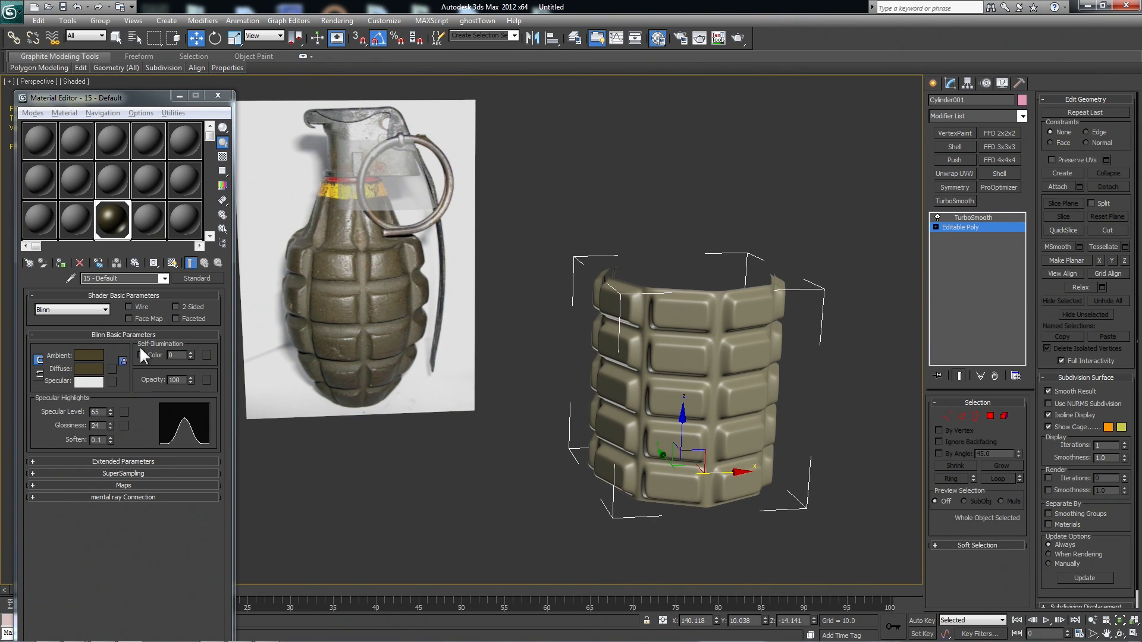
Change the material's diffuse color to a darker olive green
{"action": "left_click", "coordinate": [89, 369]}
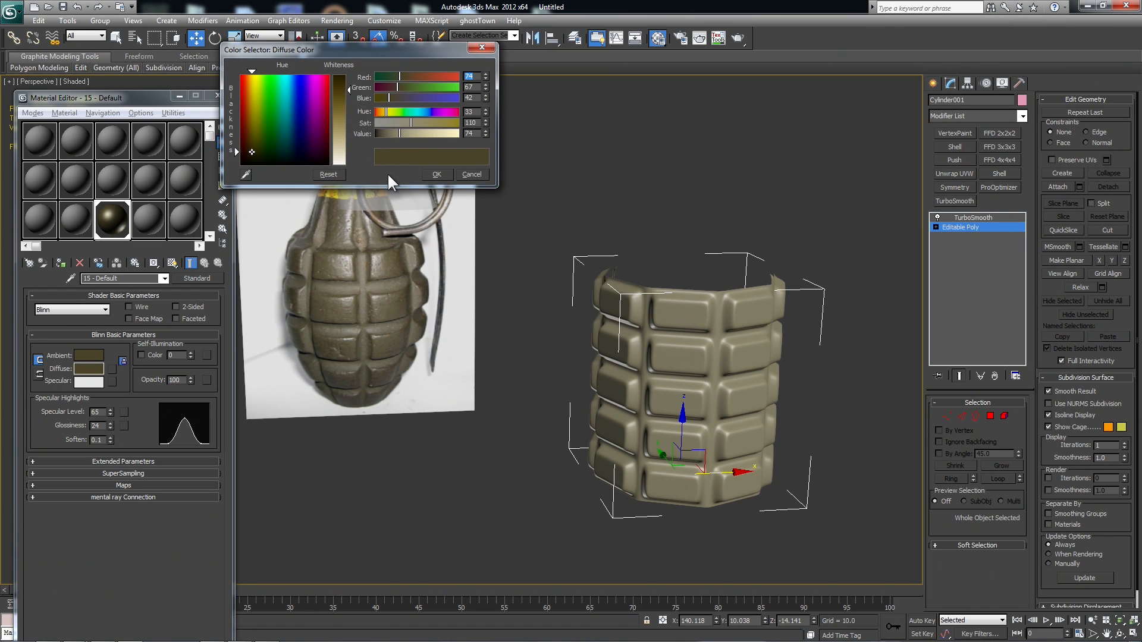
{"action": "left_click", "coordinate": [251, 156]}
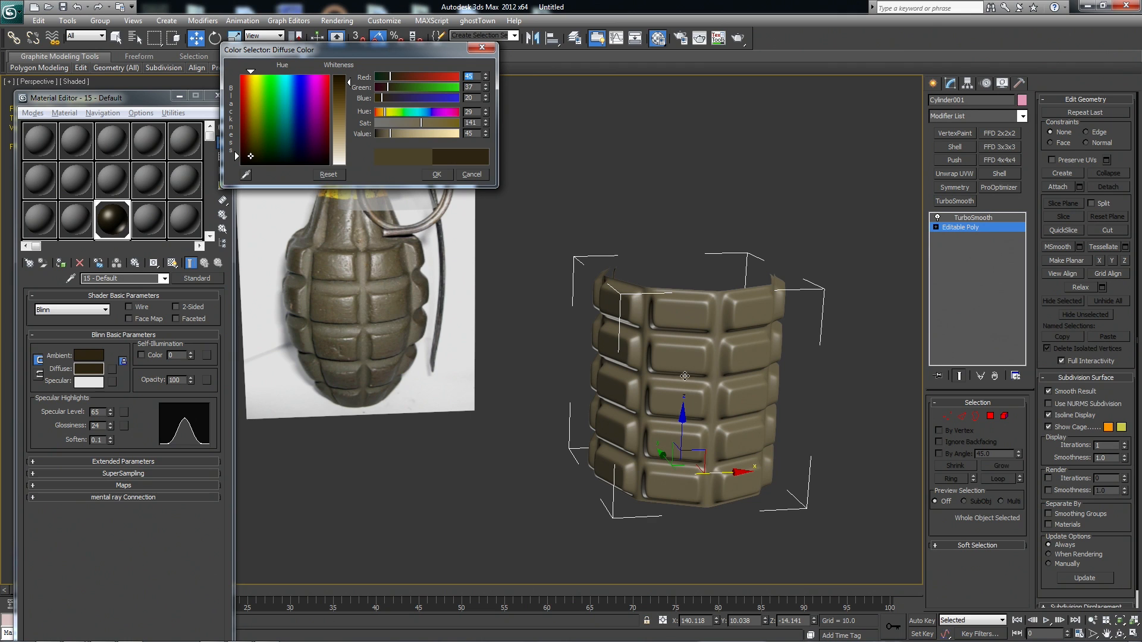
{"action": "middle_click_drag", "start_coordinate": [772, 365], "coordinate": [759, 375], "text": "alt"}
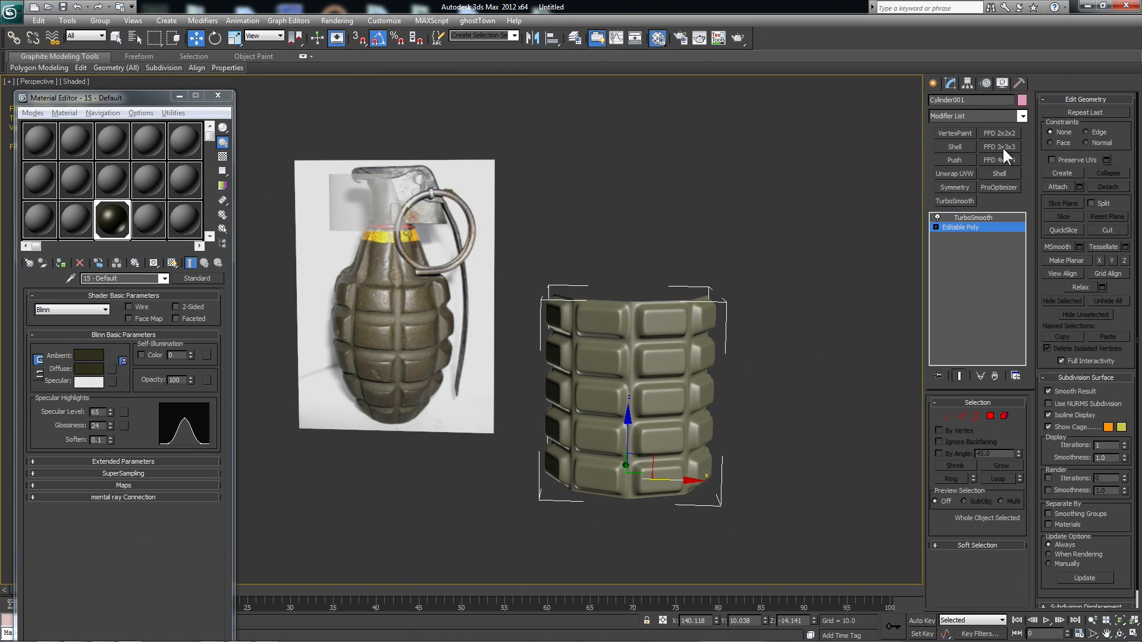
Add an FFD 3x3x3 modifier beneath TurboSmooth and enter its control points in the front view
{"action": "left_click", "coordinate": [1002, 147]}
{"action": "key", "text": "f"}
{"action": "key", "text": "z"}
{"action": "scroll", "coordinate": [735, 370], "scroll_direction": "down", "scroll_amount": 3}
{"action": "middle_click_drag", "start_coordinate": [575, 383], "coordinate": [670, 389]}
{"action": "scroll", "coordinate": [669, 388], "scroll_direction": "up", "scroll_amount": 1}
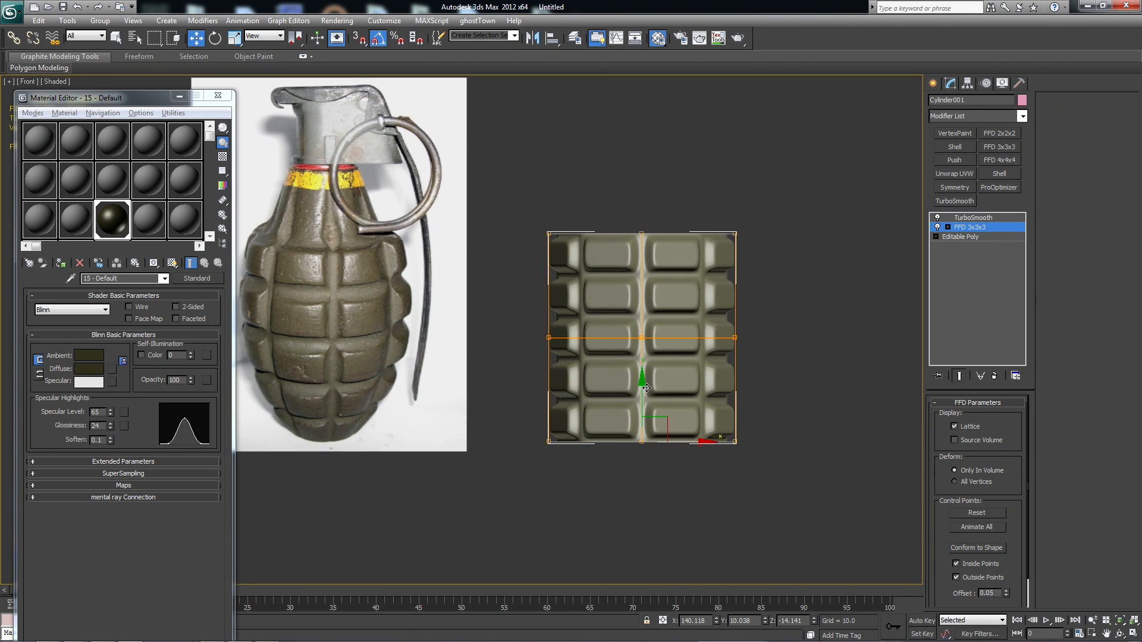
{"action": "right_click", "coordinate": [565, 350]}
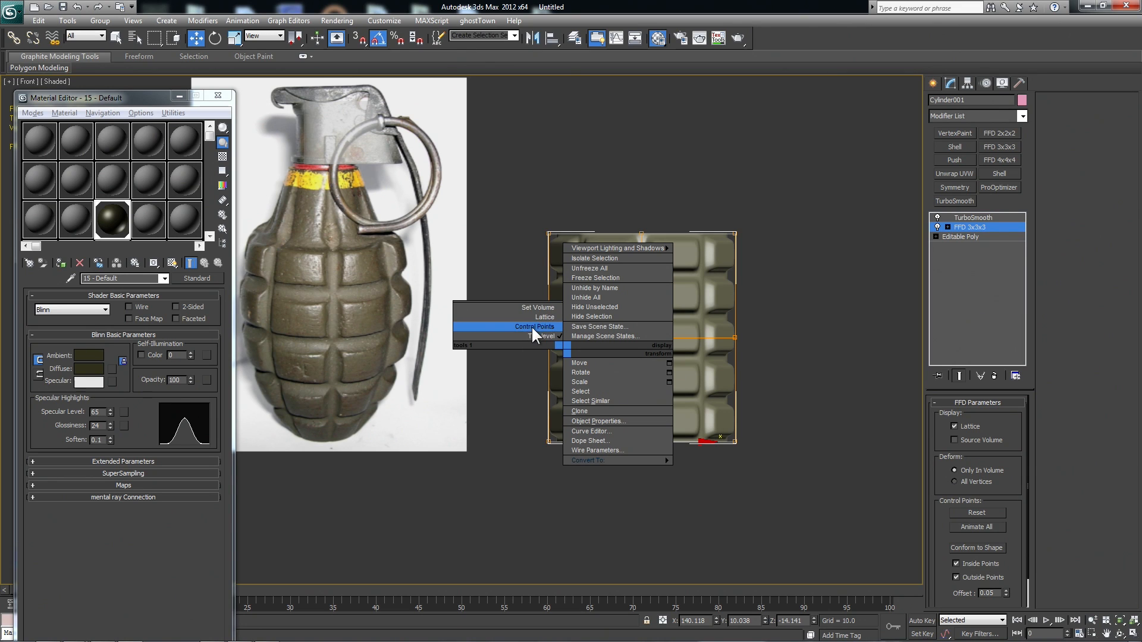
{"action": "left_click", "coordinate": [527, 328]}
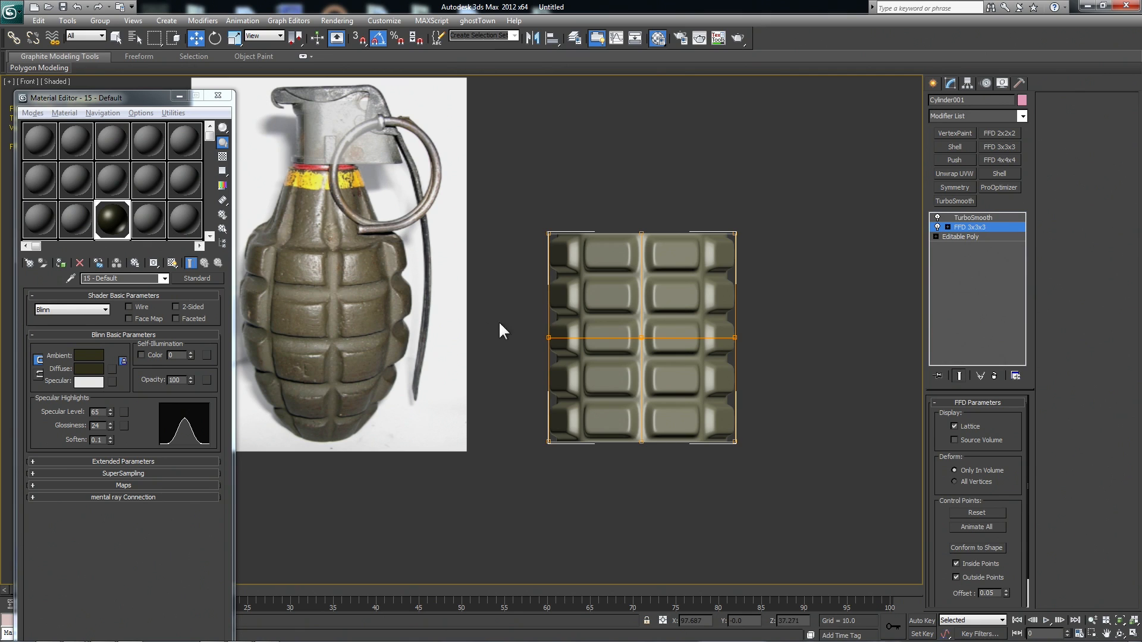
{"action": "right_click", "coordinate": [606, 331]}
{"action": "left_click", "coordinate": [574, 311]}
Scale and move the lattice's control-point rows to give the body a grenade outline, wide in the middle and tapered toward the base
{"action": "key", "text": "r"}
{"action": "left_click_drag", "start_coordinate": [651, 334], "coordinate": [652, 319]}
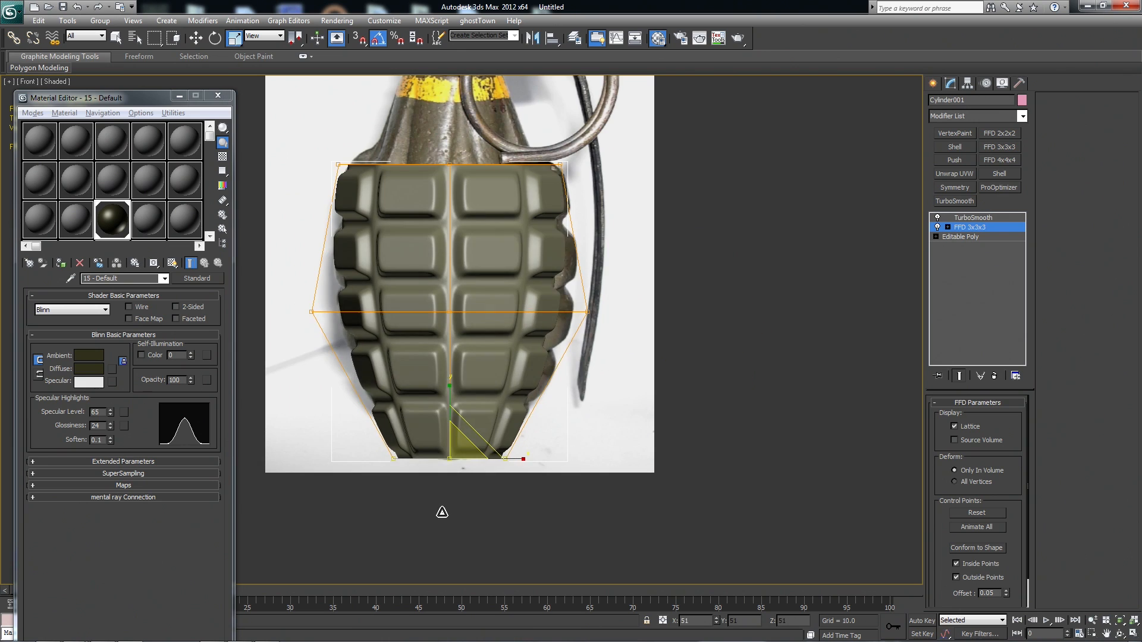
{"action": "left_click_drag", "start_coordinate": [442, 512], "coordinate": [437, 458]}
{"action": "key", "text": "w"}
{"action": "left_click_drag", "start_coordinate": [449, 408], "coordinate": [447, 402]}
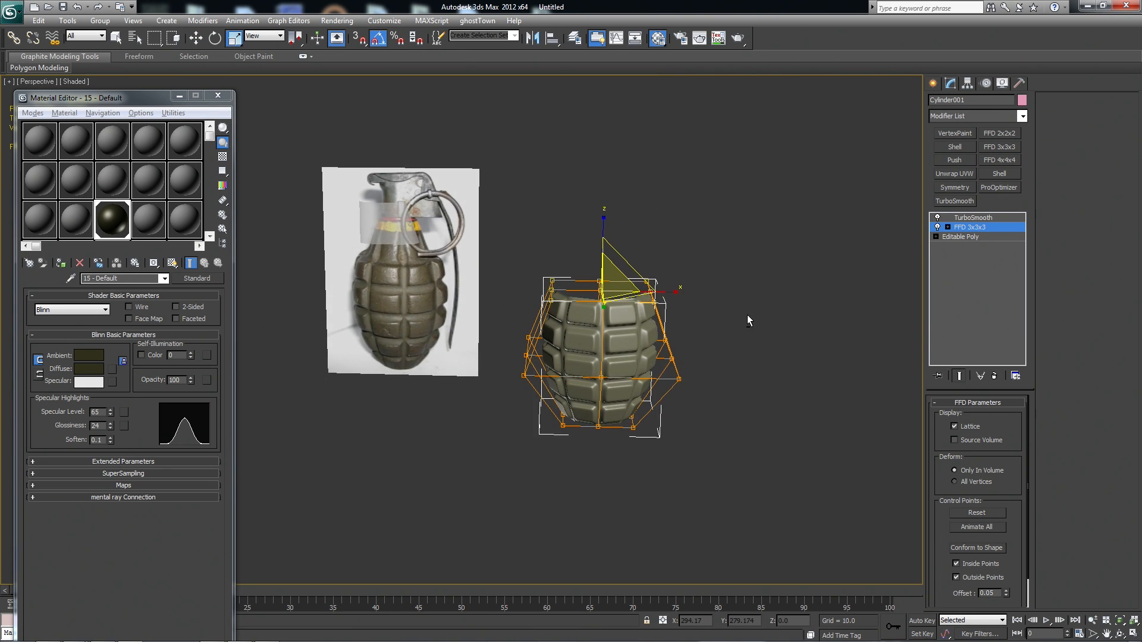
Collapse the FFD 3x3x3 modifier into the Editable Poly and return to the Editable Poly level
{"action": "middle_click_drag", "start_coordinate": [748, 315], "coordinate": [760, 323], "text": "alt"}
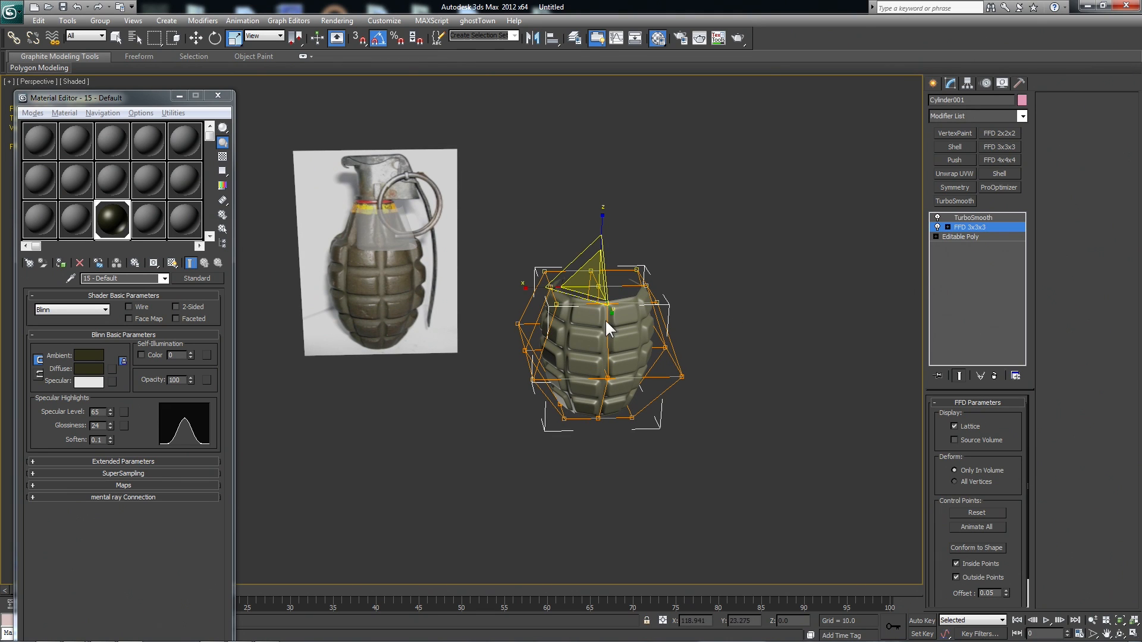
{"action": "right_click", "coordinate": [973, 227]}
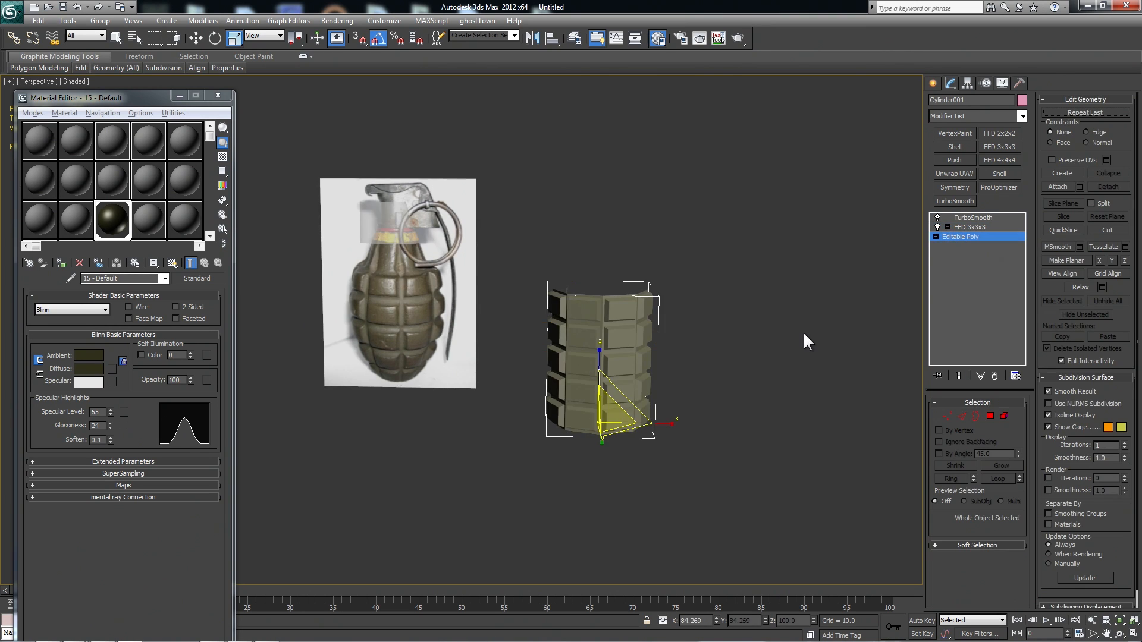
{"action": "scroll", "coordinate": [803, 330], "scroll_direction": "up", "scroll_amount": 3}
{"action": "middle_click_drag", "start_coordinate": [841, 352], "coordinate": [720, 316], "text": "alt"}
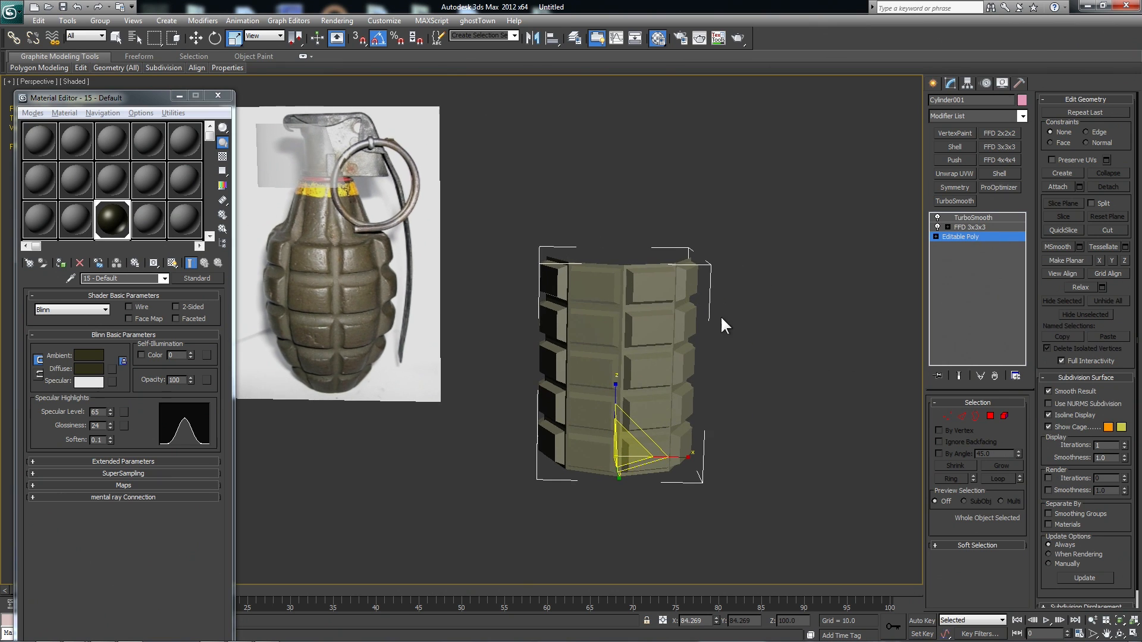
{"action": "middle_click_drag", "start_coordinate": [709, 373], "coordinate": [711, 299], "text": "alt"}
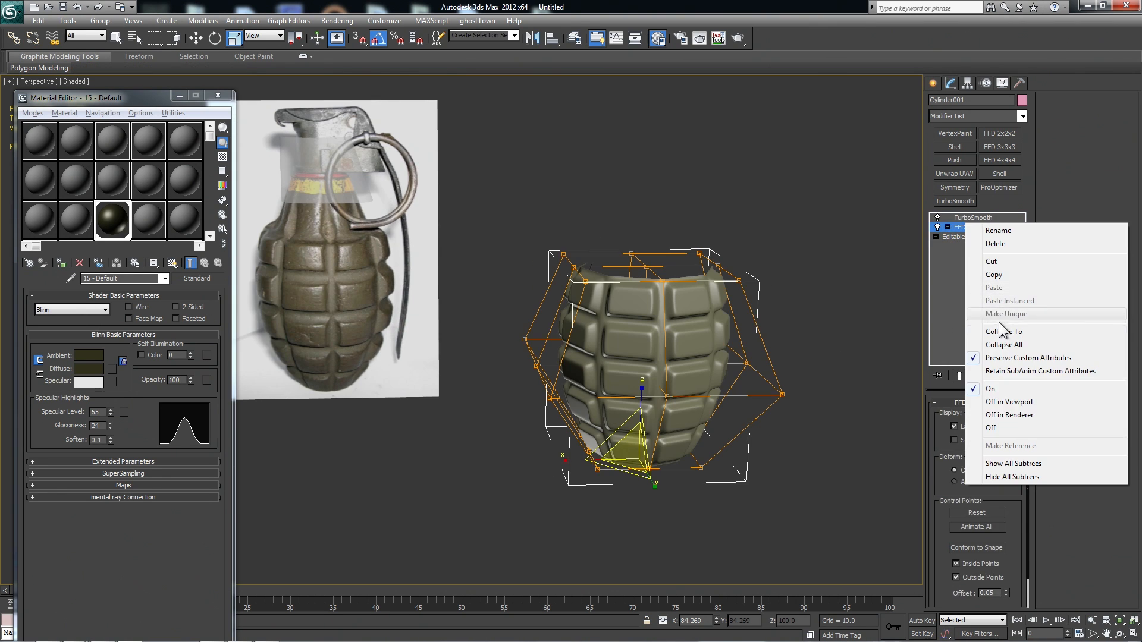
{"action": "left_click", "coordinate": [1003, 333]}
{"action": "left_click", "coordinate": [962, 229]}
Select the body's open bottom border and extend it downward into a new ring of faces
{"action": "middle_click_drag", "start_coordinate": [737, 324], "coordinate": [750, 238], "text": "alt"}
{"action": "scroll", "coordinate": [654, 310], "scroll_direction": "up", "scroll_amount": 4}
{"action": "key", "text": "F4"}
{"action": "key", "text": "3"}
{"action": "left_click", "coordinate": [566, 286]}
{"action": "key", "text": "w"}
{"action": "middle_click_drag", "start_coordinate": [634, 316], "coordinate": [618, 336], "text": "alt"}
{"action": "left_click_drag", "start_coordinate": [611, 328], "coordinate": [613, 351], "text": "shift"}
{"action": "key", "text": "3"}
Examine the smoothed mesh around the open bottom with and without edged faces
{"action": "middle_click_drag", "start_coordinate": [738, 393], "coordinate": [794, 420], "text": "alt"}
{"action": "scroll", "coordinate": [793, 419], "scroll_direction": "up", "scroll_amount": 2}
{"action": "key", "text": "F4"}
{"action": "key", "text": "F4"}
{"action": "key", "text": "F4"}
{"action": "key", "text": "F4"}
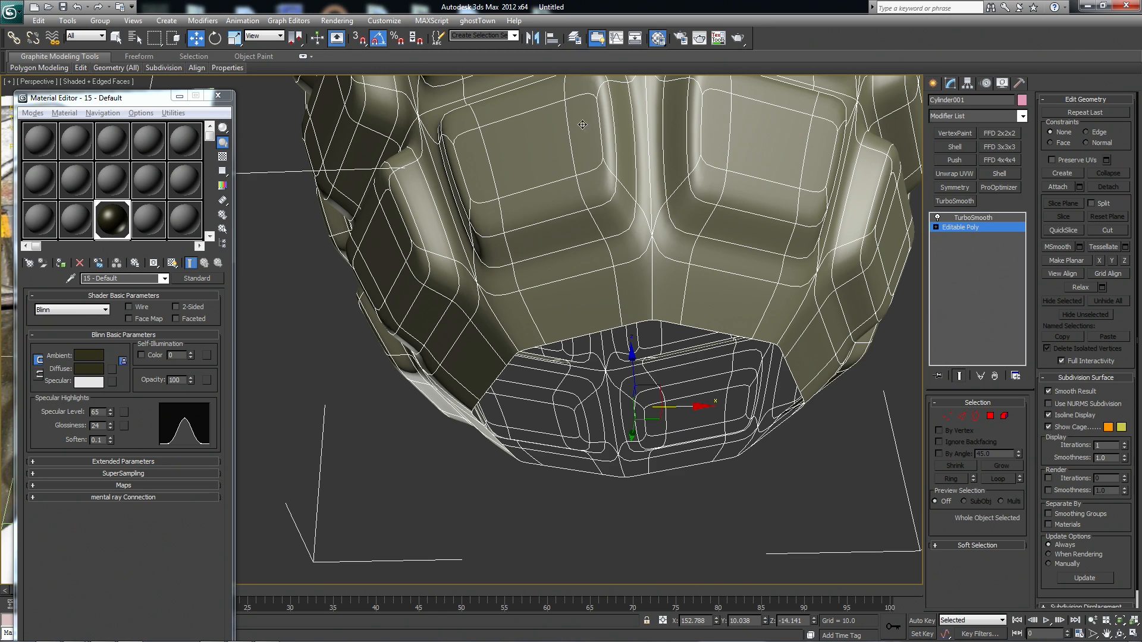
{"action": "middle_click_drag", "start_coordinate": [607, 123], "coordinate": [551, 144], "text": "alt"}
{"action": "middle_click_drag", "start_coordinate": [628, 348], "coordinate": [607, 350], "text": "alt"}
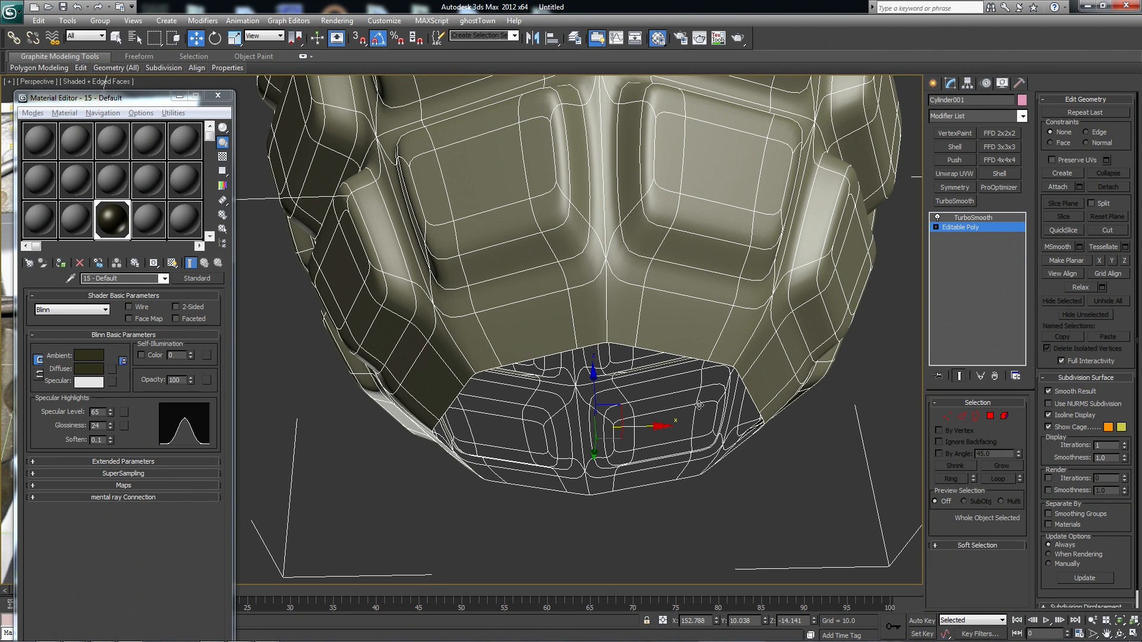
Select all vertices along the bottom rim and weld them with a larger threshold, merging each corner cluster into one vertex
{"action": "key", "text": "f"}
{"action": "key", "text": "1"}
{"action": "left_click_drag", "start_coordinate": [845, 414], "coordinate": [284, 335]}
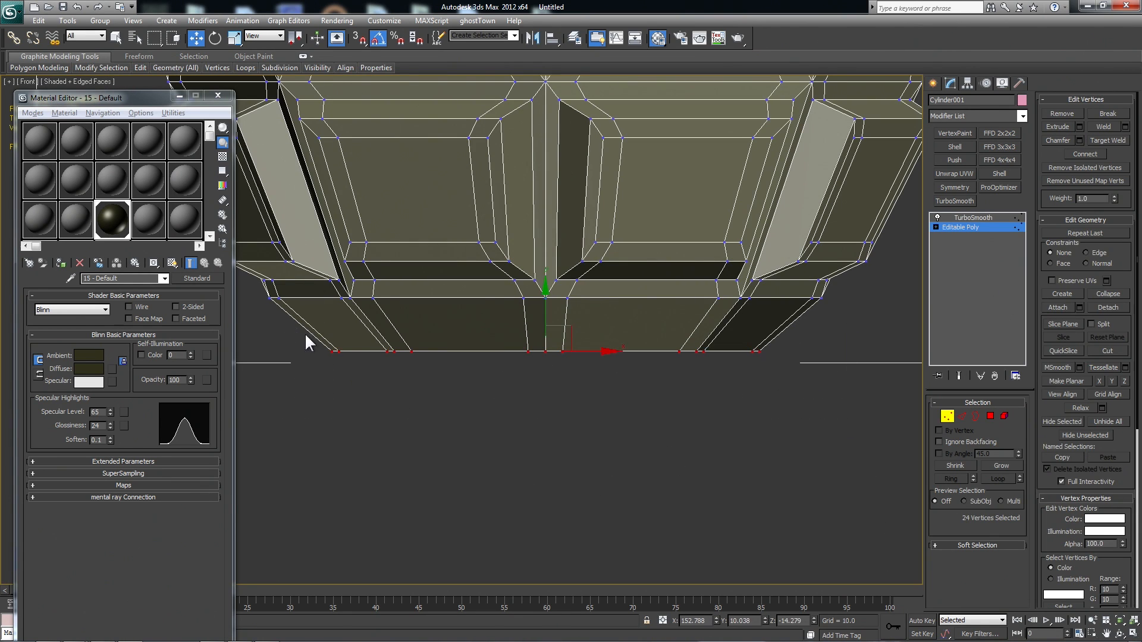
{"action": "key", "text": "p"}
{"action": "middle_click_drag", "start_coordinate": [301, 326], "coordinate": [391, 319], "text": "alt"}
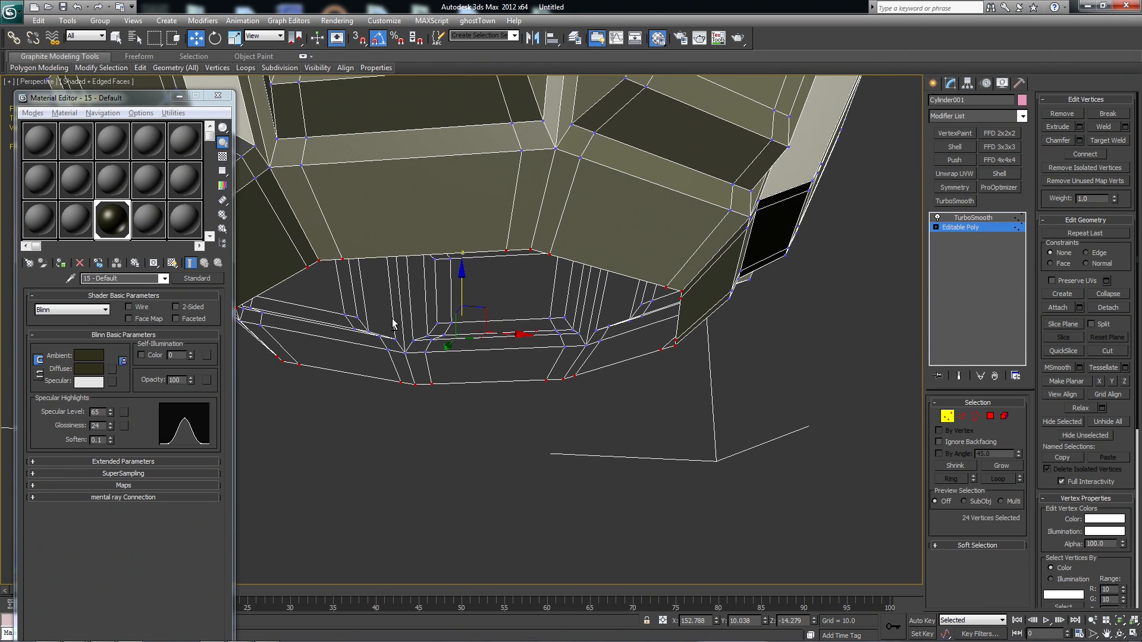
{"action": "left_click", "coordinate": [1126, 128]}
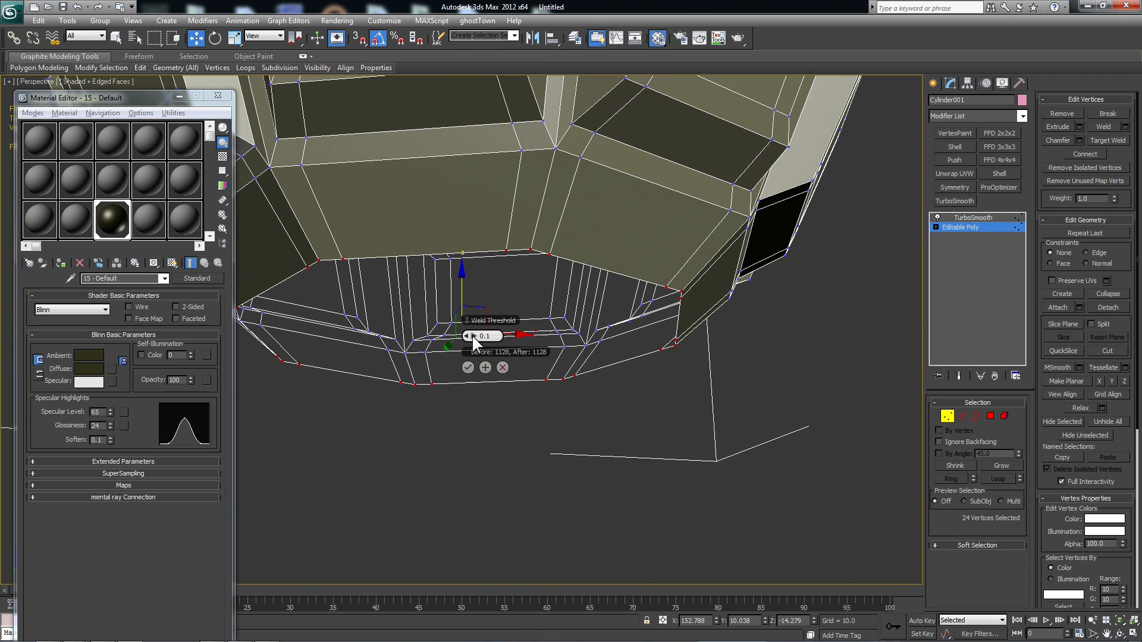
{"action": "left_click_drag", "start_coordinate": [477, 336], "coordinate": [485, 336]}
{"action": "left_click", "coordinate": [468, 368]}
{"action": "middle_click_drag", "start_coordinate": [589, 409], "coordinate": [659, 438]}
Extend the welded bottom border inward to narrow the opening and check the smoothed underside
{"action": "left_click", "coordinate": [977, 418]}
{"action": "key", "text": "ctrl+e"}
{"action": "middle_click_drag", "start_coordinate": [714, 274], "coordinate": [649, 333], "text": "alt"}
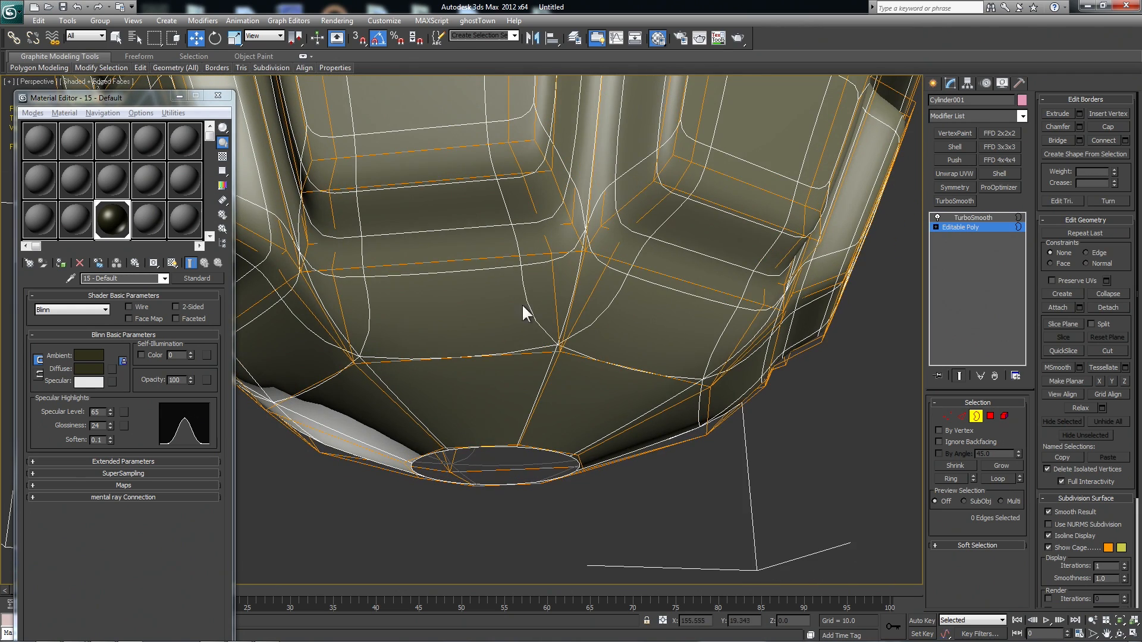
{"action": "middle_click_drag", "start_coordinate": [583, 249], "coordinate": [562, 352]}
{"action": "scroll", "coordinate": [562, 352], "scroll_direction": "up", "scroll_amount": 3}
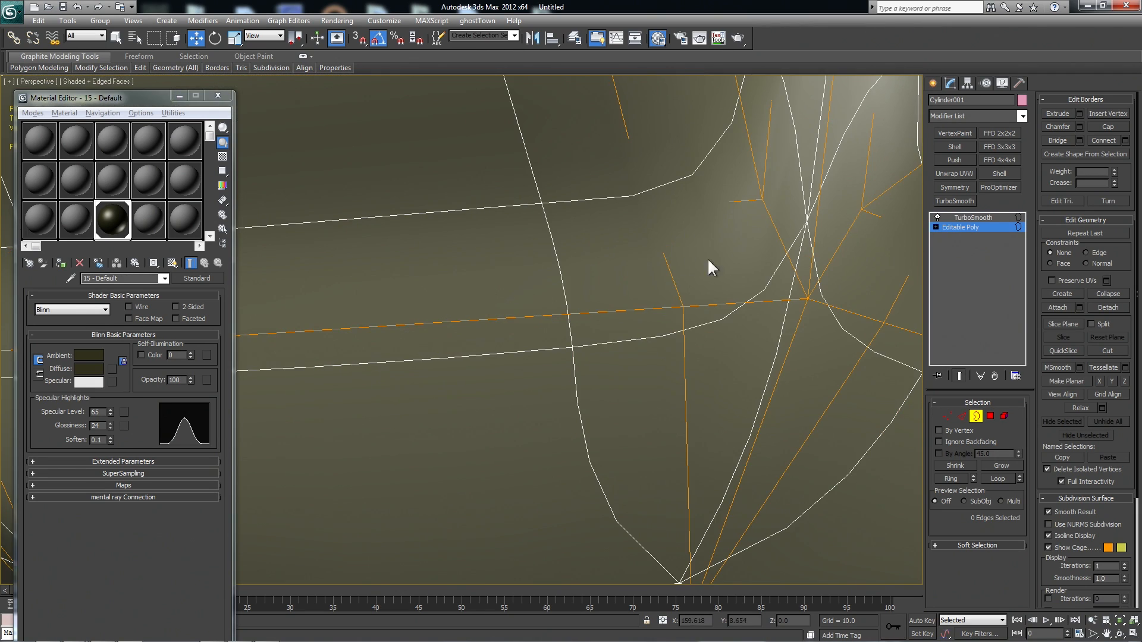
{"action": "scroll", "coordinate": [708, 260], "scroll_direction": "down", "scroll_amount": 4}
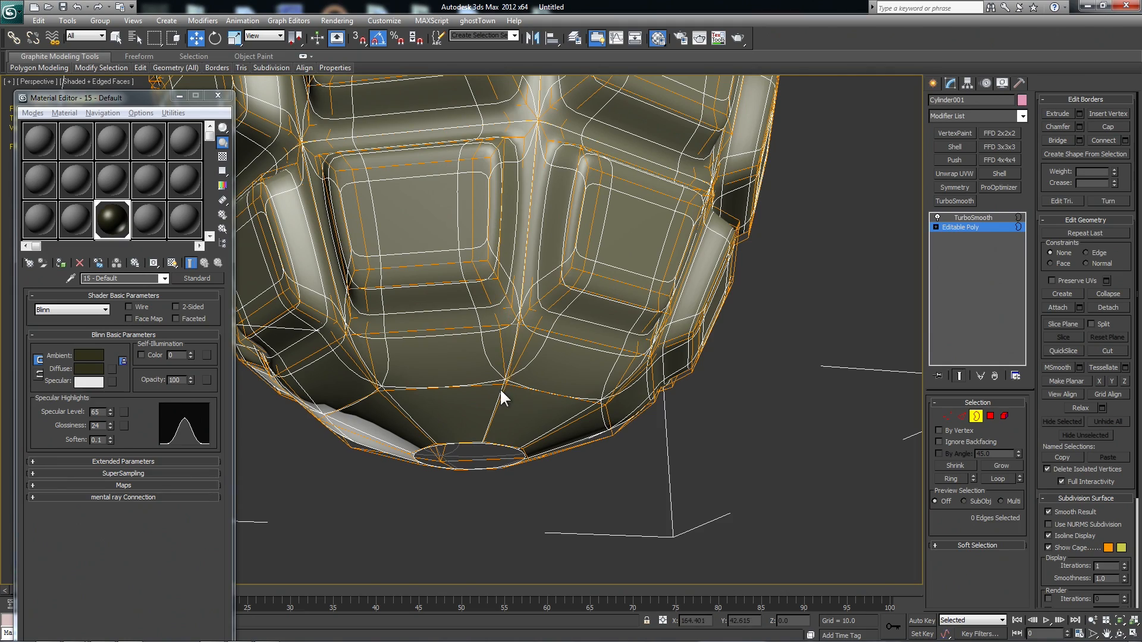
{"action": "middle_click_drag", "start_coordinate": [560, 370], "coordinate": [480, 391], "text": "alt"}
{"action": "middle_click_drag", "start_coordinate": [574, 413], "coordinate": [568, 396], "text": "alt"}
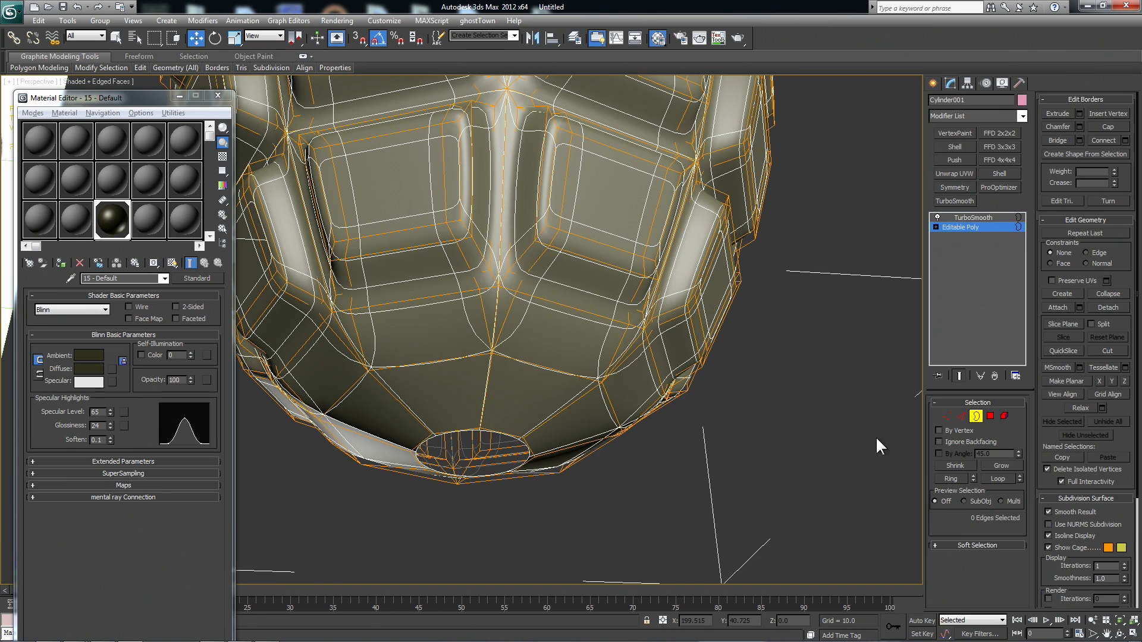
Select the remaining bottom border, extrude it inward as another ring and collapse it to a center point, closing the base
{"action": "left_click", "coordinate": [978, 416]}
{"action": "left_click", "coordinate": [723, 459]}
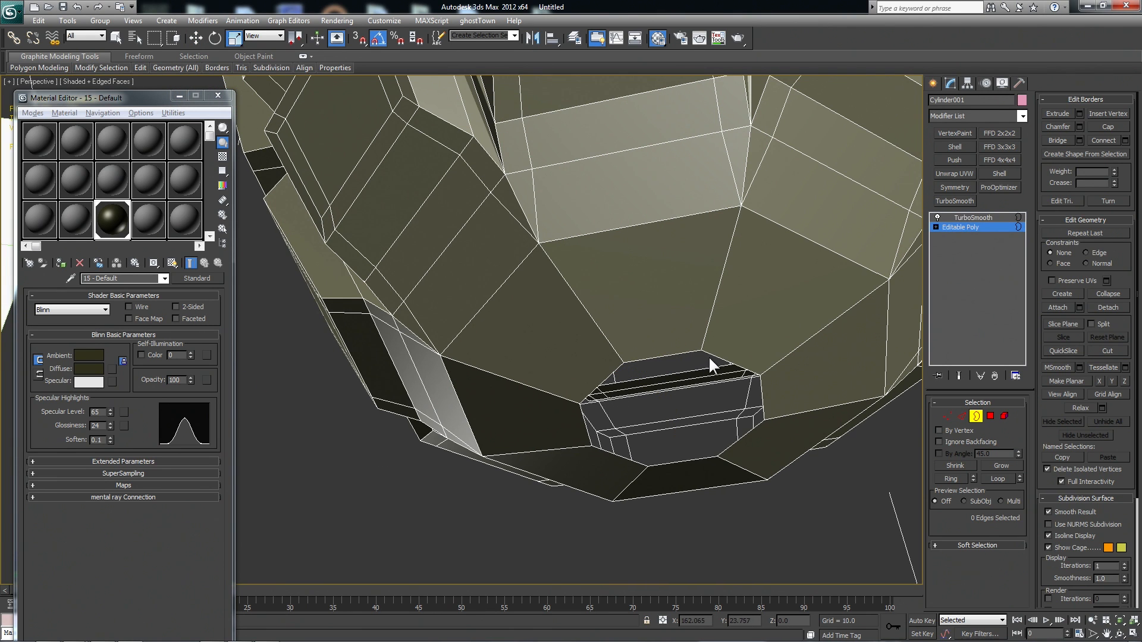
{"action": "left_click", "coordinate": [710, 357]}
{"action": "scroll", "coordinate": [716, 361], "scroll_direction": "down", "scroll_amount": 1}
{"action": "left_click_drag", "start_coordinate": [621, 381], "coordinate": [607, 464]}
{"action": "key", "text": "w"}
{"action": "left_click_drag", "start_coordinate": [610, 325], "coordinate": [612, 331]}
{"action": "scroll", "coordinate": [613, 328], "scroll_direction": "up", "scroll_amount": 2}
{"action": "middle_click_drag", "start_coordinate": [613, 329], "coordinate": [568, 276]}
{"action": "left_click_drag", "start_coordinate": [564, 307], "coordinate": [565, 319], "text": "shift"}
{"action": "key", "text": "ctrl+alt+c"}
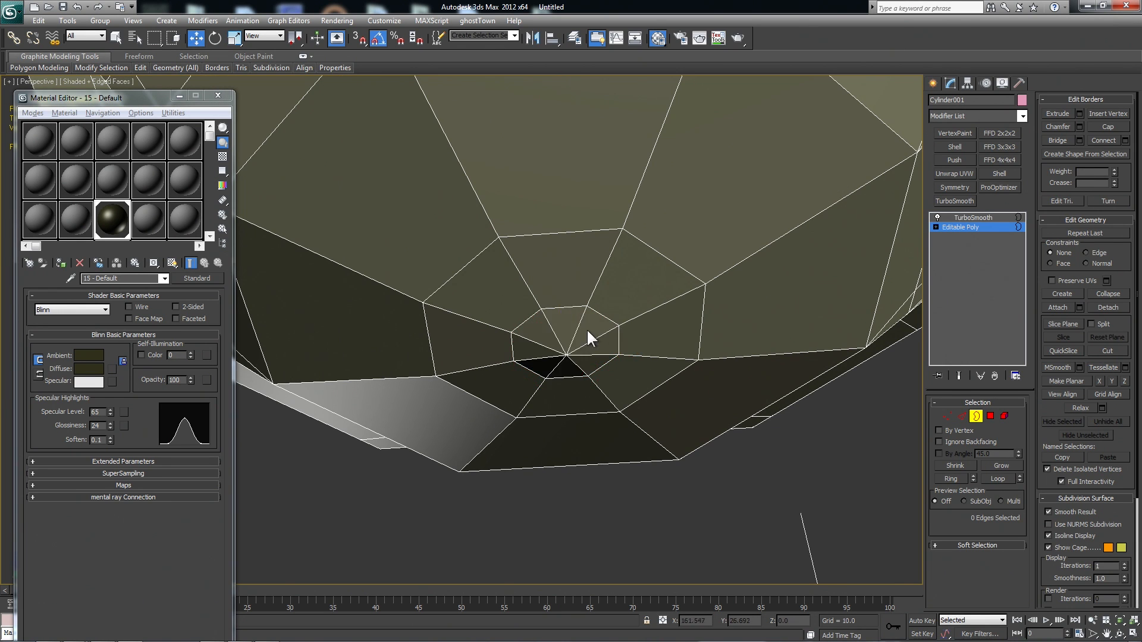
{"action": "key", "text": "3"}
Select the border of the top opening and extrude it upward to form the grenade's neck, shown in the front view
{"action": "key", "text": "F4"}
{"action": "scroll", "coordinate": [744, 417], "scroll_direction": "down", "scroll_amount": 4}
{"action": "middle_click_drag", "start_coordinate": [711, 362], "coordinate": [707, 299], "text": "alt"}
{"action": "left_click", "coordinate": [712, 314]}
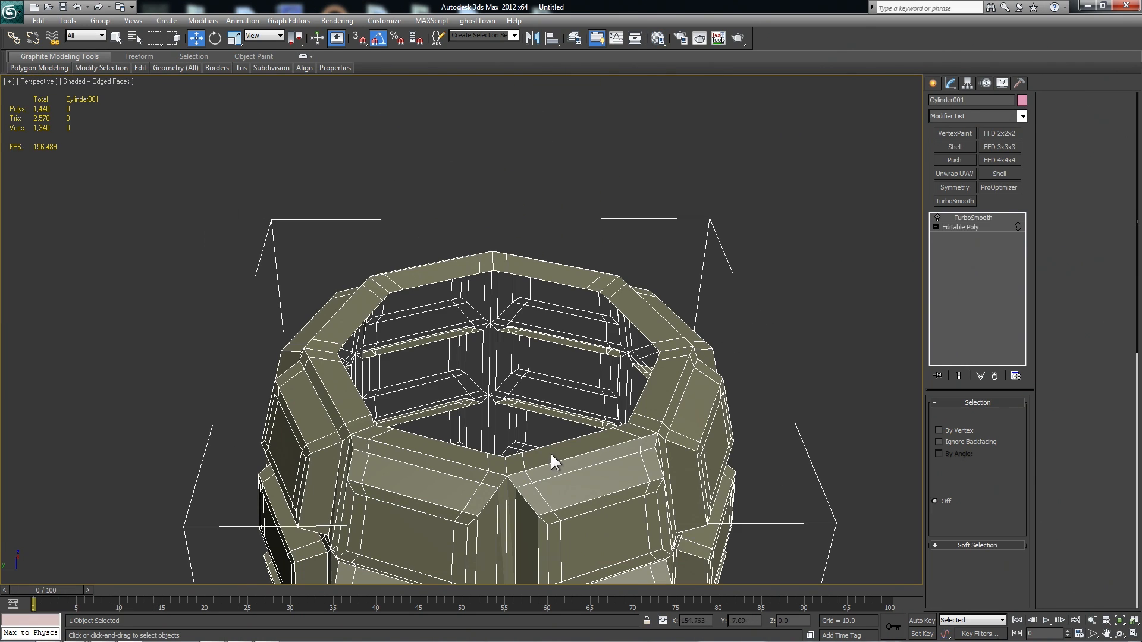
{"action": "key", "text": "3"}
{"action": "left_click", "coordinate": [552, 446]}
{"action": "middle_click_drag", "start_coordinate": [580, 472], "coordinate": [566, 422]}
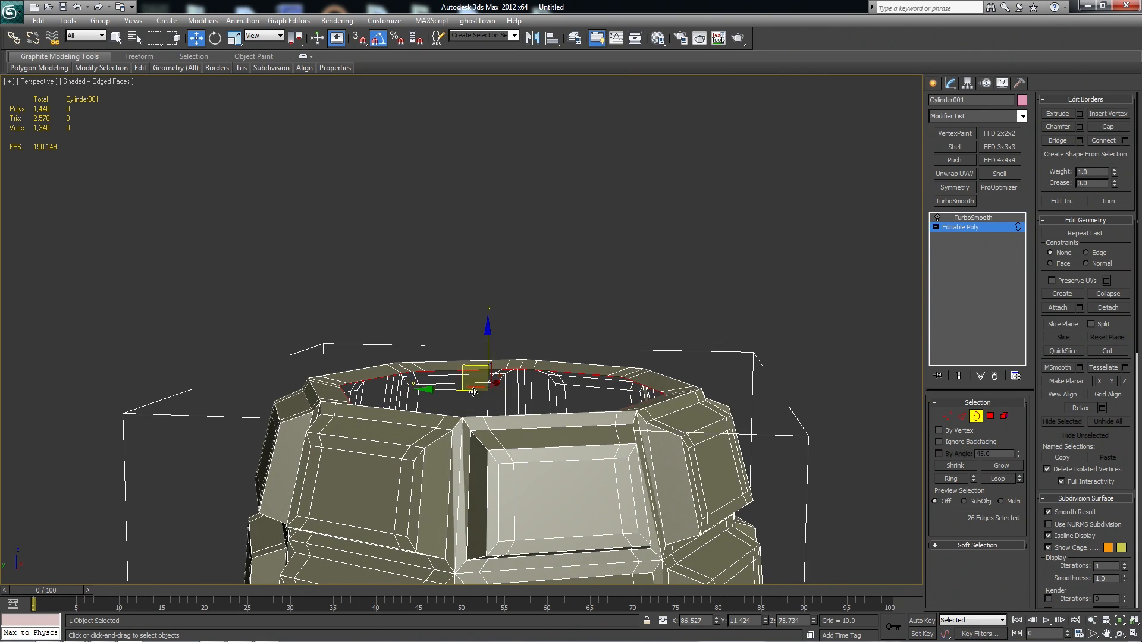
{"action": "middle_click_drag", "start_coordinate": [474, 392], "coordinate": [483, 402], "text": "alt"}
{"action": "left_click_drag", "start_coordinate": [479, 350], "coordinate": [479, 329], "text": "shift"}
{"action": "key", "text": "r"}
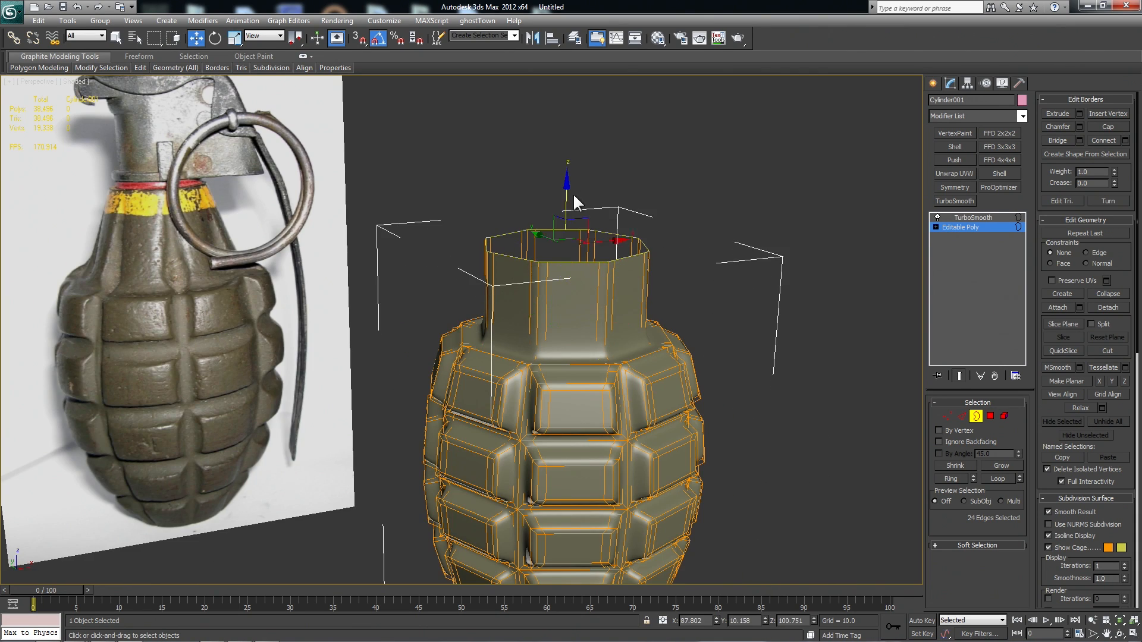
{"action": "key", "text": "f"}
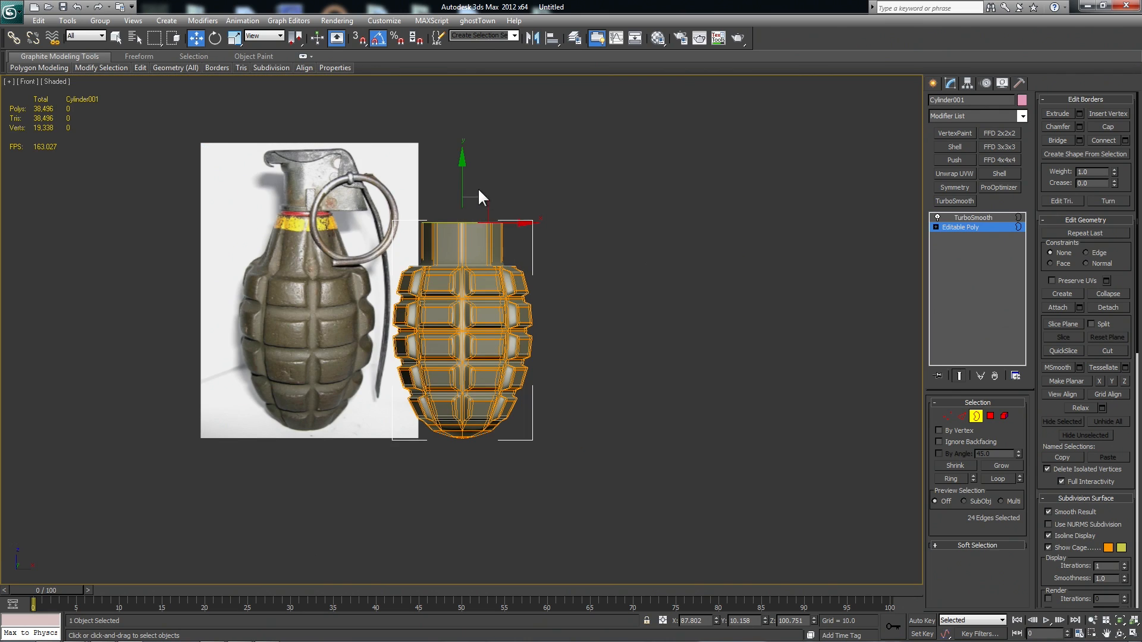
Raise the neck's top border slightly and scale it inward so the neck tapers like the reference
{"action": "left_click_drag", "start_coordinate": [462, 183], "coordinate": [456, 173]}
{"action": "key", "text": "r"}
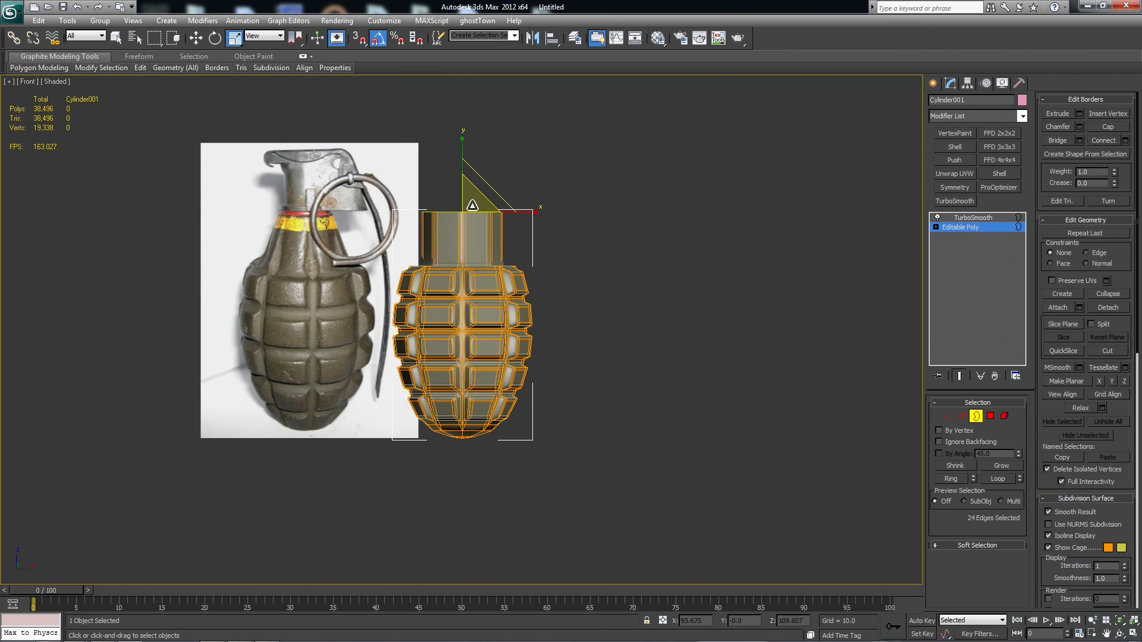
{"action": "left_click_drag", "start_coordinate": [478, 220], "coordinate": [474, 235]}
{"action": "key", "text": "w"}
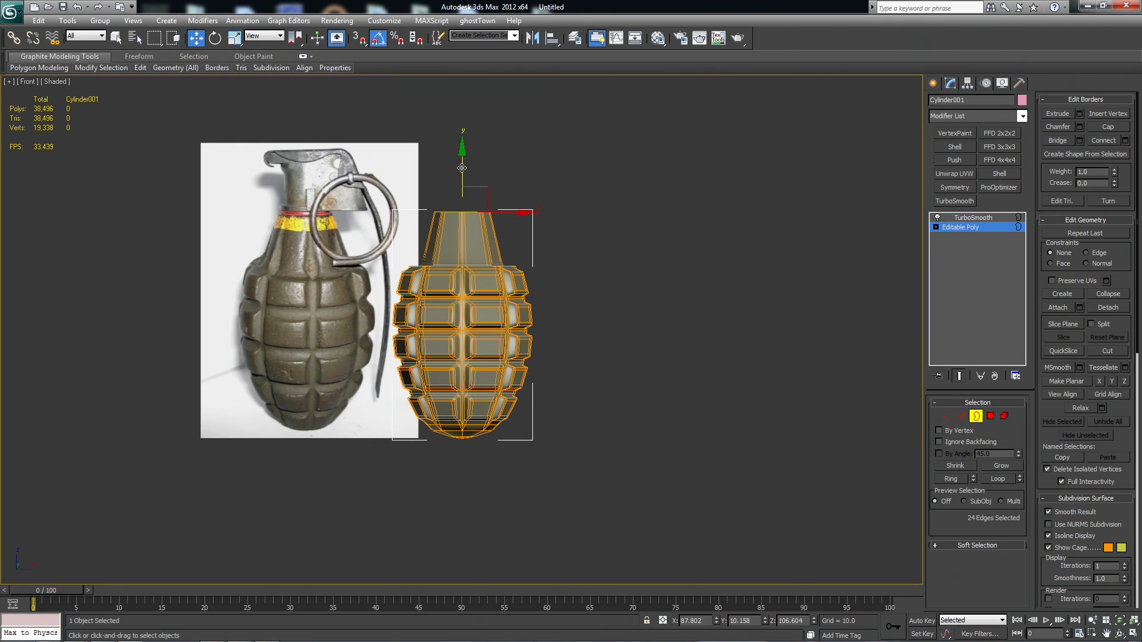
Select the eight wide panel polygons around the neck and convert the selection to vertices
{"action": "key", "text": "p"}
{"action": "mouse_move", "coordinate": [465, 172]}
{"action": "middle_mouse_down", "text": "alt"}
{"action": "mouse_move", "coordinate": [630, 204]}
{"action": "mouse_move", "coordinate": [684, 347]}
{"action": "middle_mouse_up", "text": "alt"}
{"action": "key", "text": "F3"}
{"action": "key", "text": "F3"}
{"action": "scroll", "coordinate": [683, 345], "scroll_direction": "up", "scroll_amount": 6}
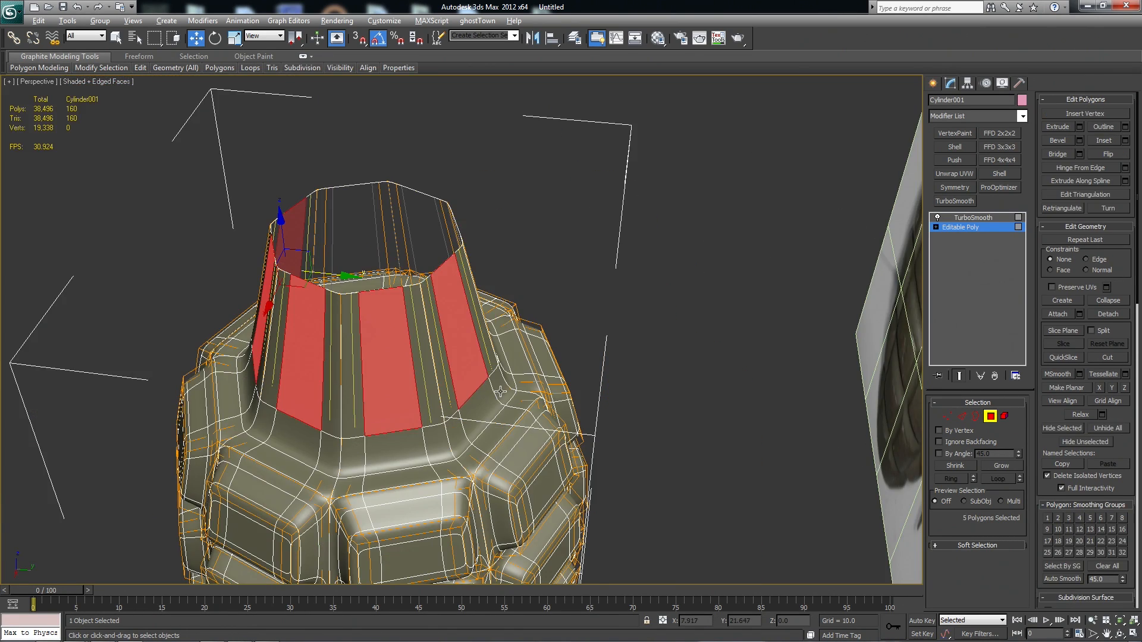
{"action": "middle_click_drag", "start_coordinate": [384, 333], "coordinate": [383, 400], "text": "alt"}
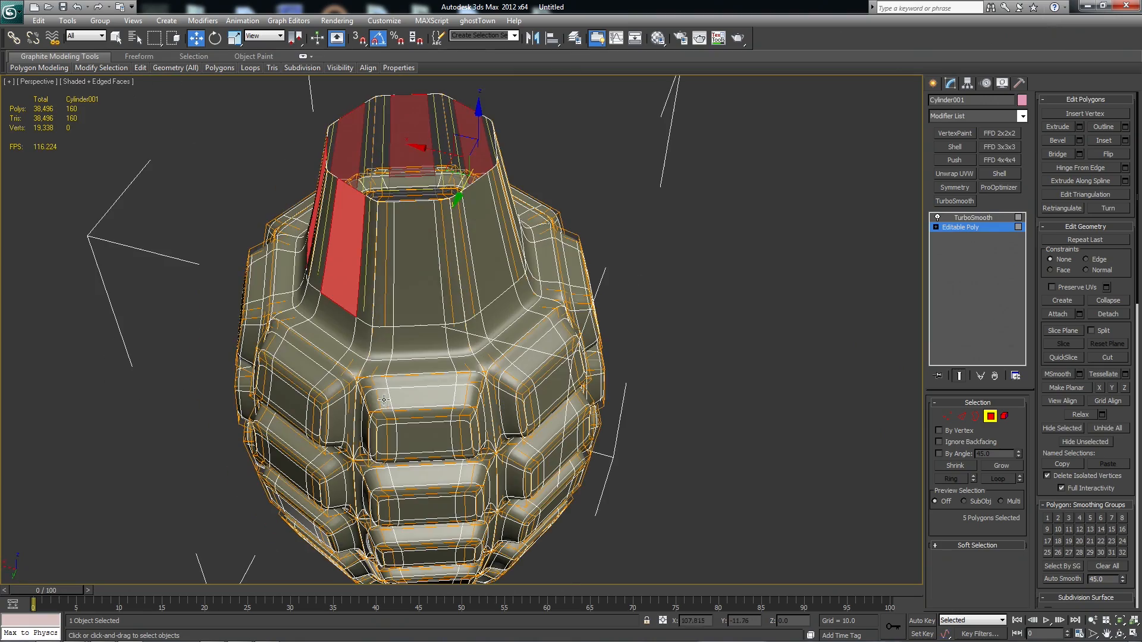
{"action": "left_click", "coordinate": [416, 304], "text": "ctrl"}
{"action": "left_click", "coordinate": [486, 250], "text": "ctrl"}
{"action": "middle_click_drag", "start_coordinate": [486, 250], "coordinate": [530, 338], "text": "alt"}
{"action": "left_click", "coordinate": [546, 329], "text": "ctrl"}
{"action": "scroll", "coordinate": [599, 370], "scroll_direction": "up", "scroll_amount": 3}
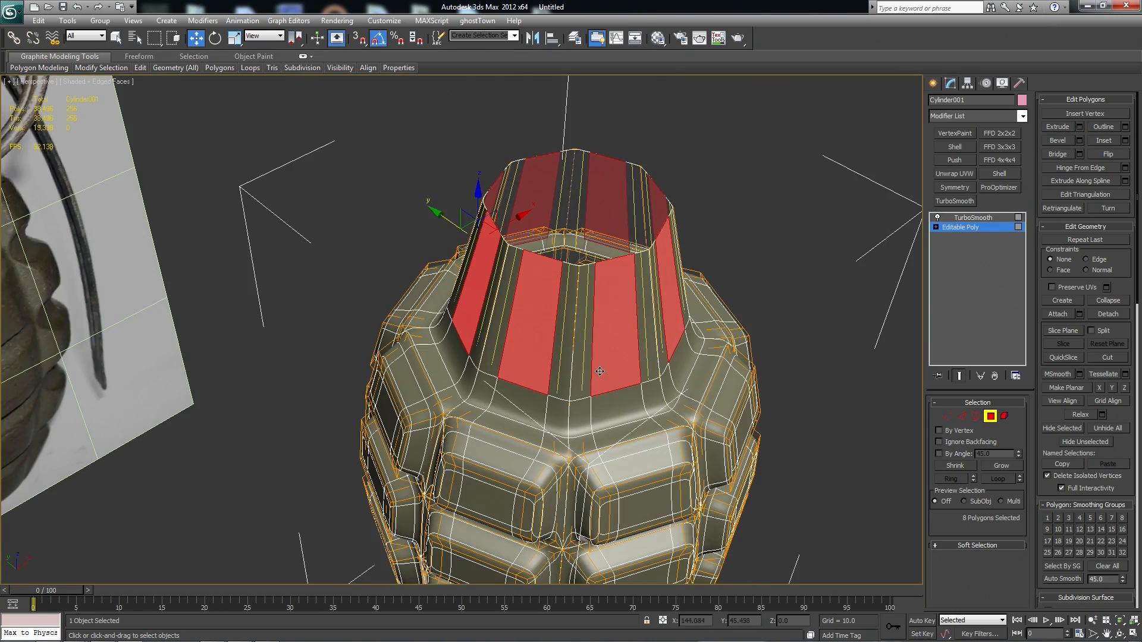
{"action": "left_click", "coordinate": [948, 415], "text": "ctrl"}
Deselect the neck's upper rim vertices and scale the 16 lower ones with the Edge constraint to narrow the panel bases
{"action": "middle_click_drag", "start_coordinate": [700, 384], "coordinate": [570, 379], "text": "alt"}
{"action": "key", "text": "r"}
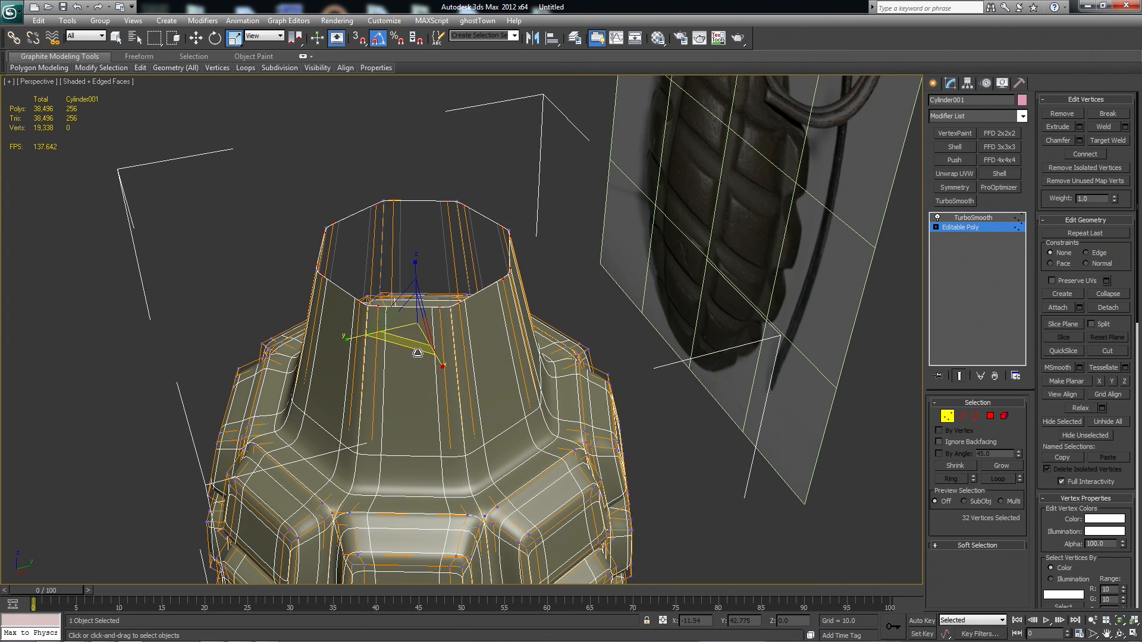
{"action": "middle_click_drag", "start_coordinate": [418, 354], "coordinate": [561, 180], "text": "alt"}
{"action": "left_click_drag", "start_coordinate": [433, 223], "coordinate": [269, 270], "text": "alt"}
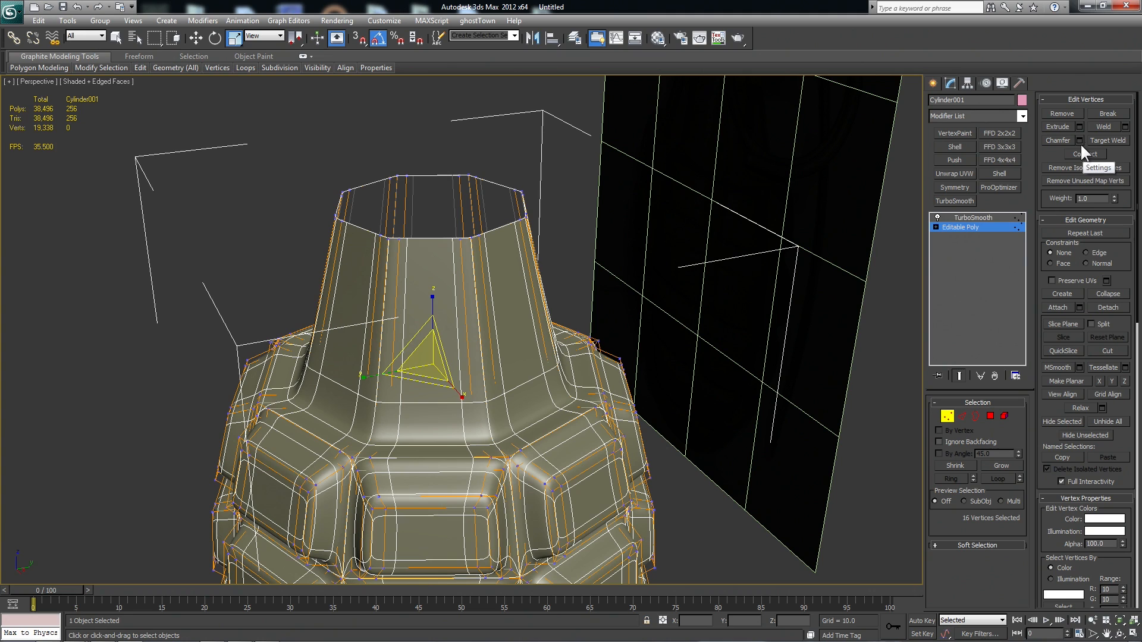
{"action": "left_click", "coordinate": [1090, 254]}
{"action": "key", "text": "shift+e"}
{"action": "left_click_drag", "start_coordinate": [432, 362], "coordinate": [434, 364]}
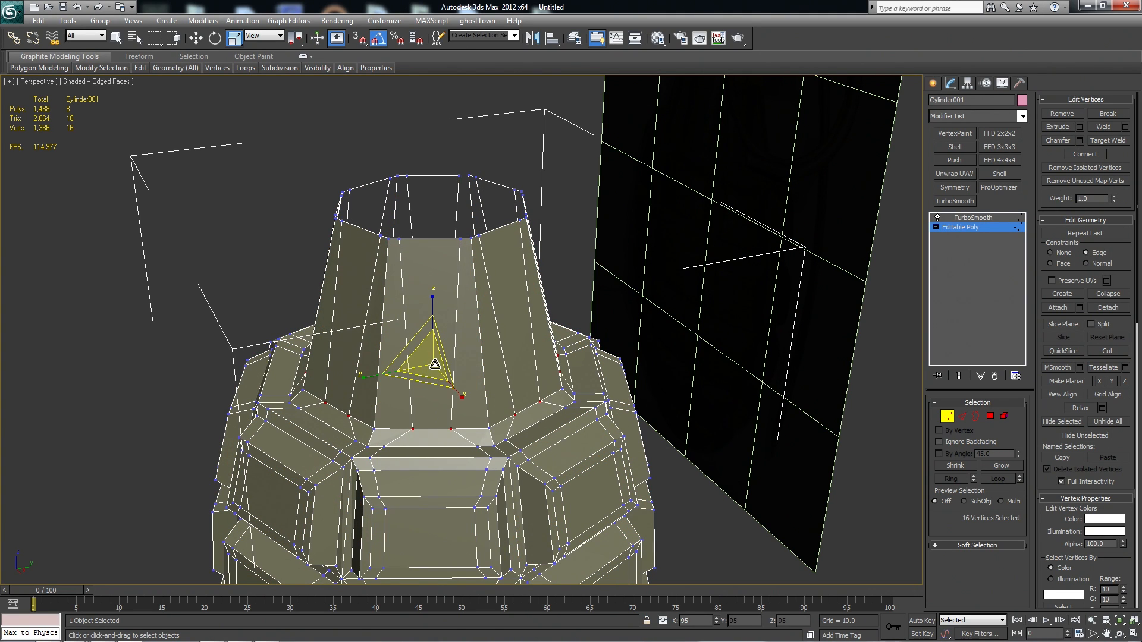
{"action": "left_click_drag", "start_coordinate": [435, 364], "coordinate": [434, 363]}
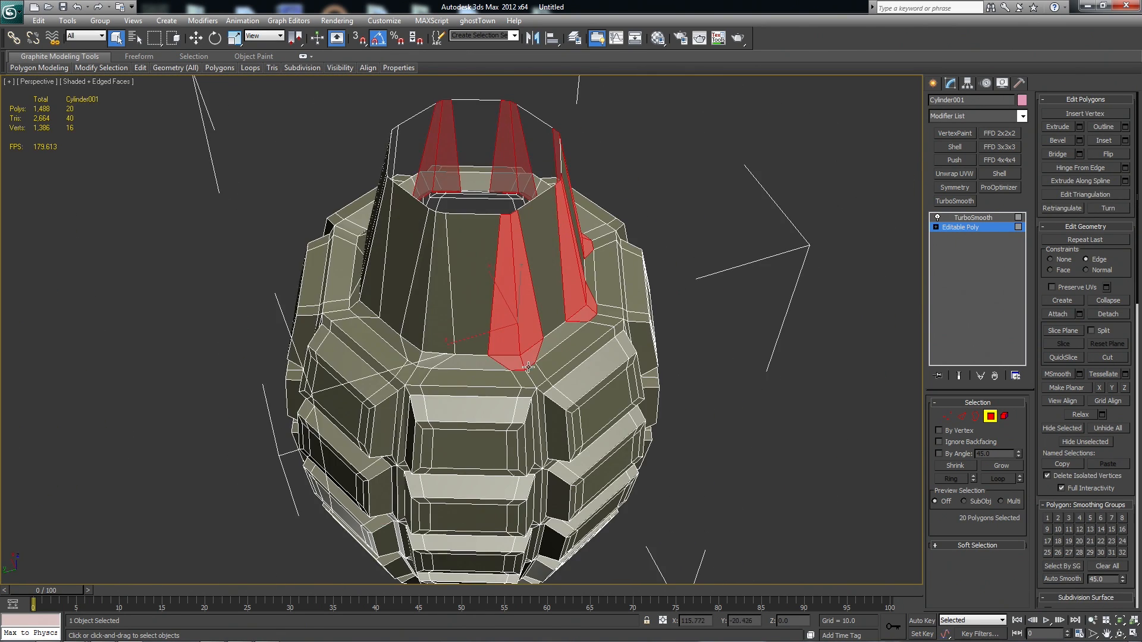
Select all corner strip polygons between the wide panels around the neck, including the small faces at their base
{"action": "left_click", "coordinate": [438, 360], "text": "ctrl"}
{"action": "left_click", "coordinate": [411, 352], "text": "ctrl"}
{"action": "middle_click_drag", "start_coordinate": [417, 357], "coordinate": [500, 393], "text": "alt"}
{"action": "left_click", "coordinate": [424, 351], "text": "ctrl"}
{"action": "left_click", "coordinate": [412, 407], "text": "ctrl"}
{"action": "middle_click_drag", "start_coordinate": [412, 407], "coordinate": [417, 381], "text": "alt"}
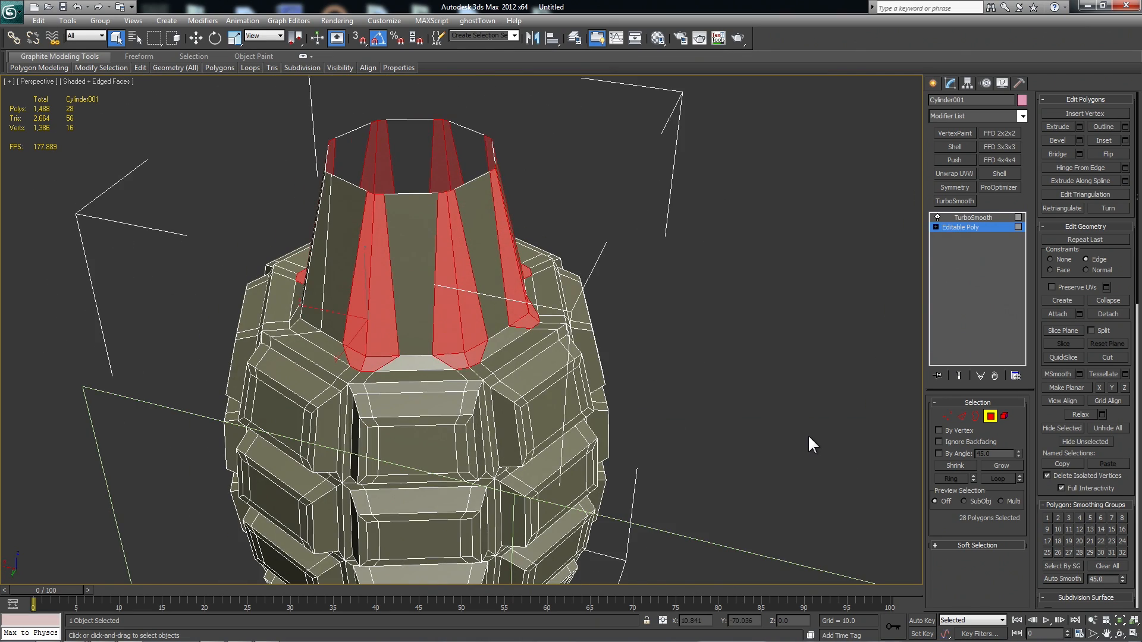
{"action": "middle_click_drag", "start_coordinate": [808, 434], "coordinate": [857, 458], "text": "alt"}
{"action": "left_click", "coordinate": [434, 331], "text": "ctrl"}
{"action": "middle_click_drag", "start_coordinate": [433, 331], "coordinate": [719, 355], "text": "alt"}
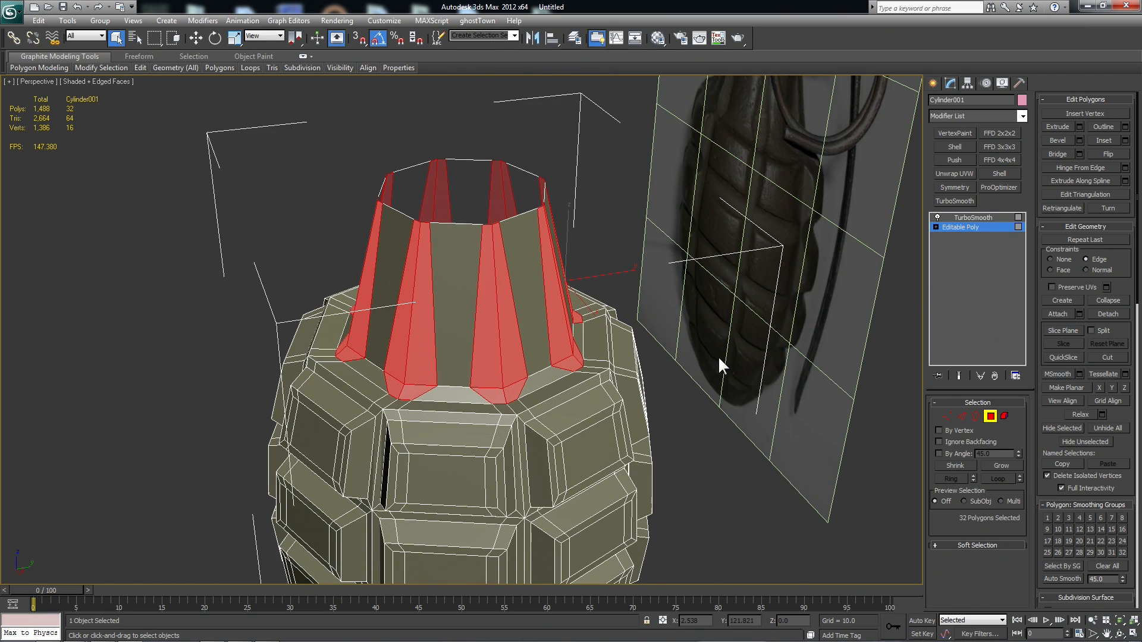
Bevel the corner strips into grooves with height -2.63 and outline -1.0, and shift the recessed polygons slightly upward
{"action": "left_click", "coordinate": [1081, 141]}
{"action": "middle_click_drag", "start_coordinate": [813, 290], "coordinate": [666, 357], "text": "alt"}
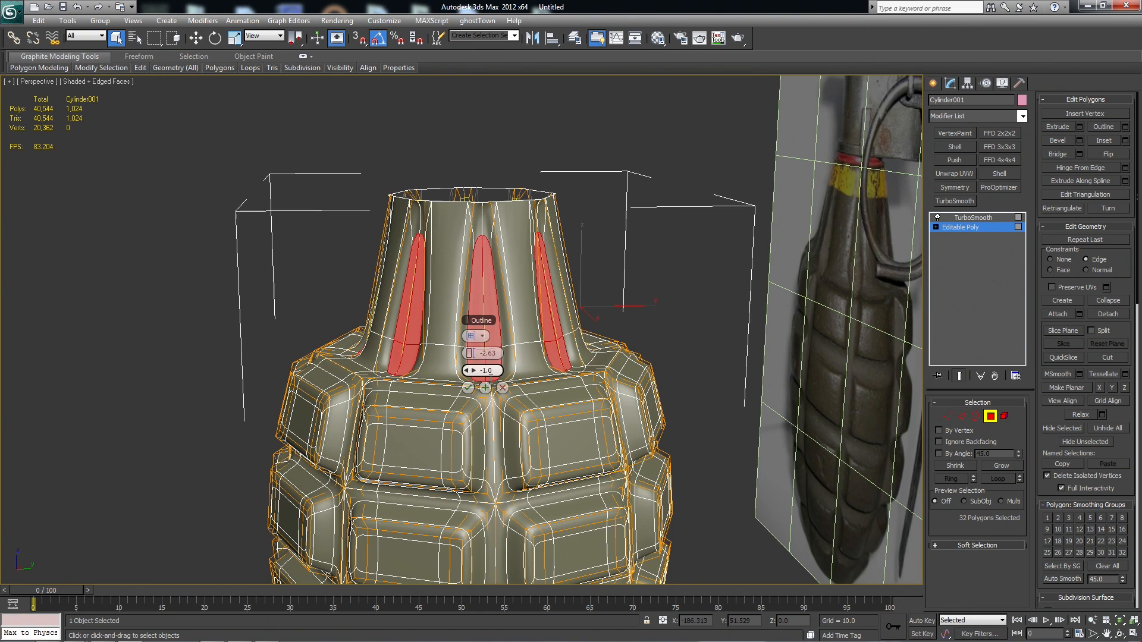
{"action": "left_click", "coordinate": [468, 387]}
{"action": "key", "text": "w"}
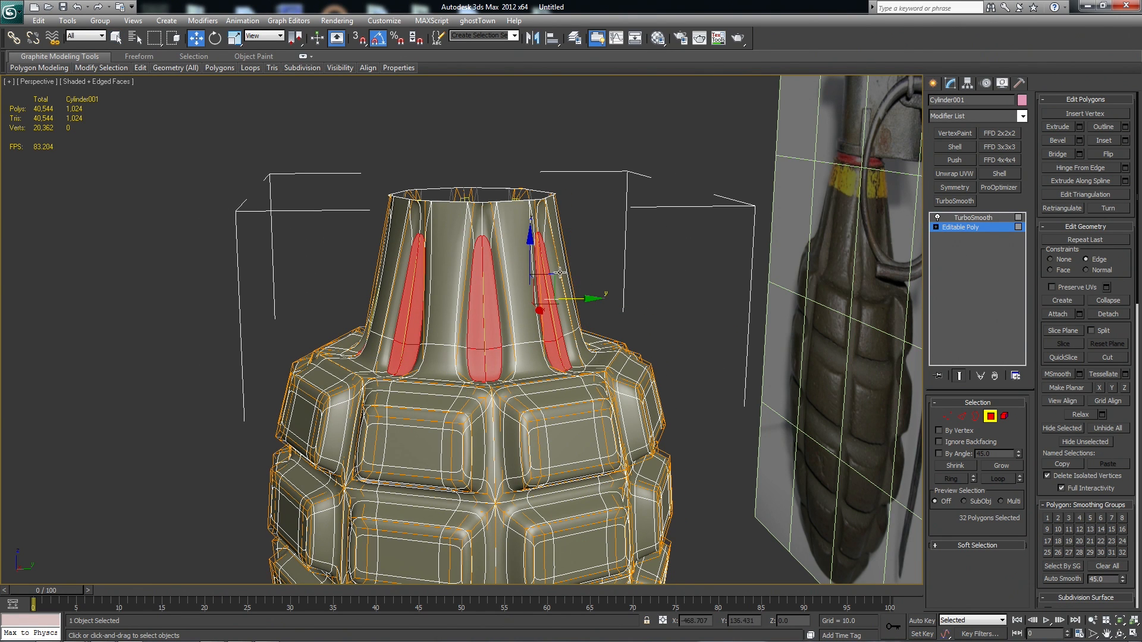
{"action": "left_click_drag", "start_coordinate": [528, 255], "coordinate": [530, 248]}
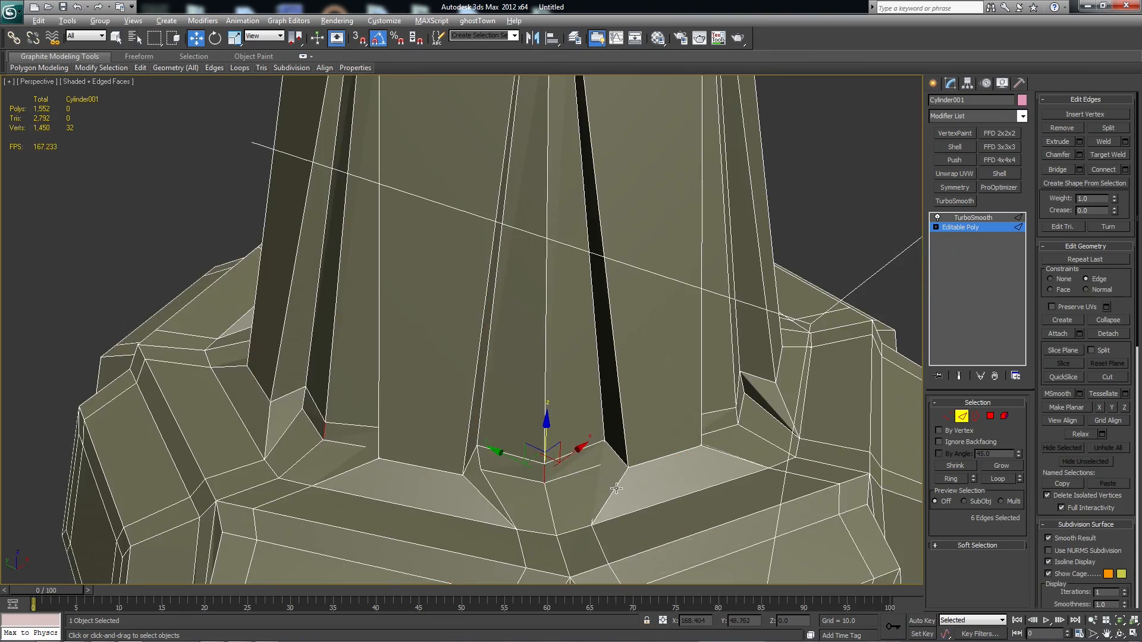
Select the short edges at the groove bottoms, convert them to vertices and scale them horizontally with constraints set to None
{"action": "middle_click_drag", "start_coordinate": [615, 488], "coordinate": [861, 437], "text": "alt"}
{"action": "left_click", "coordinate": [584, 434], "text": "ctrl"}
{"action": "left_click", "coordinate": [947, 416], "text": "ctrl"}
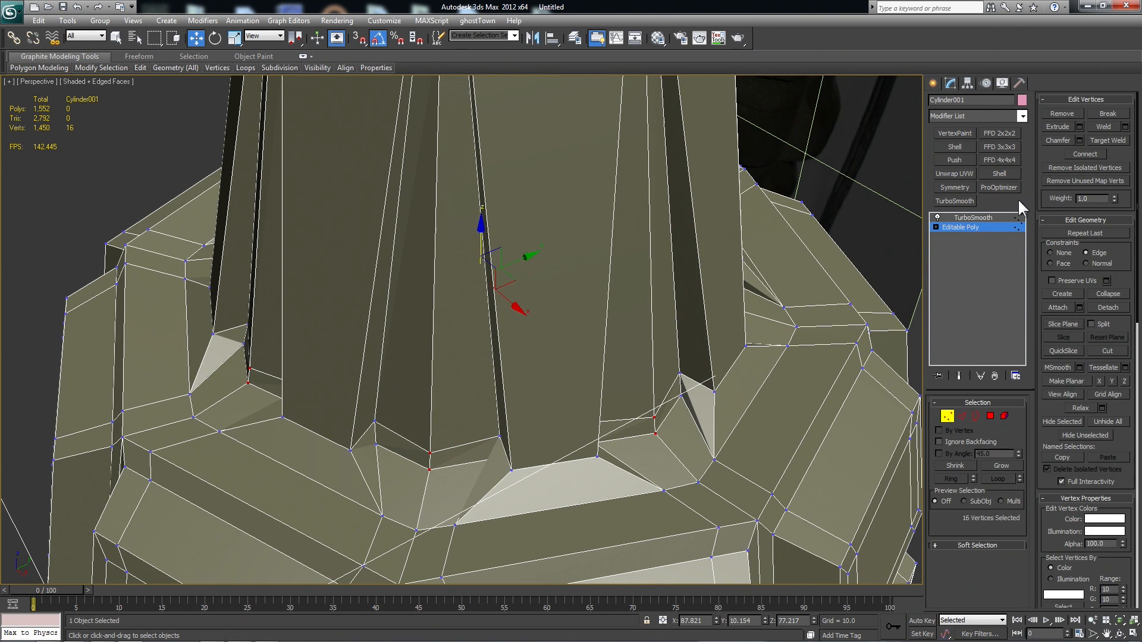
{"action": "left_click", "coordinate": [954, 160]}
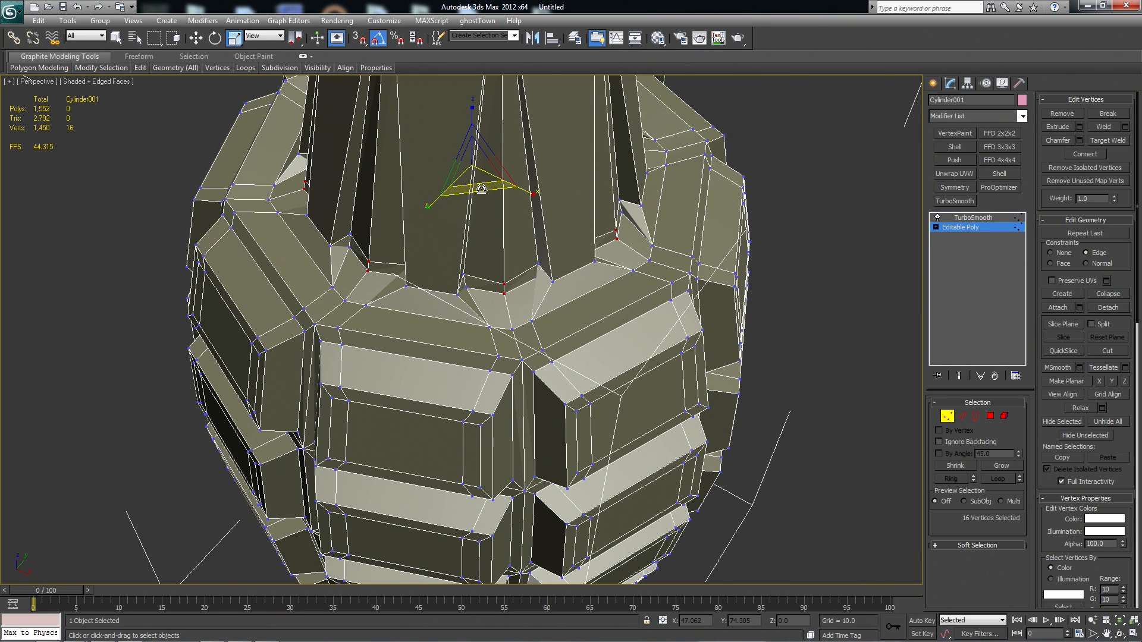
{"action": "left_click_drag", "start_coordinate": [482, 189], "coordinate": [485, 180]}
{"action": "key", "text": "ctrl+z"}
{"action": "left_click", "coordinate": [1051, 252]}
{"action": "left_click_drag", "start_coordinate": [489, 202], "coordinate": [490, 184]}
Insert an edge loop around the lower end of the neck grooves and inspect the smoothed neck against the reference
{"action": "scroll", "coordinate": [600, 274], "scroll_direction": "down", "scroll_amount": 2}
{"action": "middle_click_drag", "start_coordinate": [602, 274], "coordinate": [592, 252], "text": "alt"}
{"action": "key", "text": "z"}
{"action": "key", "text": "alt+s"}
{"action": "left_click", "coordinate": [642, 380]}
{"action": "key", "text": "w"}
{"action": "left_click", "coordinate": [989, 417]}
{"action": "key", "text": "z"}
{"action": "middle_click_drag", "start_coordinate": [637, 330], "coordinate": [726, 327], "text": "alt"}
{"action": "key", "text": "F4"}
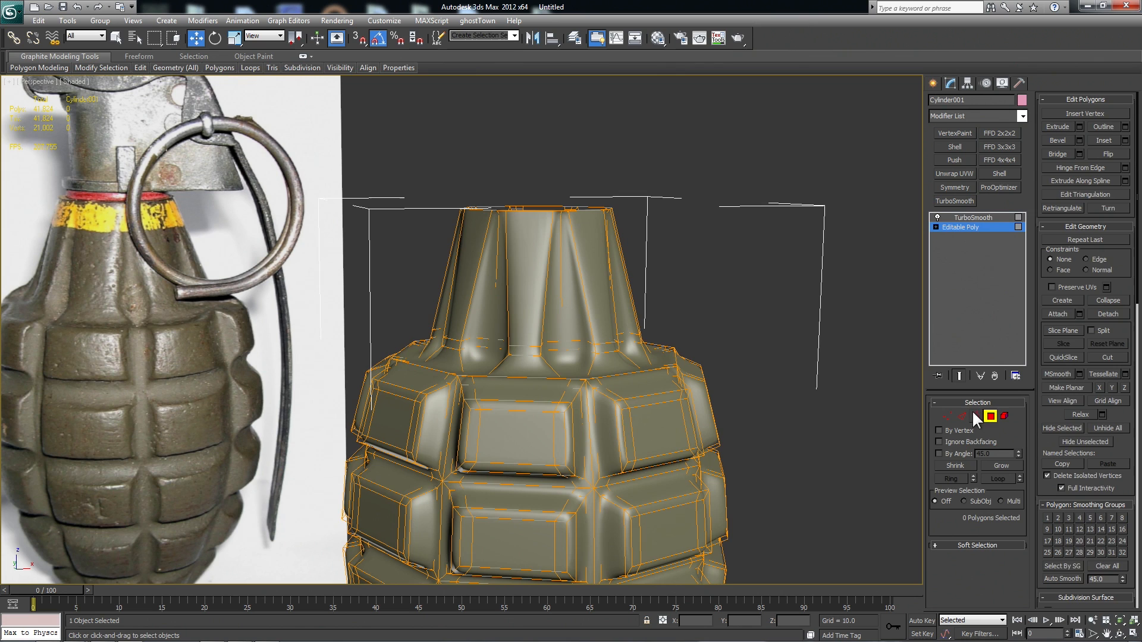
Select the eight short center edges low in the grooves, convert them to vertices and scale them to adjust the groove depth
{"action": "left_click", "coordinate": [988, 416]}
{"action": "scroll", "coordinate": [830, 373], "scroll_direction": "down", "scroll_amount": 6}
{"action": "middle_click_drag", "start_coordinate": [793, 334], "coordinate": [730, 323], "text": "alt"}
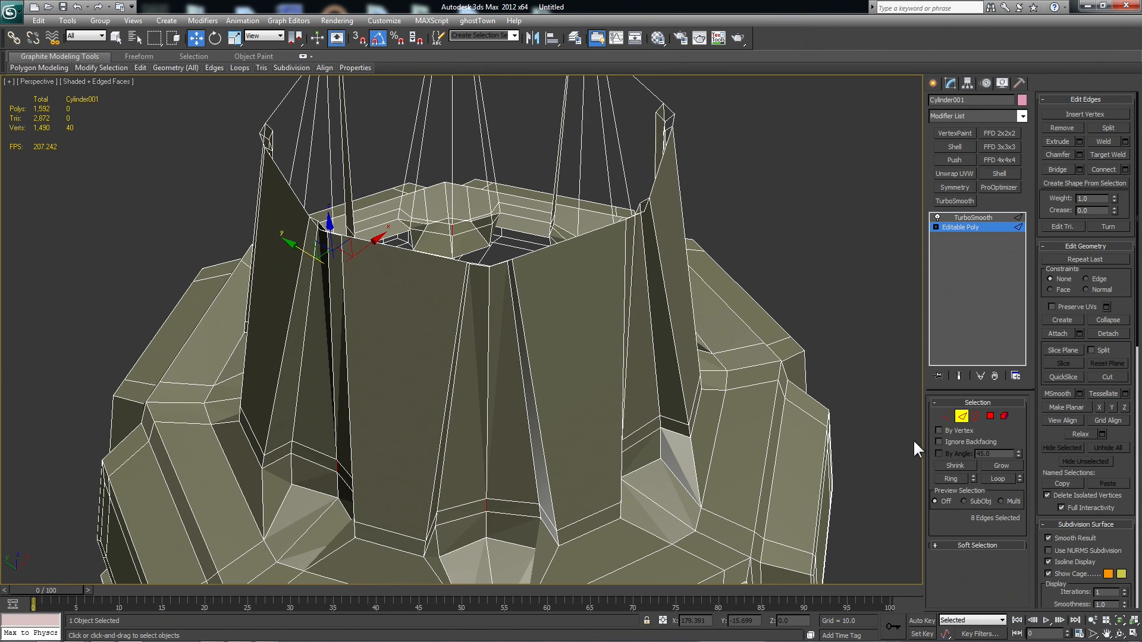
{"action": "left_click", "coordinate": [945, 416], "text": "ctrl"}
{"action": "key", "text": "r"}
{"action": "left_click_drag", "start_coordinate": [480, 381], "coordinate": [480, 377]}
{"action": "scroll", "coordinate": [480, 377], "scroll_direction": "down", "scroll_amount": 5}
{"action": "middle_click_drag", "start_coordinate": [531, 375], "coordinate": [543, 311], "text": "alt"}
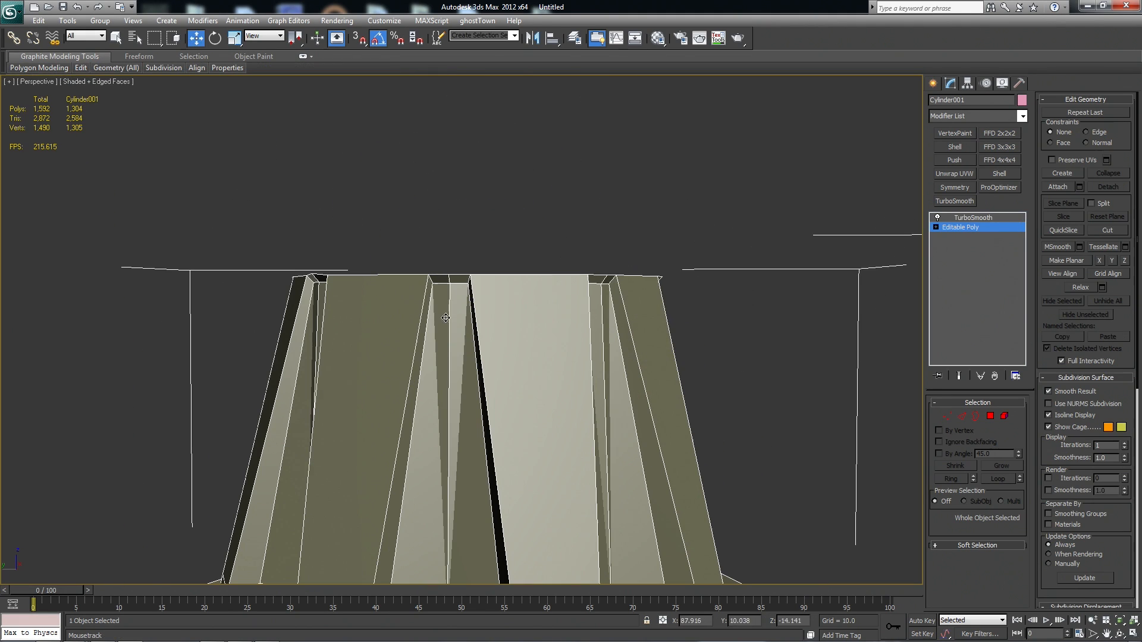
Insert an edge loop around the neck just below the top ends of the grooves
{"action": "key", "text": "alt+1"}
{"action": "left_click", "coordinate": [423, 293]}
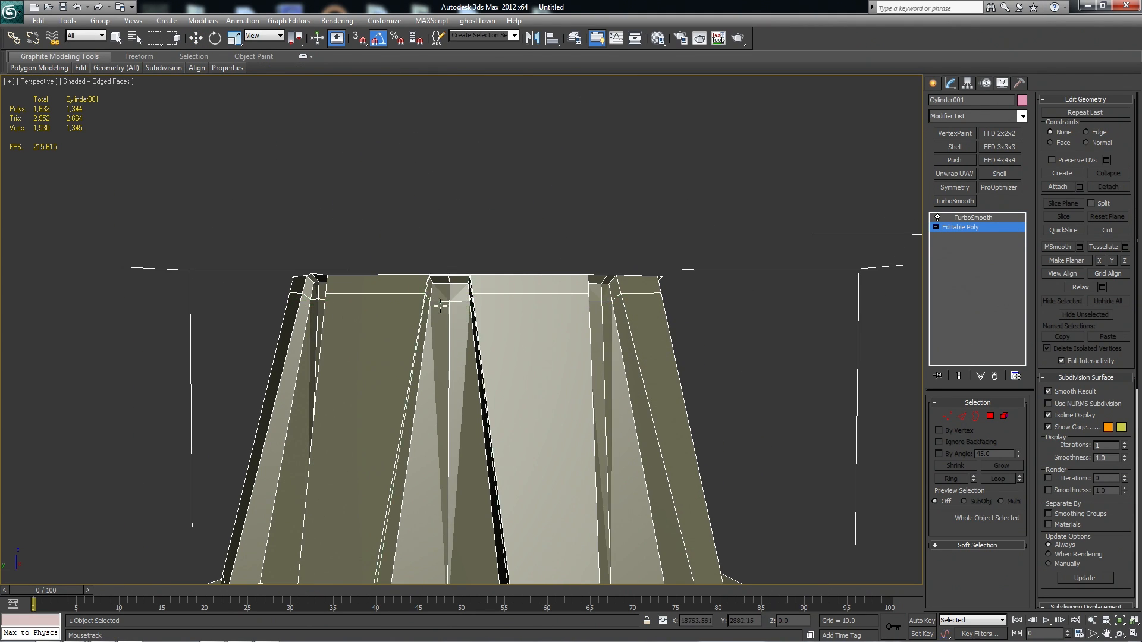
Extrude the neck's top border upward into a thin rim band and inspect it with smoothing on
{"action": "scroll", "coordinate": [703, 385], "scroll_direction": "down", "scroll_amount": 4}
{"action": "mouse_move", "coordinate": [456, 272]}
{"action": "left_mouse_down", "text": "shift"}
{"action": "mouse_move", "coordinate": [441, 257]}
{"action": "mouse_move", "coordinate": [456, 285]}
{"action": "left_mouse_up", "text": "shift"}
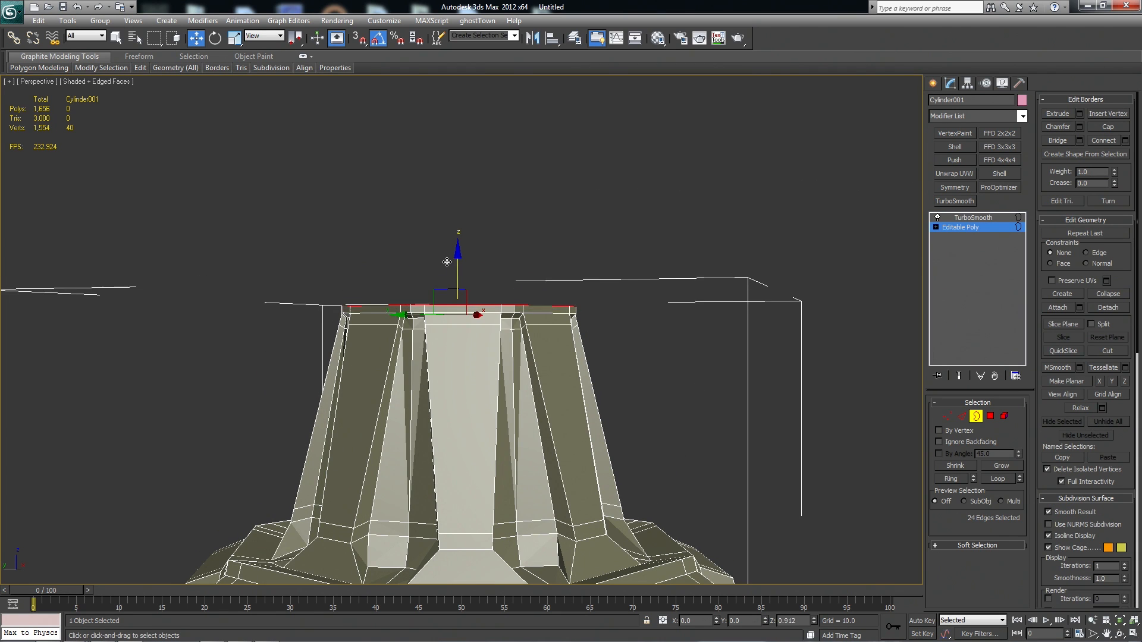
{"action": "key", "text": "r"}
{"action": "scroll", "coordinate": [467, 315], "scroll_direction": "up", "scroll_amount": 3}
{"action": "key", "text": "space"}
{"action": "middle_click_drag", "start_coordinate": [456, 284], "coordinate": [447, 377], "text": "alt"}
{"action": "key", "text": "q"}
{"action": "key", "text": "ctrl+shift+b"}
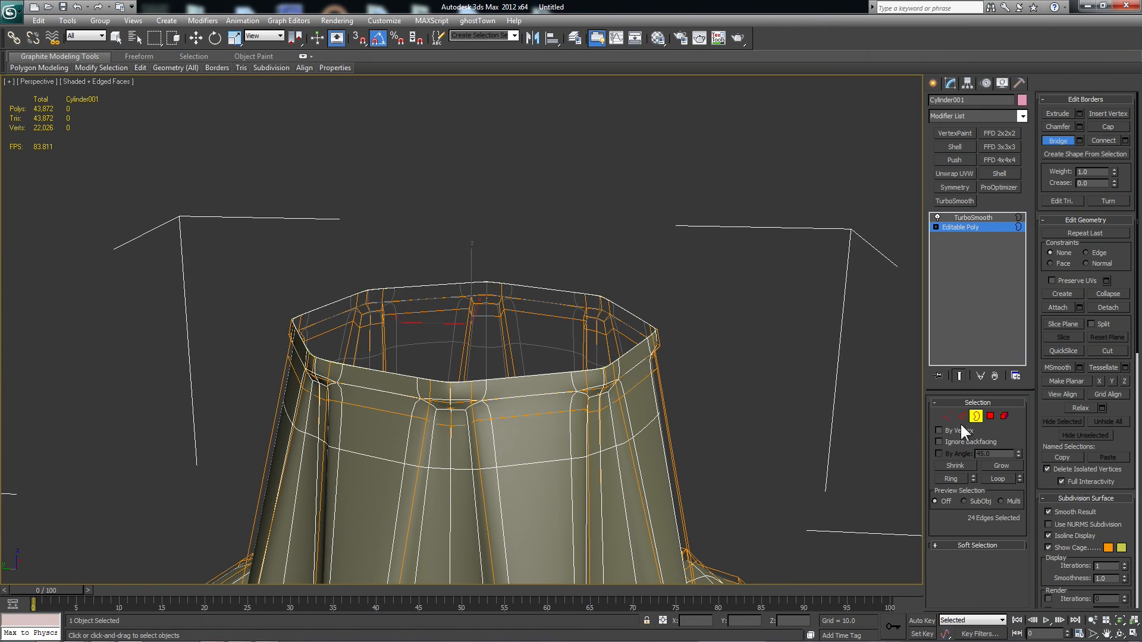
{"action": "left_click", "coordinate": [976, 417]}
{"action": "middle_click_drag", "start_coordinate": [697, 376], "coordinate": [685, 323]}
{"action": "key", "text": "space"}
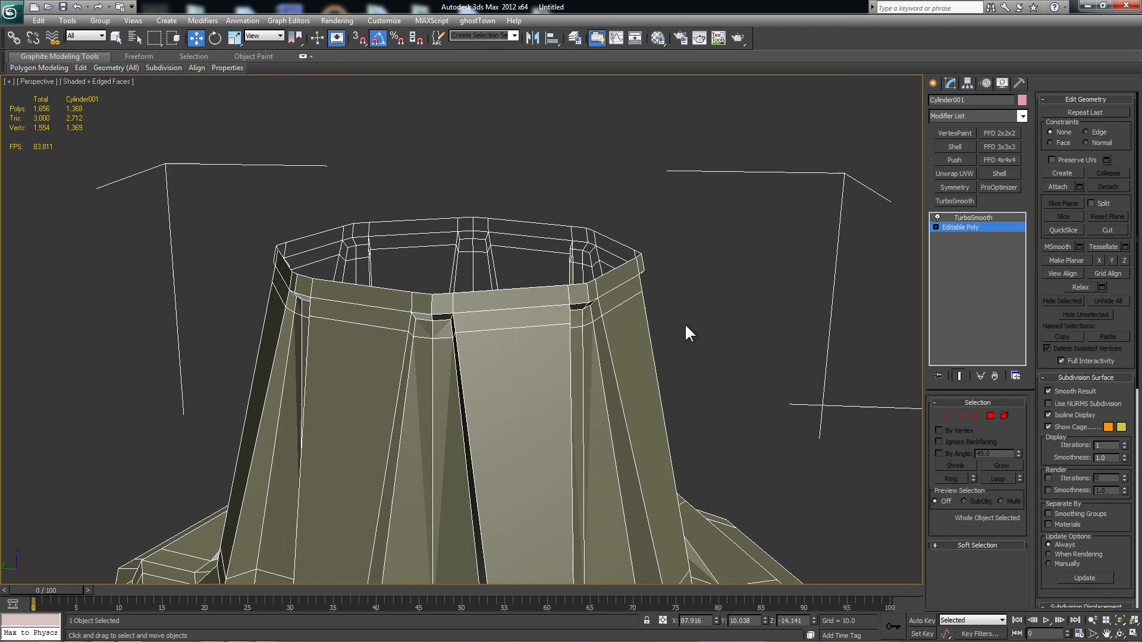
Select one groove with its two adjoining neck panels and base faces, and detach them as Object001
{"action": "middle_click_drag", "start_coordinate": [535, 331], "coordinate": [501, 341], "text": "alt"}
{"action": "scroll", "coordinate": [501, 341], "scroll_direction": "up", "scroll_amount": 3}
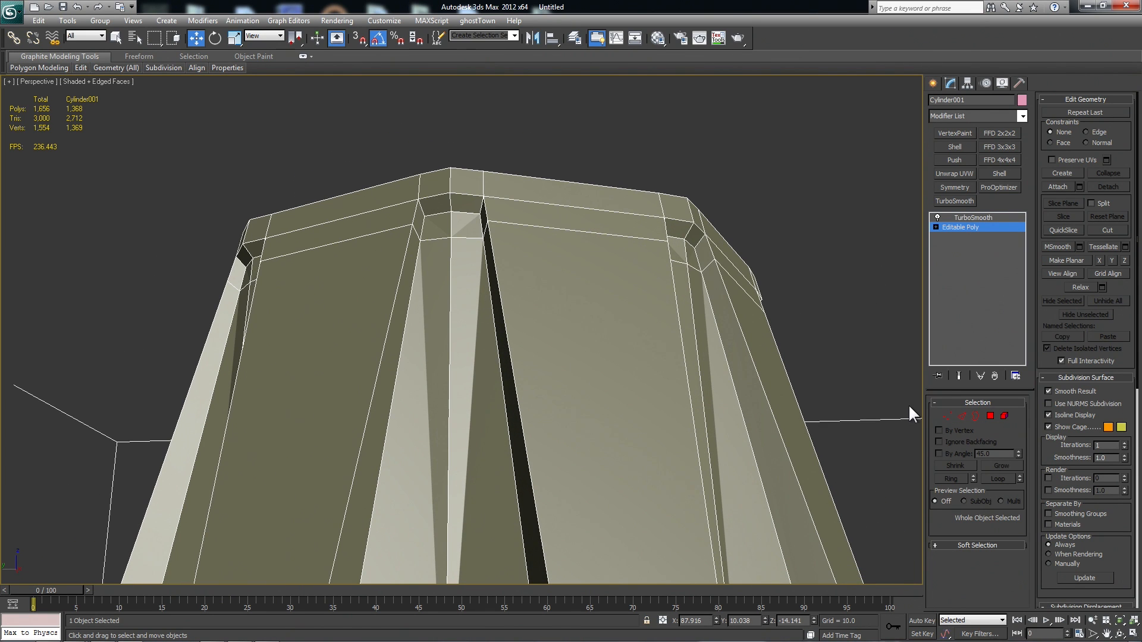
{"action": "scroll", "coordinate": [622, 385], "scroll_direction": "down", "scroll_amount": 4}
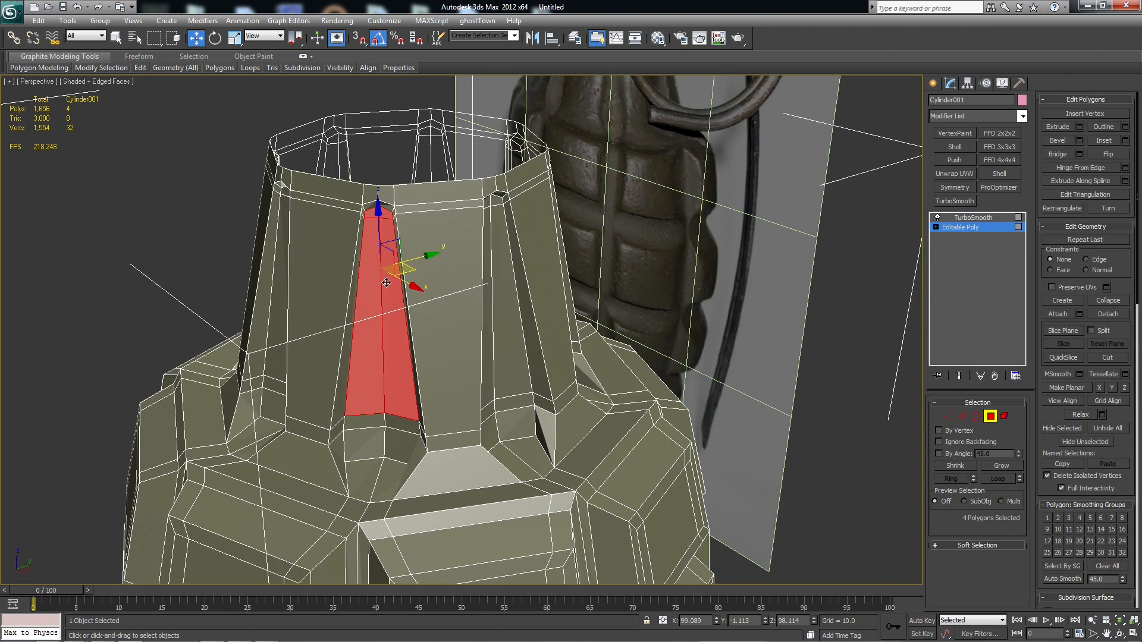
{"action": "scroll", "coordinate": [347, 317], "scroll_direction": "up", "scroll_amount": 3}
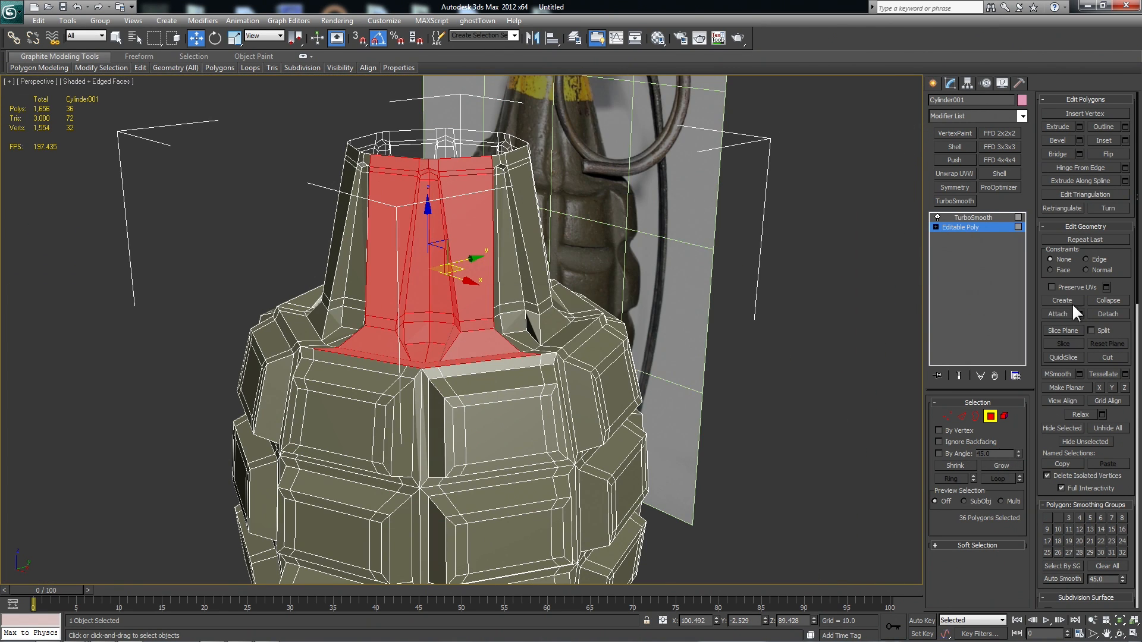
{"action": "left_click", "coordinate": [1108, 314]}
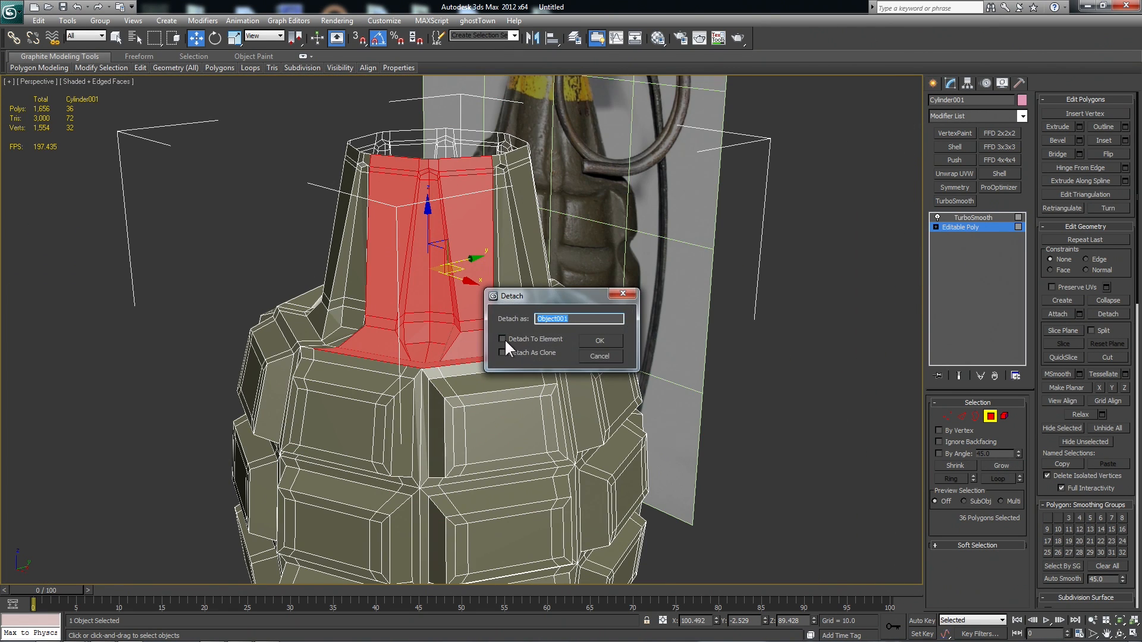
{"action": "left_click", "coordinate": [608, 339]}
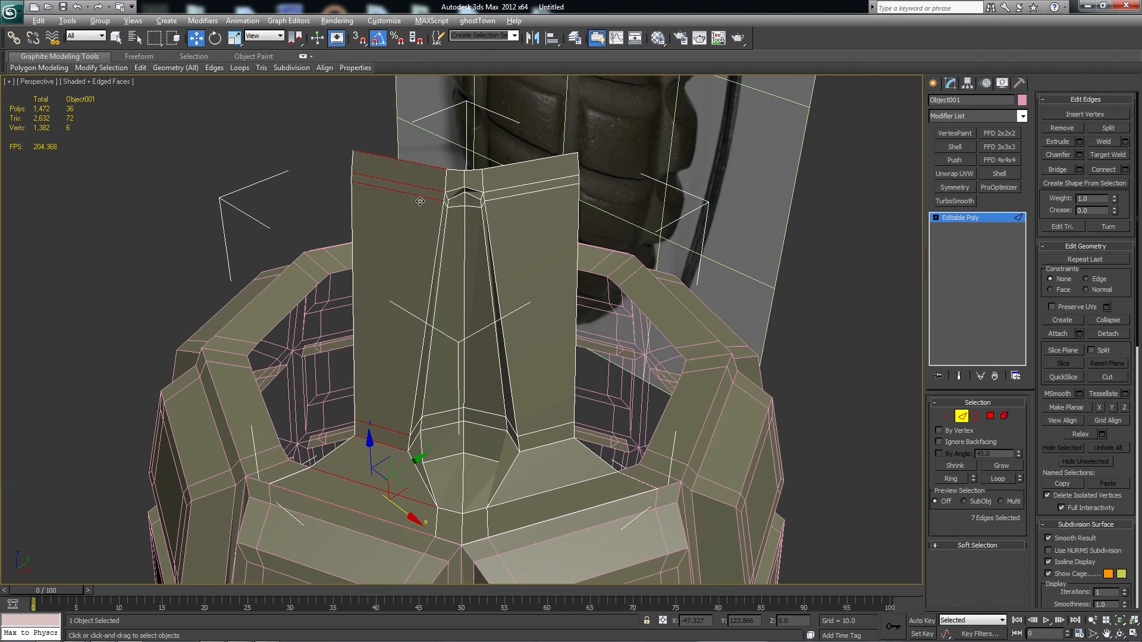
Select the horizontal edges across both side panels of the detached segment and connect them with a vertical center edge line
{"action": "left_click", "coordinate": [502, 199], "text": "ctrl"}
{"action": "key", "text": "alt+r"}
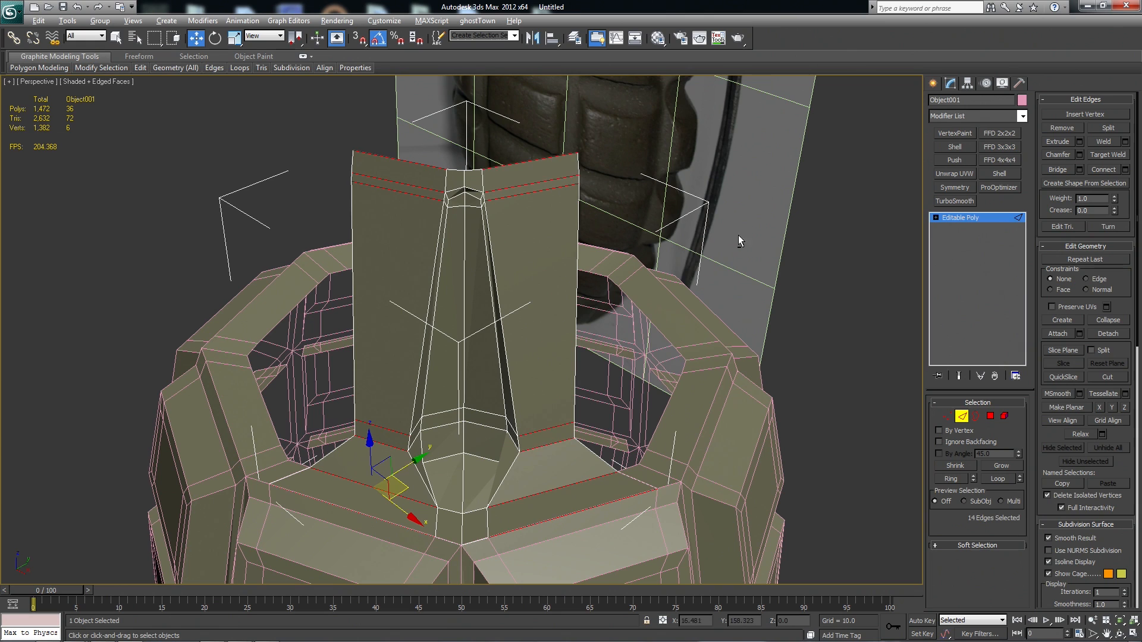
{"action": "left_click", "coordinate": [1124, 170]}
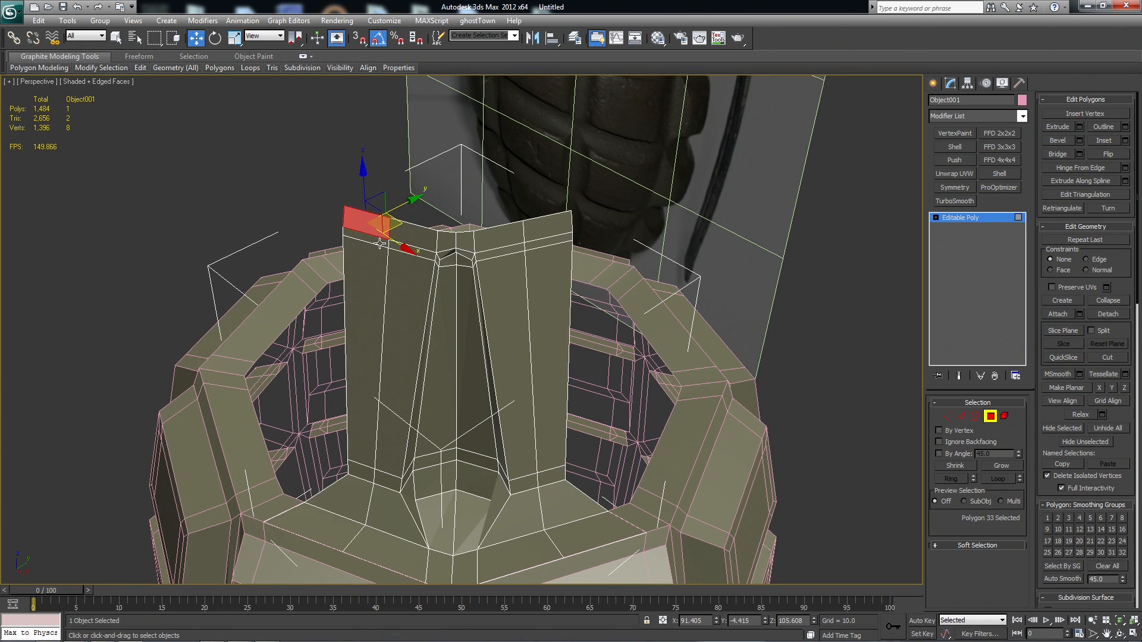
Delete the outer half of both side panels, leaving a single repeatable groove segment
{"action": "left_click", "coordinate": [381, 243], "text": "shift"}
{"action": "key", "text": "Delete"}
{"action": "left_click", "coordinate": [535, 240]}
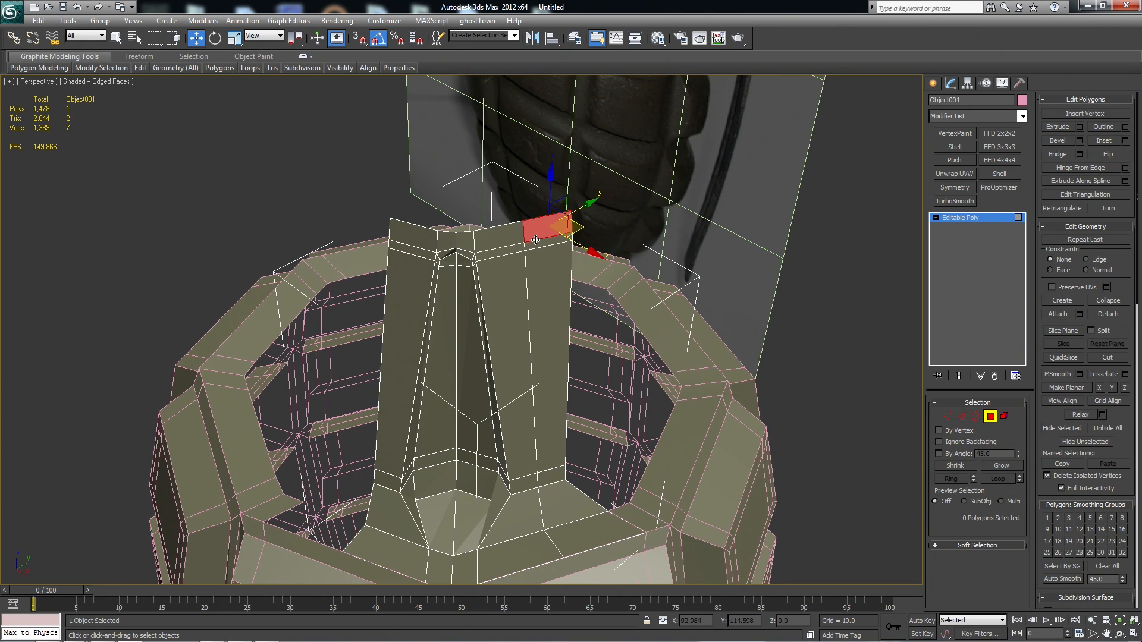
{"action": "left_click", "coordinate": [593, 311], "text": "shift"}
{"action": "key", "text": "Delete"}
Turn the grenade body's smoothed display back on and select the detached neck segment
{"action": "middle_click_drag", "start_coordinate": [629, 353], "coordinate": [605, 291], "text": "alt"}
{"action": "scroll", "coordinate": [604, 291], "scroll_direction": "up", "scroll_amount": 2}
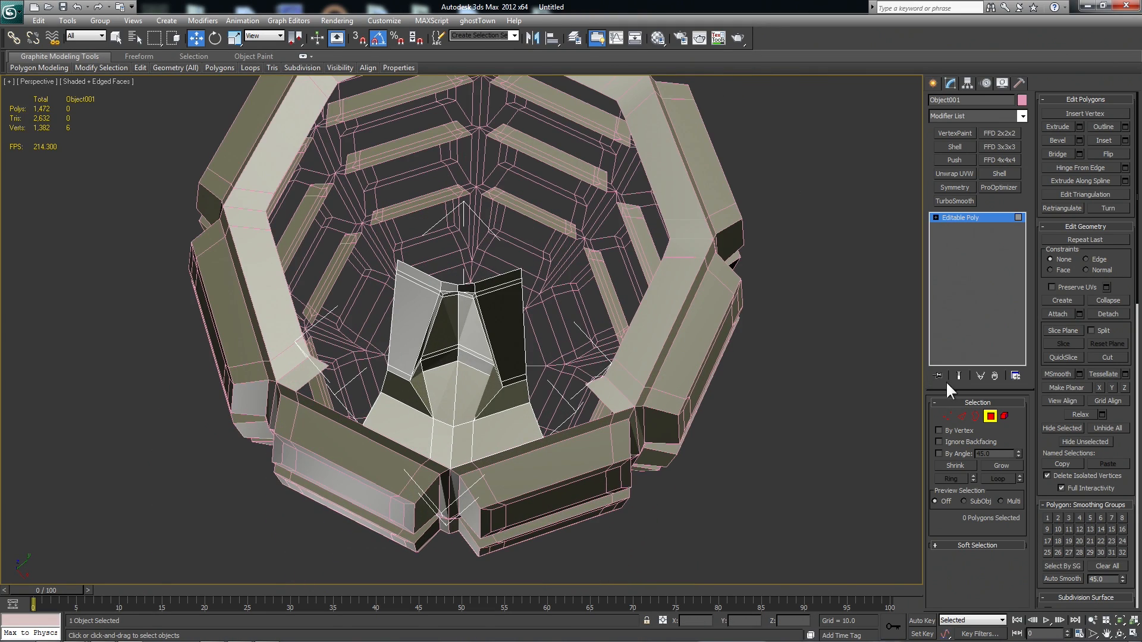
{"action": "left_click", "coordinate": [988, 415]}
{"action": "left_click", "coordinate": [560, 494]}
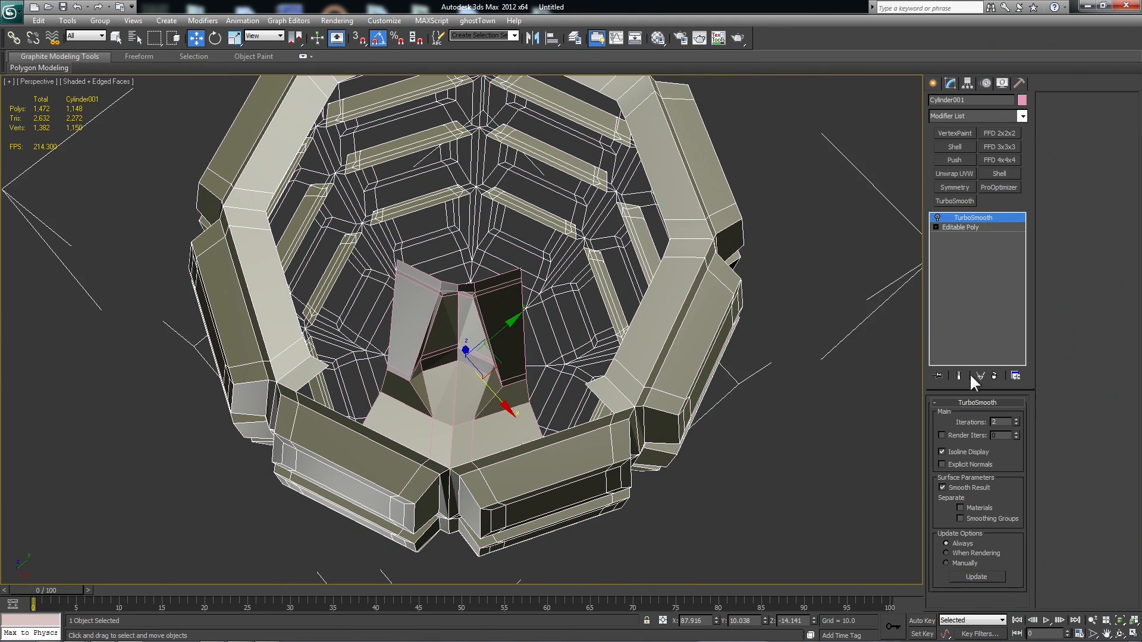
{"action": "left_click", "coordinate": [938, 217]}
{"action": "left_click", "coordinate": [754, 527]}
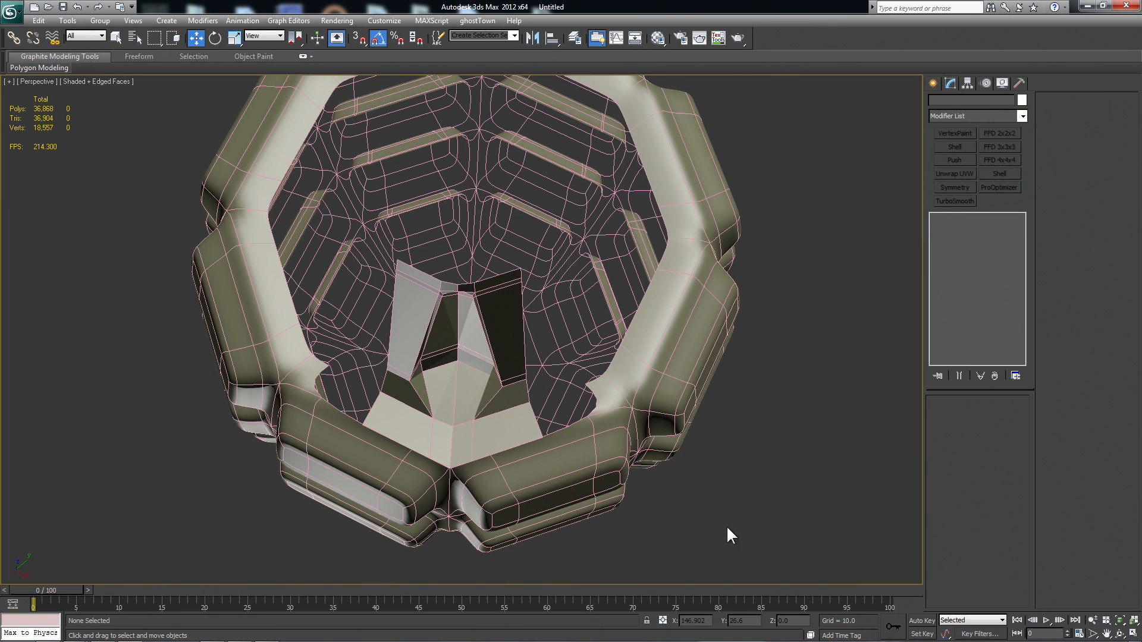
{"action": "left_click", "coordinate": [453, 432]}
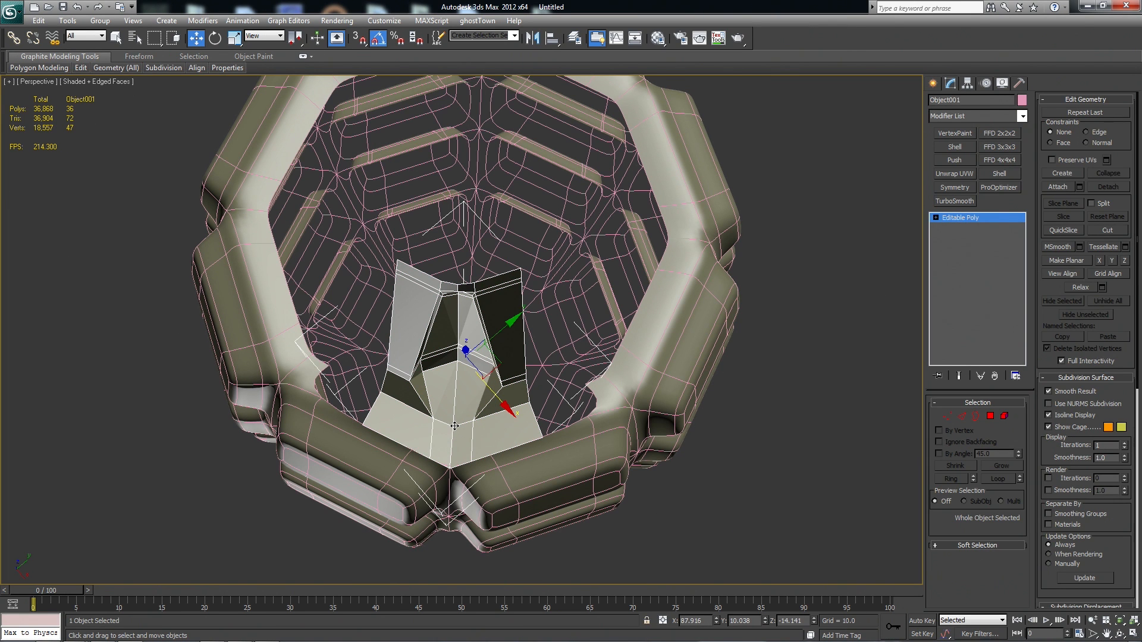
Rotate-copy the neck segment around the vertical axis in 45° steps, making seven instances that complete the ring, and check the angle snap settings
{"action": "key", "text": "t"}
{"action": "scroll", "coordinate": [466, 425], "scroll_direction": "down", "scroll_amount": 5}
{"action": "key", "text": "p"}
{"action": "mouse_move", "coordinate": [527, 402]}
{"action": "middle_mouse_down", "text": "alt"}
{"action": "mouse_move", "coordinate": [490, 354]}
{"action": "mouse_move", "coordinate": [444, 506]}
{"action": "middle_mouse_up", "text": "alt"}
{"action": "key", "text": "e"}
{"action": "left_click_drag", "start_coordinate": [448, 507], "coordinate": [436, 510], "text": "shift"}
{"action": "left_click", "coordinate": [601, 331]}
{"action": "left_click", "coordinate": [601, 331]}
{"action": "left_click", "coordinate": [601, 331]}
{"action": "left_click", "coordinate": [571, 377]}
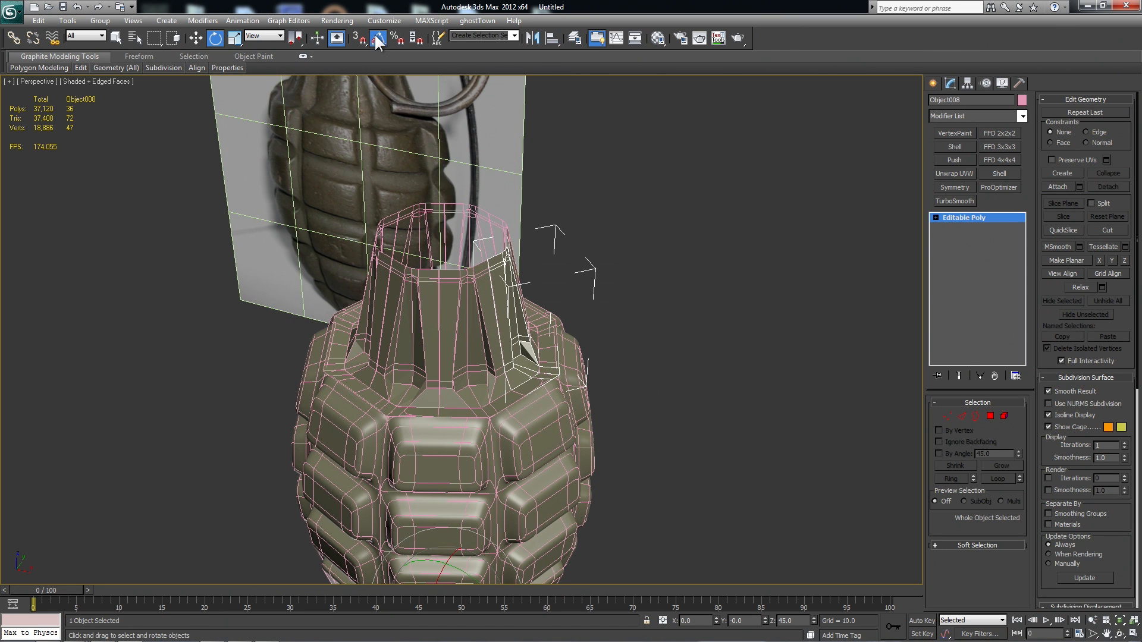
{"action": "right_click", "coordinate": [378, 37]}
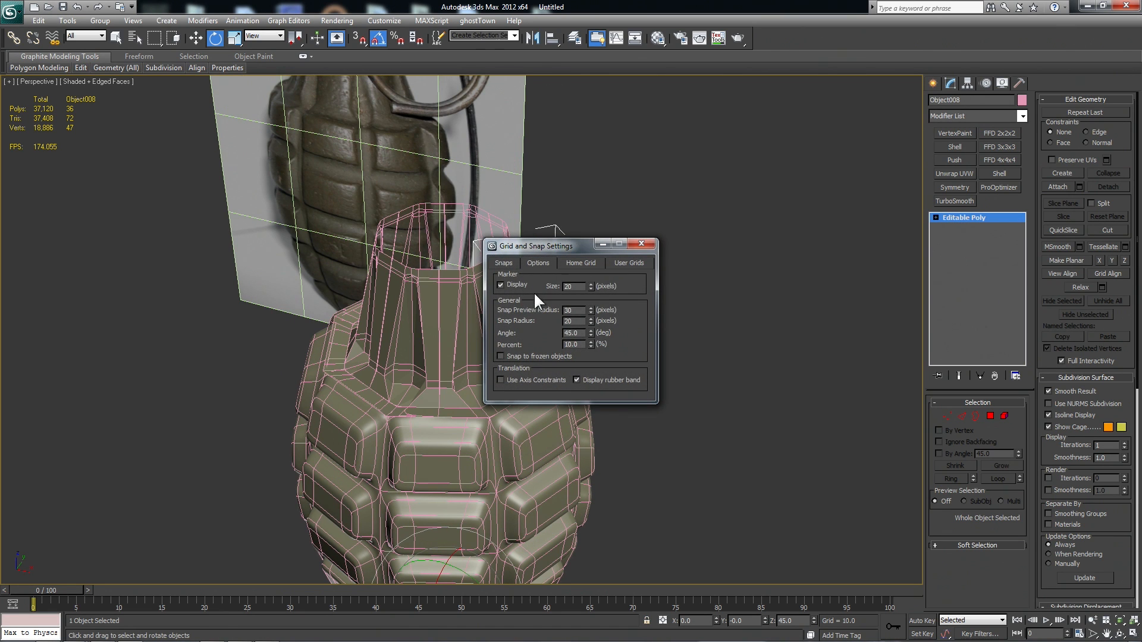
{"action": "left_click", "coordinate": [640, 244]}
Apply TurboSmooth with 2 iterations to the instanced neck segments
{"action": "middle_click_drag", "start_coordinate": [654, 303], "coordinate": [598, 255], "text": "alt"}
{"action": "scroll", "coordinate": [672, 327], "scroll_direction": "up", "scroll_amount": 2}
{"action": "middle_click_drag", "start_coordinate": [672, 328], "coordinate": [574, 343]}
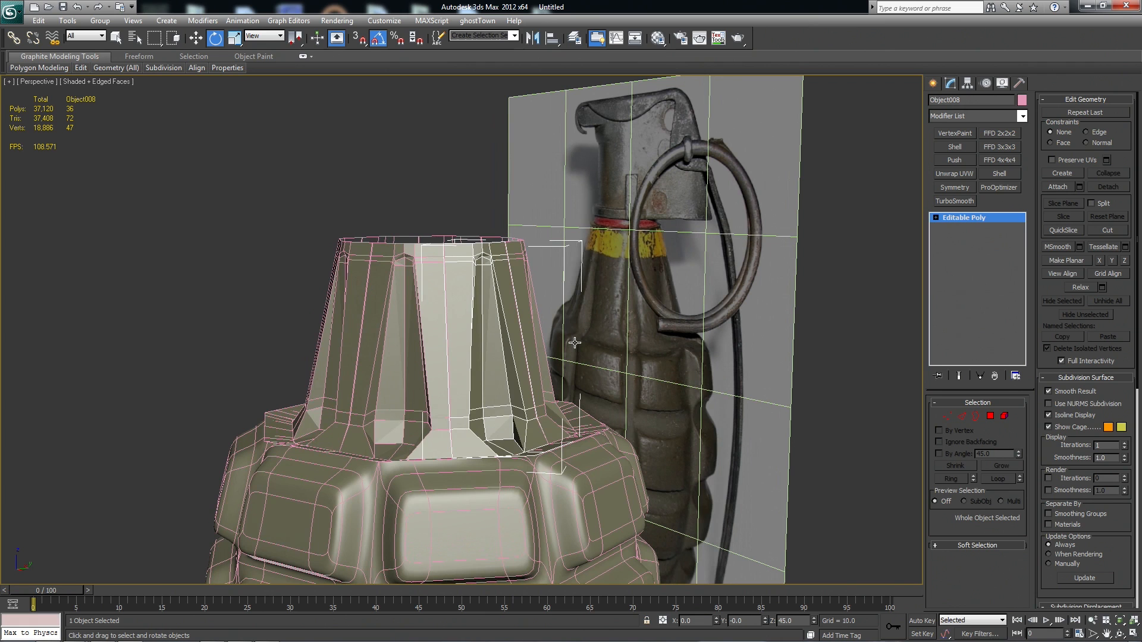
{"action": "middle_click_drag", "start_coordinate": [575, 343], "coordinate": [601, 340], "text": "alt"}
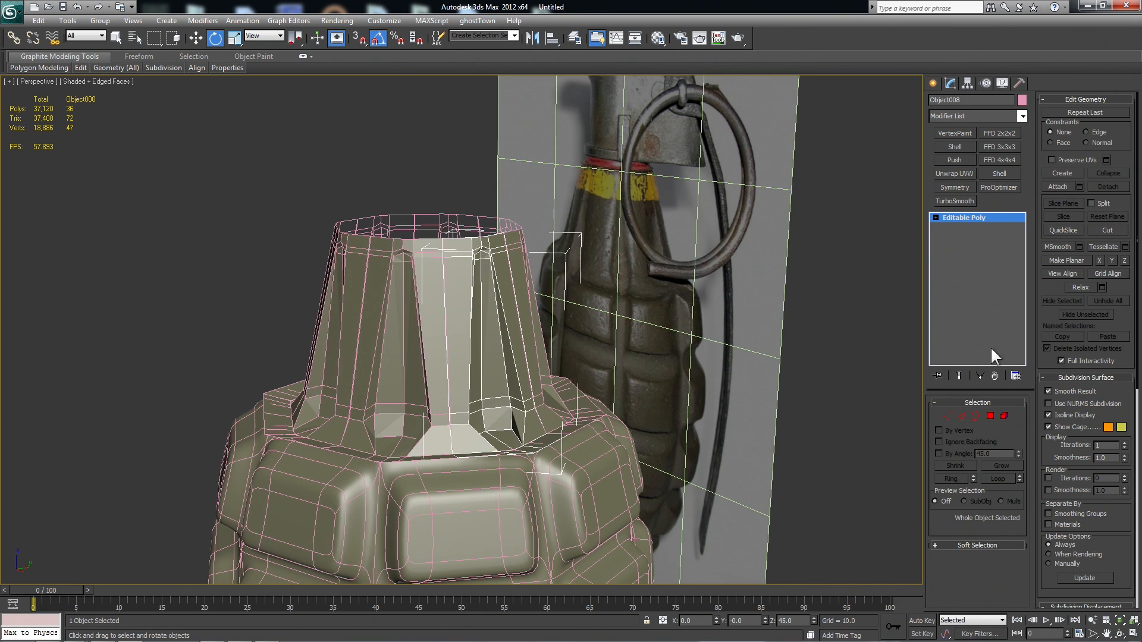
{"action": "left_click", "coordinate": [955, 201]}
{"action": "left_click", "coordinate": [1016, 420]}
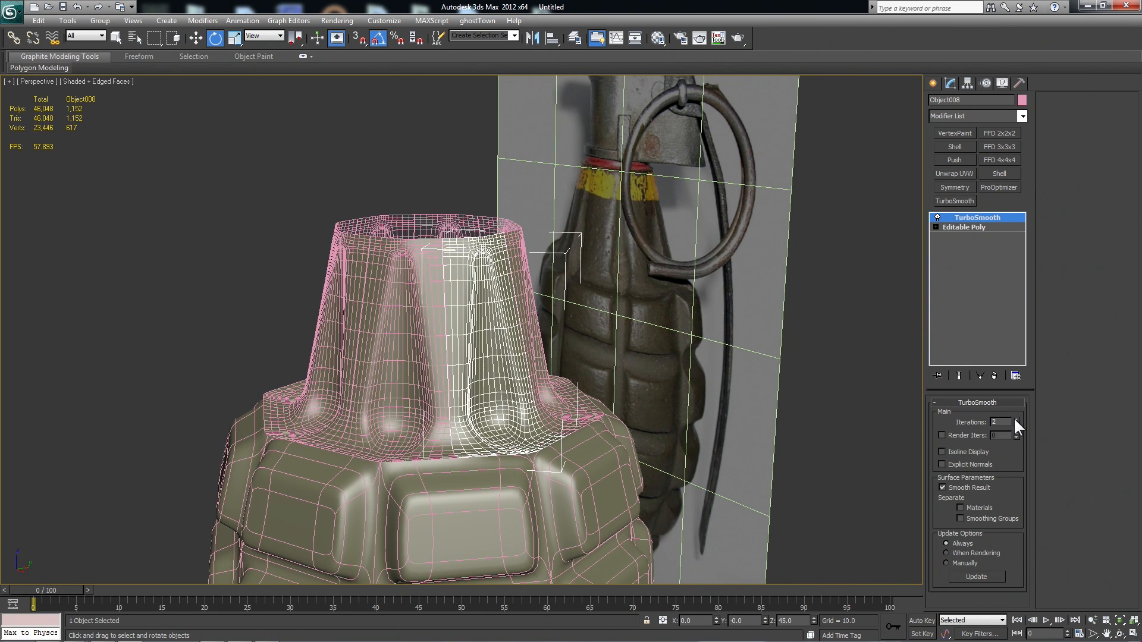
{"action": "middle_click_drag", "start_coordinate": [714, 410], "coordinate": [528, 395]}
{"action": "scroll", "coordinate": [689, 402], "scroll_direction": "down", "scroll_amount": 5}
On neck segment Object002, select the vertices along both side borders at Editable Poly level and scale them to round the neck
{"action": "key", "text": "w"}
{"action": "left_click", "coordinate": [473, 391]}
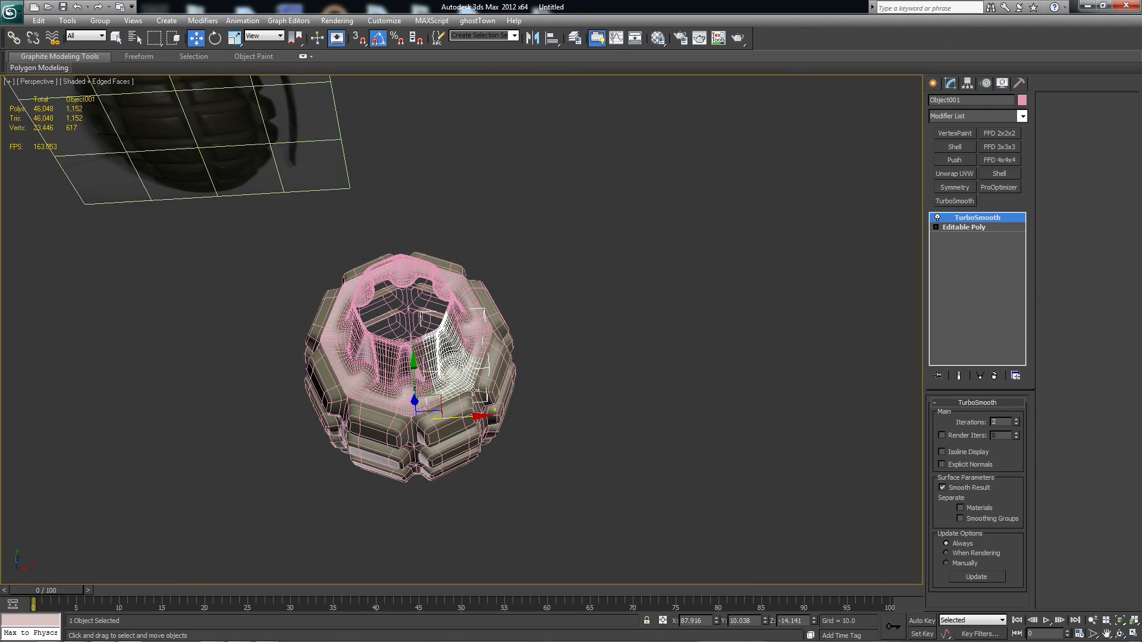
{"action": "left_click", "coordinate": [401, 374]}
{"action": "middle_click_drag", "start_coordinate": [402, 375], "coordinate": [412, 339], "text": "alt"}
{"action": "scroll", "coordinate": [474, 370], "scroll_direction": "up", "scroll_amount": 2}
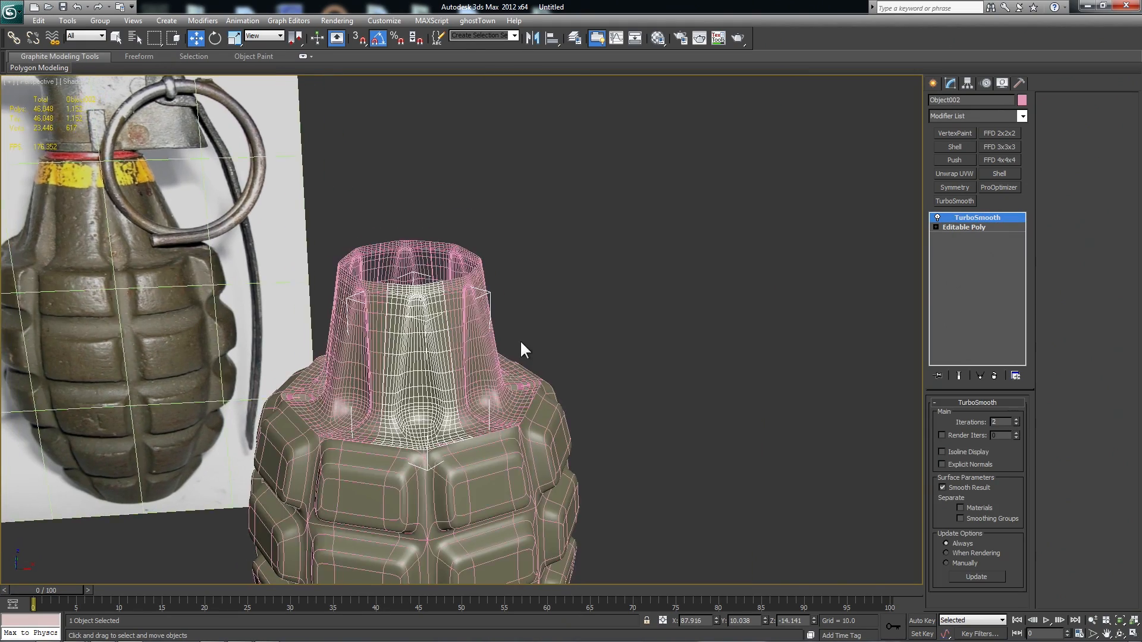
{"action": "scroll", "coordinate": [520, 340], "scroll_direction": "up", "scroll_amount": 3}
{"action": "left_click", "coordinate": [958, 227]}
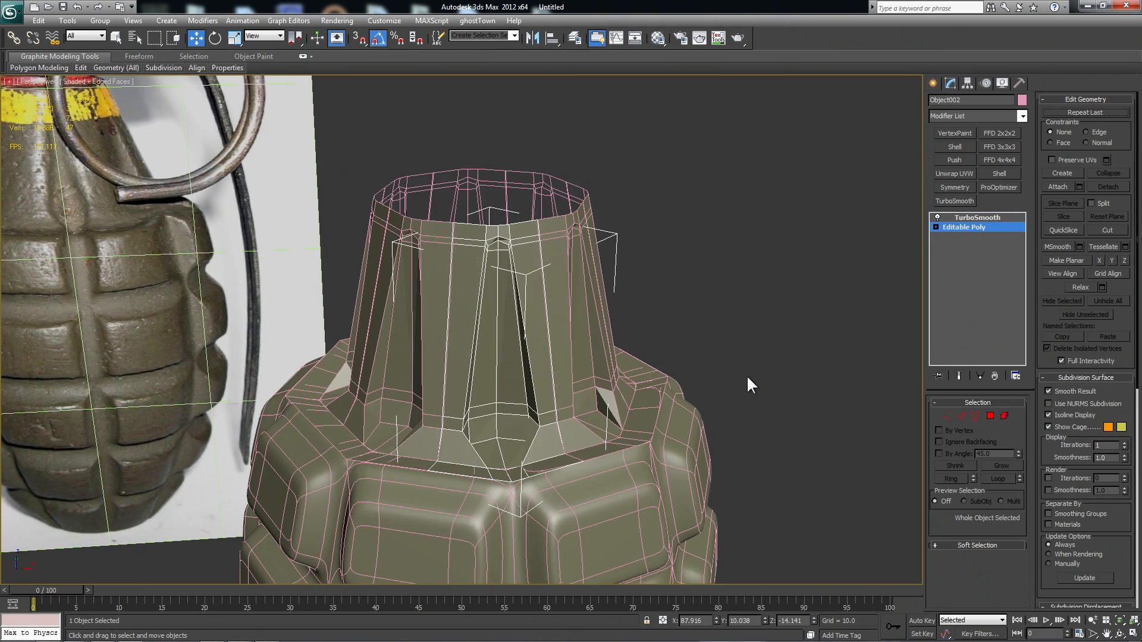
{"action": "left_click", "coordinate": [963, 417]}
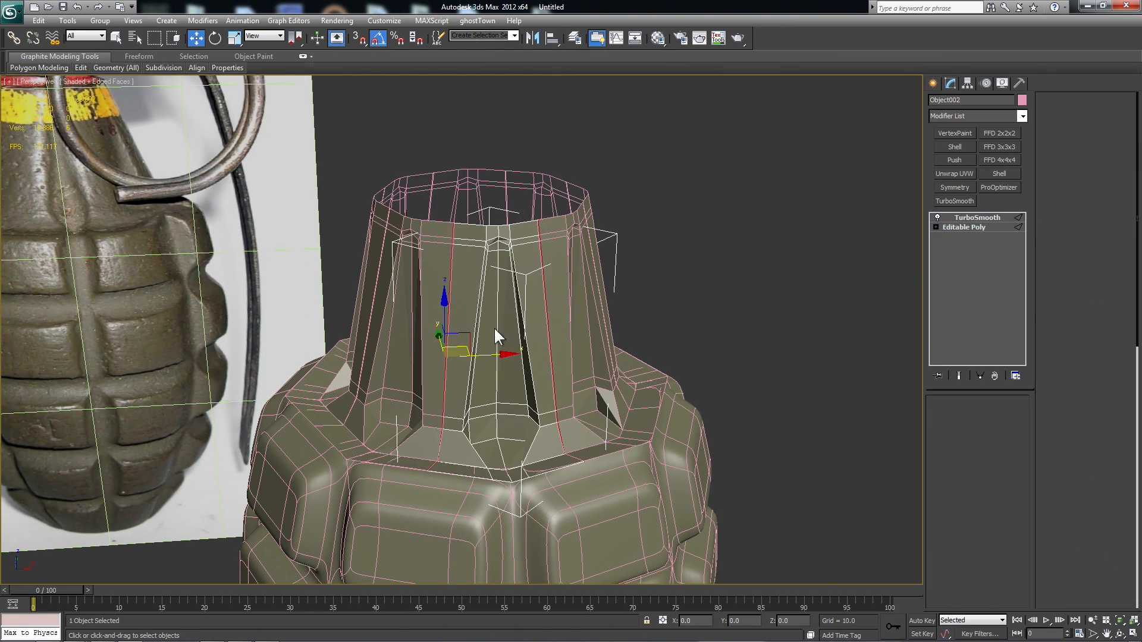
{"action": "scroll", "coordinate": [494, 327], "scroll_direction": "up", "scroll_amount": 2}
{"action": "mouse_move", "coordinate": [535, 292]}
{"action": "middle_mouse_down", "text": "alt"}
{"action": "mouse_move", "coordinate": [523, 283]}
{"action": "mouse_move", "coordinate": [533, 288]}
{"action": "middle_mouse_up", "text": "alt"}
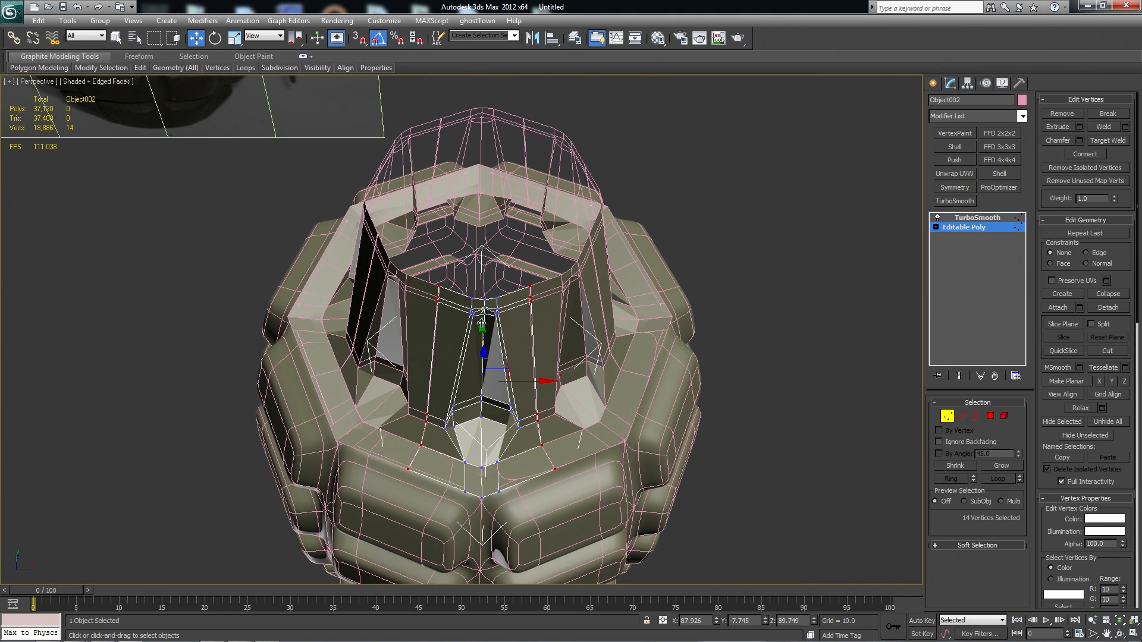
{"action": "left_click_drag", "start_coordinate": [481, 323], "coordinate": [477, 327]}
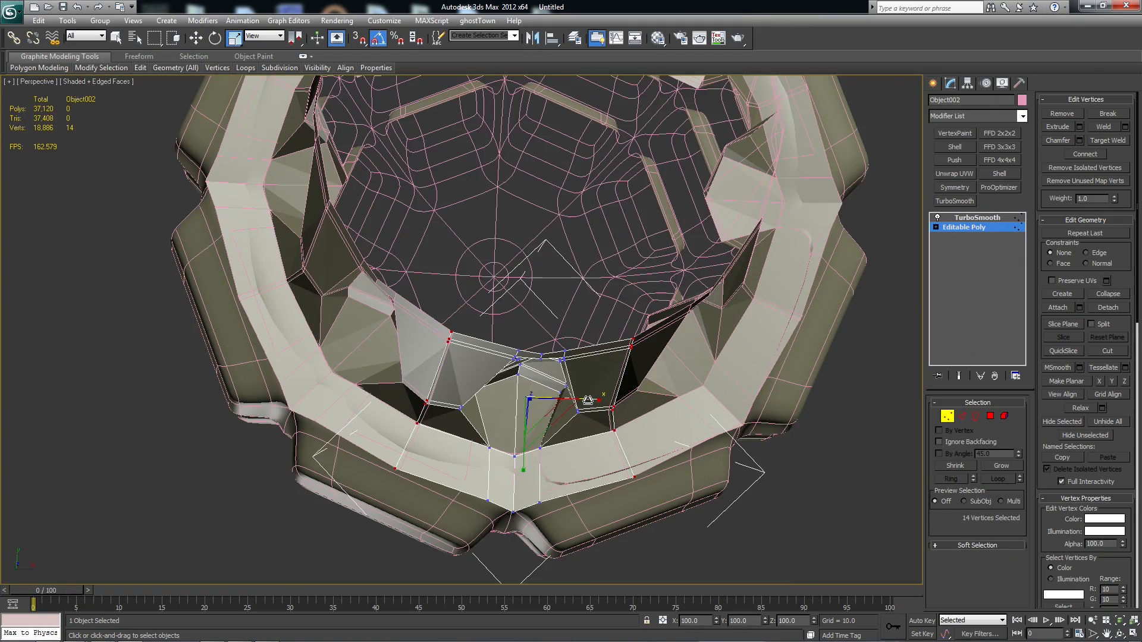
{"action": "left_click_drag", "start_coordinate": [587, 399], "coordinate": [586, 400]}
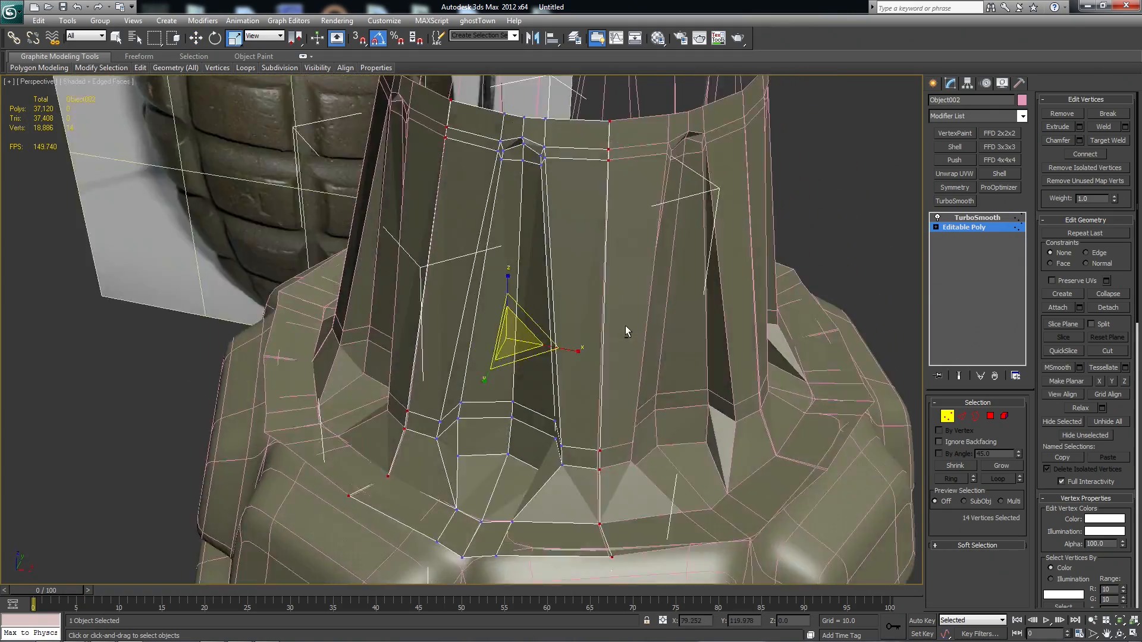
{"action": "mouse_move", "coordinate": [626, 326]}
{"action": "middle_mouse_down", "text": "alt"}
{"action": "mouse_move", "coordinate": [637, 290]}
{"action": "mouse_move", "coordinate": [652, 366]}
{"action": "mouse_move", "coordinate": [648, 303]}
{"action": "middle_mouse_up", "text": "alt"}
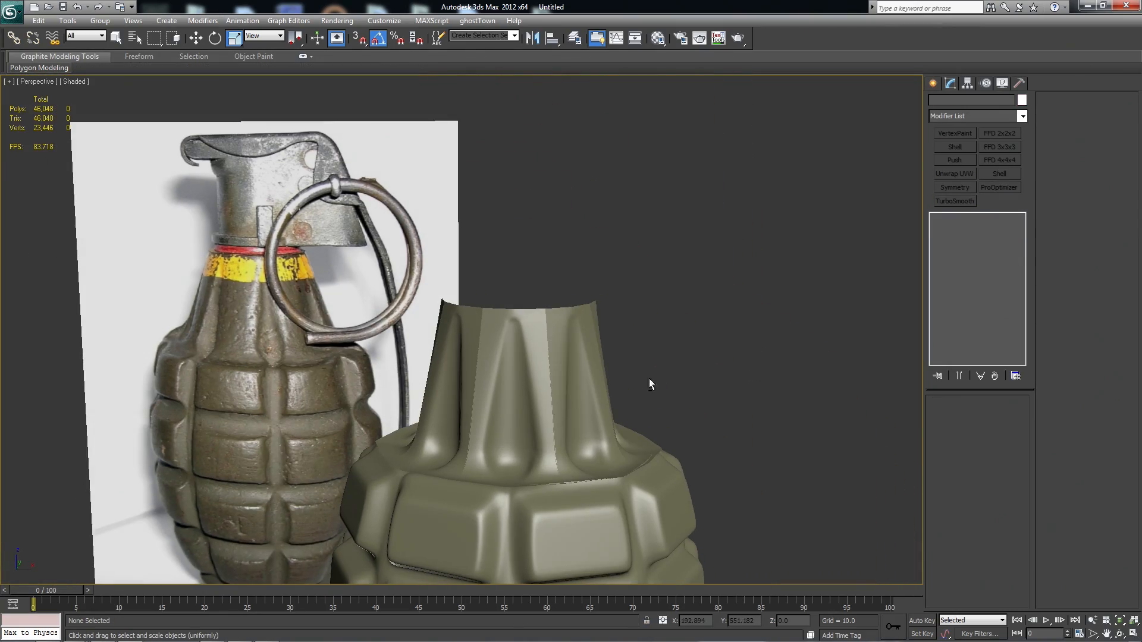
Cut the TurboSmooth modifier from neck segment Object002 and convert the segment to Editable Poly
{"action": "left_click", "coordinate": [523, 388]}
{"action": "scroll", "coordinate": [622, 423], "scroll_direction": "up", "scroll_amount": 2}
{"action": "middle_click_drag", "start_coordinate": [622, 424], "coordinate": [693, 380], "text": "alt"}
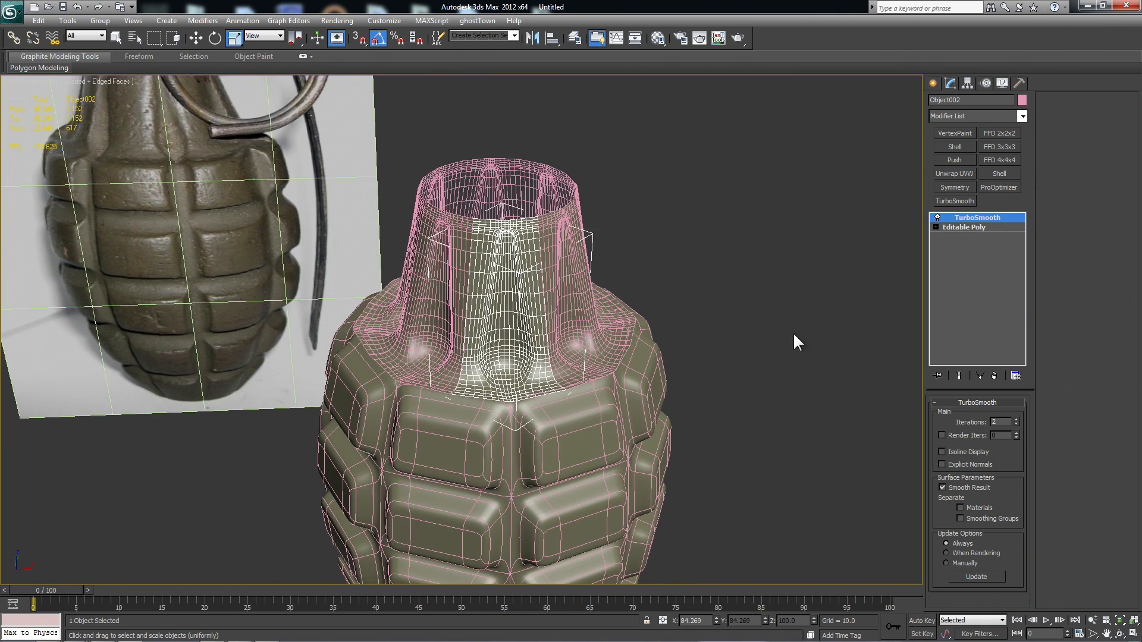
{"action": "left_click", "coordinate": [956, 228]}
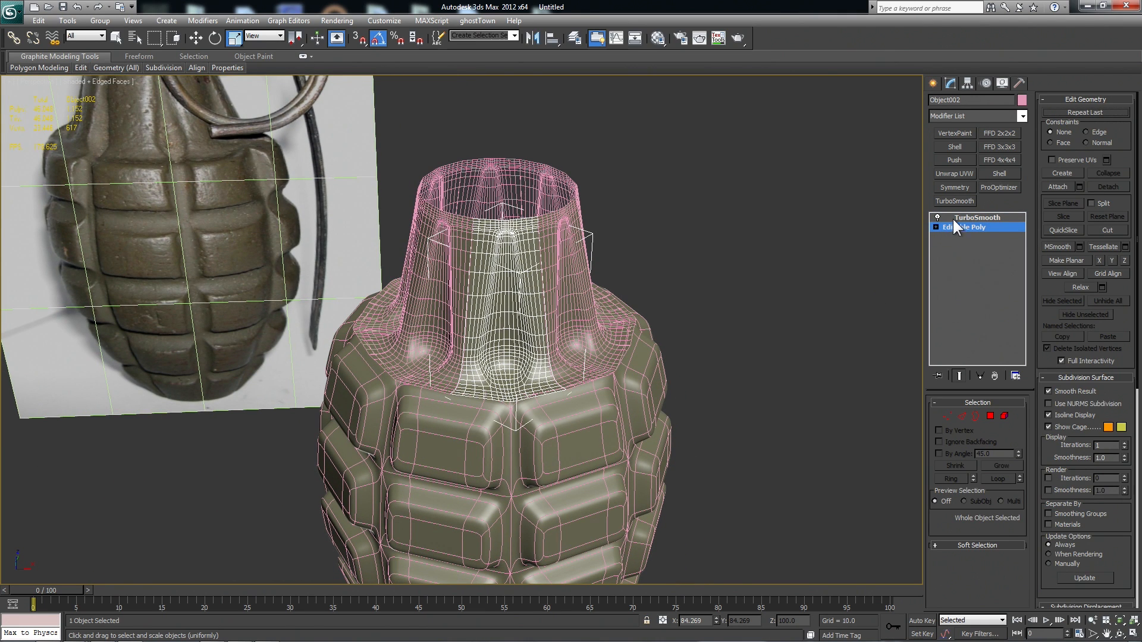
{"action": "right_click", "coordinate": [961, 217]}
{"action": "left_click", "coordinate": [986, 255]}
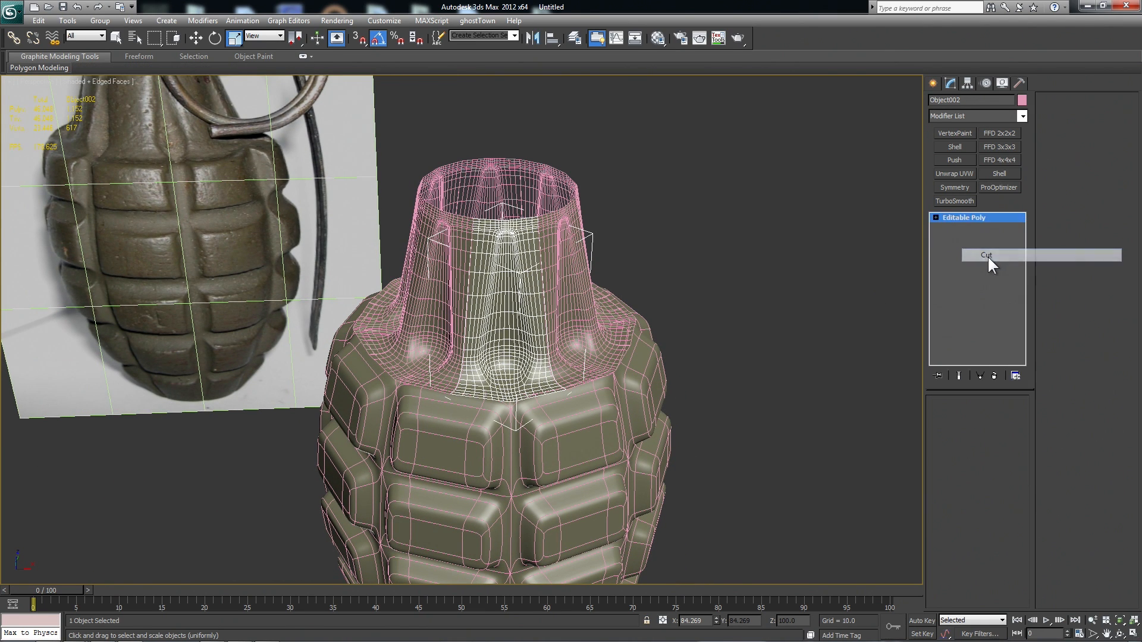
{"action": "right_click", "coordinate": [505, 339]}
{"action": "mouse_move", "coordinate": [534, 445]}
{"action": "left_click", "coordinate": [668, 456]}
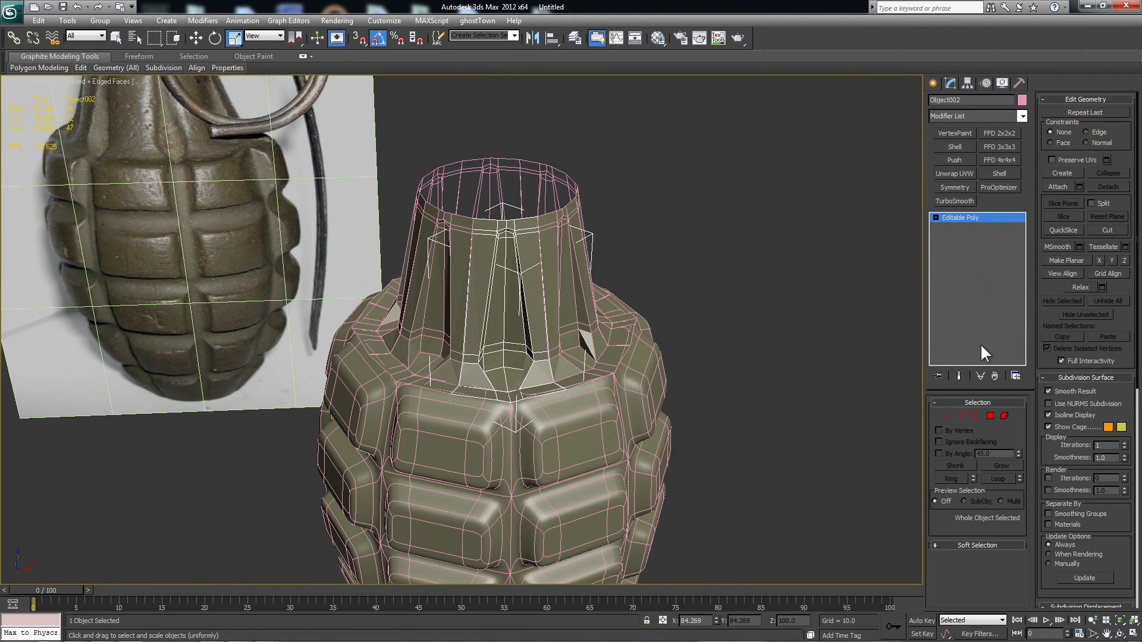
Attach the other seven neck segments to Object002 so the neck is one object
{"action": "left_click", "coordinate": [1060, 188]}
{"action": "left_click", "coordinate": [556, 311]}
{"action": "middle_click_drag", "start_coordinate": [557, 311], "coordinate": [475, 333], "text": "alt"}
{"action": "left_click", "coordinate": [624, 326]}
{"action": "left_click", "coordinate": [649, 327]}
{"action": "middle_click_drag", "start_coordinate": [650, 328], "coordinate": [411, 312], "text": "alt"}
{"action": "left_click", "coordinate": [476, 318]}
{"action": "left_click", "coordinate": [410, 312]}
{"action": "left_click", "coordinate": [362, 311]}
{"action": "middle_click_drag", "start_coordinate": [743, 381], "coordinate": [690, 357], "text": "alt"}
{"action": "left_click", "coordinate": [1053, 185]}
{"action": "middle_click_drag", "start_coordinate": [804, 348], "coordinate": [780, 341], "text": "alt"}
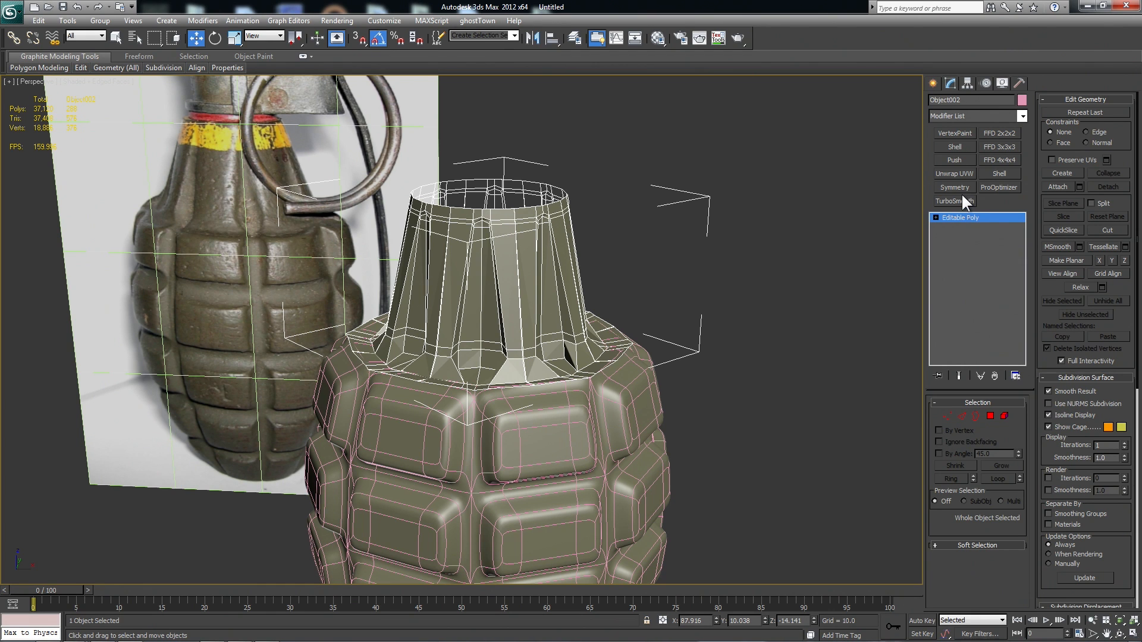
On the grenade body, select the horizontal edge rings across all eight block columns and connect them with vertical center edge lines
{"action": "middle_click_drag", "start_coordinate": [739, 360], "coordinate": [759, 377]}
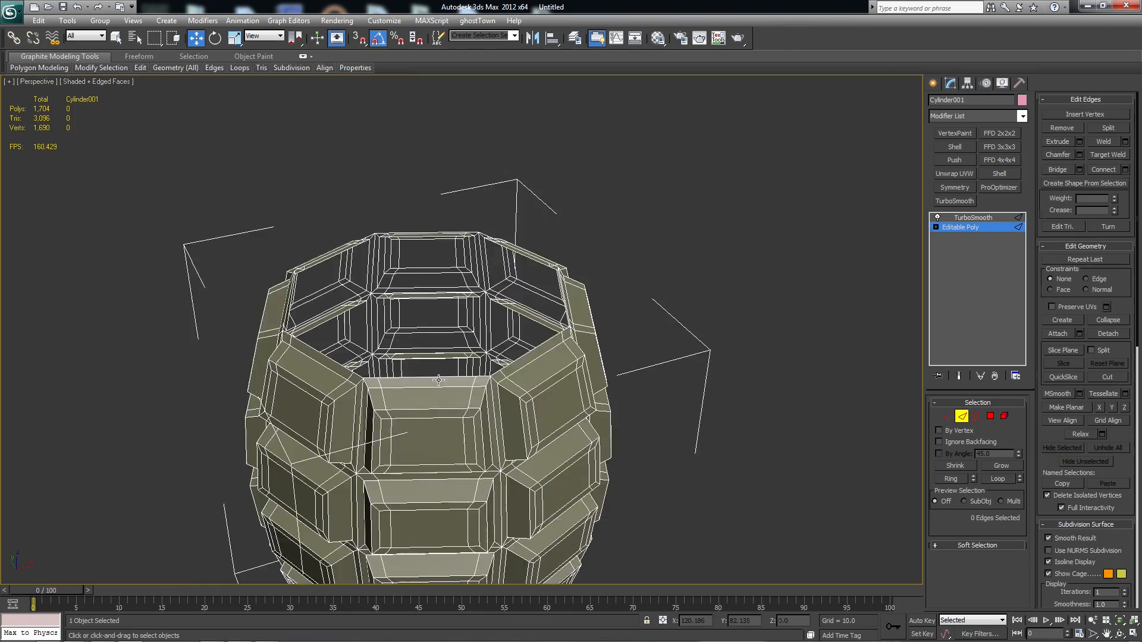
{"action": "left_click", "coordinate": [439, 380]}
{"action": "middle_click_drag", "start_coordinate": [589, 383], "coordinate": [506, 410], "text": "alt"}
{"action": "left_click", "coordinate": [506, 369], "text": "ctrl"}
{"action": "left_click", "coordinate": [554, 400], "text": "ctrl"}
{"action": "middle_click_drag", "start_coordinate": [601, 405], "coordinate": [494, 452], "text": "alt"}
{"action": "left_click", "coordinate": [511, 480], "text": "ctrl"}
{"action": "left_click", "coordinate": [538, 511], "text": "ctrl"}
{"action": "left_click", "coordinate": [613, 487], "text": "ctrl"}
{"action": "left_click", "coordinate": [493, 486], "text": "ctrl"}
{"action": "middle_click_drag", "start_coordinate": [612, 488], "coordinate": [425, 446], "text": "alt"}
{"action": "left_click", "coordinate": [461, 439], "text": "ctrl"}
{"action": "middle_click_drag", "start_coordinate": [536, 443], "coordinate": [516, 441], "text": "alt"}
{"action": "key", "text": "alt+r"}
{"action": "middle_click_drag", "start_coordinate": [605, 449], "coordinate": [660, 294]}
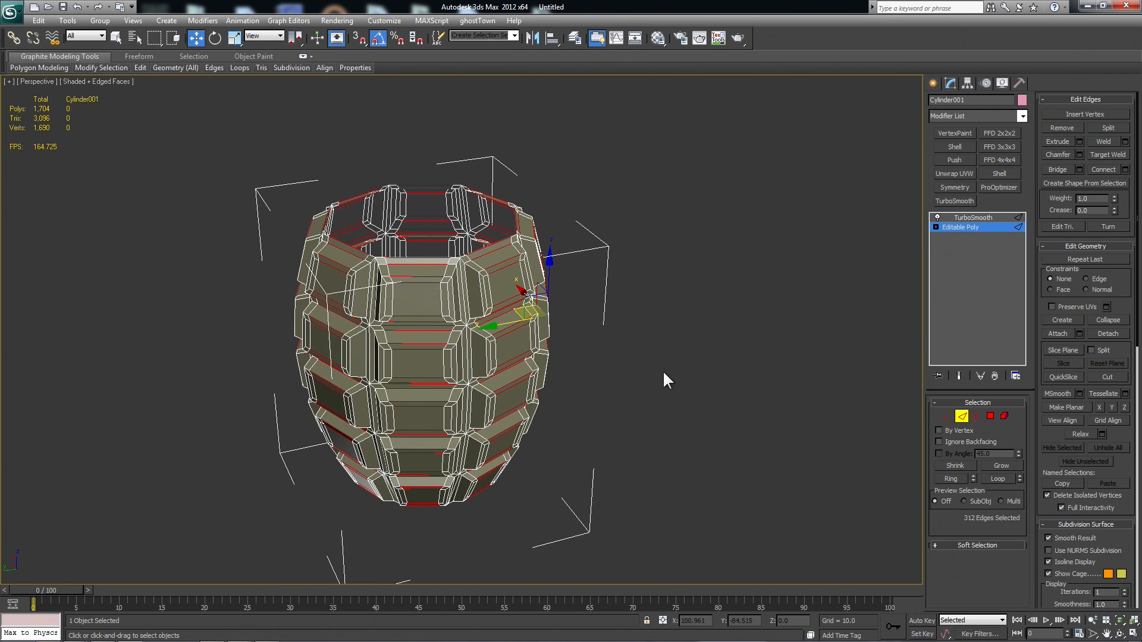
{"action": "scroll", "coordinate": [655, 360], "scroll_direction": "up", "scroll_amount": 3}
{"action": "middle_click_drag", "start_coordinate": [509, 237], "coordinate": [599, 304], "text": "alt"}
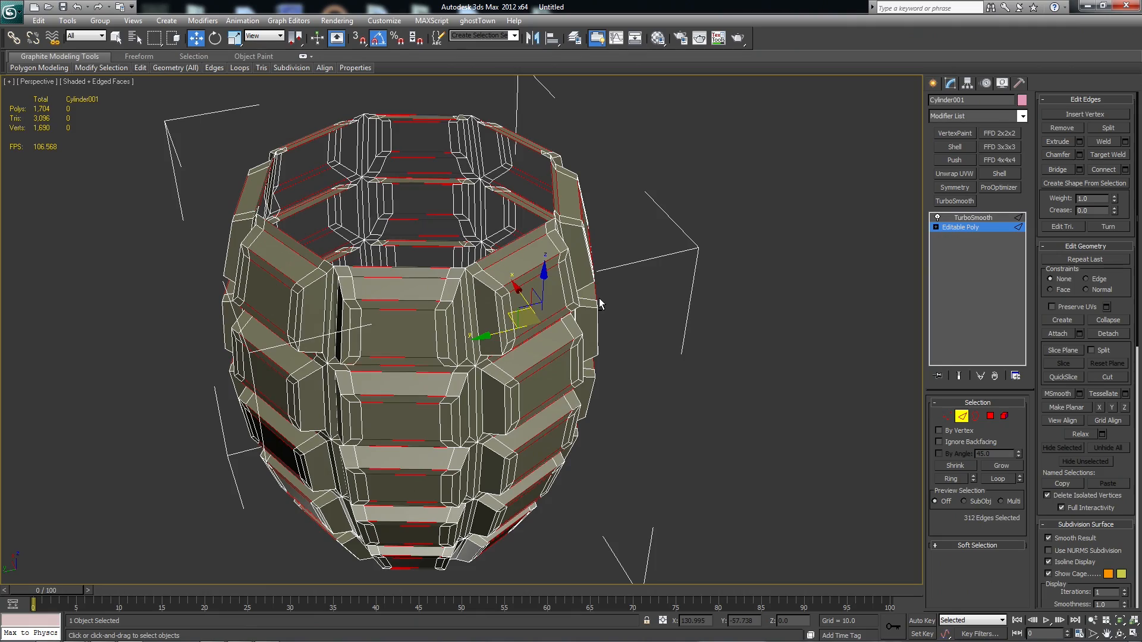
{"action": "key", "text": "ctrl+shift+e"}
{"action": "mouse_move", "coordinate": [716, 301]}
{"action": "middle_mouse_down", "text": "alt"}
{"action": "mouse_move", "coordinate": [722, 317]}
{"action": "mouse_move", "coordinate": [726, 302]}
{"action": "middle_mouse_up", "text": "alt"}
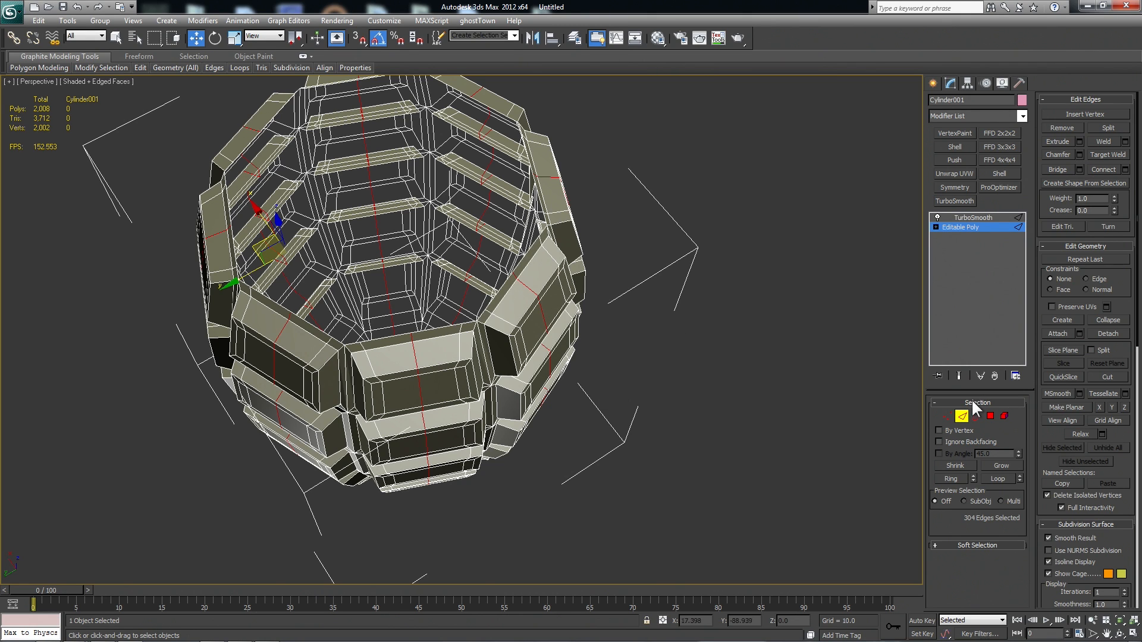
Convert the new center edges to a vertex selection and scale the vertices outward to round the body's blocks
{"action": "left_click", "coordinate": [945, 418], "text": "ctrl"}
{"action": "key", "text": "r"}
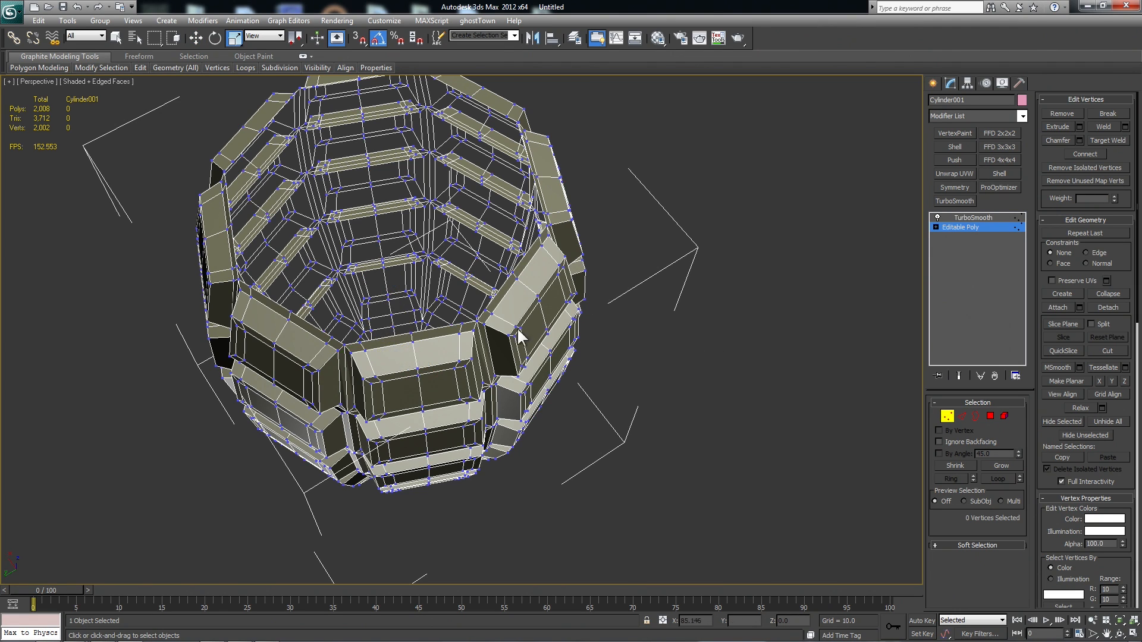
{"action": "left_click_drag", "start_coordinate": [387, 348], "coordinate": [397, 357]}
{"action": "scroll", "coordinate": [683, 406], "scroll_direction": "up", "scroll_amount": 4}
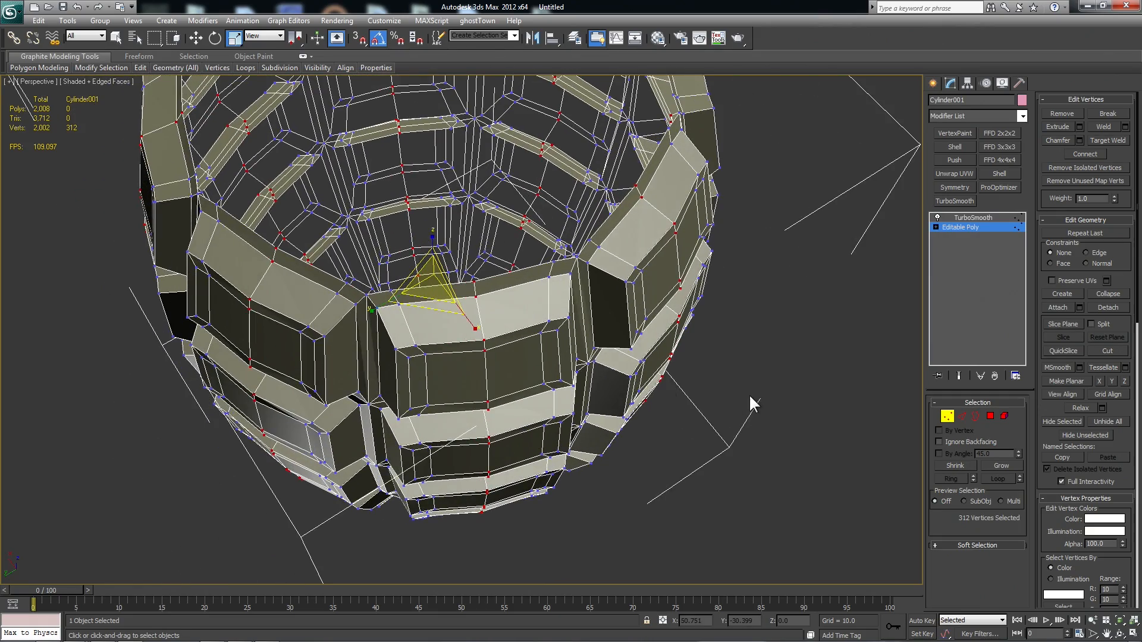
{"action": "key", "text": "grave"}
Select the vertical edge loops near the sides of the blocks, convert them to vertices, and scale them in the horizontal plane
{"action": "left_click", "coordinate": [950, 417]}
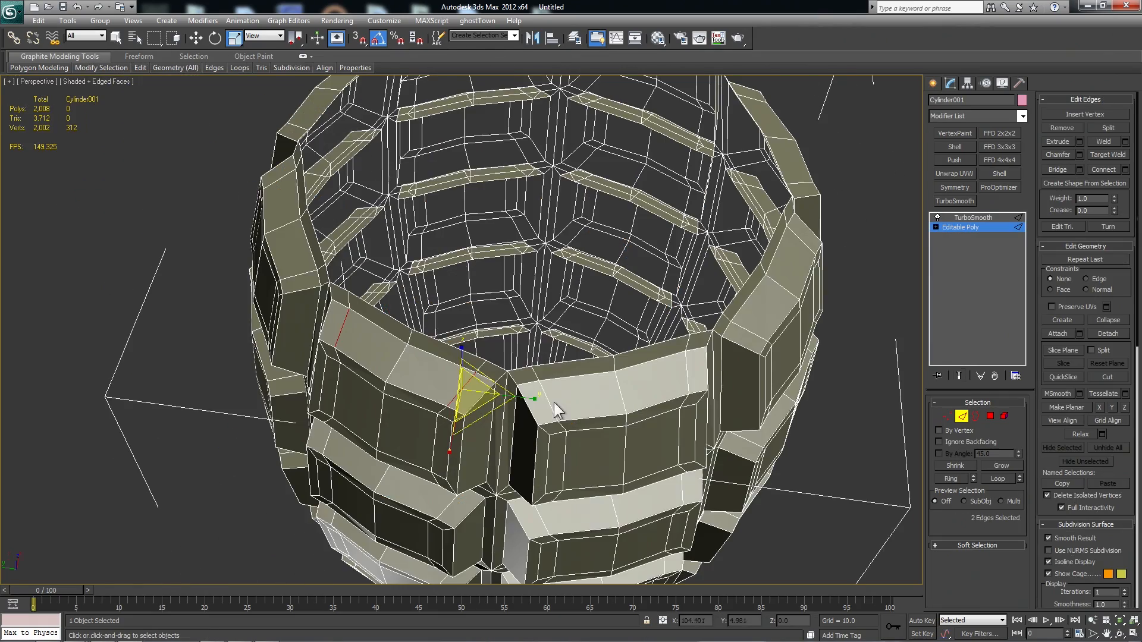
{"action": "left_click", "coordinate": [554, 405], "text": "ctrl"}
{"action": "left_click", "coordinate": [683, 378], "text": "ctrl"}
{"action": "left_click", "coordinate": [794, 256], "text": "ctrl"}
{"action": "middle_click_drag", "start_coordinate": [794, 256], "coordinate": [660, 267], "text": "alt"}
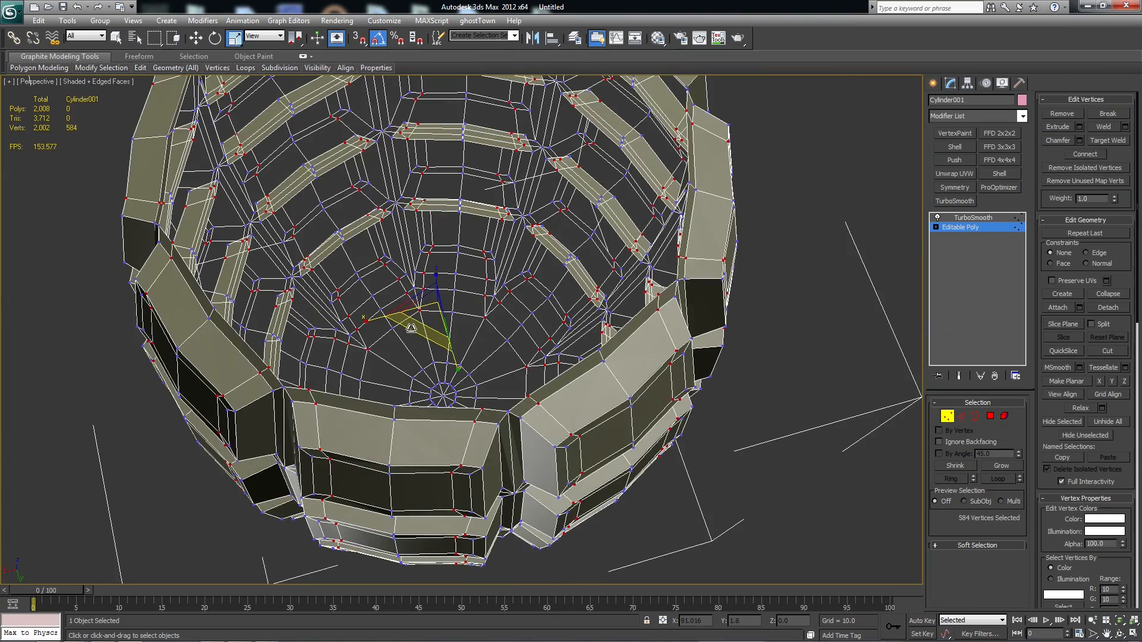
{"action": "middle_click_drag", "start_coordinate": [411, 328], "coordinate": [422, 324], "text": "alt"}
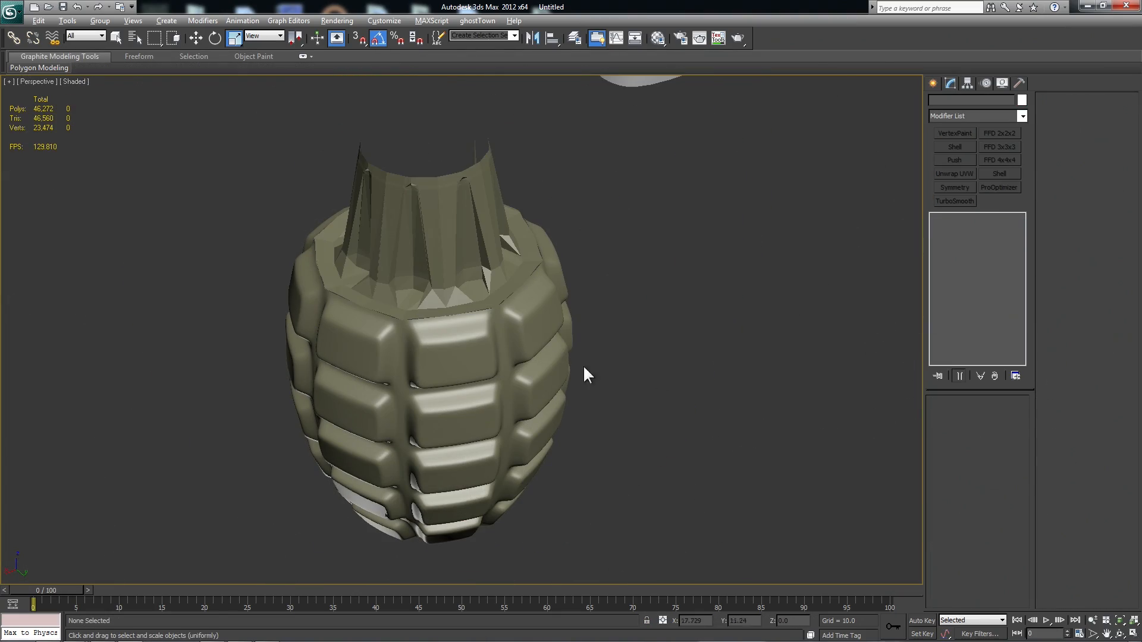
Attach the neck to the grenade body Cylinder001 at Editable Poly level, beneath its TurboSmooth
{"action": "middle_click_drag", "start_coordinate": [518, 331], "coordinate": [554, 358]}
{"action": "left_click", "coordinate": [584, 403]}
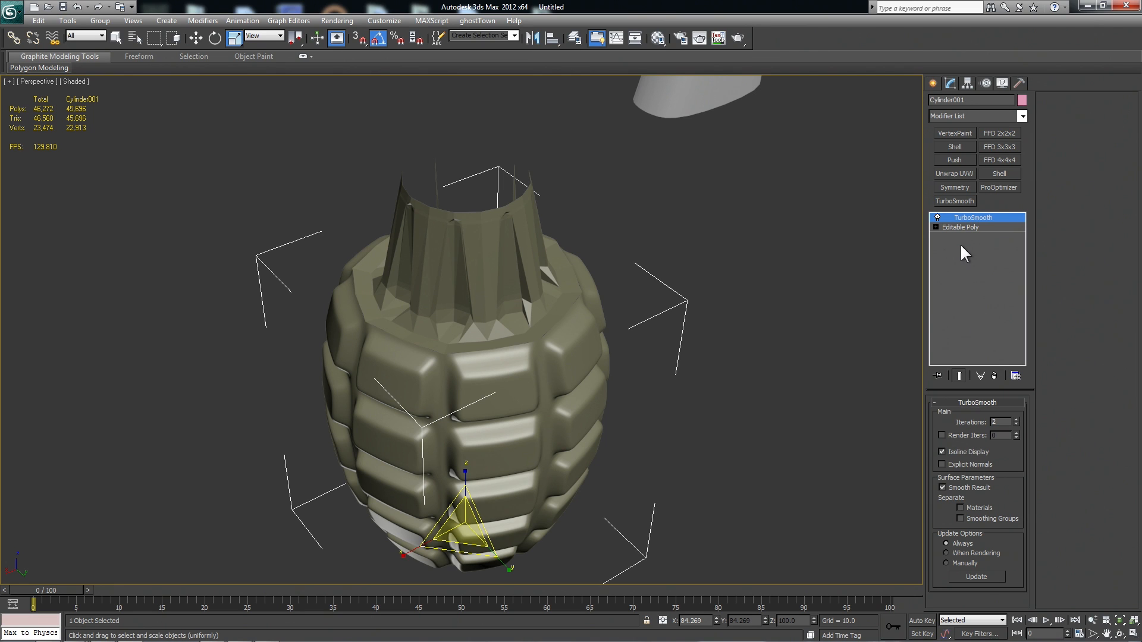
{"action": "left_click", "coordinate": [969, 227]}
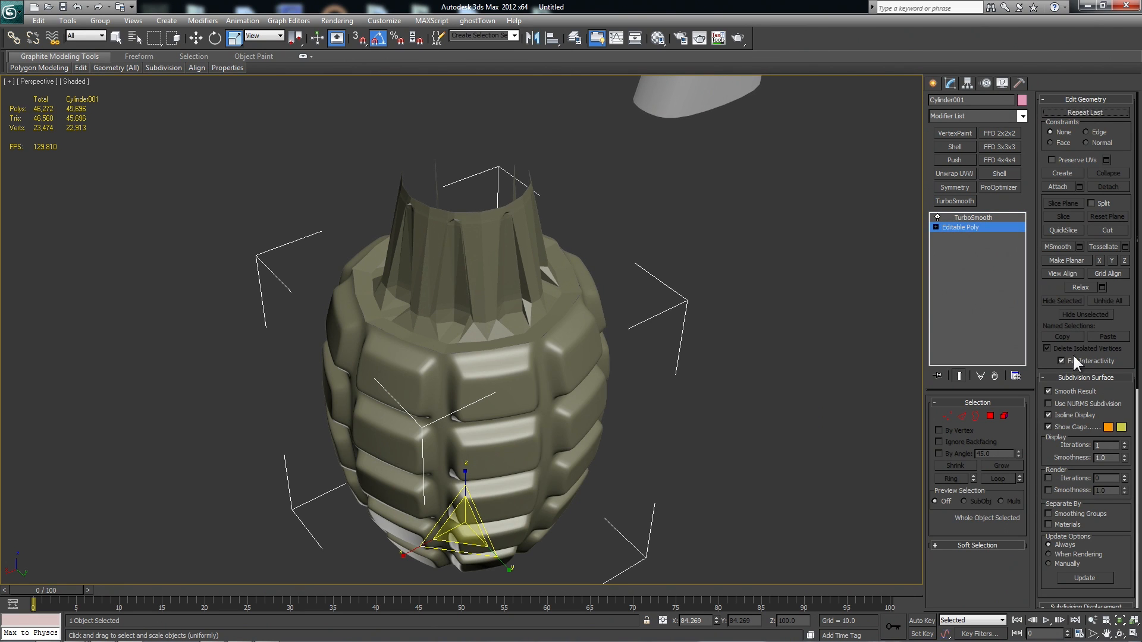
{"action": "left_click", "coordinate": [1059, 186]}
{"action": "left_click", "coordinate": [494, 325]}
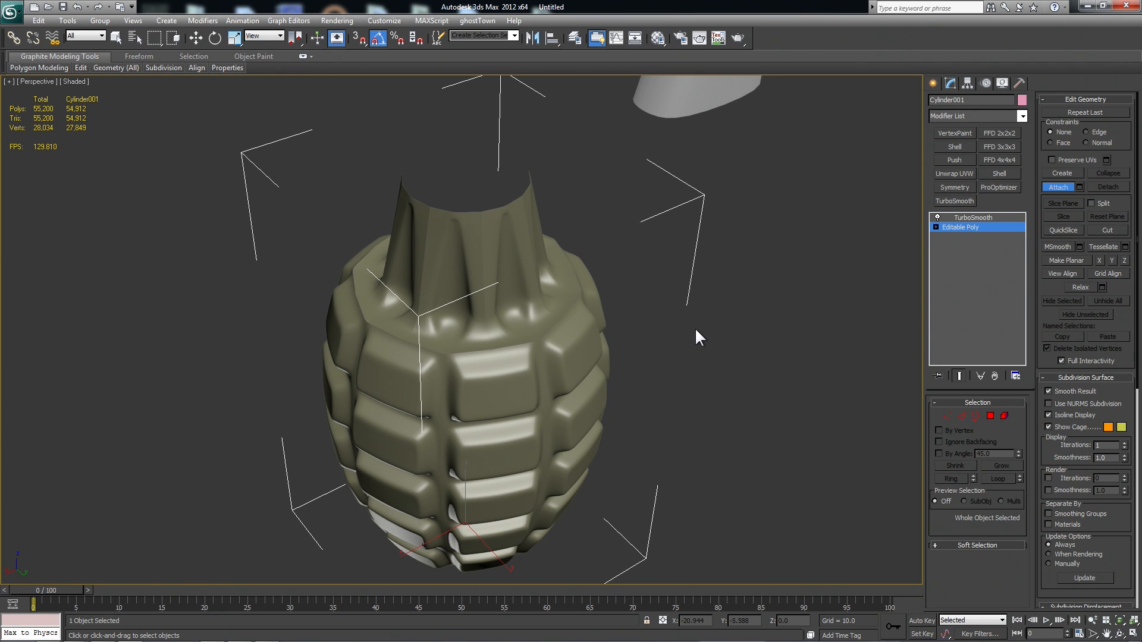
{"action": "key", "text": "F4"}
{"action": "key", "text": "F4"}
Select the attached neck element, convert it to a vertex selection, and weld its doubled vertices with a small threshold
{"action": "scroll", "coordinate": [808, 308], "scroll_direction": "up", "scroll_amount": 5}
{"action": "scroll", "coordinate": [783, 326], "scroll_direction": "down", "scroll_amount": 4}
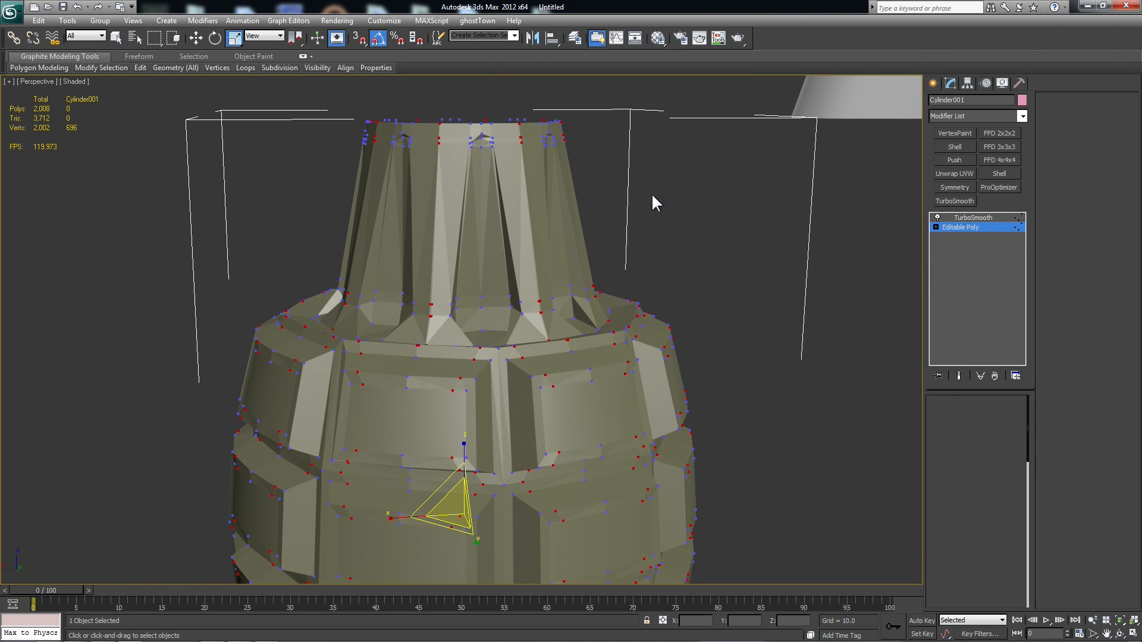
{"action": "key", "text": "5"}
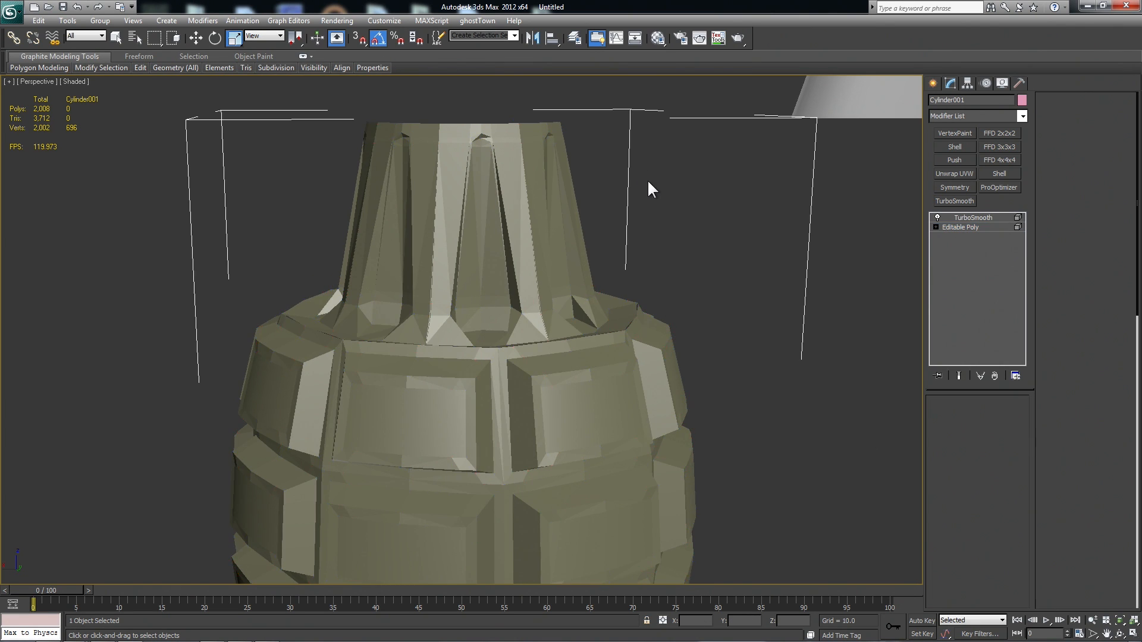
{"action": "middle_click_drag", "start_coordinate": [646, 177], "coordinate": [665, 256]}
{"action": "left_click_drag", "start_coordinate": [614, 128], "coordinate": [339, 243]}
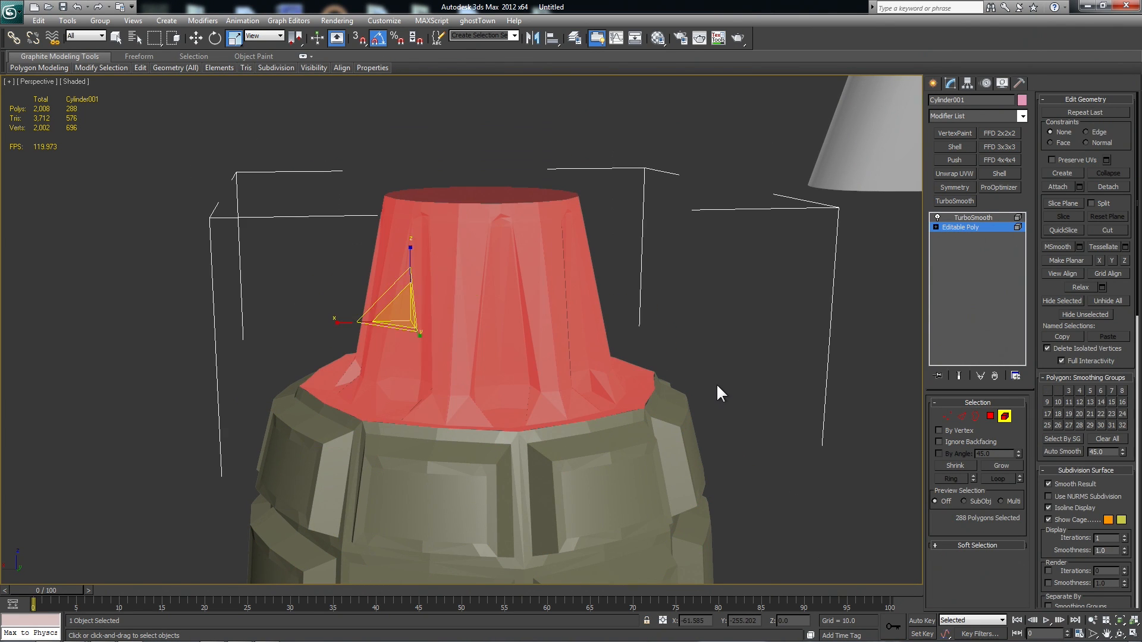
{"action": "scroll", "coordinate": [718, 387], "scroll_direction": "down", "scroll_amount": 3}
{"action": "left_click", "coordinate": [947, 419], "text": "ctrl"}
{"action": "scroll", "coordinate": [674, 372], "scroll_direction": "up", "scroll_amount": 3}
{"action": "middle_click_drag", "start_coordinate": [673, 371], "coordinate": [668, 378]}
{"action": "left_click", "coordinate": [1125, 126]}
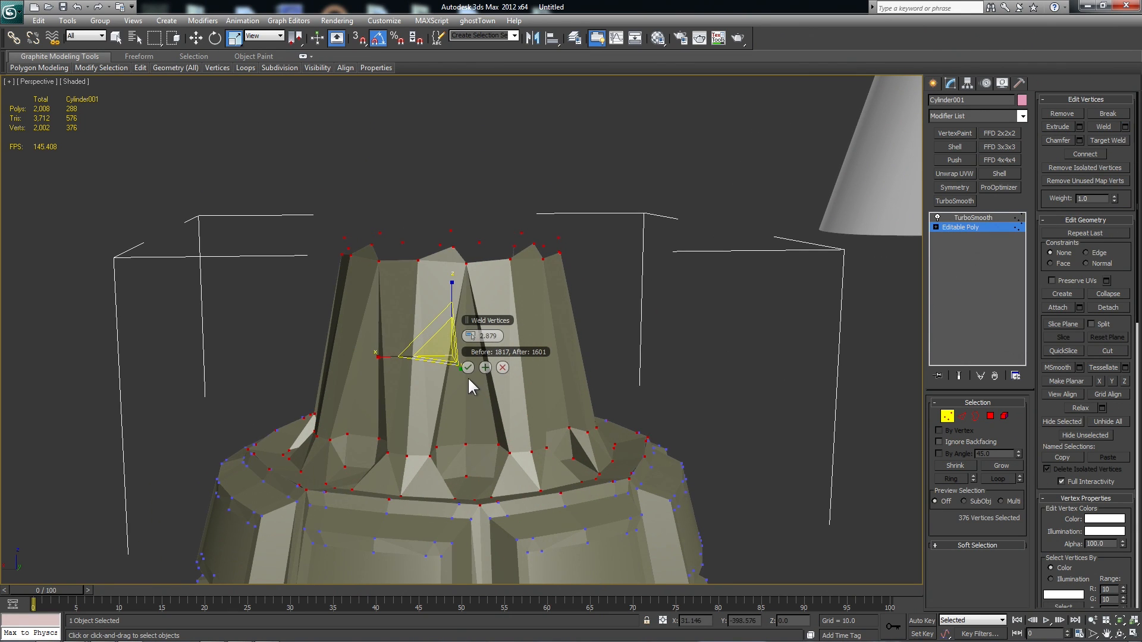
{"action": "right_click", "coordinate": [468, 336]}
{"action": "left_click", "coordinate": [473, 336]}
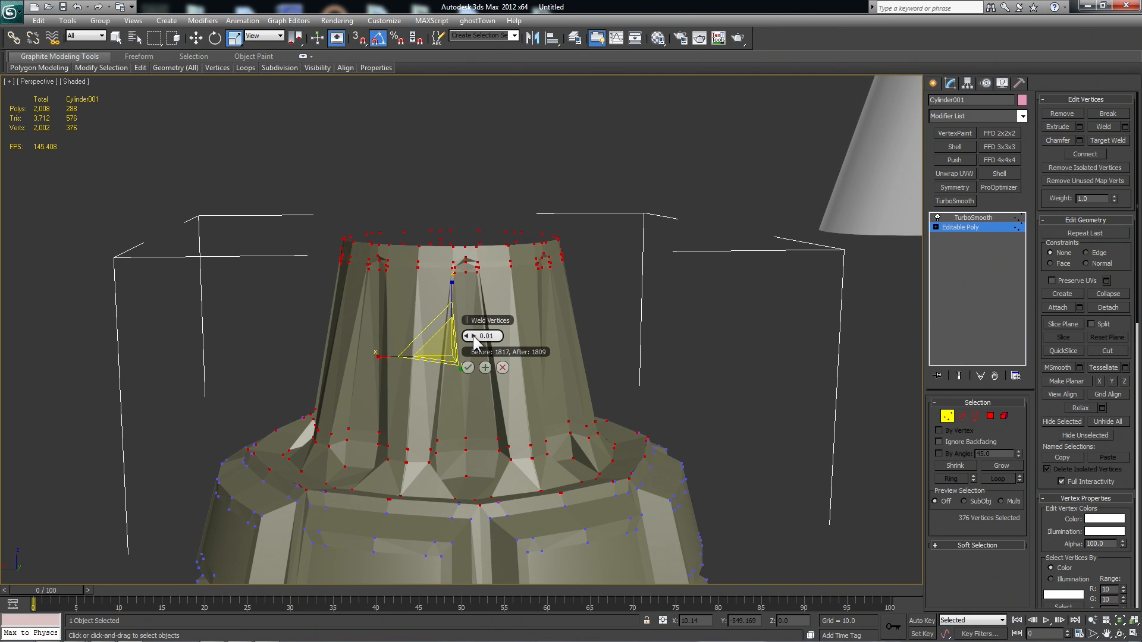
{"action": "left_click", "coordinate": [474, 336]}
{"action": "left_click", "coordinate": [474, 336]}
{"action": "left_click_drag", "start_coordinate": [473, 335], "coordinate": [474, 335]}
{"action": "left_click", "coordinate": [468, 368]}
Select the row of vertices where the neck meets the grenade body and weld them with a threshold of 0.361
{"action": "scroll", "coordinate": [624, 381], "scroll_direction": "up", "scroll_amount": 3}
{"action": "left_click", "coordinate": [767, 407]}
{"action": "middle_click_drag", "start_coordinate": [767, 407], "coordinate": [662, 322]}
{"action": "scroll", "coordinate": [738, 298], "scroll_direction": "up", "scroll_amount": 3}
{"action": "scroll", "coordinate": [731, 300], "scroll_direction": "down", "scroll_amount": 2}
{"action": "scroll", "coordinate": [660, 323], "scroll_direction": "down", "scroll_amount": 2}
{"action": "key", "text": "F4"}
{"action": "key", "text": "f"}
{"action": "key", "text": "F3"}
{"action": "left_click_drag", "start_coordinate": [746, 276], "coordinate": [457, 266]}
{"action": "left_click_drag", "start_coordinate": [130, 283], "coordinate": [131, 284]}
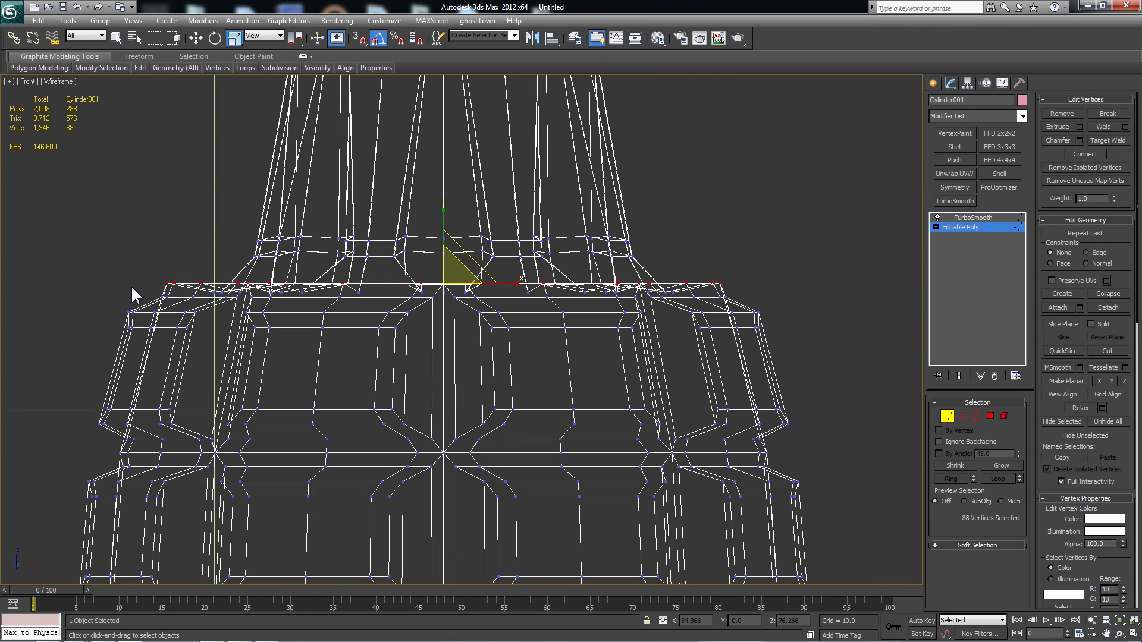
{"action": "key", "text": "p"}
{"action": "middle_click_drag", "start_coordinate": [435, 357], "coordinate": [459, 459], "text": "alt"}
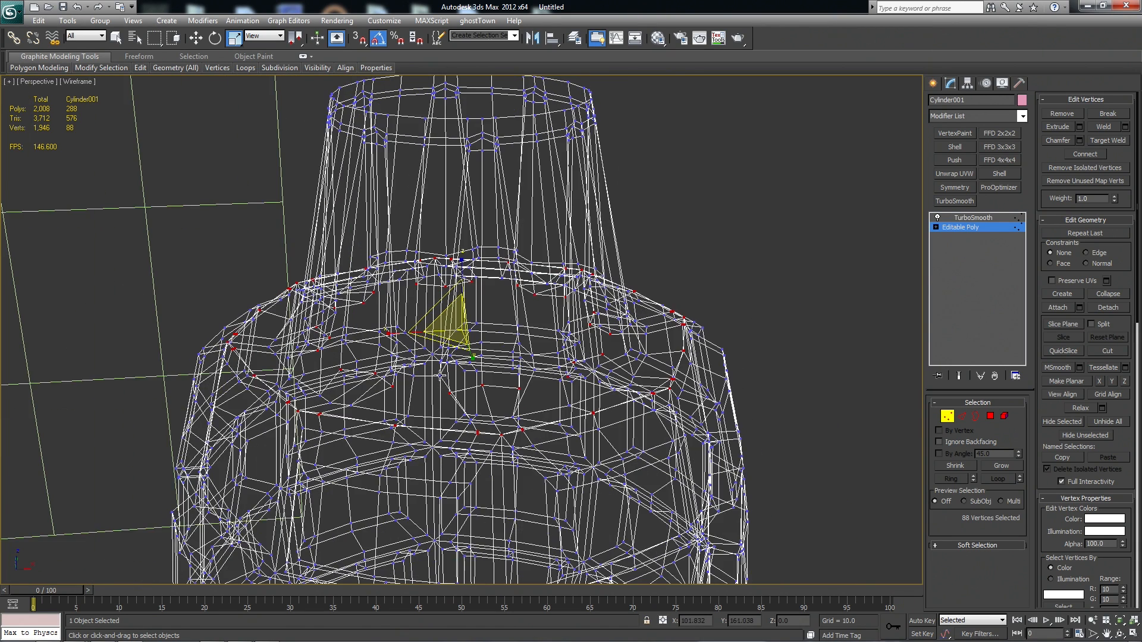
{"action": "key", "text": "F3"}
{"action": "scroll", "coordinate": [460, 459], "scroll_direction": "up", "scroll_amount": 2}
{"action": "left_click", "coordinate": [1124, 127]}
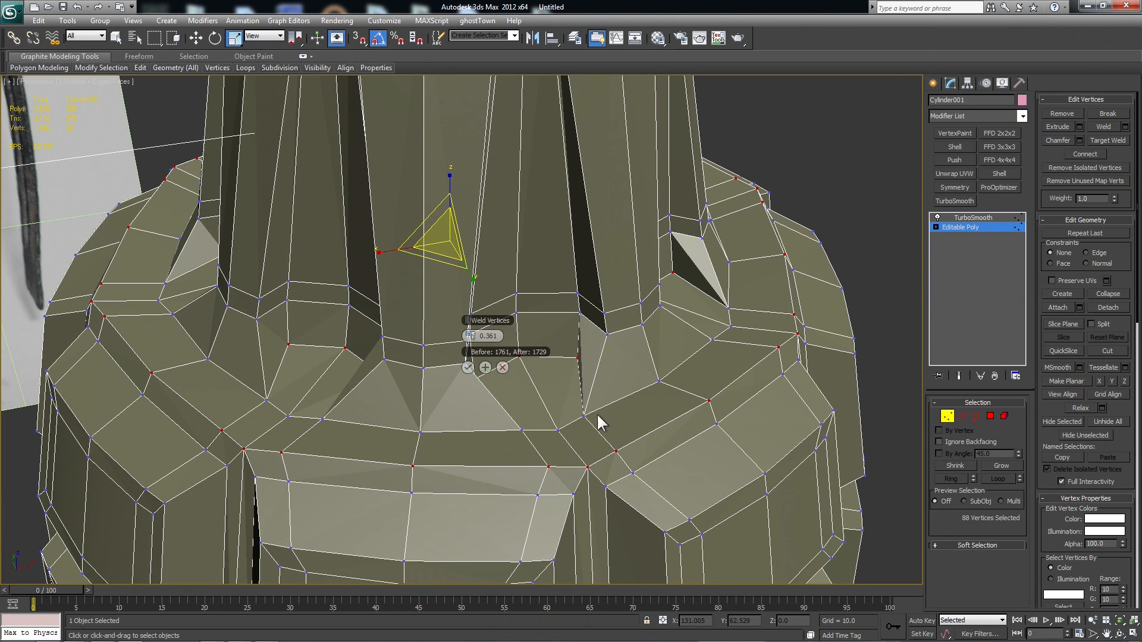
{"action": "left_click", "coordinate": [468, 368]}
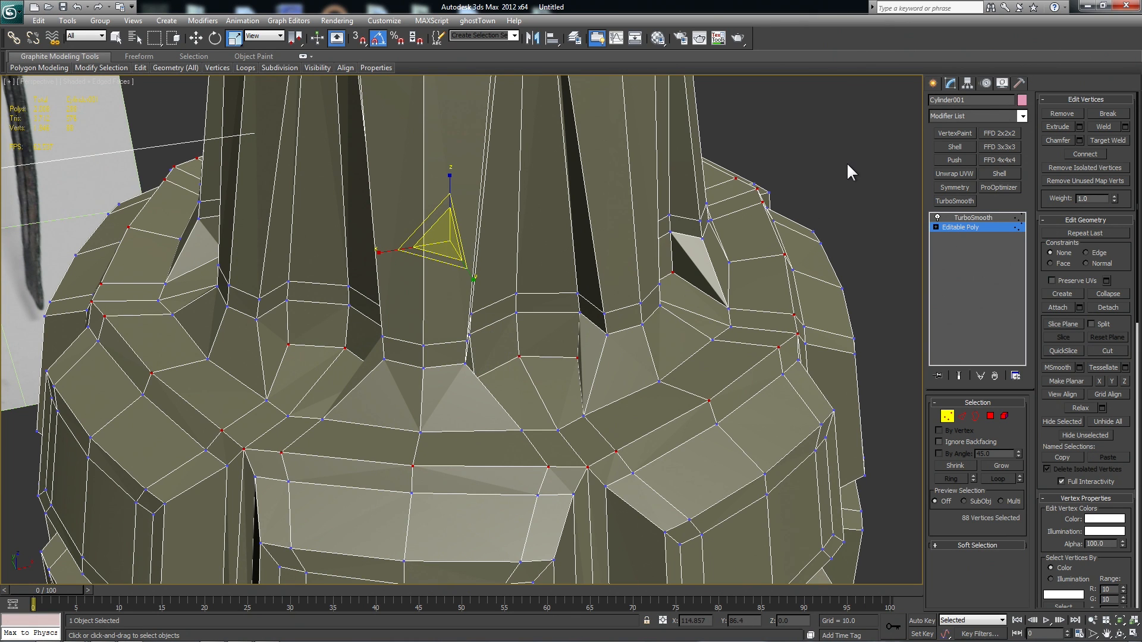
Examine the smoothed transition between the neck and body against the reference image
{"action": "left_click", "coordinate": [947, 416]}
{"action": "scroll", "coordinate": [661, 423], "scroll_direction": "down", "scroll_amount": 3}
{"action": "left_click", "coordinate": [833, 390]}
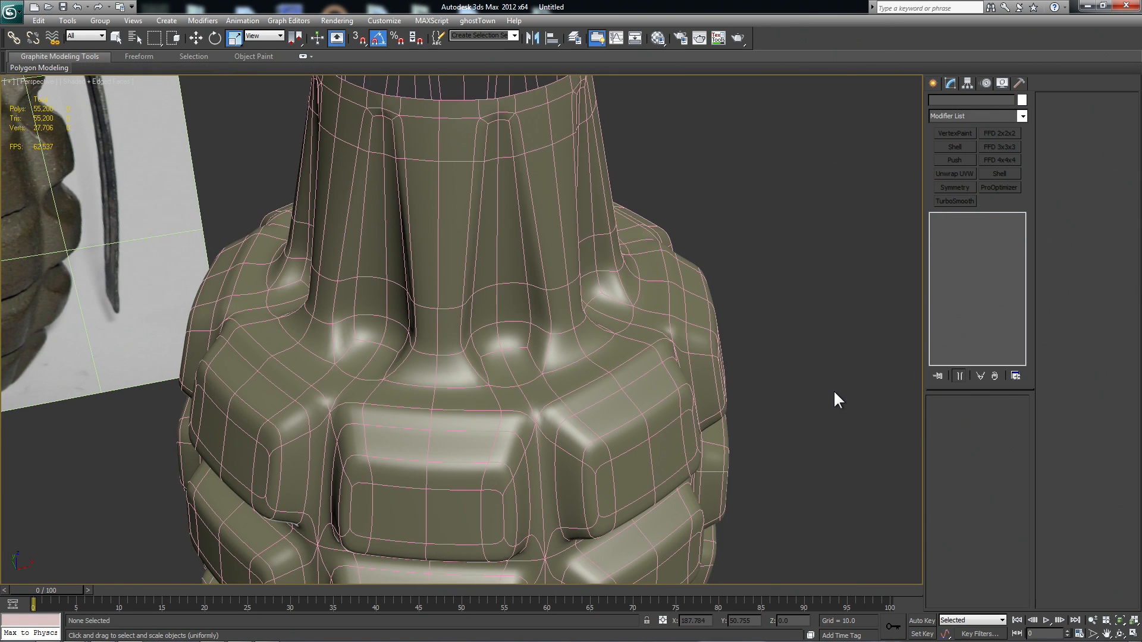
{"action": "scroll", "coordinate": [833, 390], "scroll_direction": "down", "scroll_amount": 4}
{"action": "key", "text": "F4"}
{"action": "middle_click_drag", "start_coordinate": [834, 390], "coordinate": [713, 365], "text": "alt"}
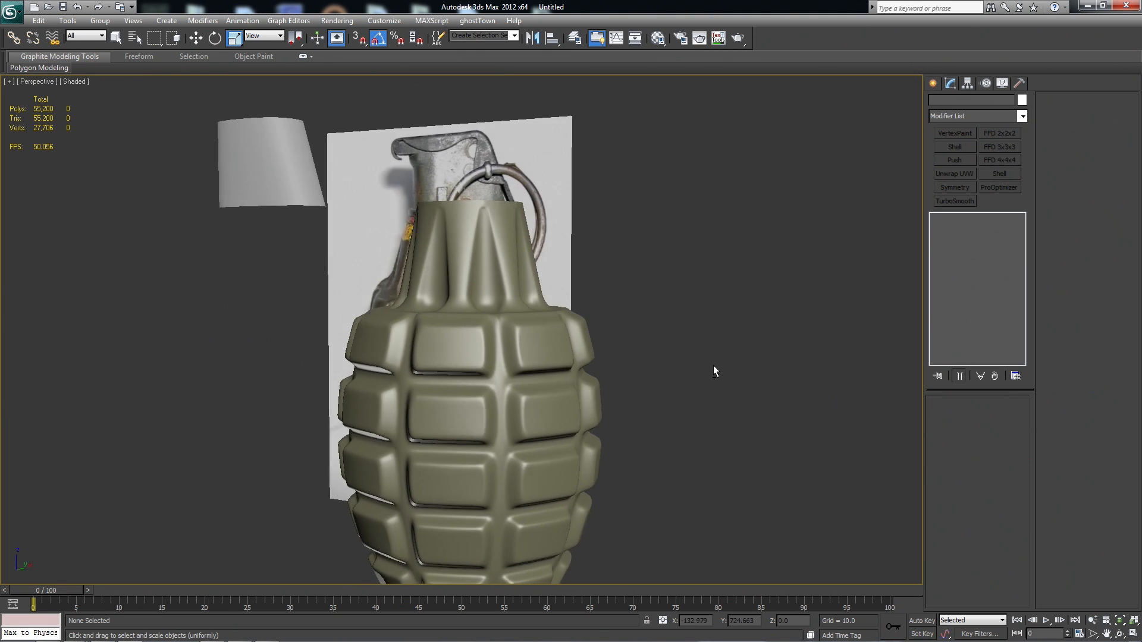
{"action": "scroll", "coordinate": [719, 373], "scroll_direction": "down", "scroll_amount": 3}
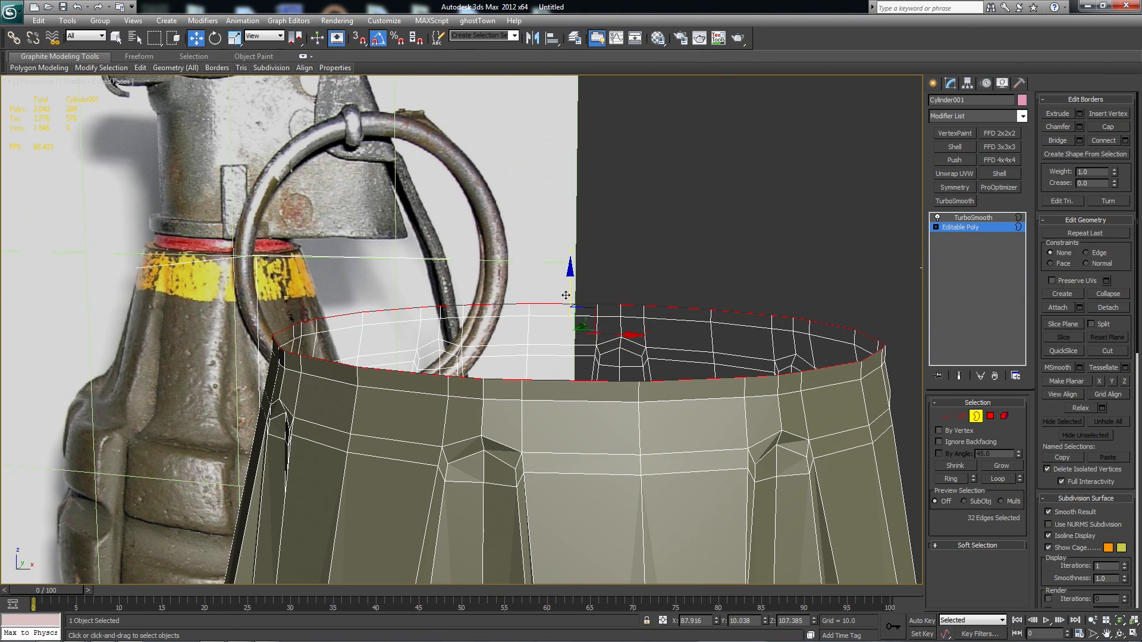
Extend the neck's open top border inward by scaling a copy to 95 percent, and raise the inner edge into a rim
{"action": "left_click_drag", "start_coordinate": [580, 328], "coordinate": [580, 327], "text": "shift"}
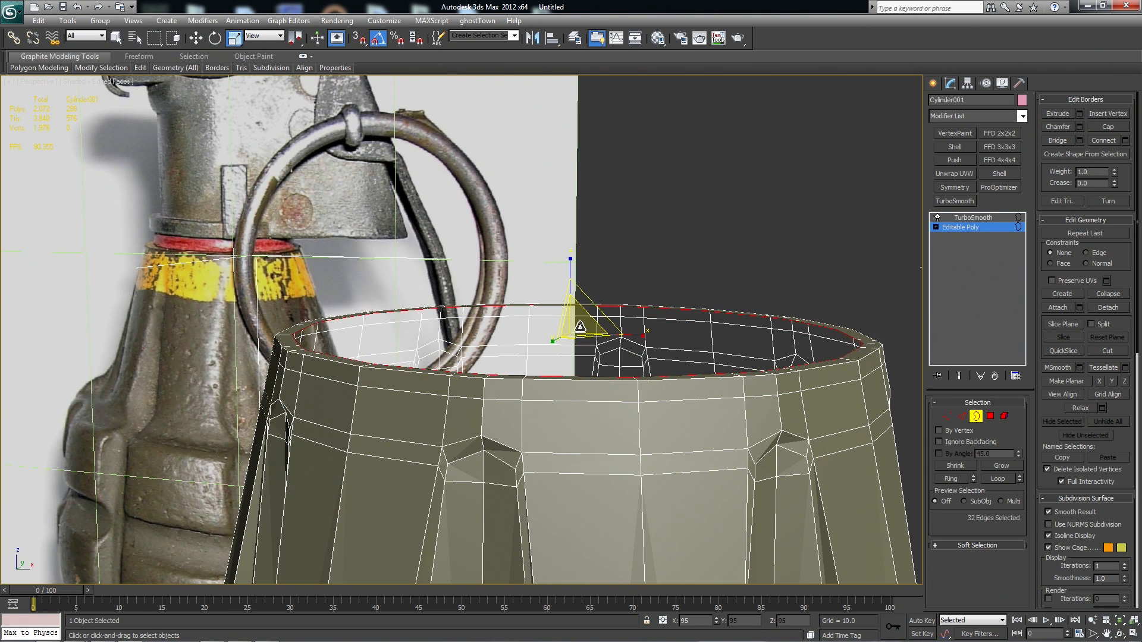
{"action": "middle_click_drag", "start_coordinate": [593, 364], "coordinate": [593, 372], "text": "alt"}
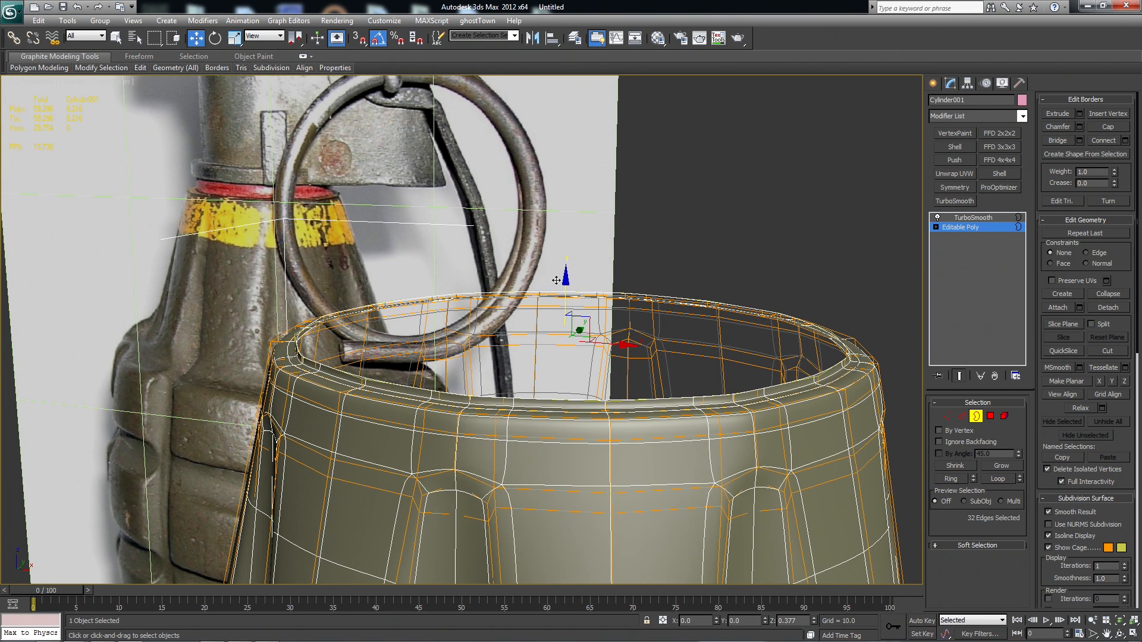
{"action": "mouse_move", "coordinate": [567, 322]}
{"action": "left_mouse_down"}
{"action": "mouse_move", "coordinate": [567, 268]}
{"action": "mouse_move", "coordinate": [563, 305]}
{"action": "left_mouse_up"}
{"action": "key", "text": "w"}
{"action": "key", "text": "r"}
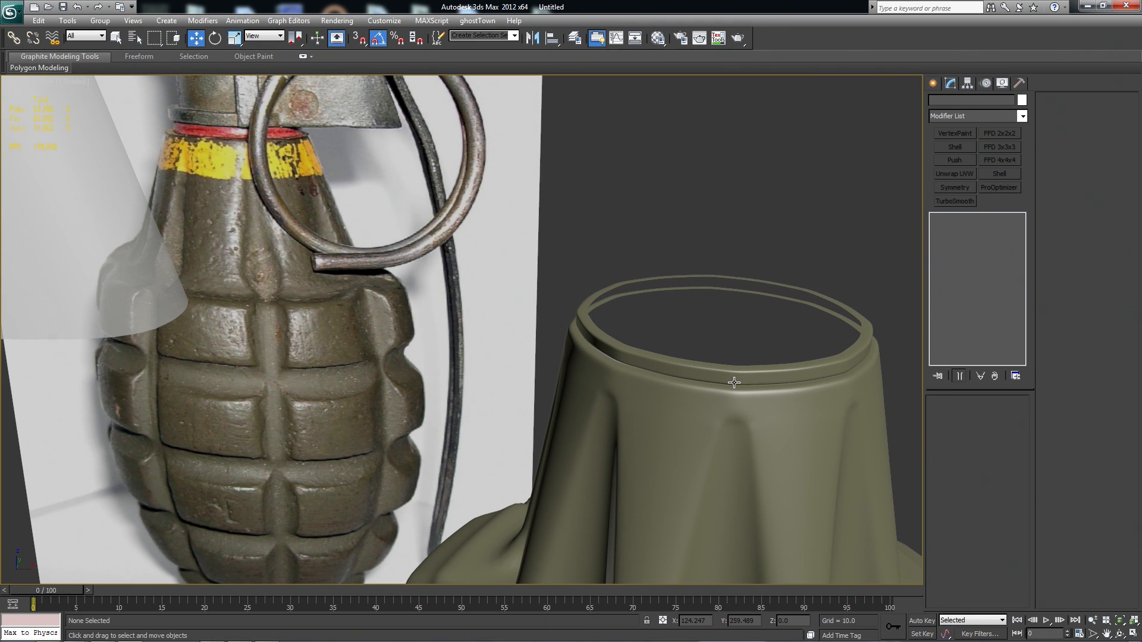
At Editable Poly level on Cylinder001, select the complete edge loop at the base of the neck's rim and split it
{"action": "left_click", "coordinate": [734, 382]}
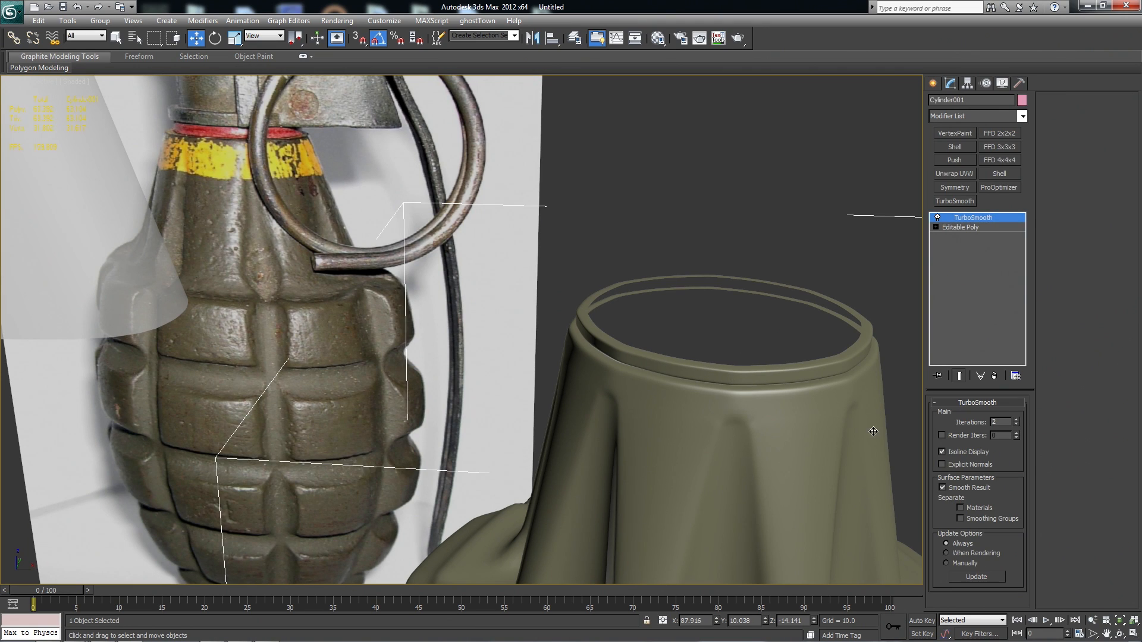
{"action": "scroll", "coordinate": [818, 421], "scroll_direction": "down", "scroll_amount": 2}
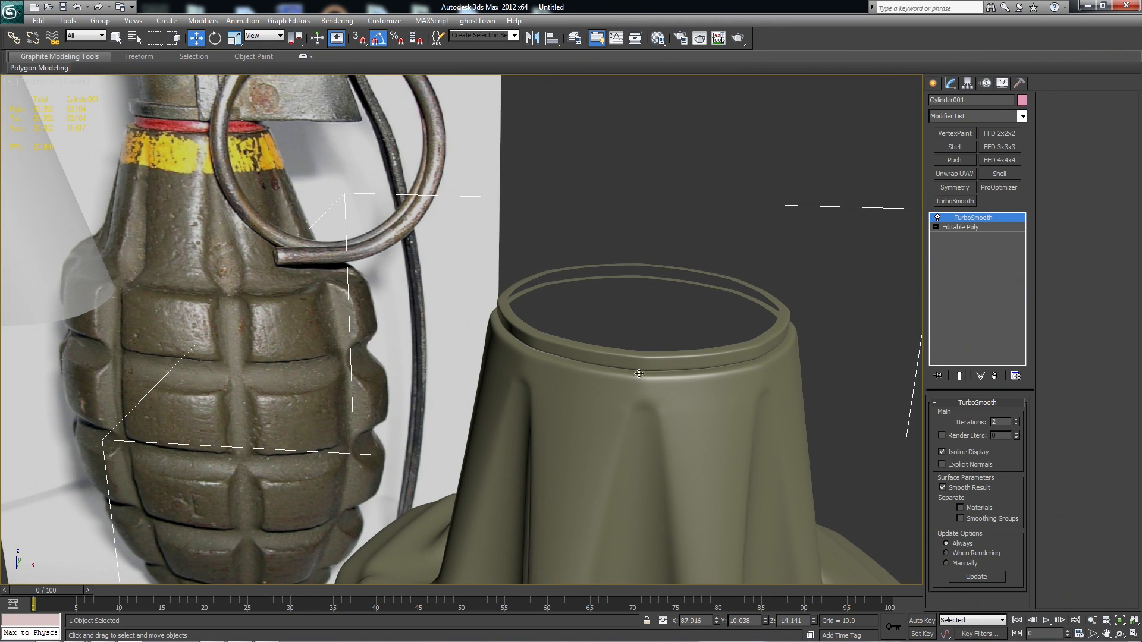
{"action": "left_click", "coordinate": [954, 229]}
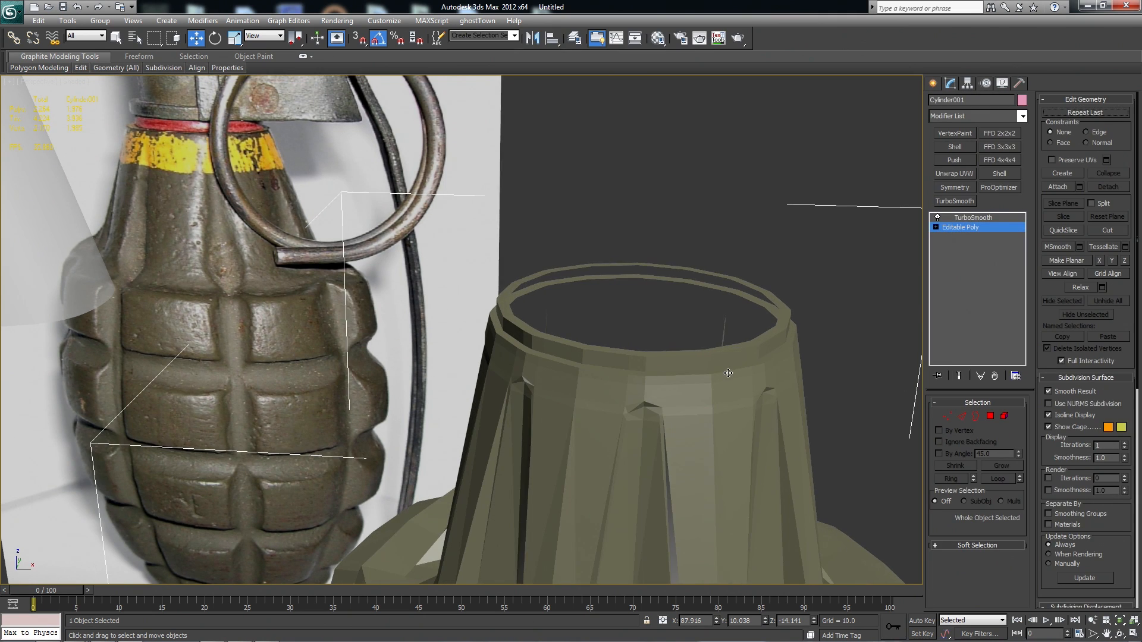
{"action": "middle_click_drag", "start_coordinate": [728, 373], "coordinate": [716, 370]}
{"action": "key", "text": "F4"}
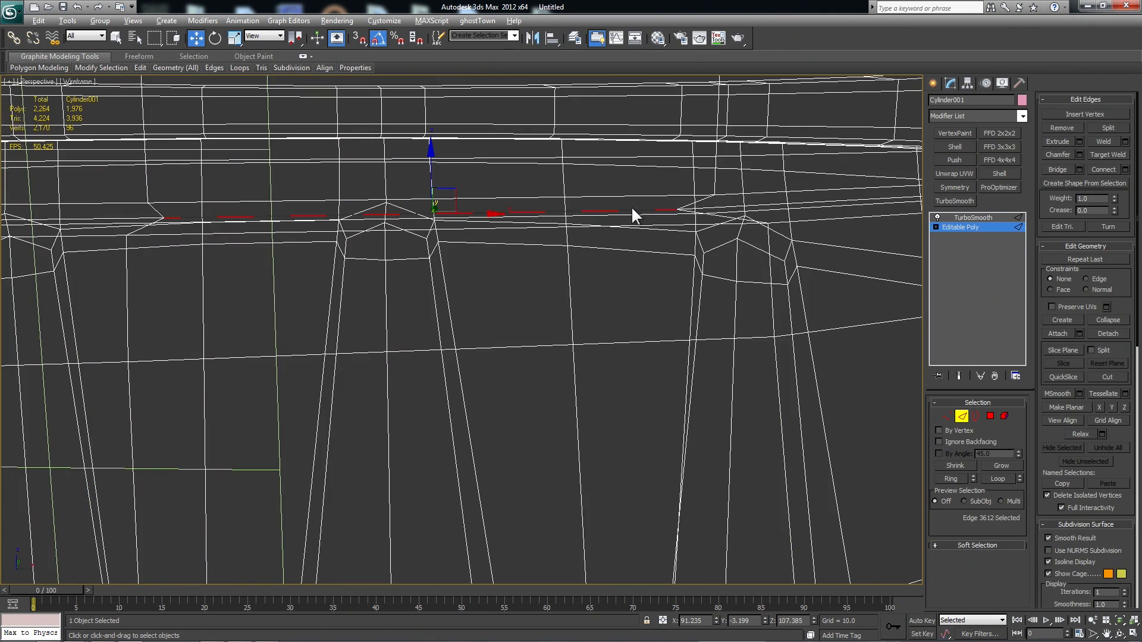
{"action": "double_click", "coordinate": [631, 206]}
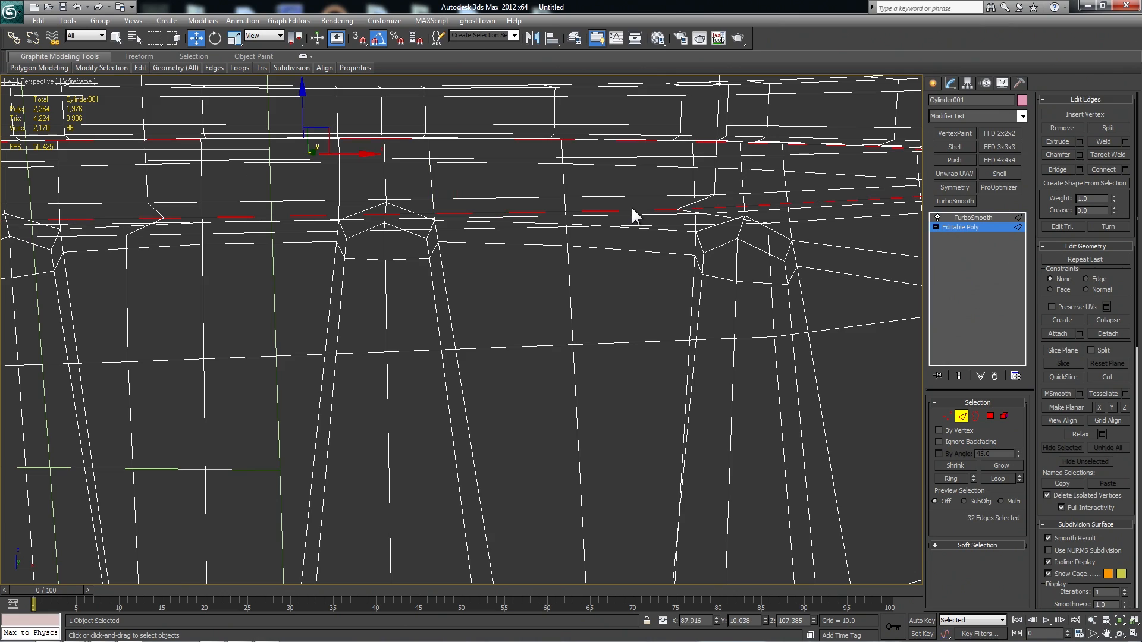
{"action": "scroll", "coordinate": [692, 342], "scroll_direction": "down", "scroll_amount": 5}
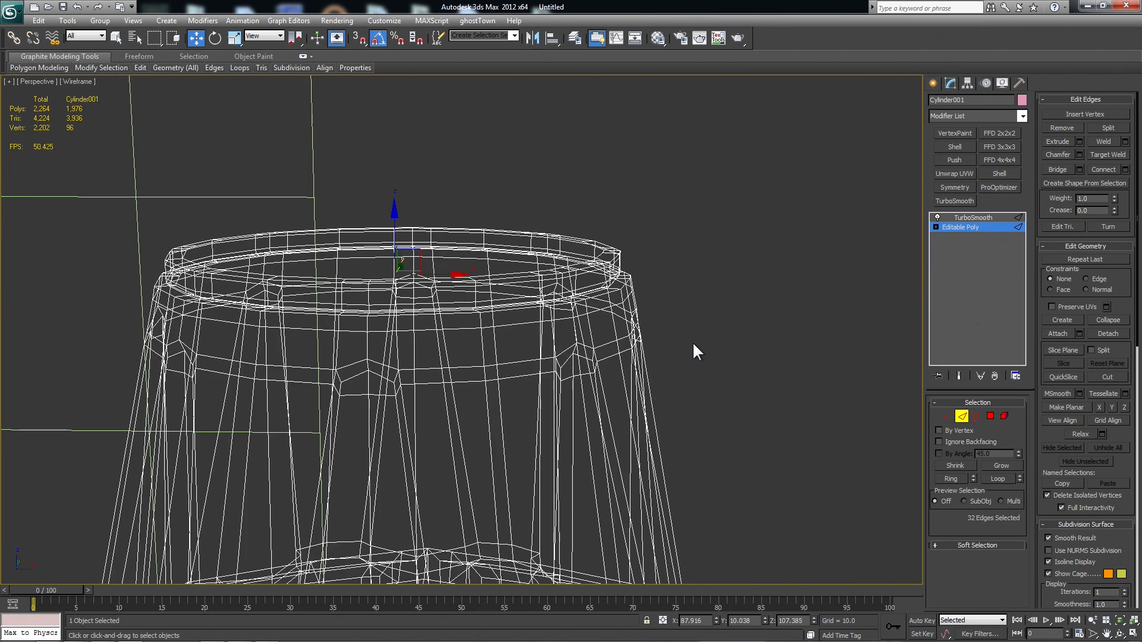
Remove every other vertical edge around the neck's top rim together with its vertices, and leave edge editing
{"action": "key", "text": "F3"}
{"action": "double_click", "coordinate": [540, 387], "text": "ctrl"}
{"action": "middle_click_drag", "start_coordinate": [509, 278], "coordinate": [417, 387], "text": "alt"}
{"action": "double_click", "coordinate": [503, 392], "text": "ctrl"}
{"action": "double_click", "coordinate": [531, 386], "text": "ctrl"}
{"action": "middle_click_drag", "start_coordinate": [531, 387], "coordinate": [452, 411], "text": "alt"}
{"action": "double_click", "coordinate": [545, 426], "text": "ctrl"}
{"action": "key", "text": "ctrl+BackSpace"}
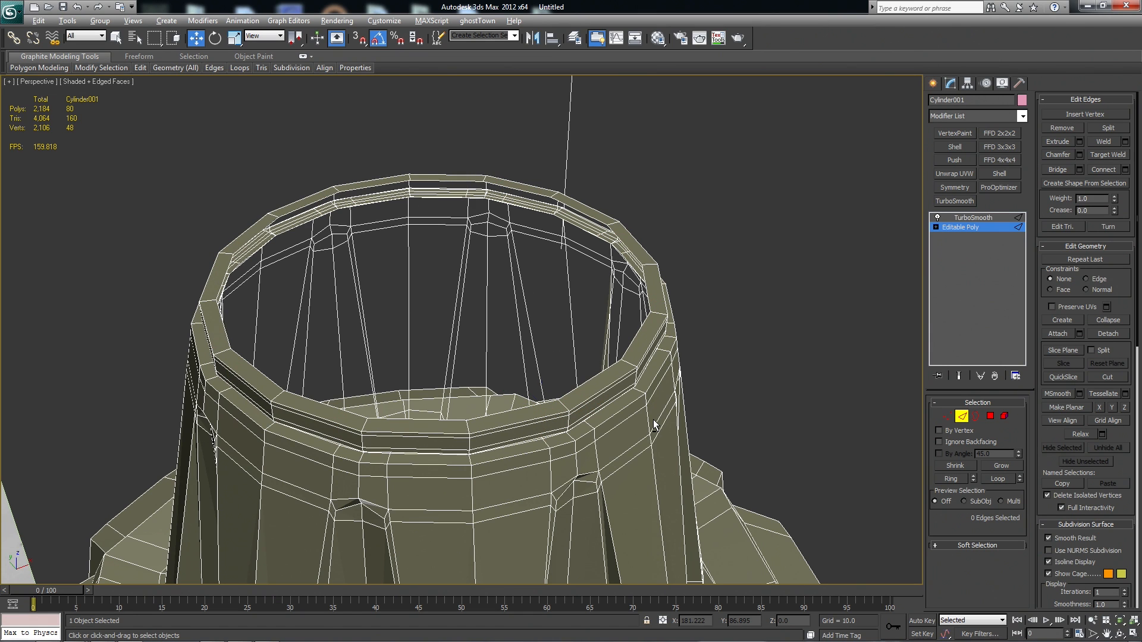
{"action": "left_click", "coordinate": [962, 416]}
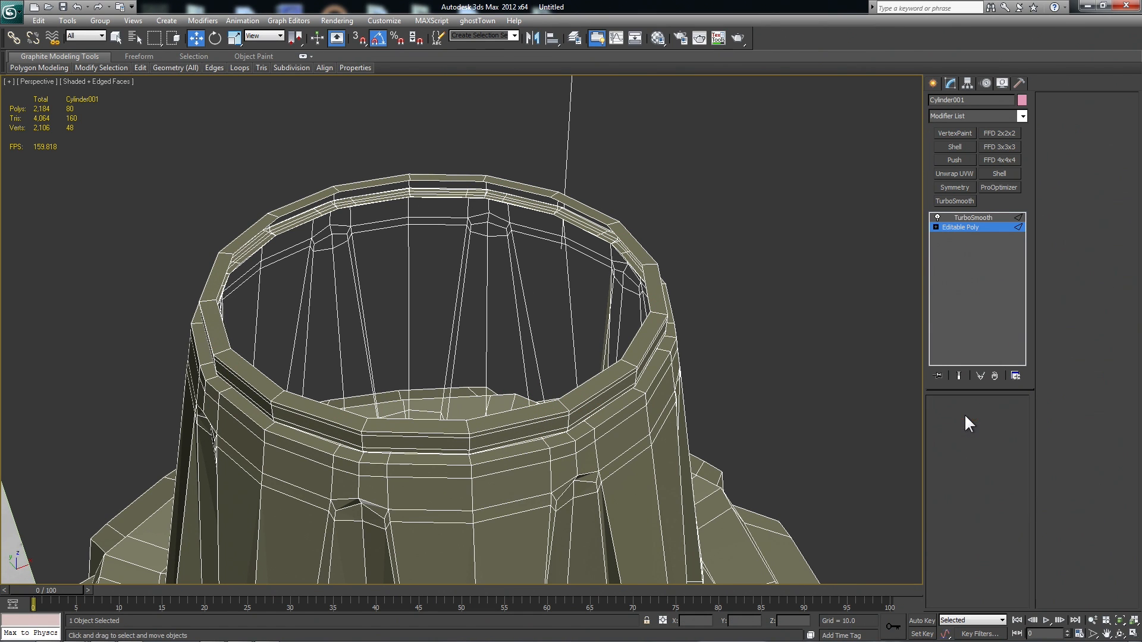
{"action": "key", "text": "F4"}
{"action": "scroll", "coordinate": [808, 413], "scroll_direction": "down", "scroll_amount": 5}
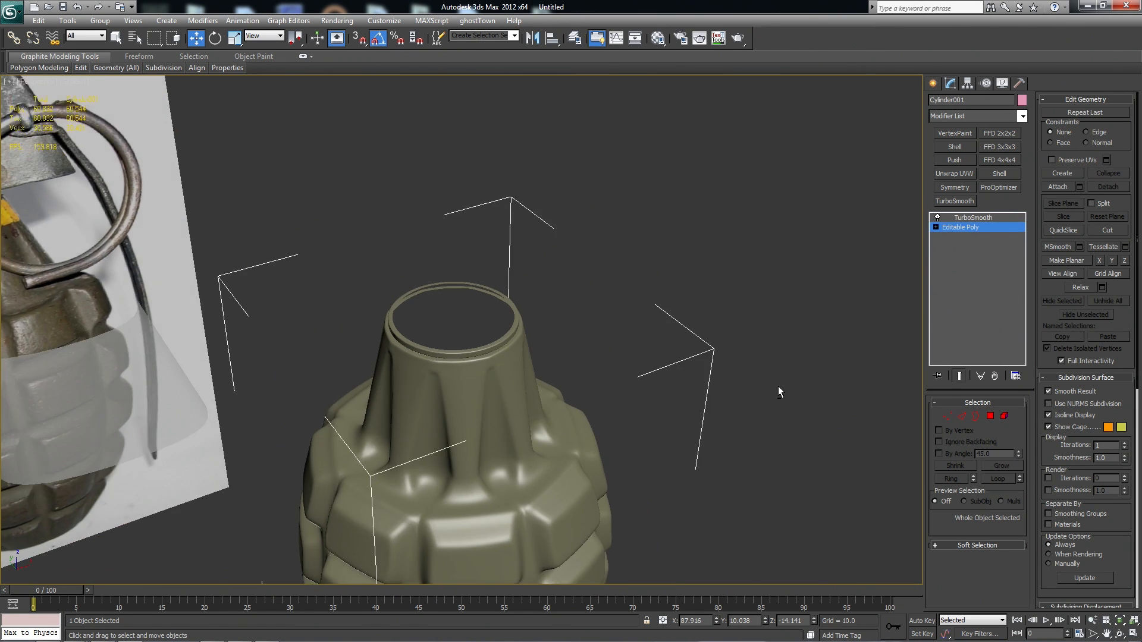
{"action": "scroll", "coordinate": [771, 381], "scroll_direction": "down", "scroll_amount": 5}
{"action": "left_click", "coordinate": [766, 388]}
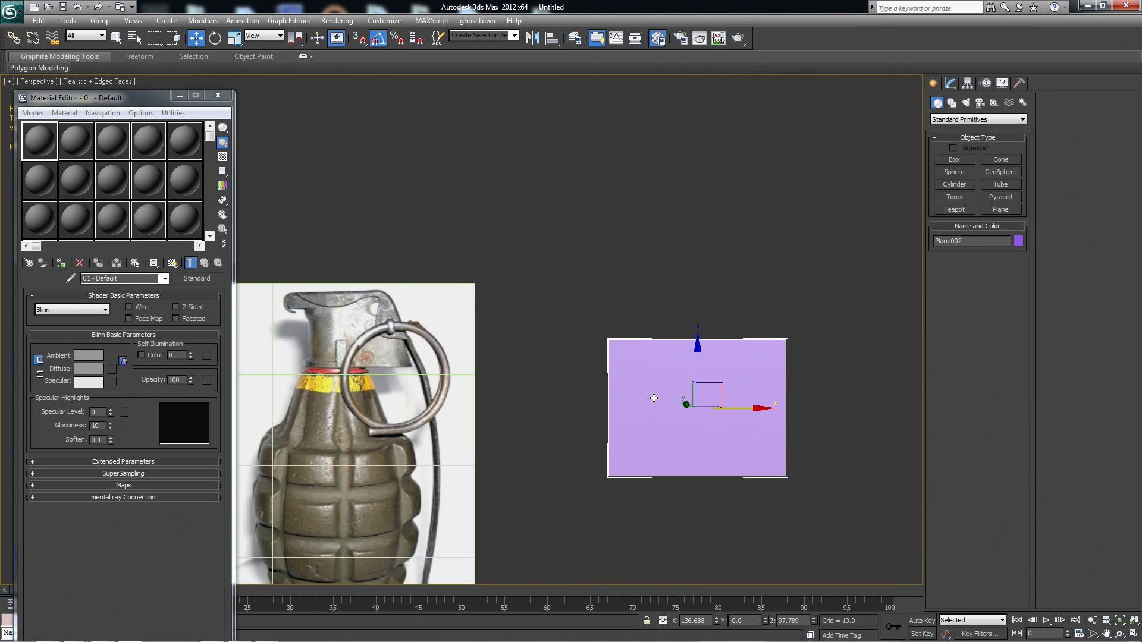
Convert the plane beside the reference image to Editable Poly and enable See-Through in its object properties
{"action": "right_click", "coordinate": [654, 398]}
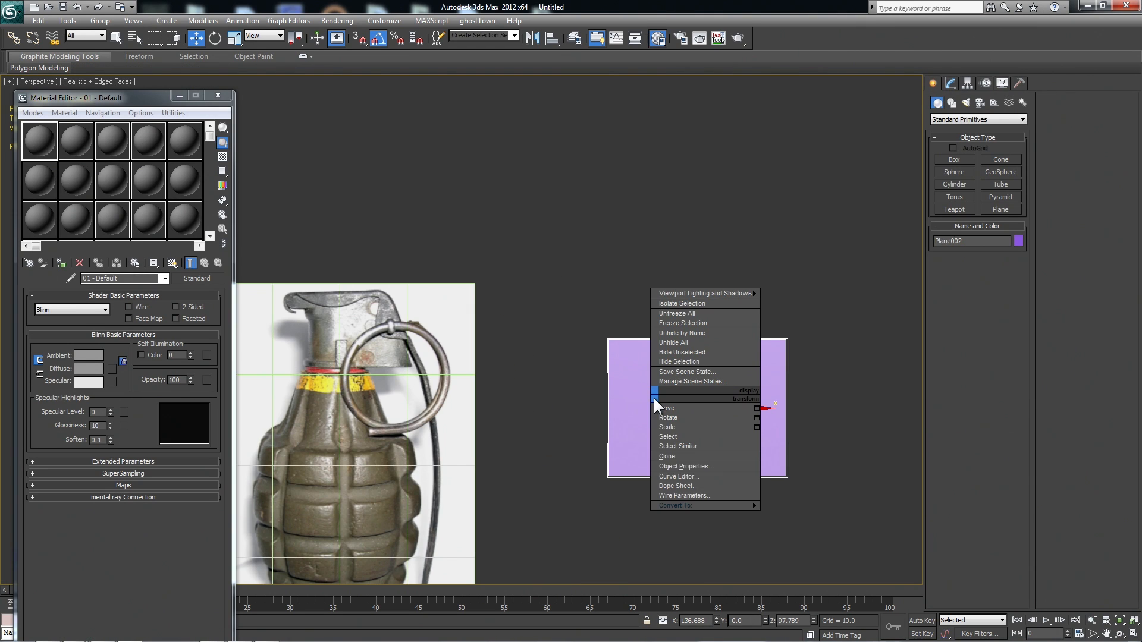
{"action": "mouse_move", "coordinate": [733, 507]}
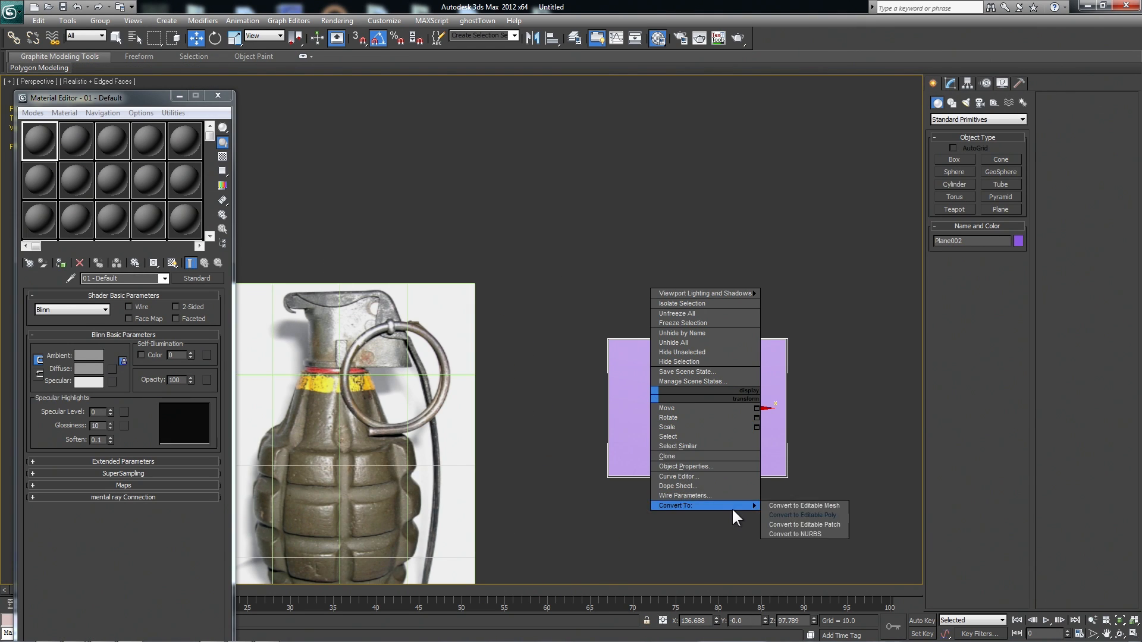
{"action": "left_click", "coordinate": [806, 515]}
{"action": "right_click", "coordinate": [686, 441]}
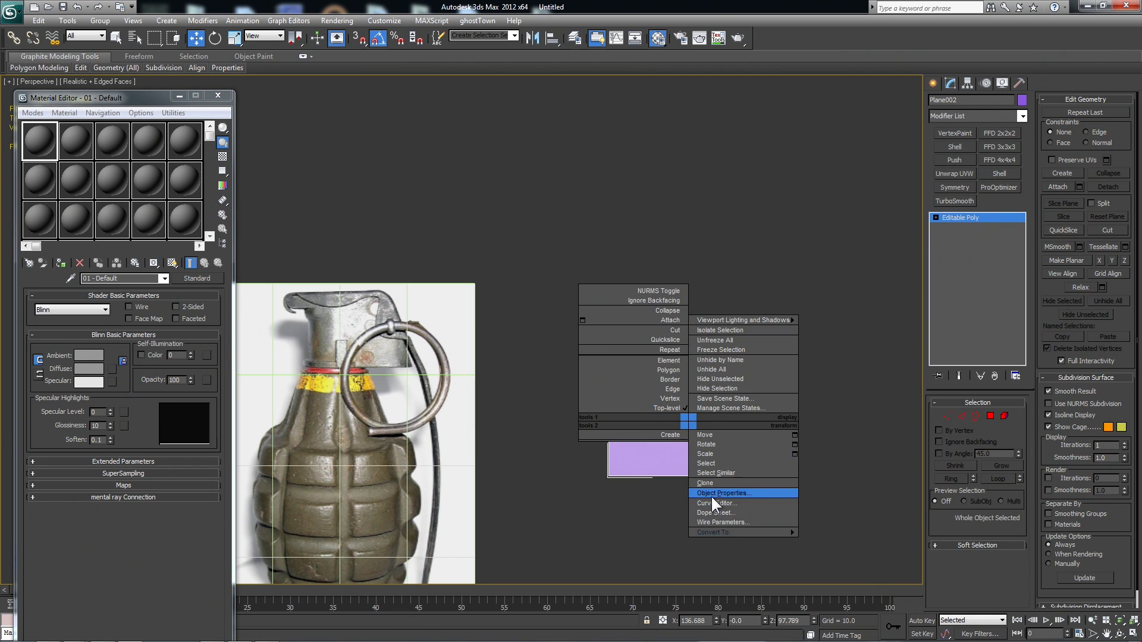
{"action": "left_click", "coordinate": [712, 495]}
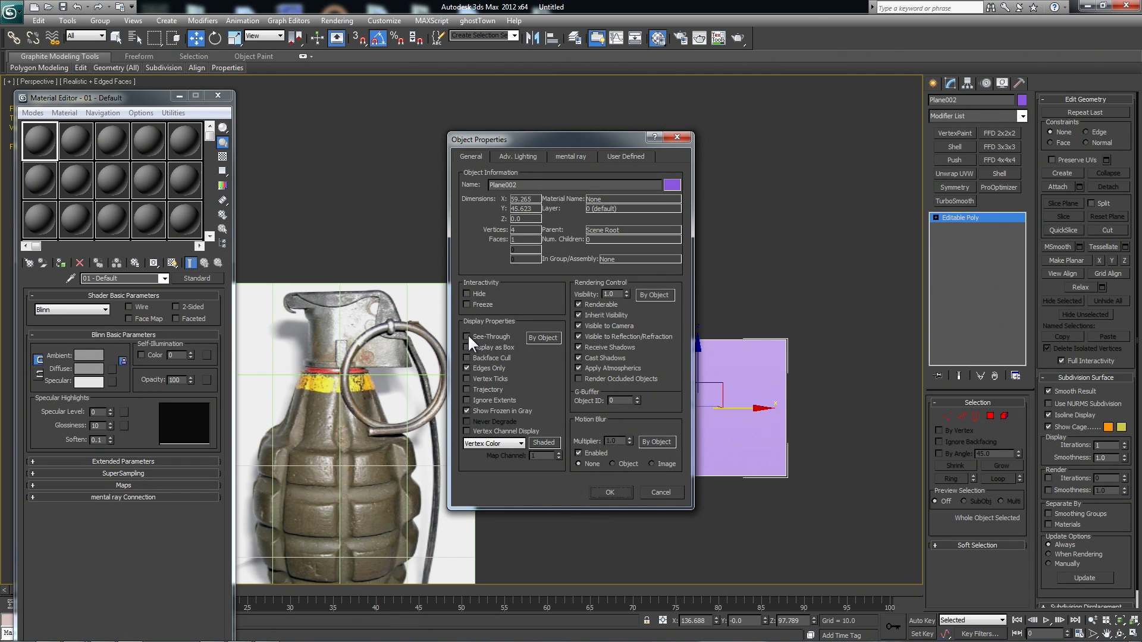
{"action": "key", "text": "Return"}
Move the see-through plane in front of the reference image's fuse head, to about X 2.036 and Z 120.445
{"action": "left_click_drag", "start_coordinate": [711, 395], "coordinate": [403, 344]}
{"action": "key", "text": "z"}
{"action": "scroll", "coordinate": [525, 438], "scroll_direction": "down", "scroll_amount": 3}
{"action": "middle_click_drag", "start_coordinate": [539, 413], "coordinate": [665, 426]}
{"action": "scroll", "coordinate": [658, 425], "scroll_direction": "up", "scroll_amount": 2}
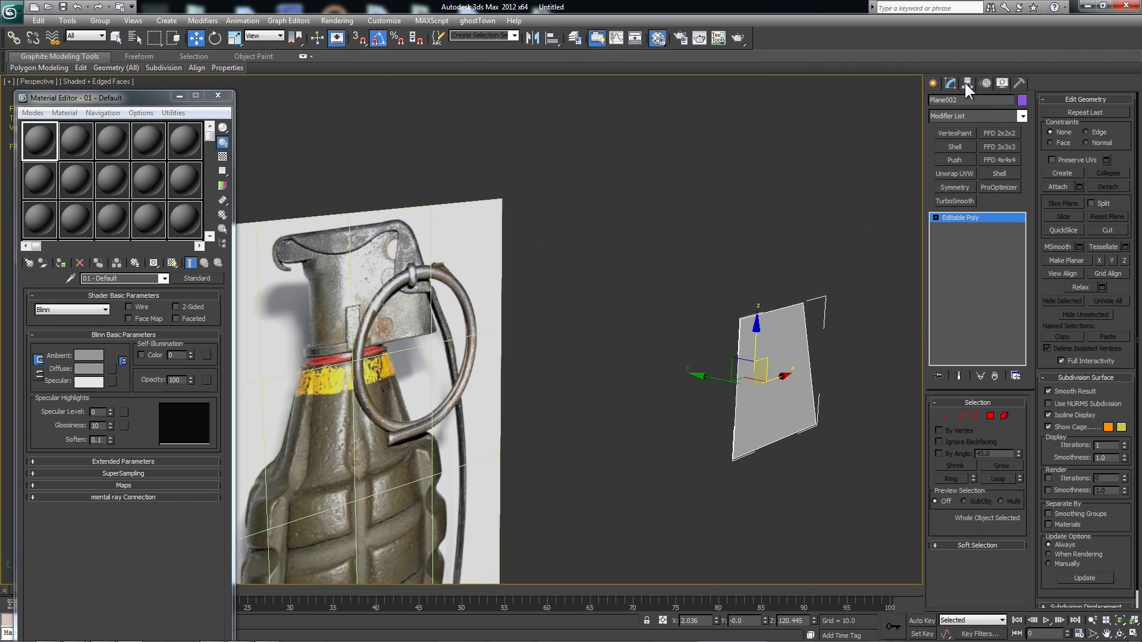
Move only the plane's pivot about 9.82 units along Y, away from the surface, and return to its Editable Poly settings
{"action": "left_click", "coordinate": [968, 83]}
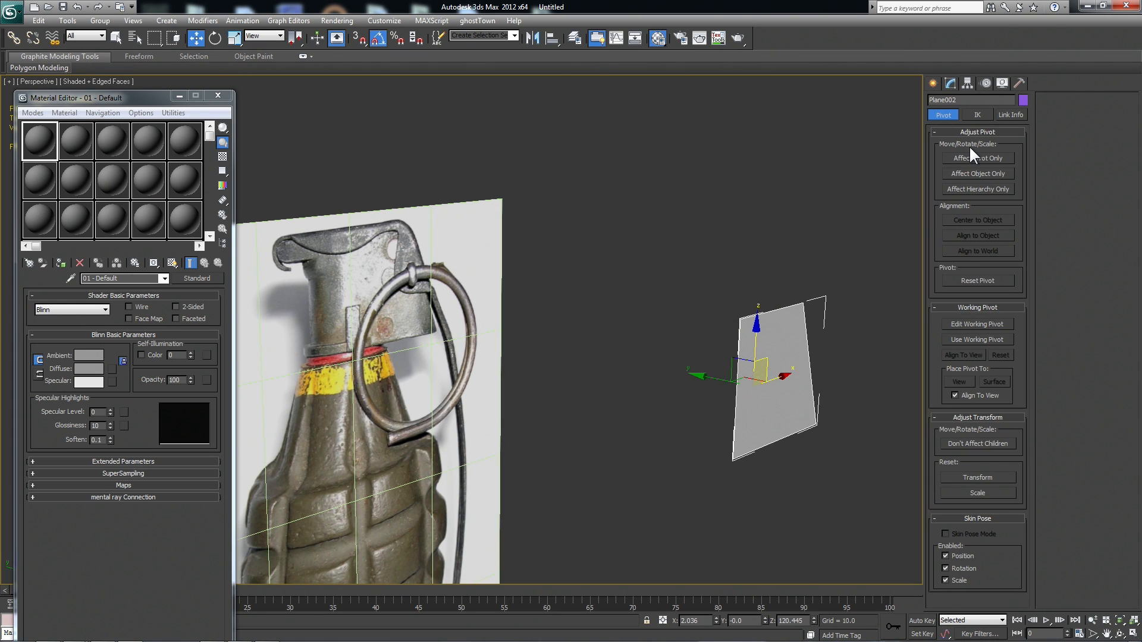
{"action": "left_click", "coordinate": [979, 159]}
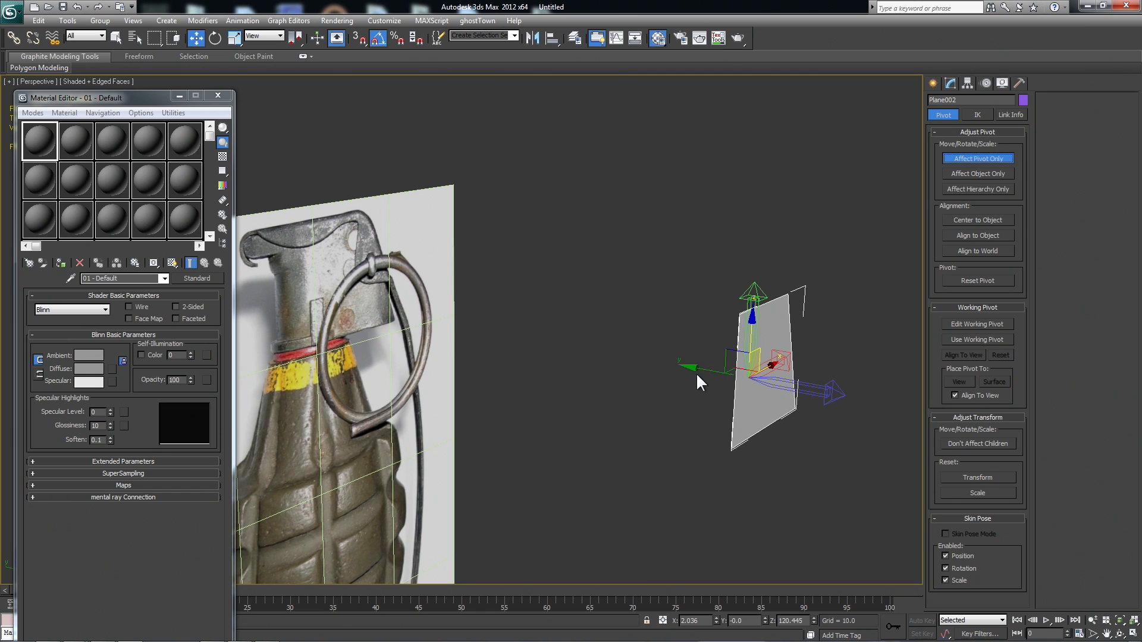
{"action": "left_click_drag", "start_coordinate": [668, 355], "coordinate": [649, 348]}
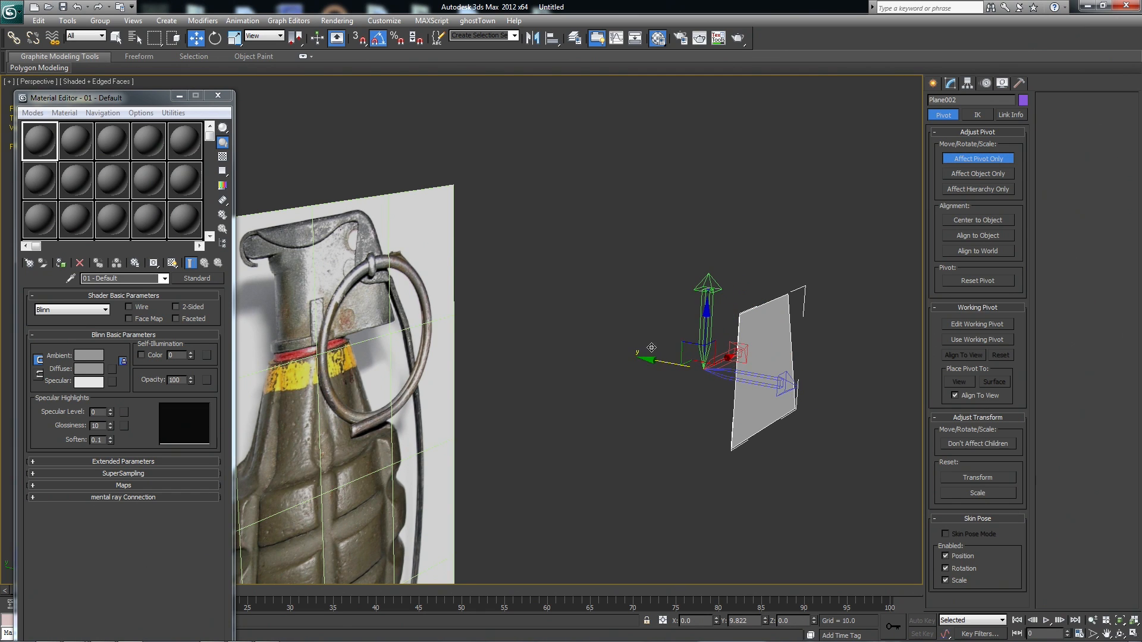
{"action": "left_click", "coordinate": [971, 161]}
{"action": "middle_click_drag", "start_coordinate": [870, 267], "coordinate": [836, 277], "text": "alt"}
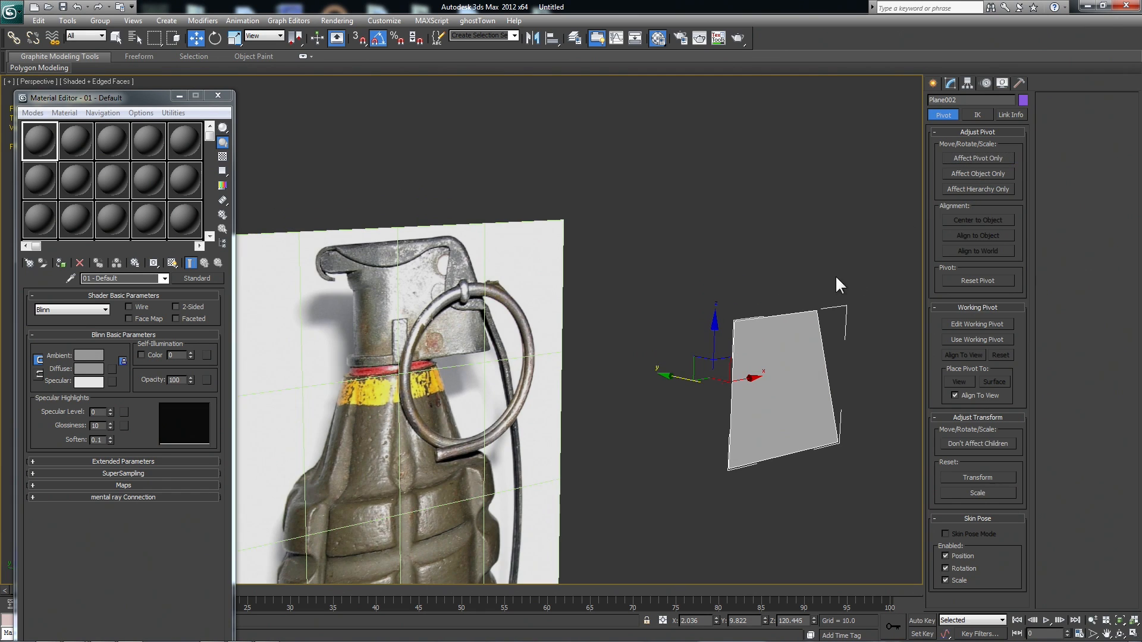
{"action": "left_click", "coordinate": [951, 83]}
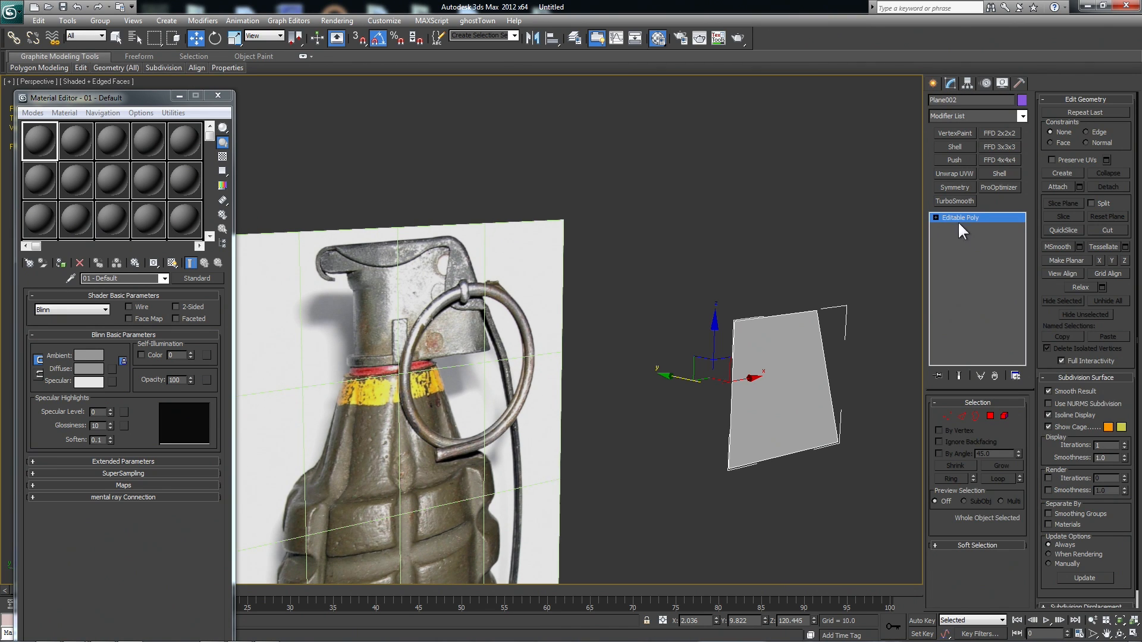
Apply a Symmetry modifier to the plane, mirror it in depth, and add TurboSmooth with 2 iterations
{"action": "left_click", "coordinate": [955, 188]}
{"action": "left_click", "coordinate": [994, 424]}
{"action": "middle_click_drag", "start_coordinate": [893, 433], "coordinate": [777, 415], "text": "alt"}
{"action": "left_click", "coordinate": [955, 201]}
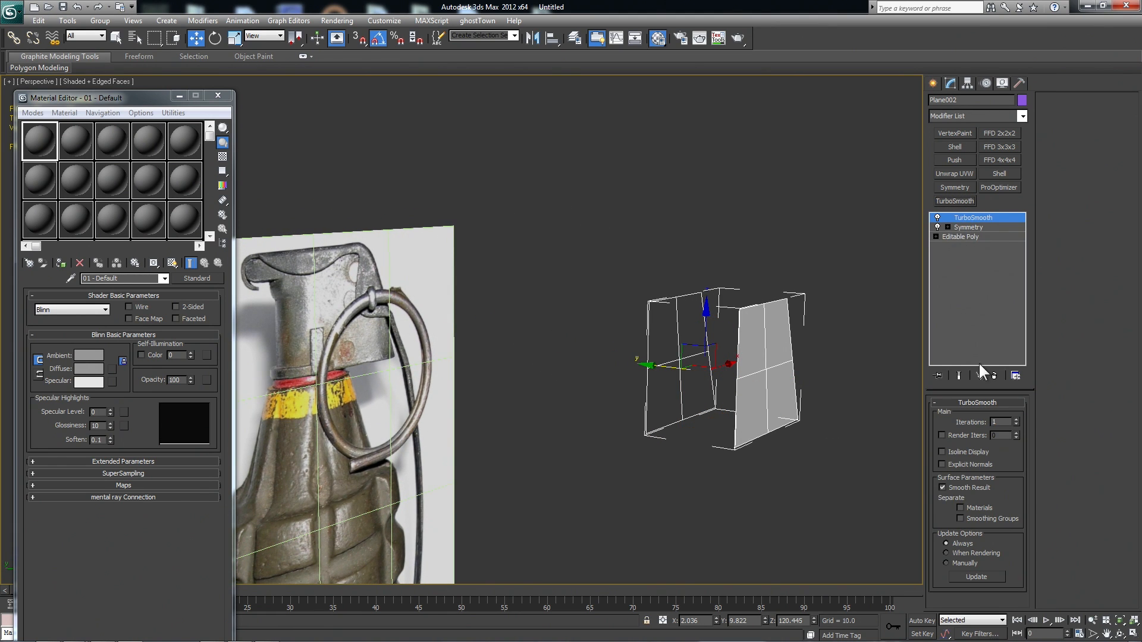
{"action": "left_click", "coordinate": [1017, 420]}
{"action": "middle_click_drag", "start_coordinate": [897, 429], "coordinate": [760, 360], "text": "alt"}
{"action": "middle_click_drag", "start_coordinate": [823, 380], "coordinate": [856, 363], "text": "alt"}
Extrude the plane's near vertical edge toward the mirrored half, ending at about X -11.82 and Y 9.93
{"action": "left_click", "coordinate": [958, 236]}
{"action": "middle_click_drag", "start_coordinate": [772, 379], "coordinate": [898, 404], "text": "alt"}
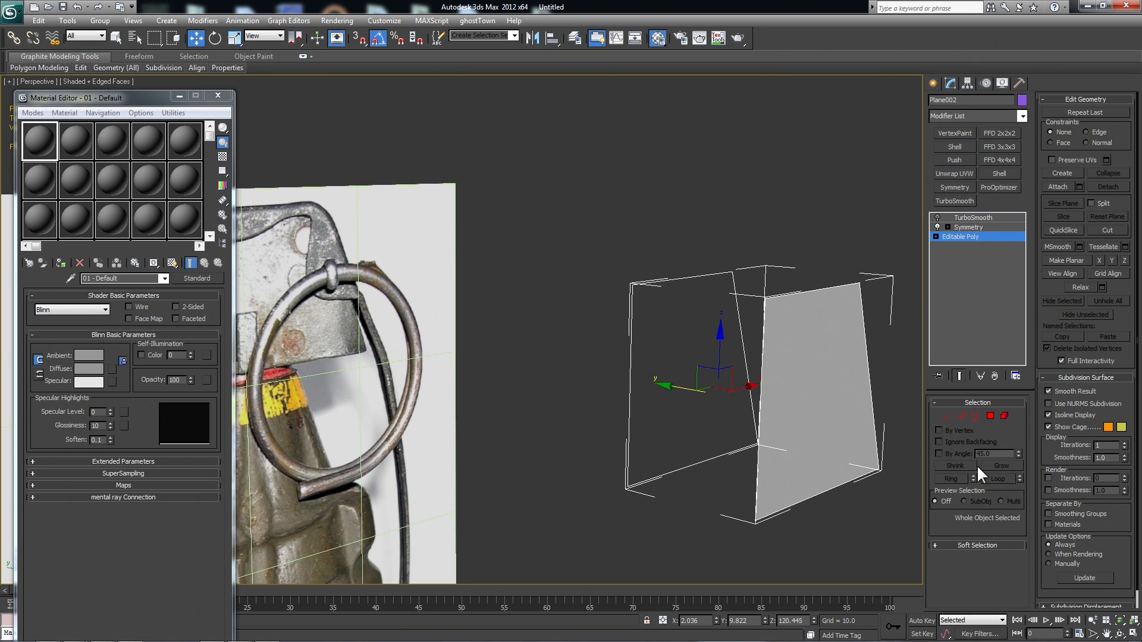
{"action": "left_click", "coordinate": [969, 421]}
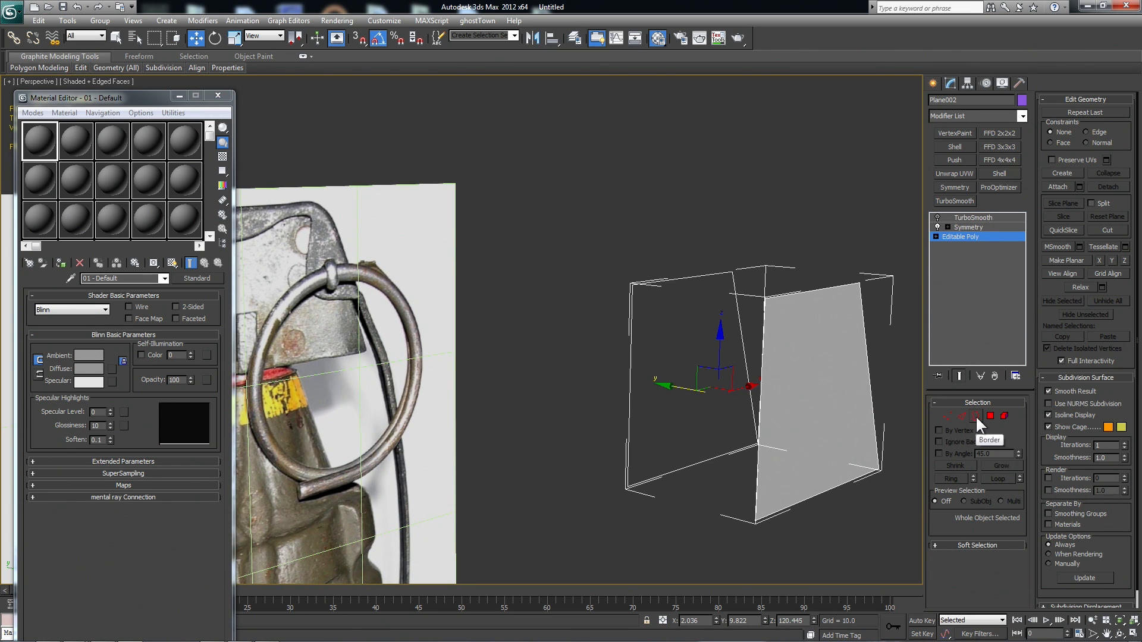
{"action": "middle_click_drag", "start_coordinate": [791, 323], "coordinate": [779, 448], "text": "alt"}
{"action": "left_click", "coordinate": [778, 450]}
{"action": "left_click_drag", "start_coordinate": [777, 450], "coordinate": [726, 429], "text": "shift"}
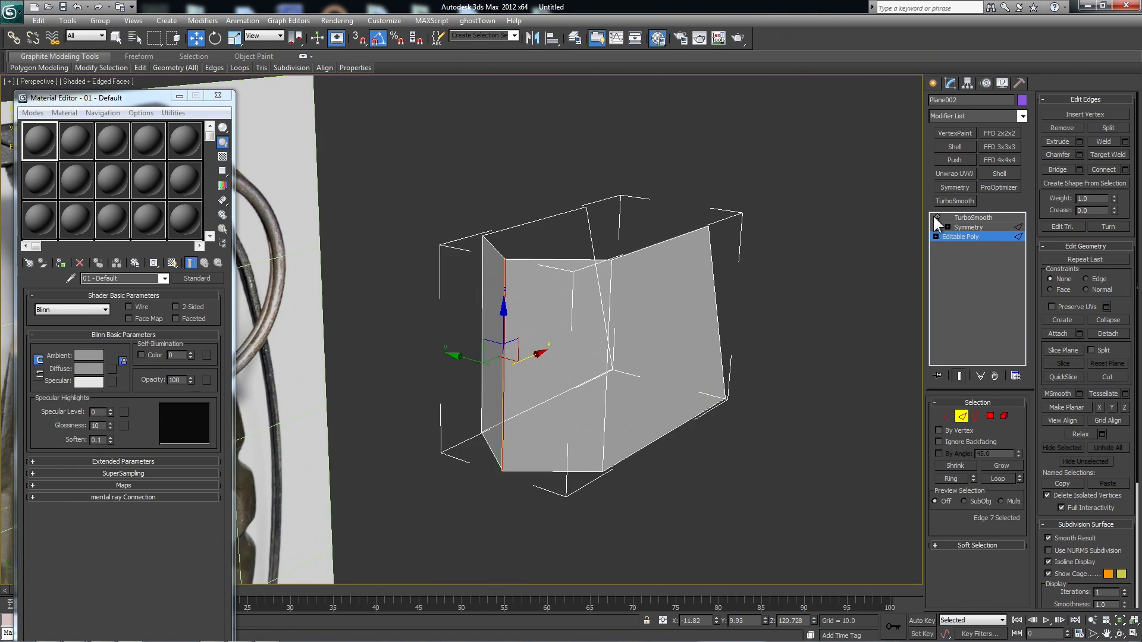
{"action": "left_click", "coordinate": [937, 217]}
Try an extra vertical edge across the middle of the shell's narrow end and remove it with its vertices
{"action": "middle_click_drag", "start_coordinate": [755, 334], "coordinate": [689, 416], "text": "alt"}
{"action": "scroll", "coordinate": [698, 375], "scroll_direction": "down", "scroll_amount": 3}
{"action": "scroll", "coordinate": [699, 375], "scroll_direction": "up", "scroll_amount": 3}
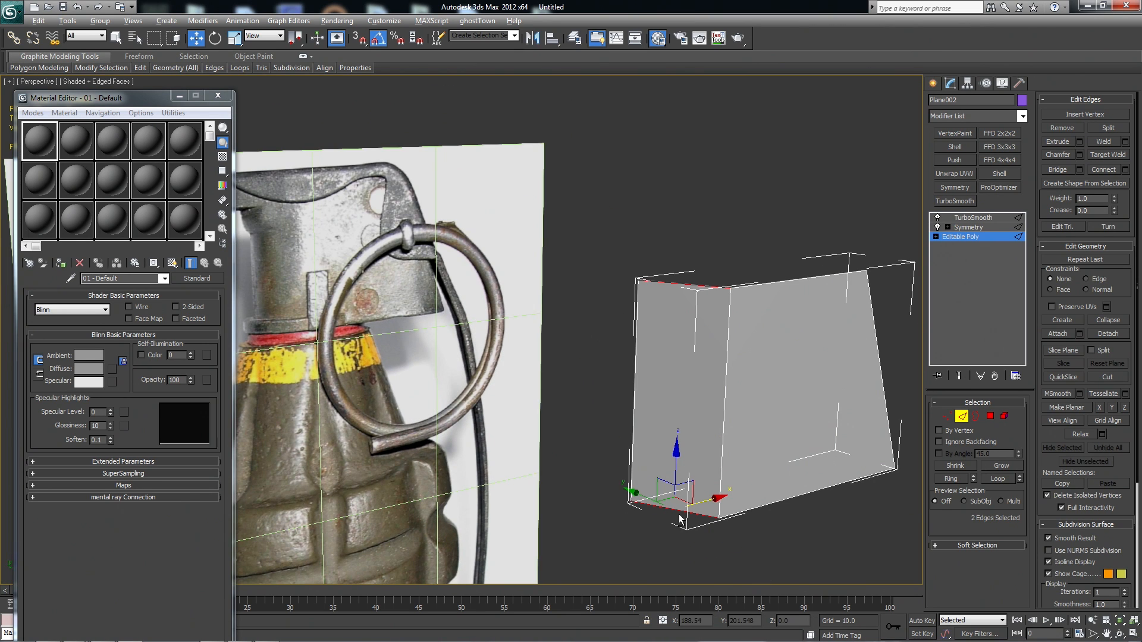
{"action": "left_click", "coordinate": [677, 500]}
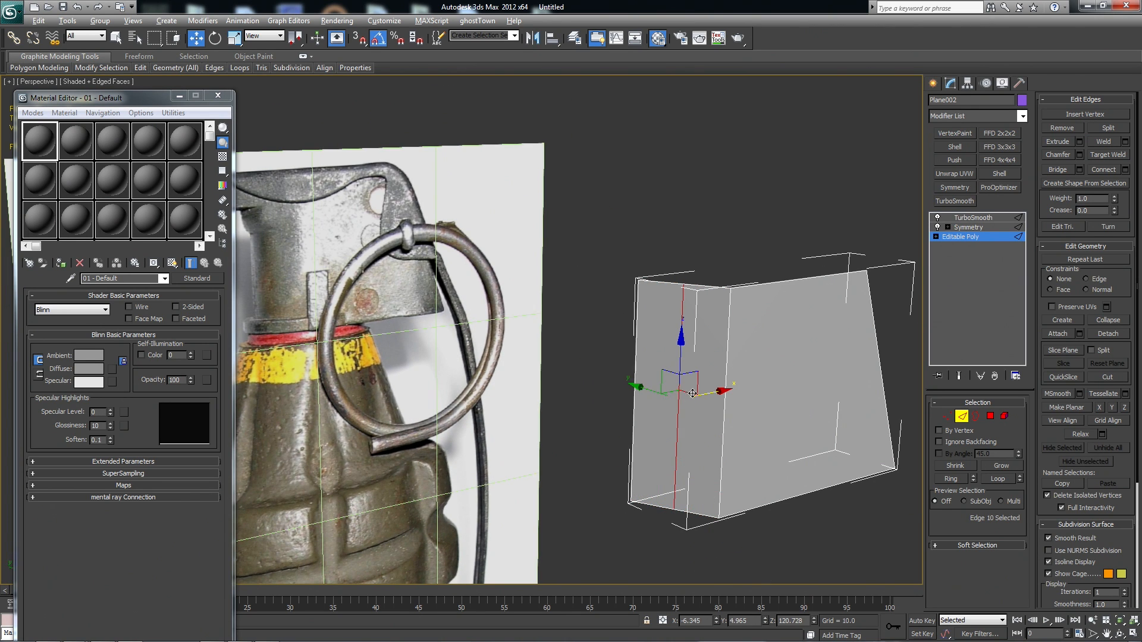
{"action": "key", "text": "ctrl+BackSpace"}
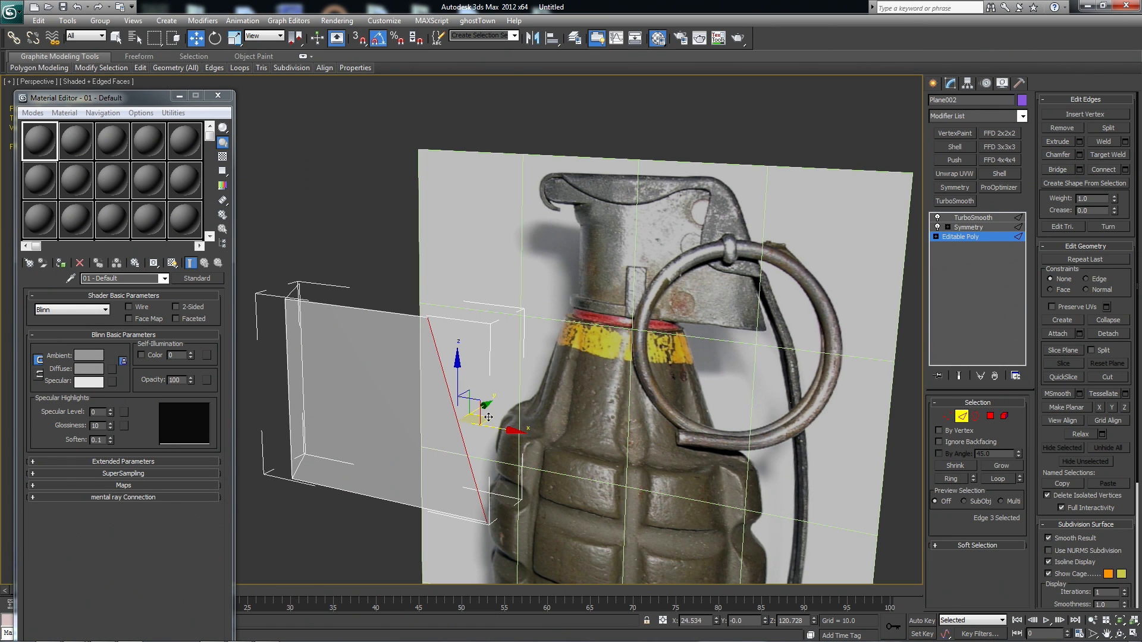
Extrude the slanted vertical edge toward the mirrored half to about X 27.48, Y 7.286, and check the smoothed shell
{"action": "left_click_drag", "start_coordinate": [489, 417], "coordinate": [524, 401]}
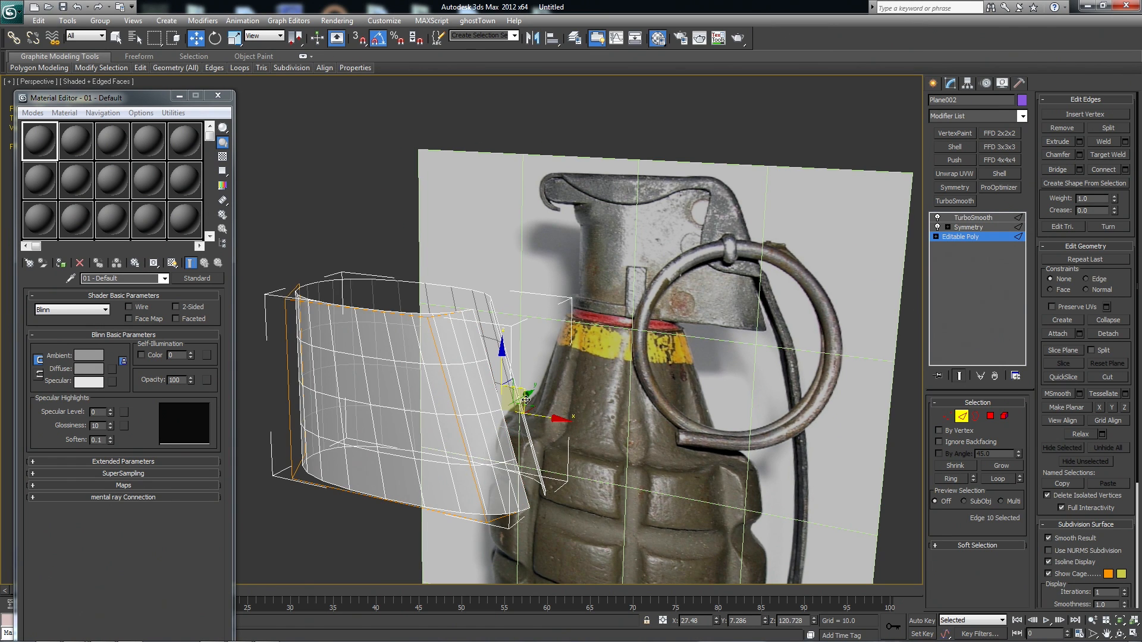
{"action": "middle_click_drag", "start_coordinate": [575, 417], "coordinate": [542, 431], "text": "alt"}
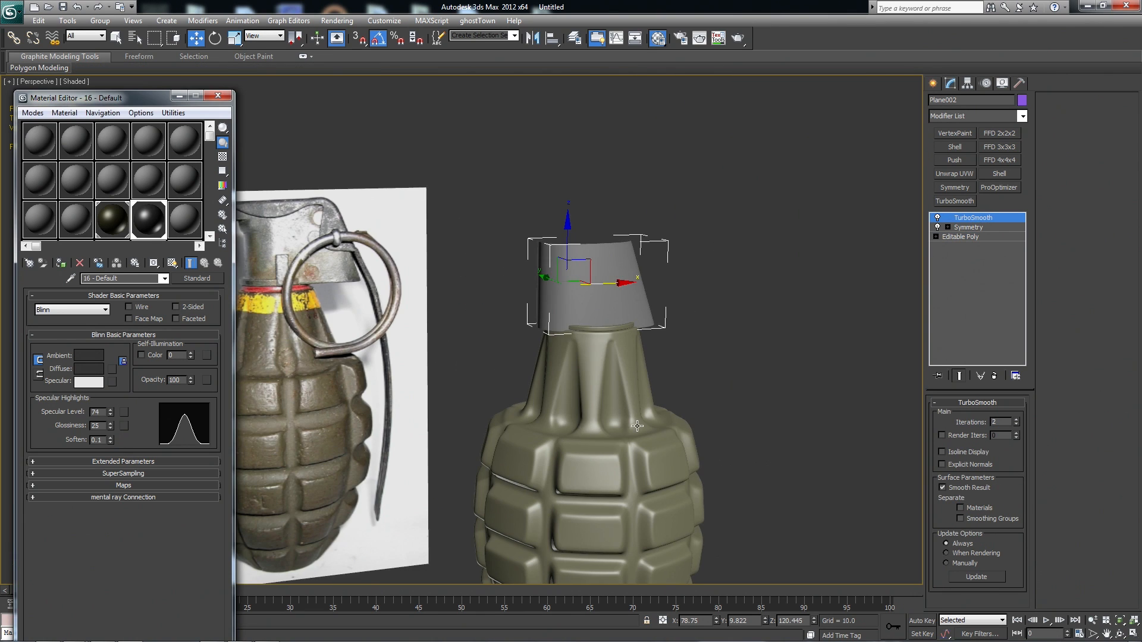
{"action": "middle_click_drag", "start_coordinate": [603, 432], "coordinate": [633, 421], "text": "alt"}
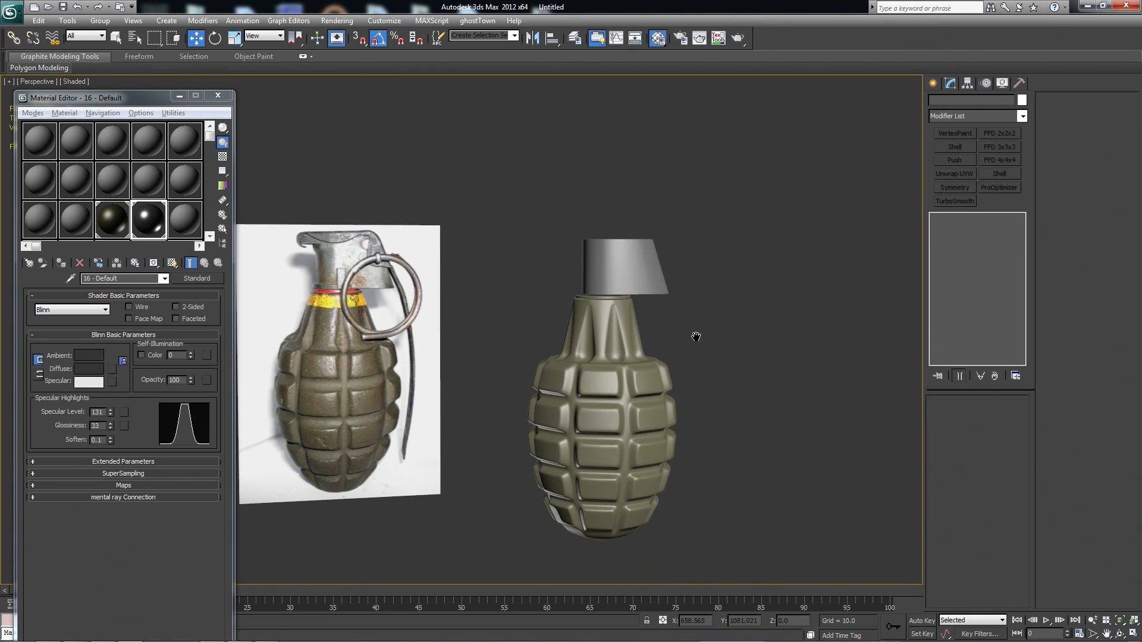
{"action": "mouse_move", "coordinate": [694, 335]}
{"action": "middle_mouse_down"}
{"action": "mouse_move", "coordinate": [773, 325]}
{"action": "mouse_move", "coordinate": [769, 315]}
{"action": "middle_mouse_up"}
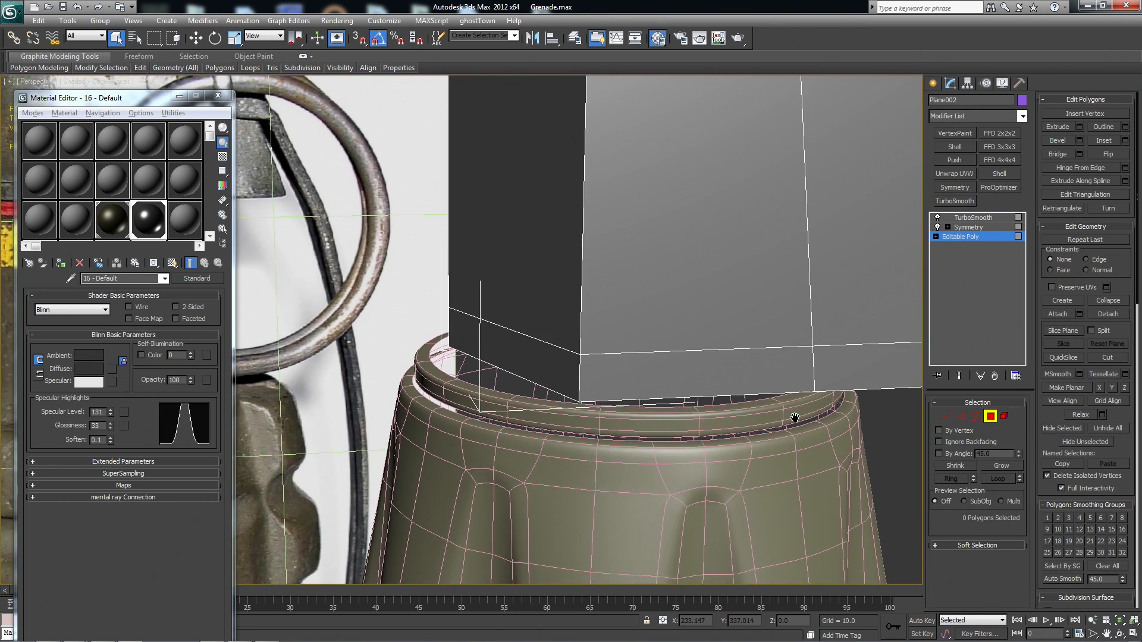
Cut a horizontal edge low across the head's side and around its narrow end, just above the neck
{"action": "key", "text": "alt+c"}
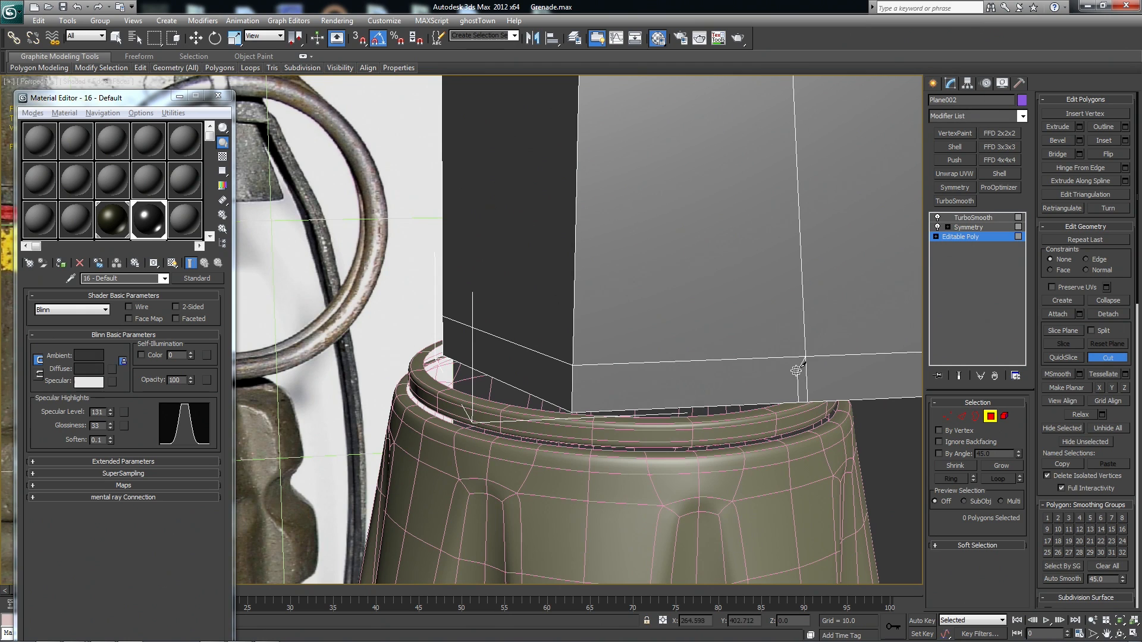
{"action": "left_click", "coordinate": [796, 367]}
{"action": "left_click", "coordinate": [573, 372]}
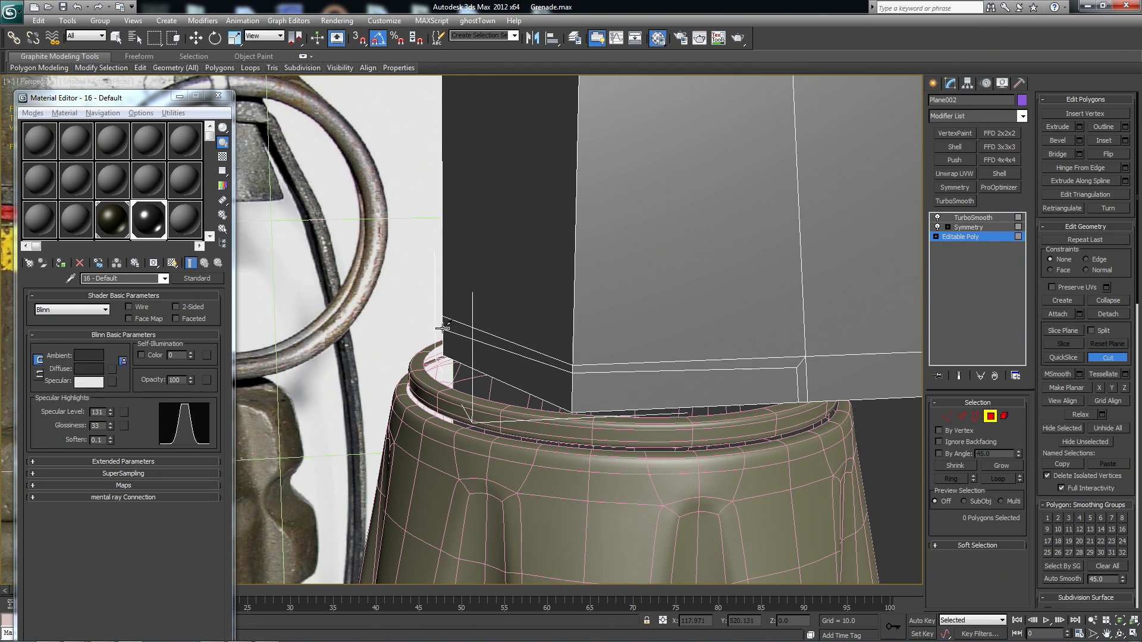
{"action": "left_click", "coordinate": [442, 324]}
{"action": "middle_click_drag", "start_coordinate": [779, 415], "coordinate": [688, 459]}
Extrude the two polygons of the head's lower band by Local Normal with a height of 2.08
{"action": "key", "text": "2"}
{"action": "left_click", "coordinate": [988, 417]}
{"action": "left_click", "coordinate": [622, 430]}
{"action": "left_click", "coordinate": [436, 421], "text": "ctrl"}
{"action": "scroll", "coordinate": [583, 392], "scroll_direction": "down", "scroll_amount": 2}
{"action": "middle_click_drag", "start_coordinate": [619, 396], "coordinate": [661, 362]}
{"action": "left_click", "coordinate": [1080, 127]}
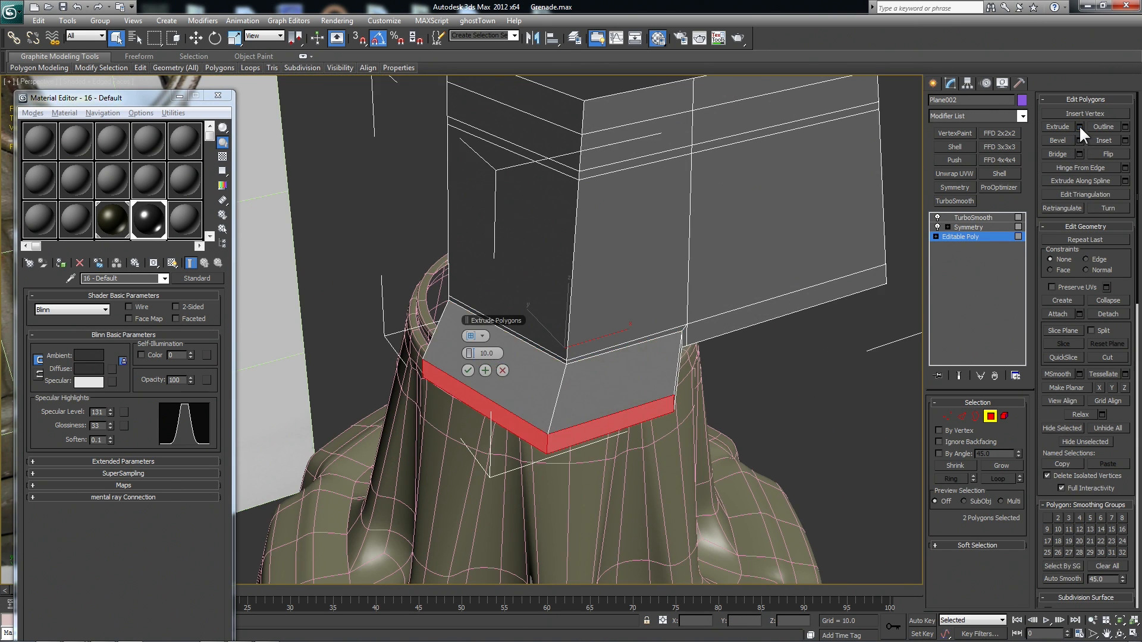
{"action": "left_click", "coordinate": [483, 337]}
{"action": "left_click", "coordinate": [513, 355]}
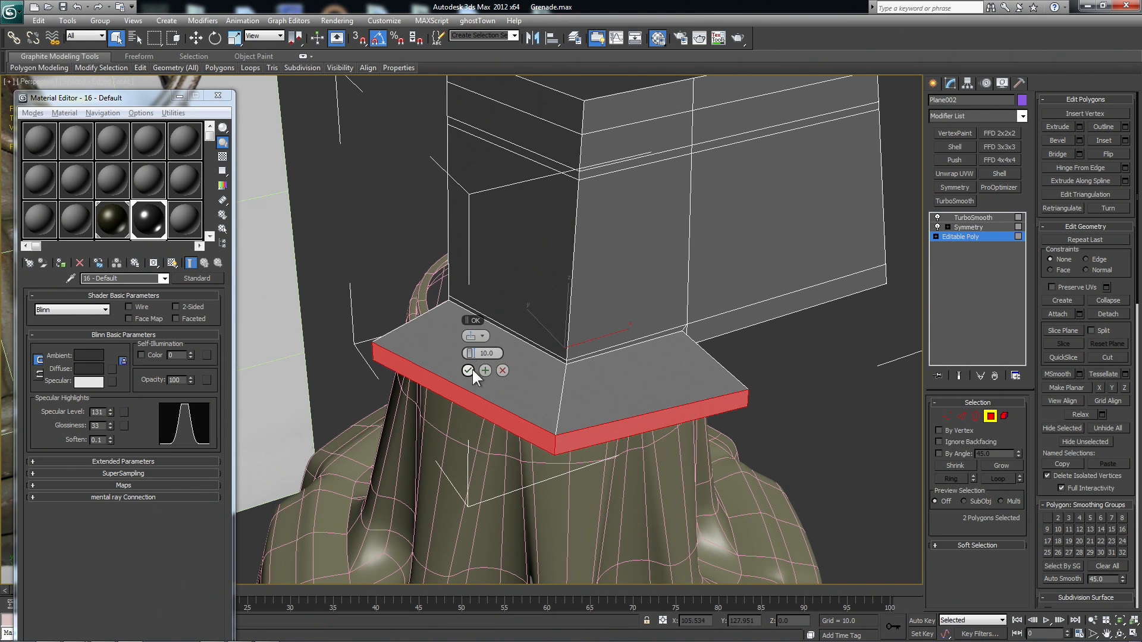
{"action": "left_click_drag", "start_coordinate": [465, 355], "coordinate": [424, 357]}
{"action": "scroll", "coordinate": [694, 359], "scroll_direction": "up", "scroll_amount": 5}
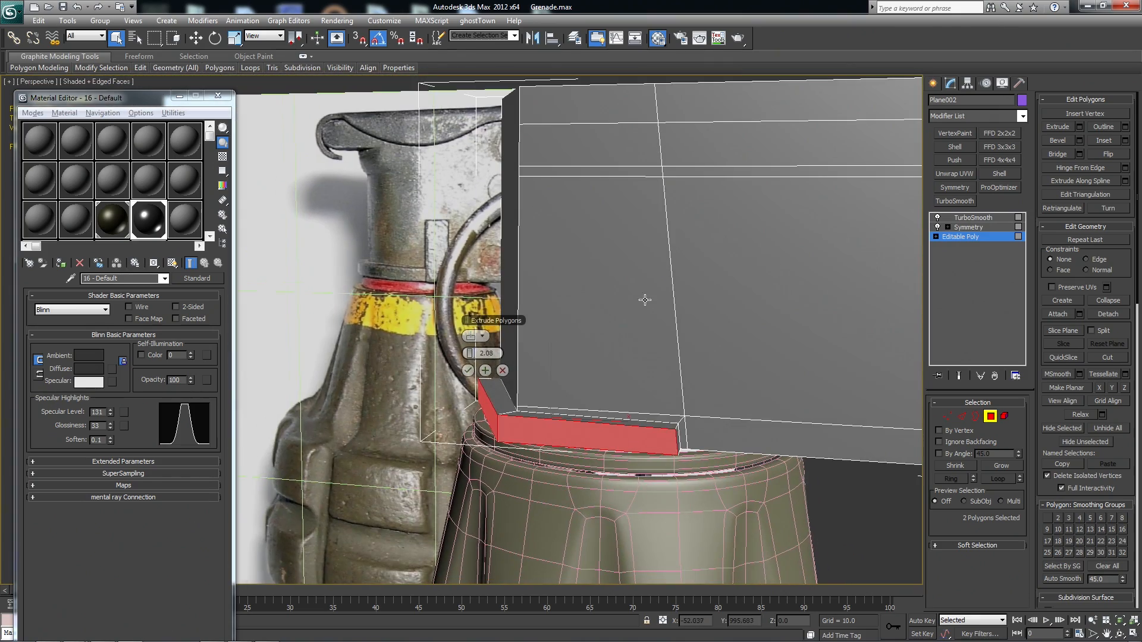
{"action": "middle_click_drag", "start_coordinate": [649, 301], "coordinate": [670, 306]}
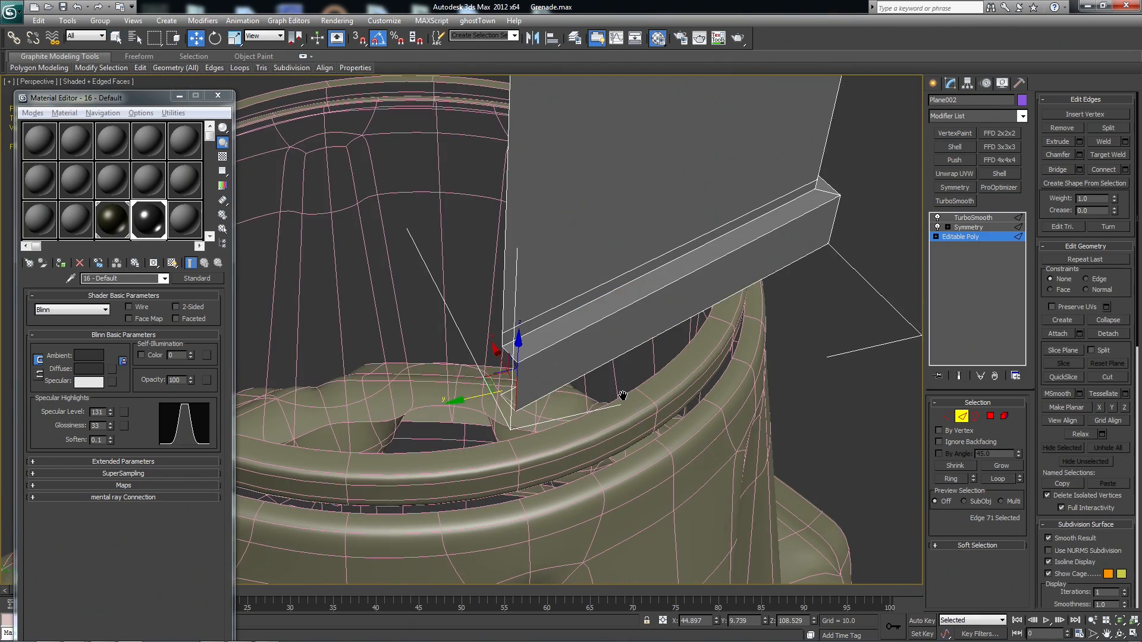
Move the lower band's end edge along Y to about 9.881 at the symmetry seam, using the smoothed result as reference
{"action": "key", "text": "shift+e"}
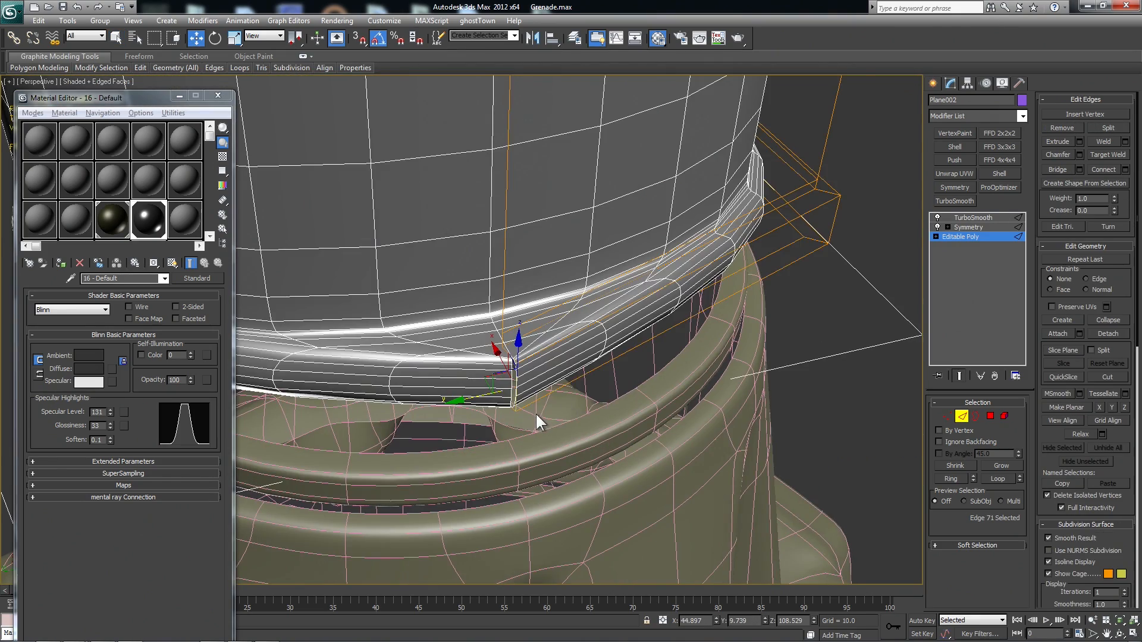
{"action": "scroll", "coordinate": [533, 412], "scroll_direction": "up", "scroll_amount": 2}
{"action": "left_click_drag", "start_coordinate": [511, 425], "coordinate": [505, 425]}
{"action": "scroll", "coordinate": [586, 392], "scroll_direction": "down", "scroll_amount": 5}
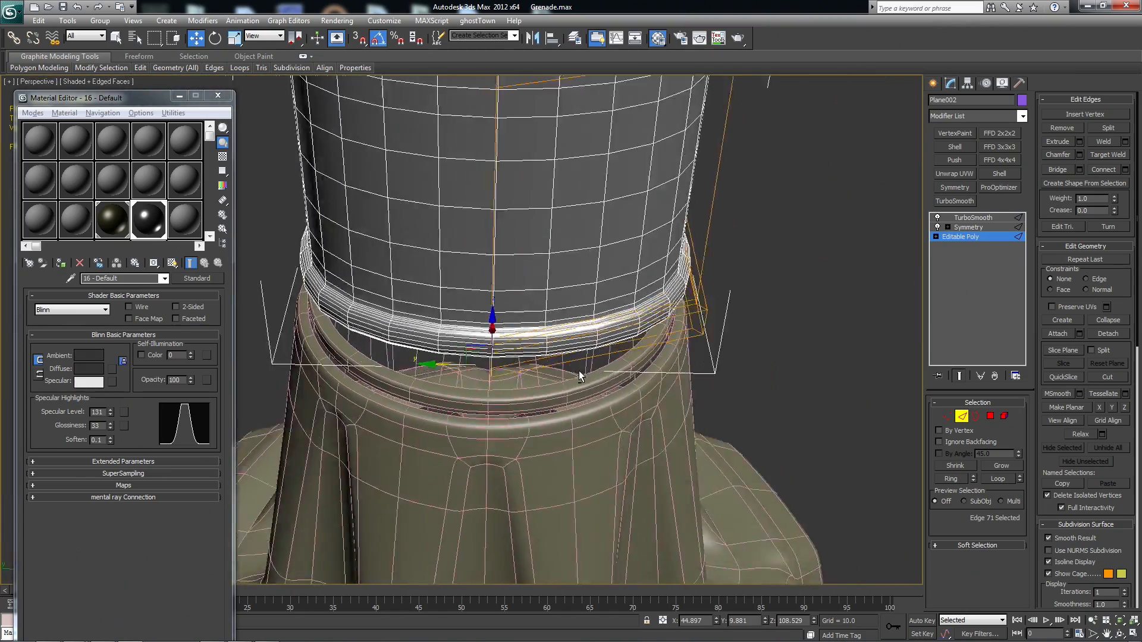
{"action": "middle_click_drag", "start_coordinate": [583, 371], "coordinate": [571, 381], "text": "alt"}
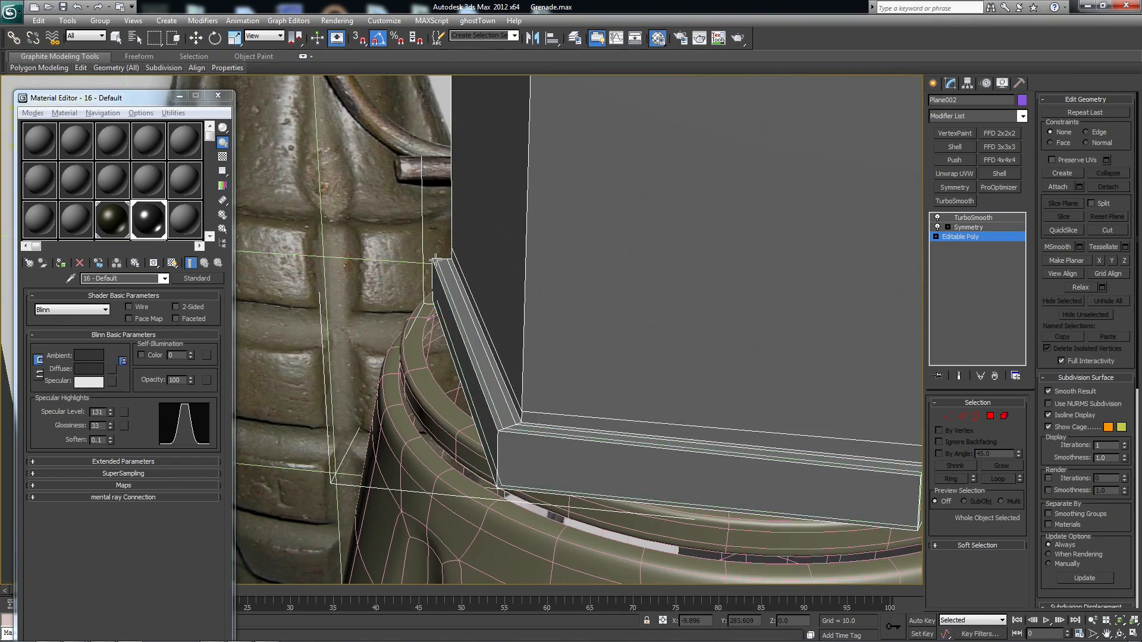
Shift the upper horizontal edge on the head's narrow end slightly outward along X and compare the smoothed result
{"action": "mouse_move", "coordinate": [435, 260]}
{"action": "middle_mouse_down", "text": "alt"}
{"action": "mouse_move", "coordinate": [604, 288]}
{"action": "mouse_move", "coordinate": [694, 329]}
{"action": "mouse_move", "coordinate": [798, 312]}
{"action": "mouse_move", "coordinate": [773, 264]}
{"action": "middle_mouse_up", "text": "alt"}
{"action": "key", "text": "shift+e"}
{"action": "key", "text": "F4"}
{"action": "scroll", "coordinate": [774, 266], "scroll_direction": "down", "scroll_amount": 3}
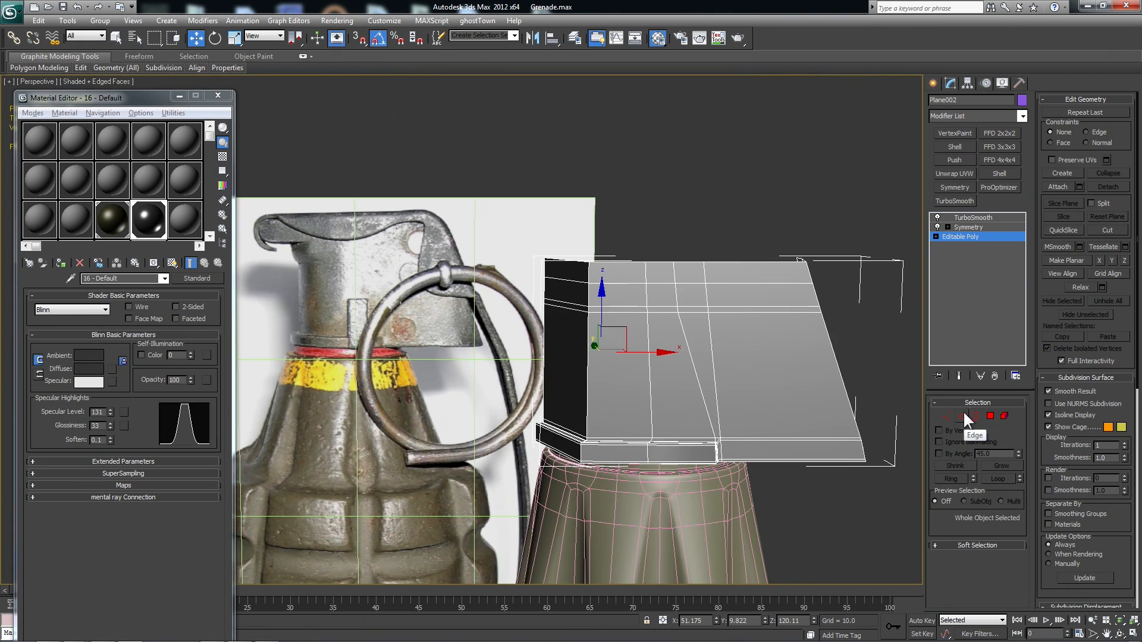
{"action": "left_click", "coordinate": [962, 416]}
{"action": "left_click", "coordinate": [578, 282]}
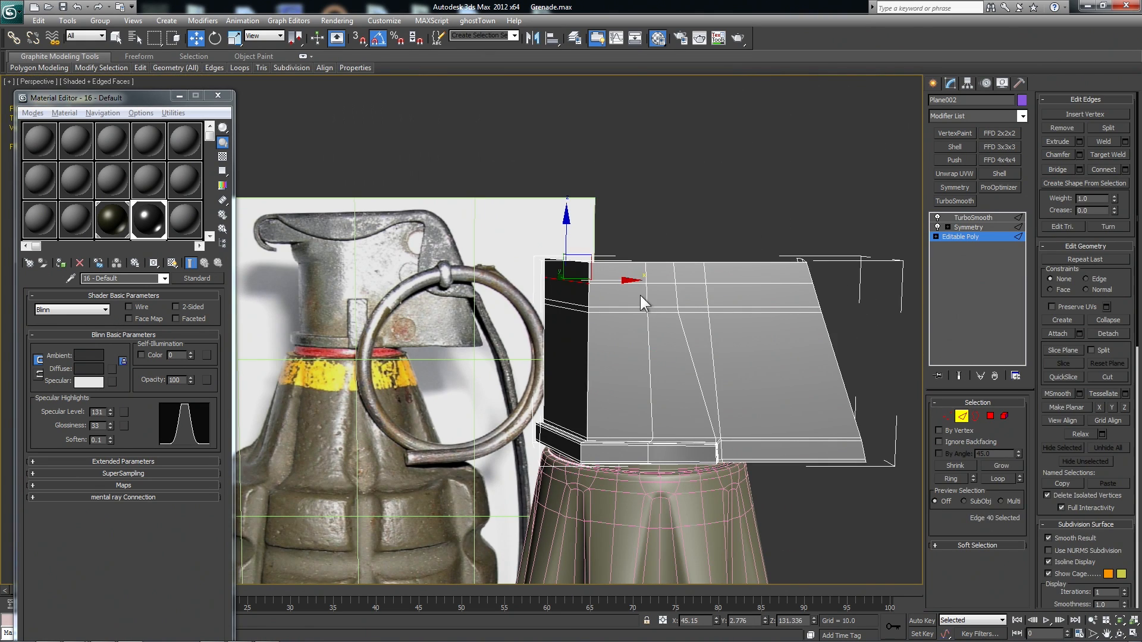
{"action": "key", "text": "ctrl+e"}
{"action": "left_click_drag", "start_coordinate": [606, 285], "coordinate": [601, 284]}
{"action": "key", "text": "ctrl+e"}
{"action": "left_click", "coordinate": [578, 300]}
{"action": "key", "text": "ctrl+e"}
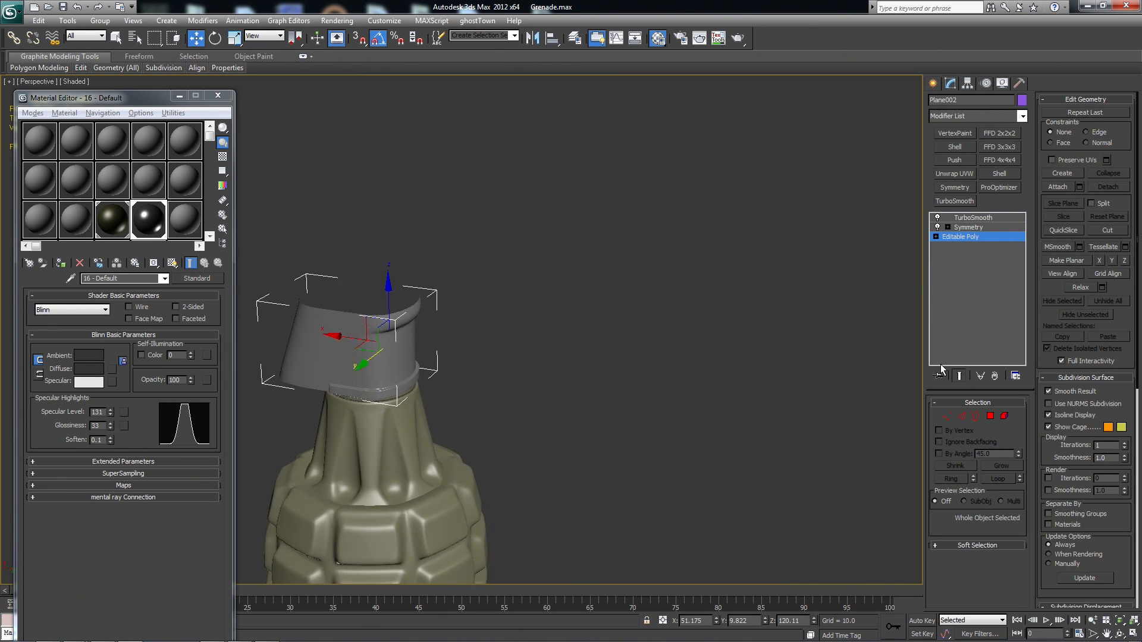
In the front view, extrude the head's top edge along the reference's curled hook to about X -15.69, Z 139.298
{"action": "middle_click_drag", "start_coordinate": [880, 363], "coordinate": [762, 346], "text": "alt"}
{"action": "key", "text": "f"}
{"action": "key", "text": "z"}
{"action": "scroll", "coordinate": [676, 401], "scroll_direction": "down", "scroll_amount": 5}
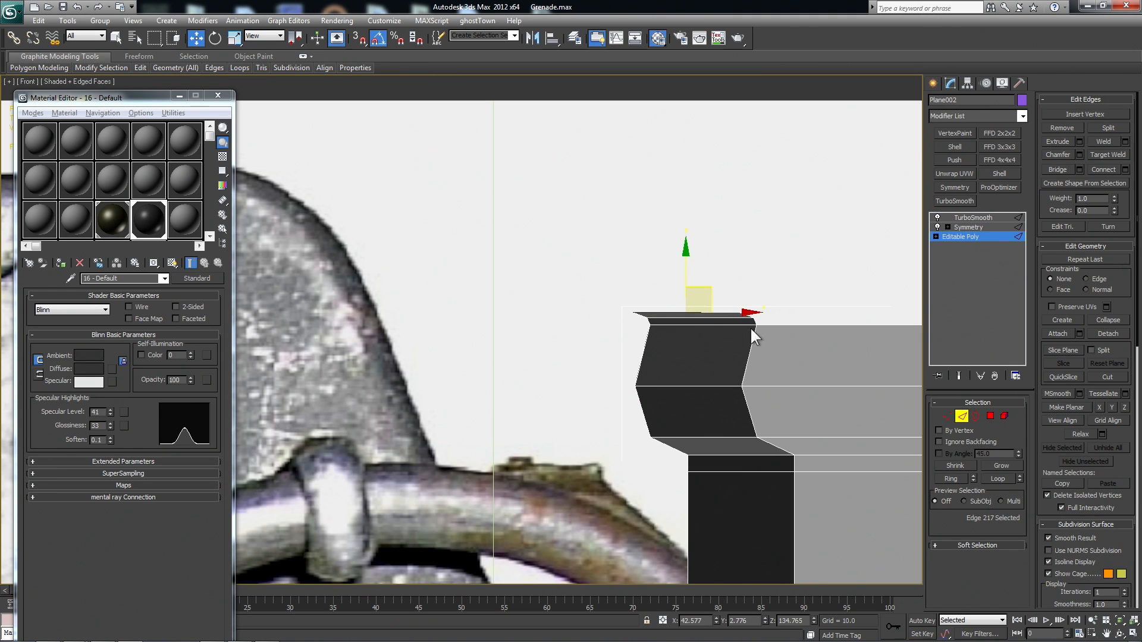
{"action": "left_click_drag", "start_coordinate": [608, 314], "coordinate": [614, 324], "text": "shift"}
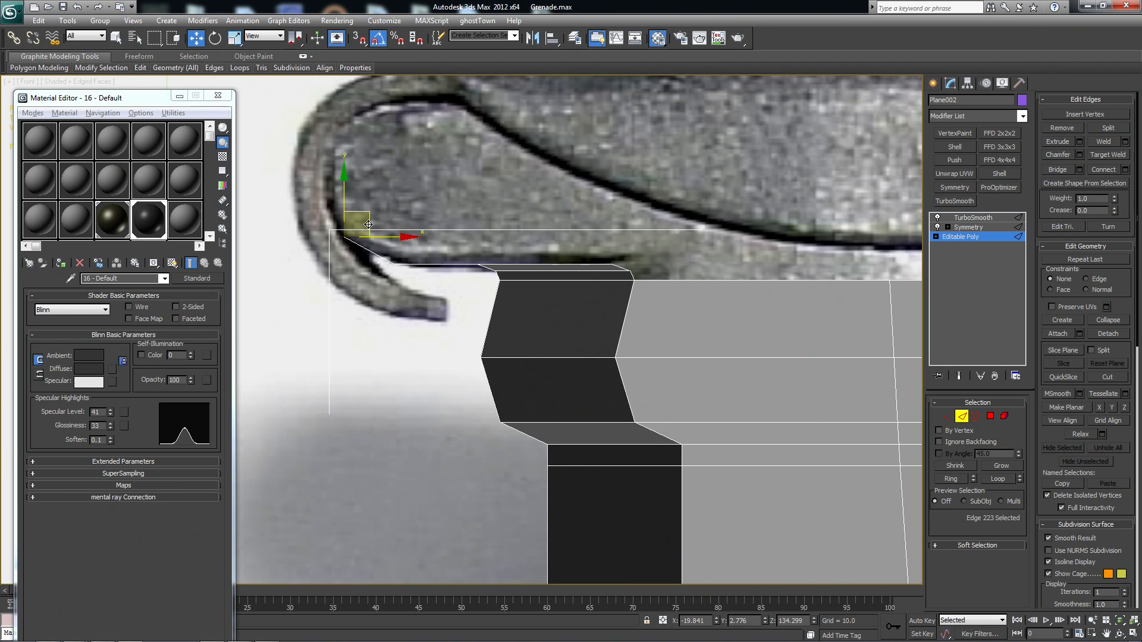
{"action": "left_click_drag", "start_coordinate": [369, 225], "coordinate": [358, 180]}
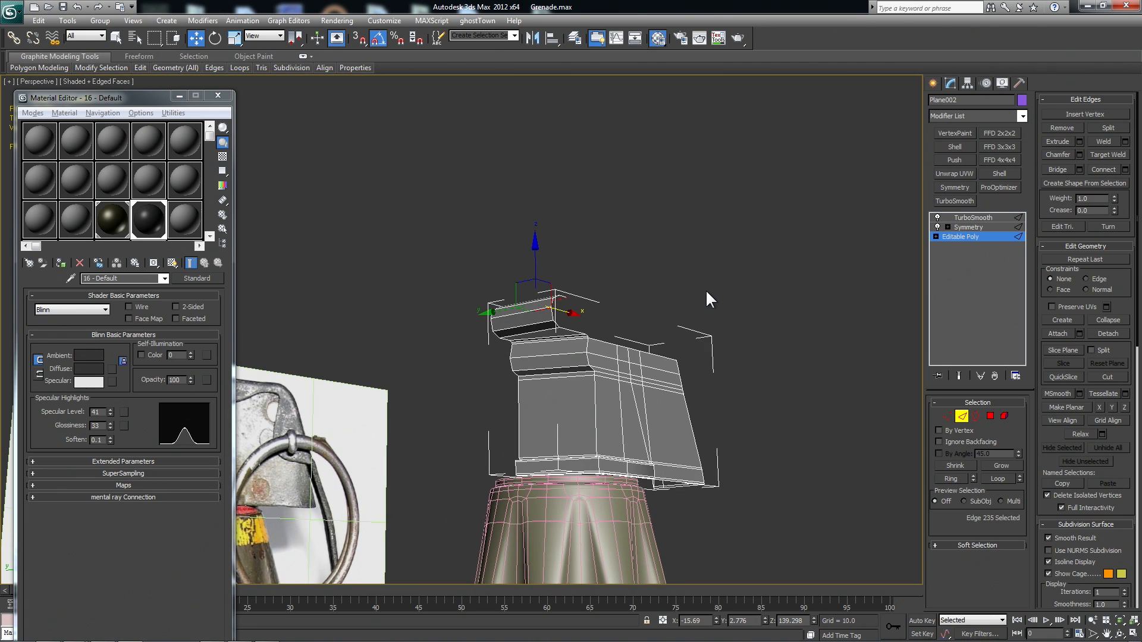
Extrude the hook's four side edges into a narrow strip and target-weld its end vertex to the head side's top corner
{"action": "middle_click_drag", "start_coordinate": [705, 290], "coordinate": [740, 341], "text": "alt"}
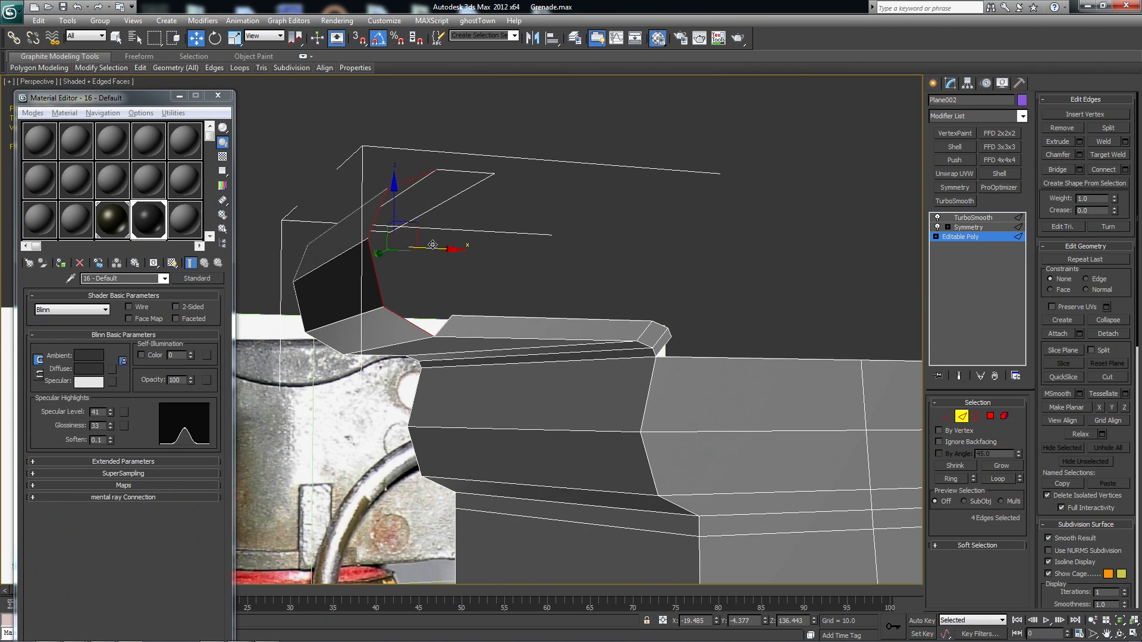
{"action": "left_click_drag", "start_coordinate": [411, 234], "coordinate": [416, 256], "text": "shift"}
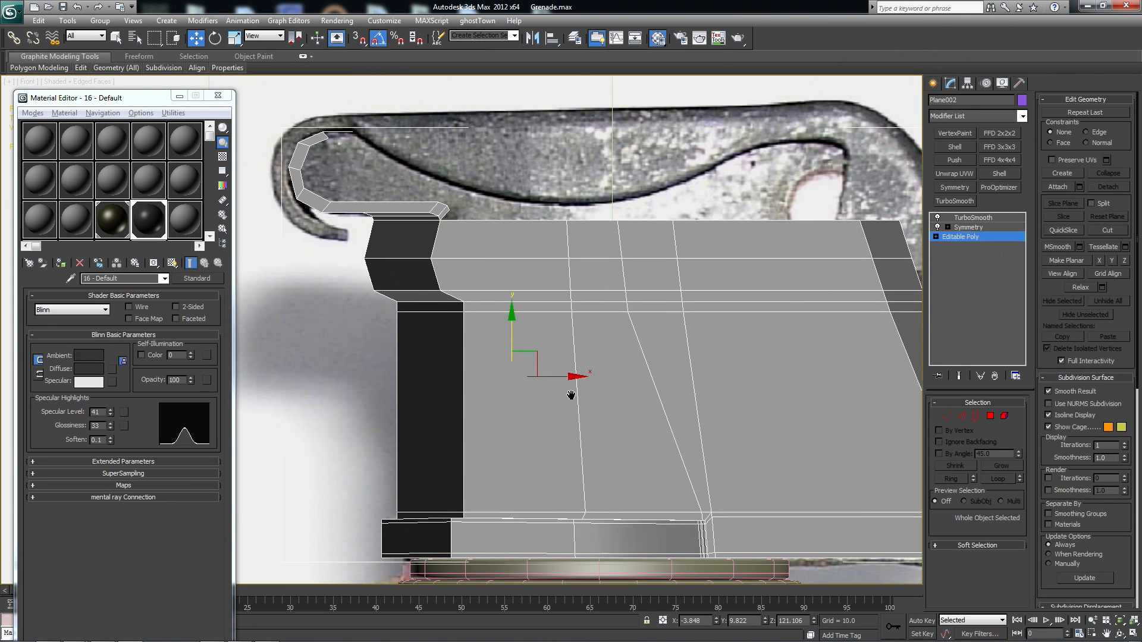
{"action": "middle_click_drag", "start_coordinate": [441, 252], "coordinate": [464, 263]}
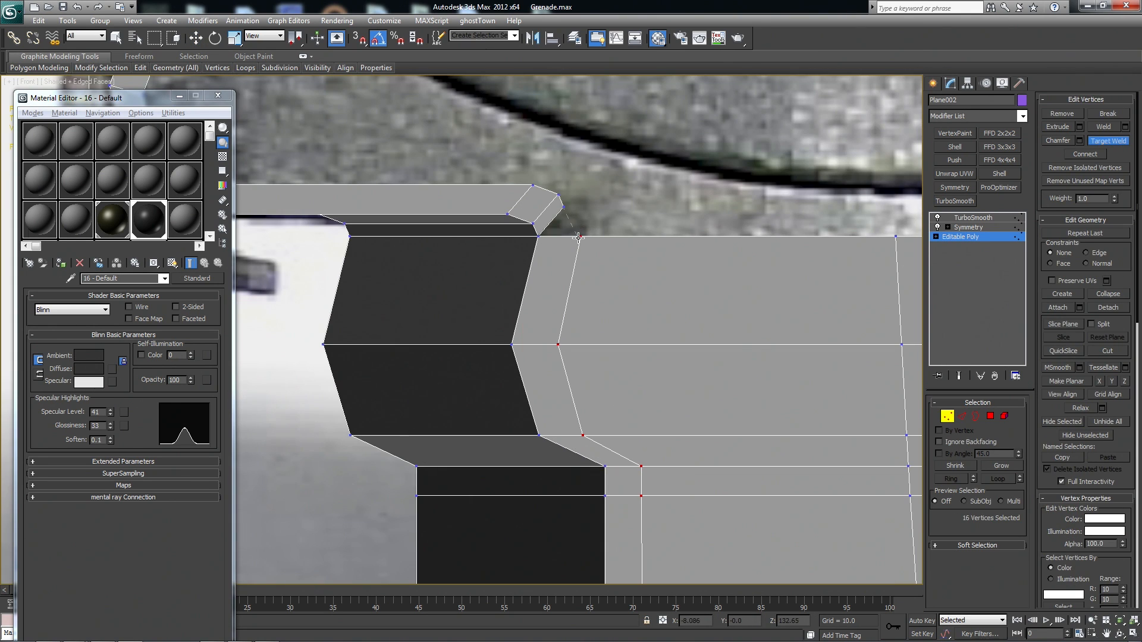
{"action": "left_click", "coordinate": [580, 238]}
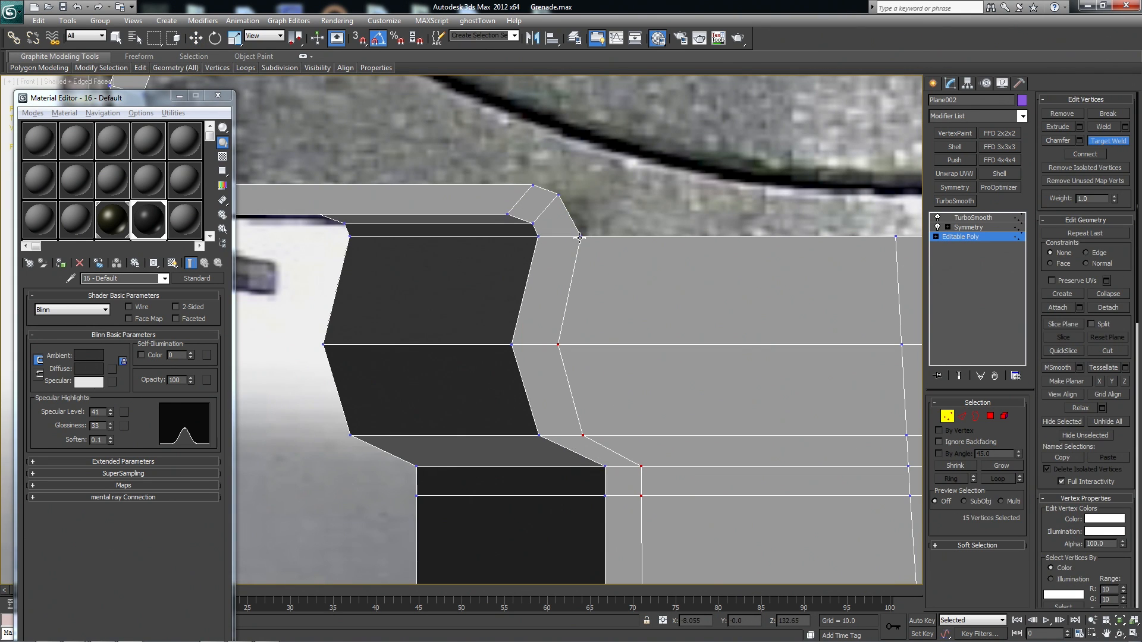
{"action": "right_click", "coordinate": [758, 337]}
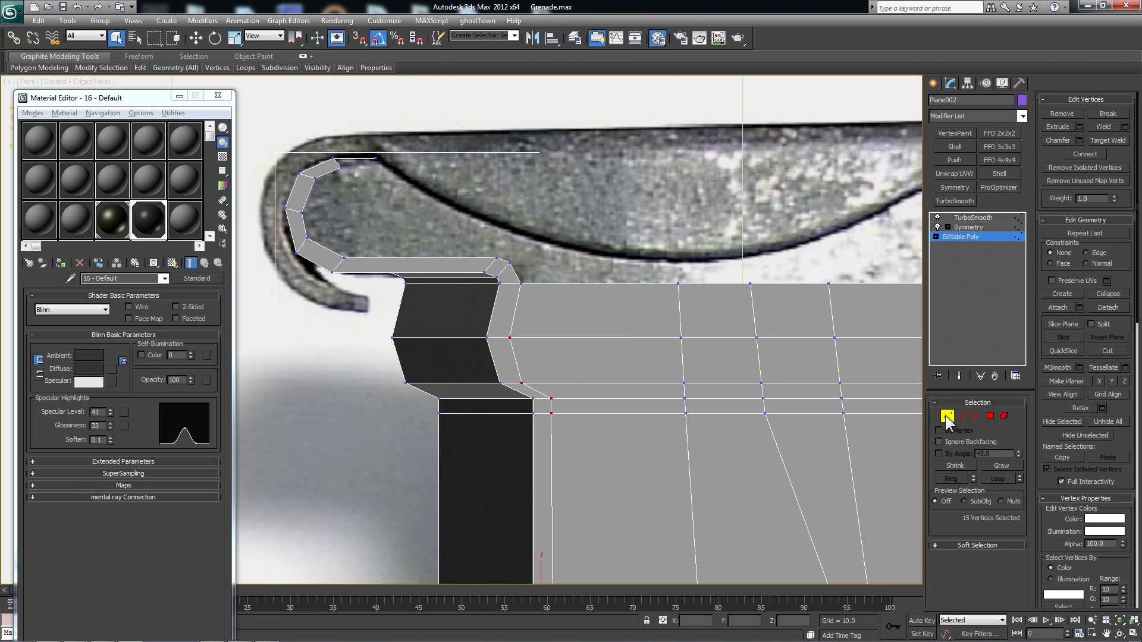
{"action": "left_click", "coordinate": [947, 418]}
{"action": "scroll", "coordinate": [699, 356], "scroll_direction": "down", "scroll_amount": 3}
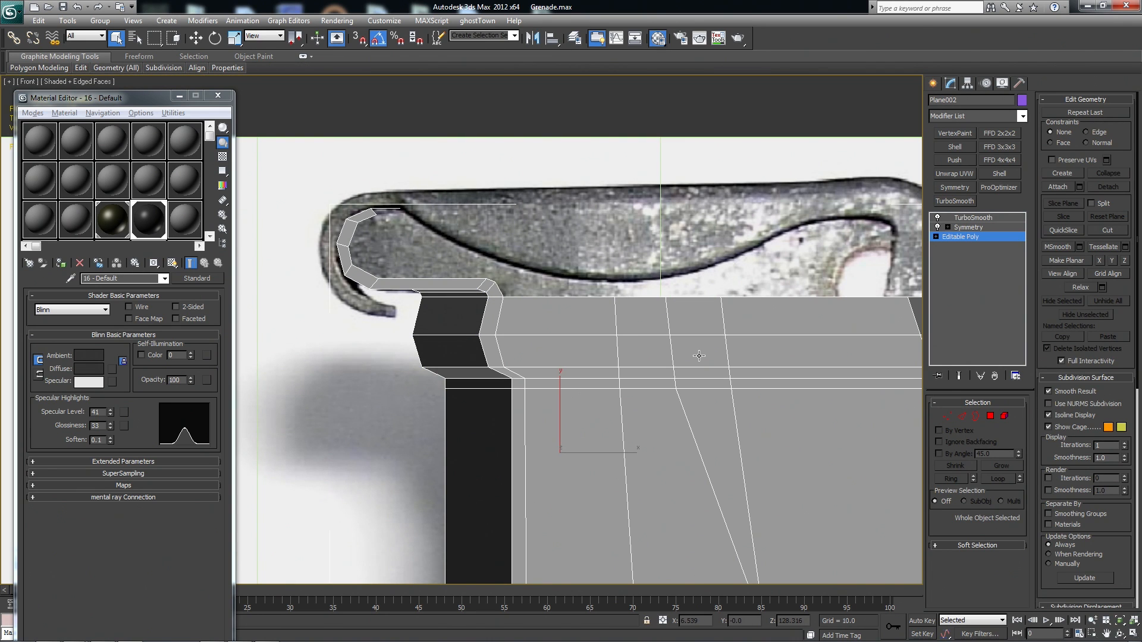
Examine the fuse head and hook in perspective with the smoothed end result shown, with and without edge display
{"action": "key", "text": "p"}
{"action": "scroll", "coordinate": [707, 276], "scroll_direction": "down", "scroll_amount": 5}
{"action": "middle_click_drag", "start_coordinate": [565, 321], "coordinate": [620, 305], "text": "alt"}
{"action": "scroll", "coordinate": [564, 280], "scroll_direction": "up", "scroll_amount": 6}
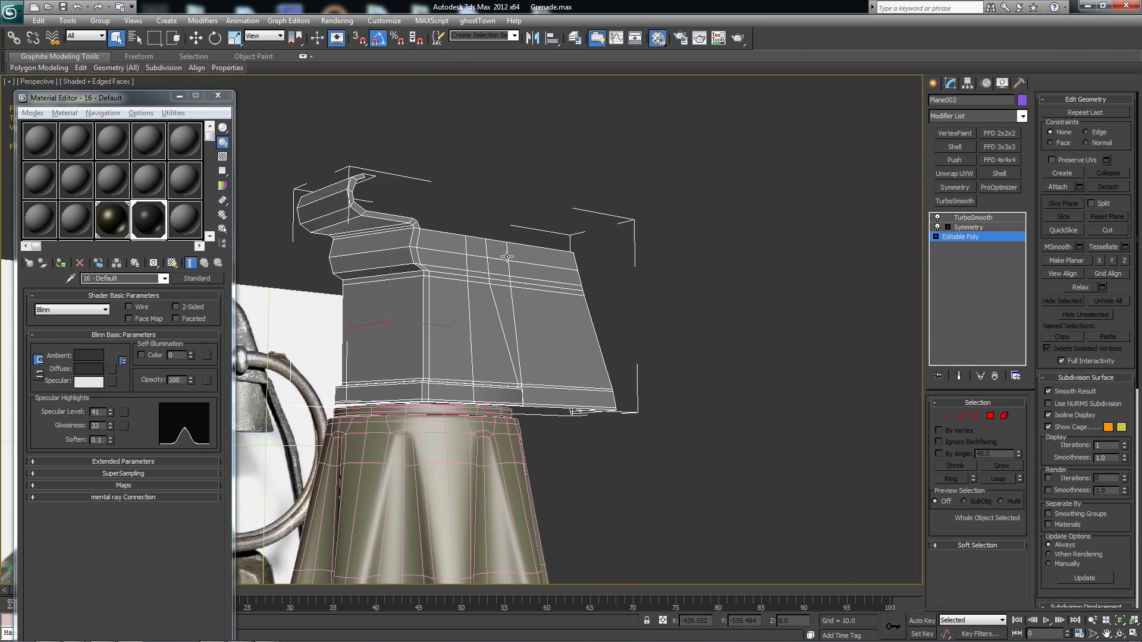
{"action": "scroll", "coordinate": [568, 280], "scroll_direction": "down", "scroll_amount": 1}
{"action": "scroll", "coordinate": [568, 280], "scroll_direction": "down", "scroll_amount": 2}
{"action": "key", "text": "ctrl+e"}
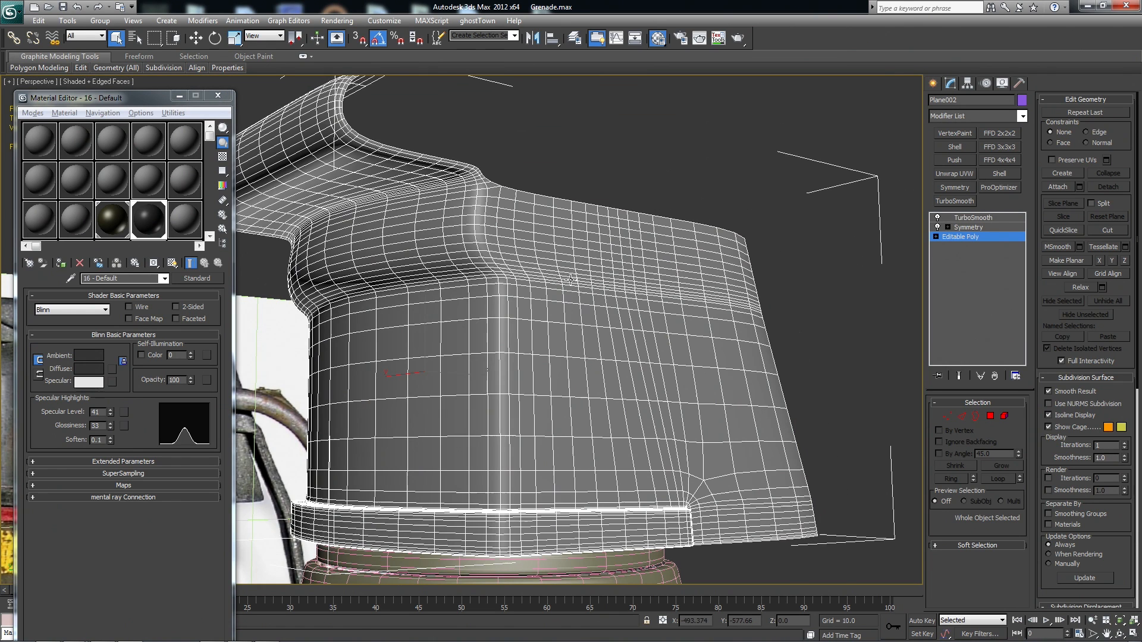
{"action": "middle_click_drag", "start_coordinate": [572, 273], "coordinate": [592, 286]}
{"action": "key", "text": "F4"}
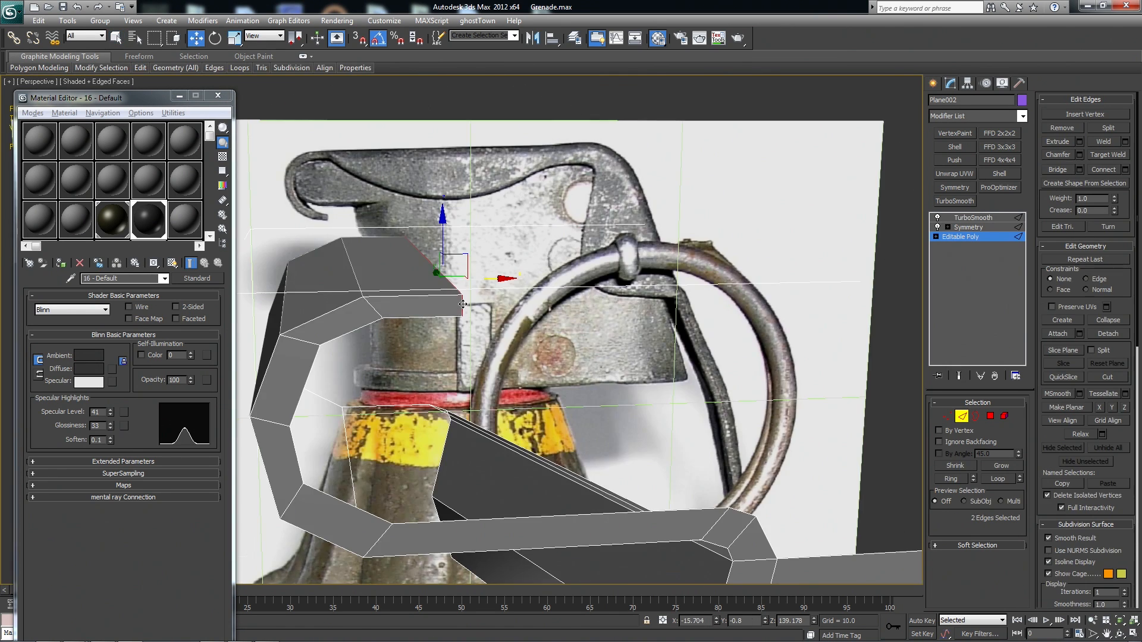
In the front view, extrude the two edges at the hook's upper end along X above the head
{"action": "scroll", "coordinate": [506, 327], "scroll_direction": "up", "scroll_amount": 5}
{"action": "scroll", "coordinate": [473, 274], "scroll_direction": "down", "scroll_amount": 5}
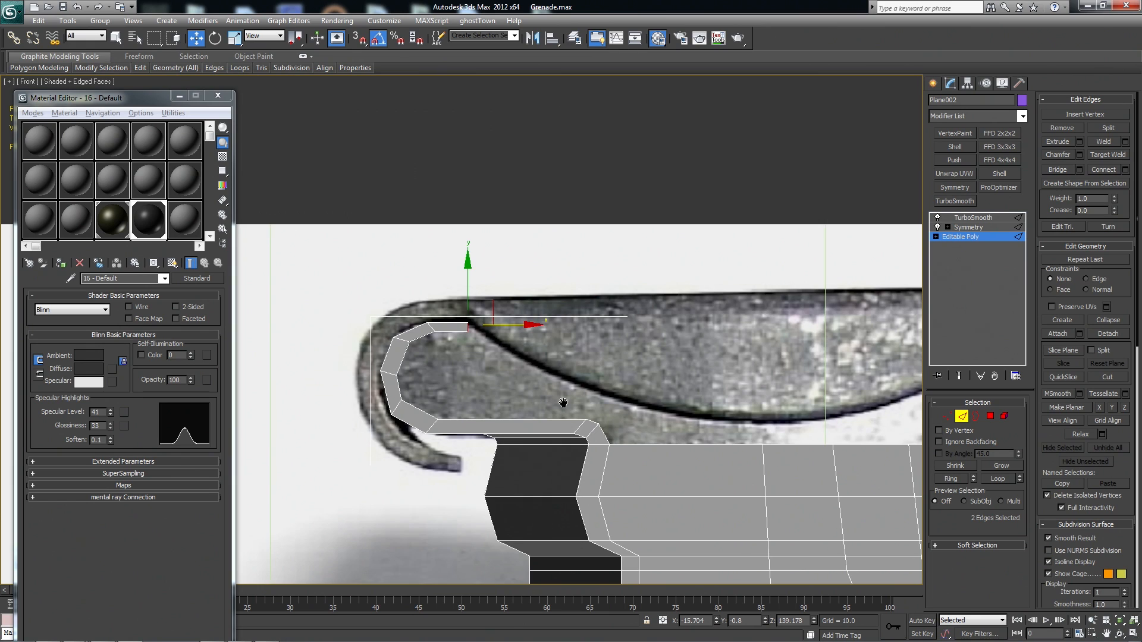
{"action": "middle_click_drag", "start_coordinate": [563, 403], "coordinate": [563, 360]}
{"action": "scroll", "coordinate": [563, 360], "scroll_direction": "up", "scroll_amount": 1}
{"action": "left_click_drag", "start_coordinate": [487, 244], "coordinate": [655, 241], "text": "shift"}
Bridge the facing inner edges of the hook strip, section by section, to fill the hook's open side
{"action": "left_click", "coordinate": [566, 251]}
{"action": "left_click", "coordinate": [559, 376], "text": "ctrl"}
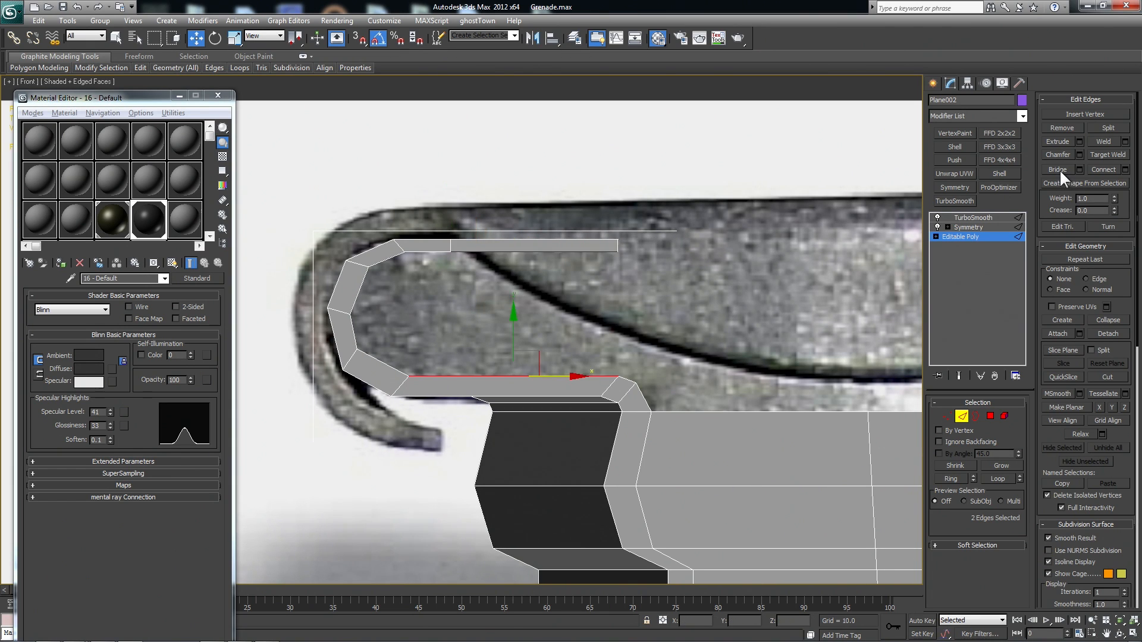
{"action": "left_click", "coordinate": [1057, 169]}
{"action": "left_click", "coordinate": [429, 251]}
{"action": "left_click", "coordinate": [375, 358]}
{"action": "left_click", "coordinate": [1050, 170]}
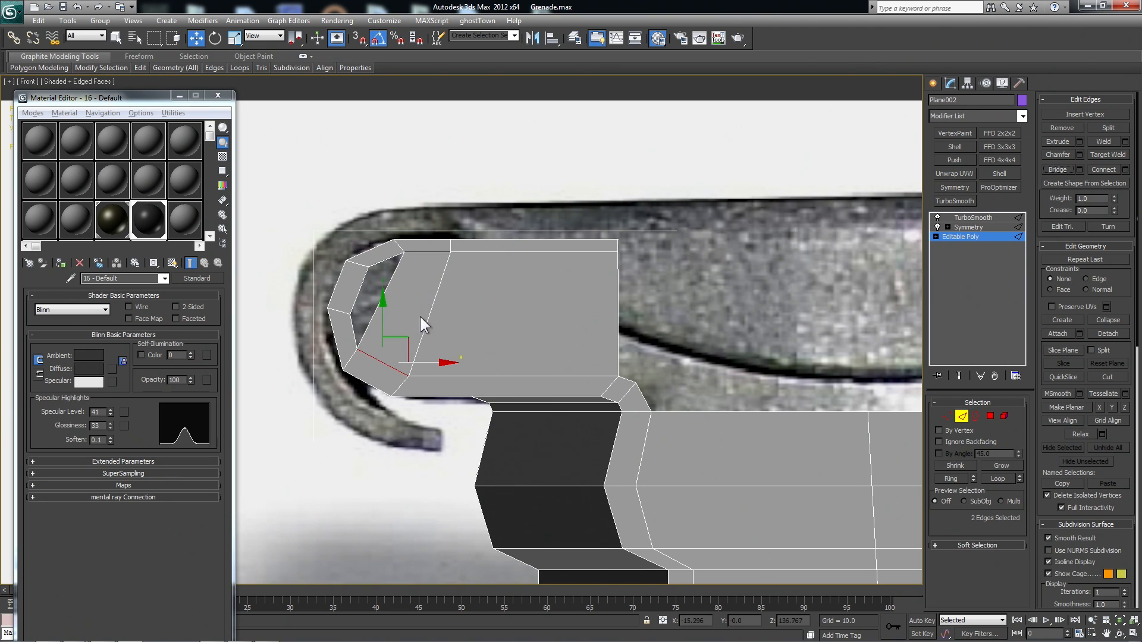
{"action": "left_click", "coordinate": [354, 303]}
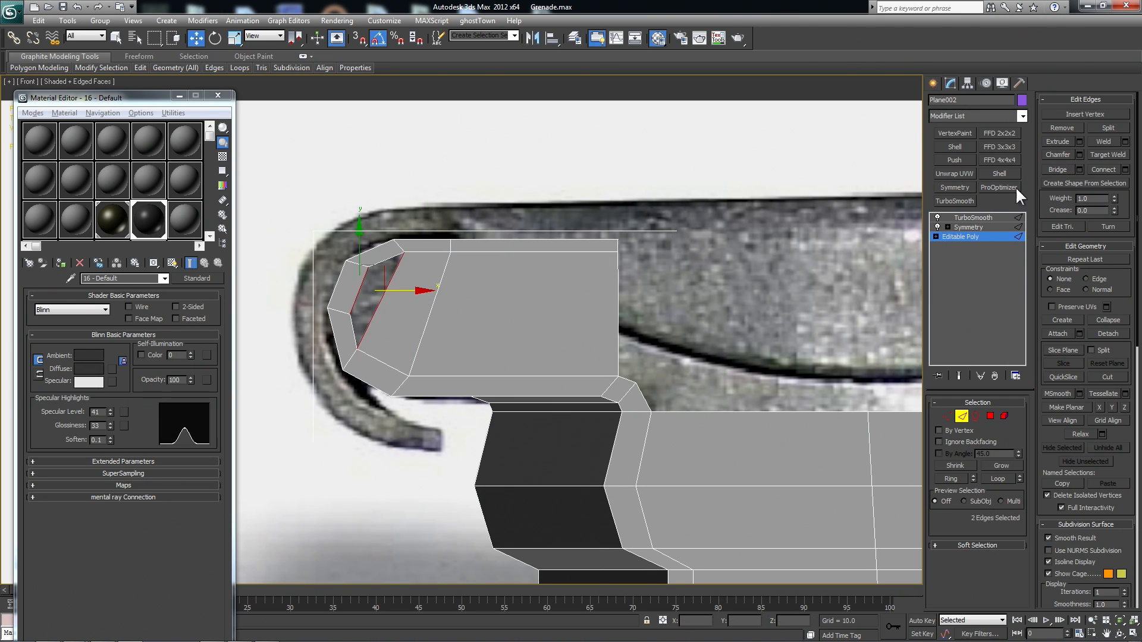
{"action": "left_click", "coordinate": [1058, 170]}
{"action": "middle_click_drag", "start_coordinate": [728, 317], "coordinate": [762, 299]}
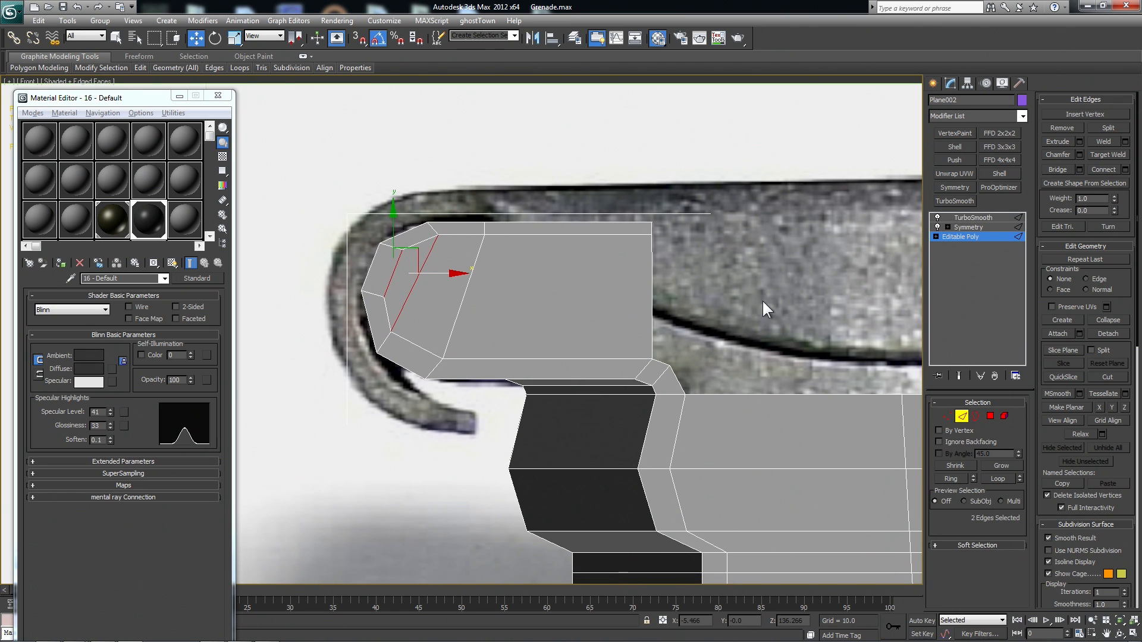
In perspective, select the vertices at the lower band's front corner and adjust their position around the neck
{"action": "left_click", "coordinate": [964, 416]}
{"action": "key", "text": "p"}
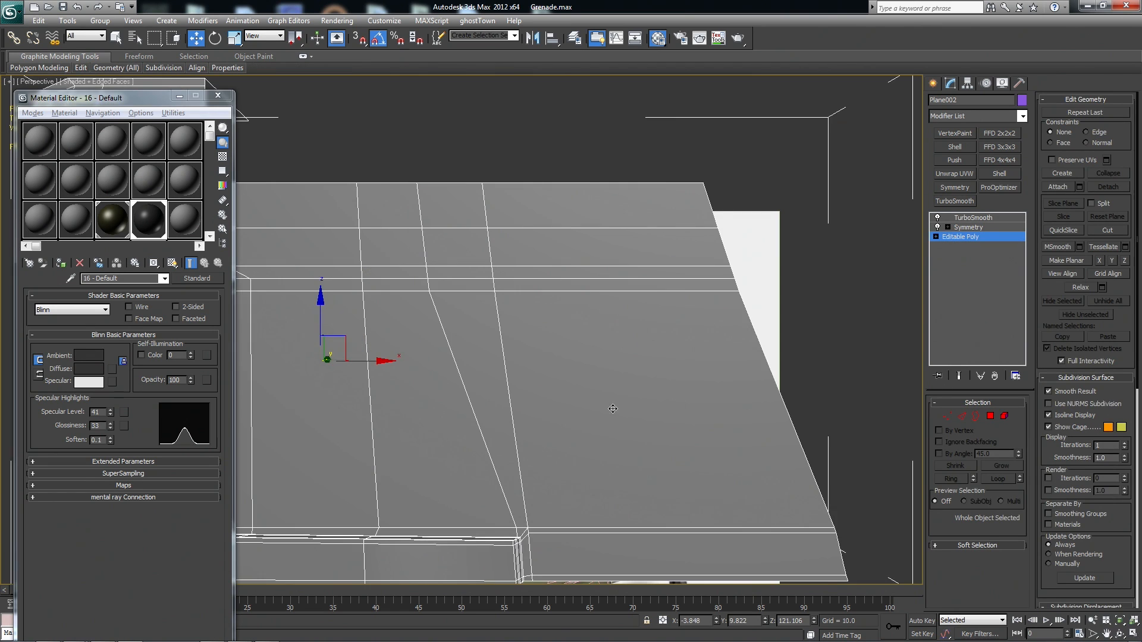
{"action": "scroll", "coordinate": [612, 408], "scroll_direction": "down", "scroll_amount": 6}
{"action": "left_click_drag", "start_coordinate": [423, 475], "coordinate": [462, 424]}
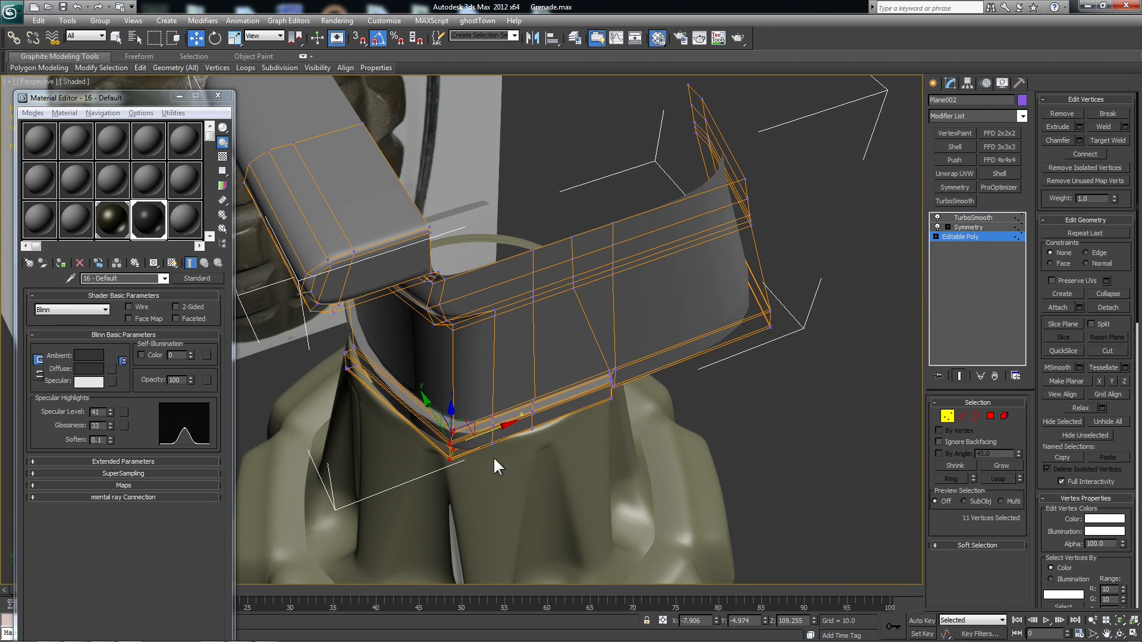
{"action": "middle_click_drag", "start_coordinate": [495, 460], "coordinate": [506, 464]}
{"action": "left_click_drag", "start_coordinate": [474, 428], "coordinate": [477, 405]}
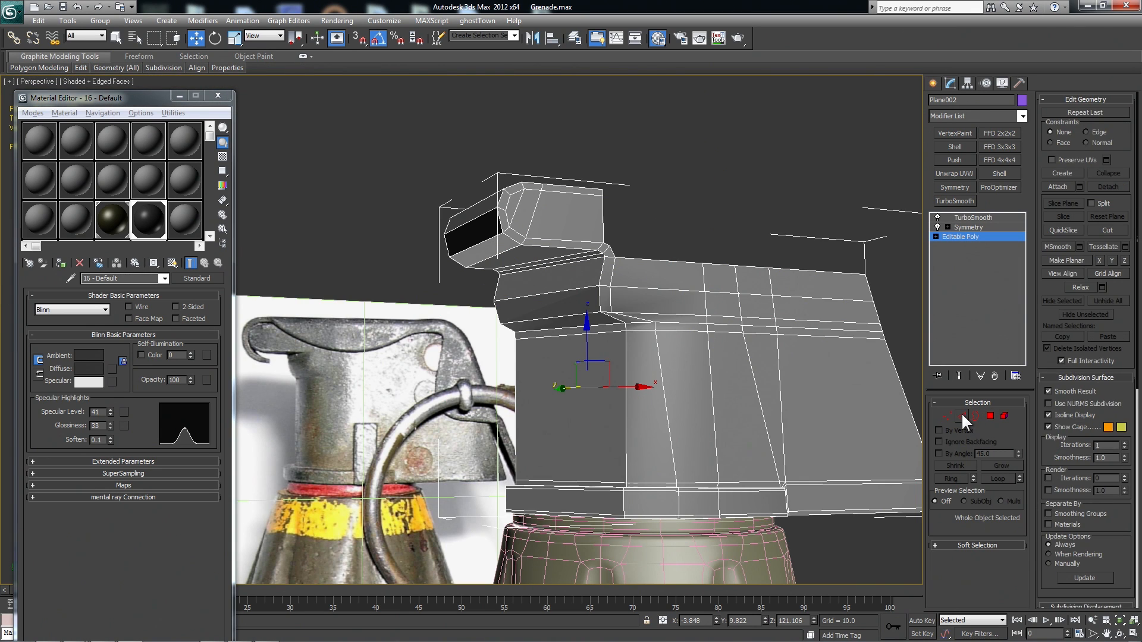
Select the vertical edge loop on the head's side, deselect its part along the hook, and remove the remaining edges
{"action": "left_click", "coordinate": [961, 414]}
{"action": "left_click", "coordinate": [671, 431]}
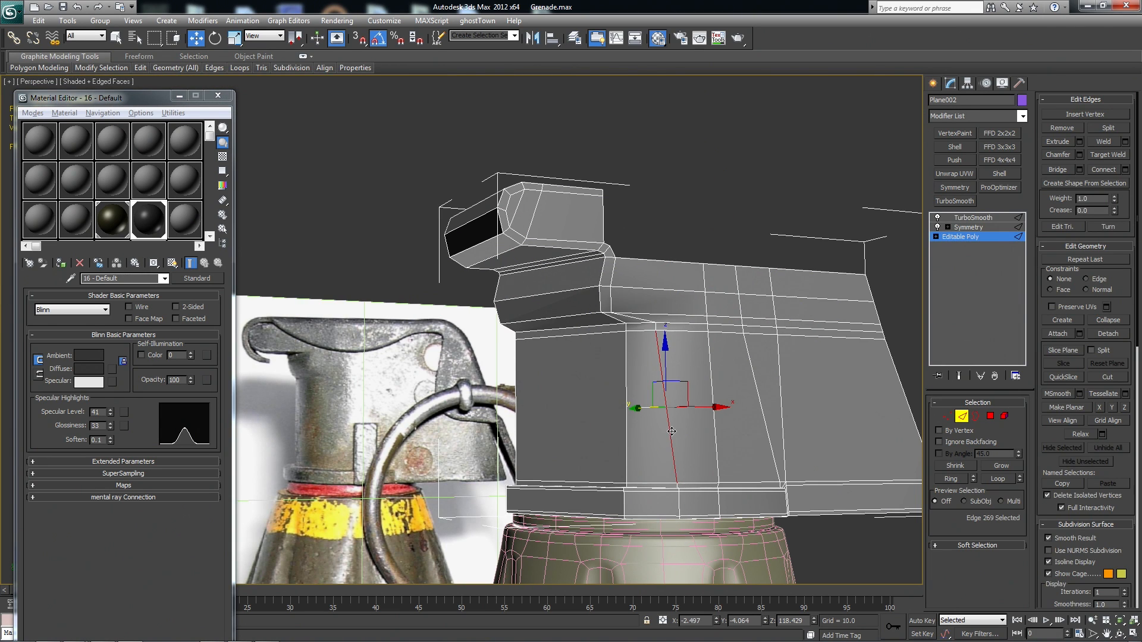
{"action": "double_click", "coordinate": [671, 433]}
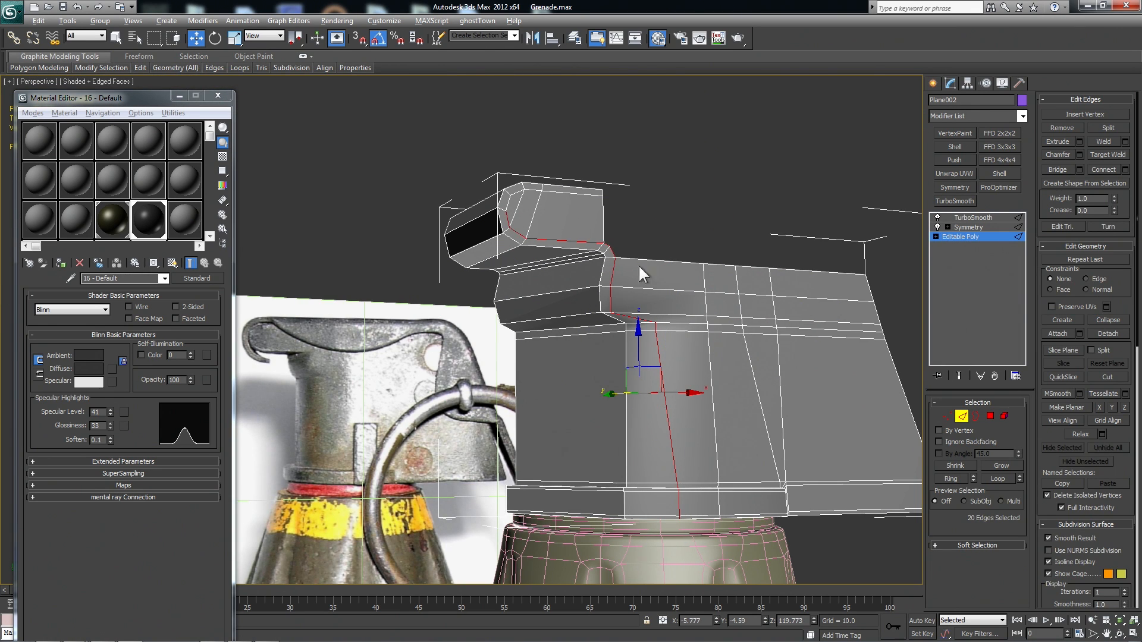
{"action": "double_click", "coordinate": [620, 255], "text": "alt"}
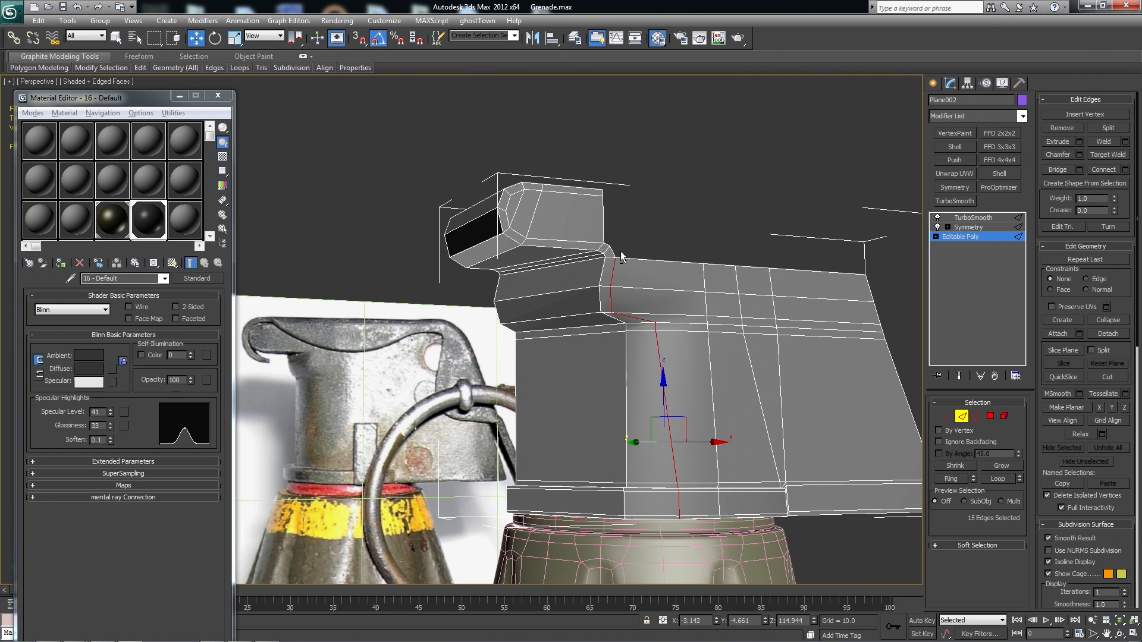
{"action": "left_click", "coordinate": [623, 252]}
Cut a new edge line from the hook's lower corner down the head's side and through the lower band to its underside
{"action": "middle_click_drag", "start_coordinate": [627, 249], "coordinate": [702, 285], "text": "alt"}
{"action": "key", "text": "1"}
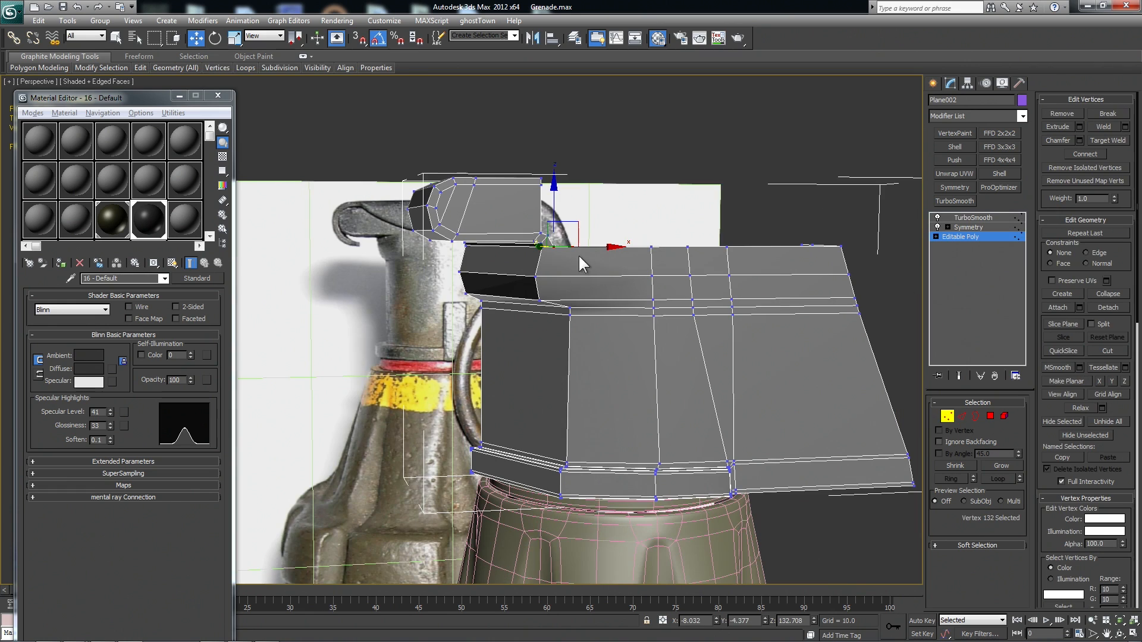
{"action": "key", "text": "alt+c"}
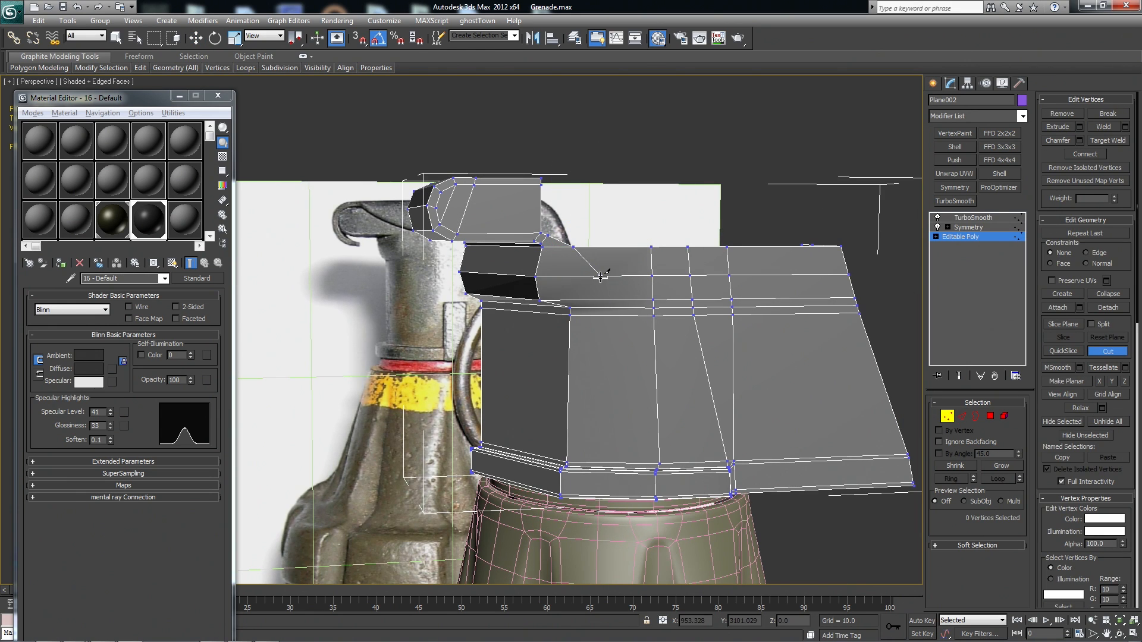
{"action": "left_click", "coordinate": [613, 300]}
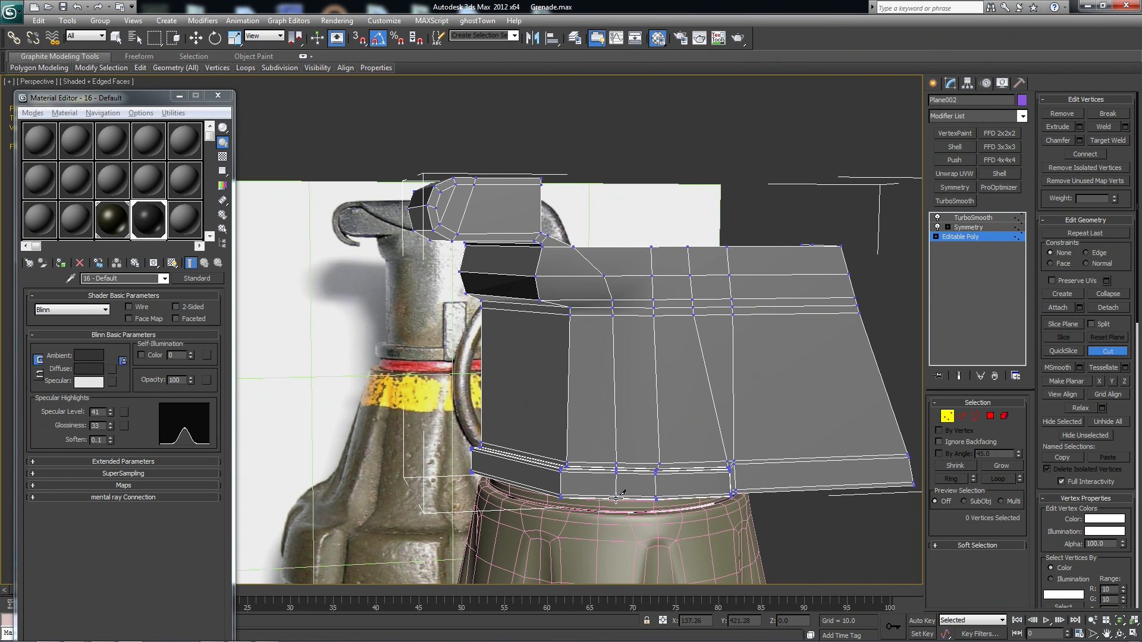
{"action": "middle_click_drag", "start_coordinate": [649, 516], "coordinate": [651, 397], "text": "alt"}
{"action": "scroll", "coordinate": [616, 414], "scroll_direction": "up", "scroll_amount": 5}
{"action": "middle_click_drag", "start_coordinate": [767, 457], "coordinate": [597, 421]}
{"action": "scroll", "coordinate": [597, 420], "scroll_direction": "up", "scroll_amount": 3}
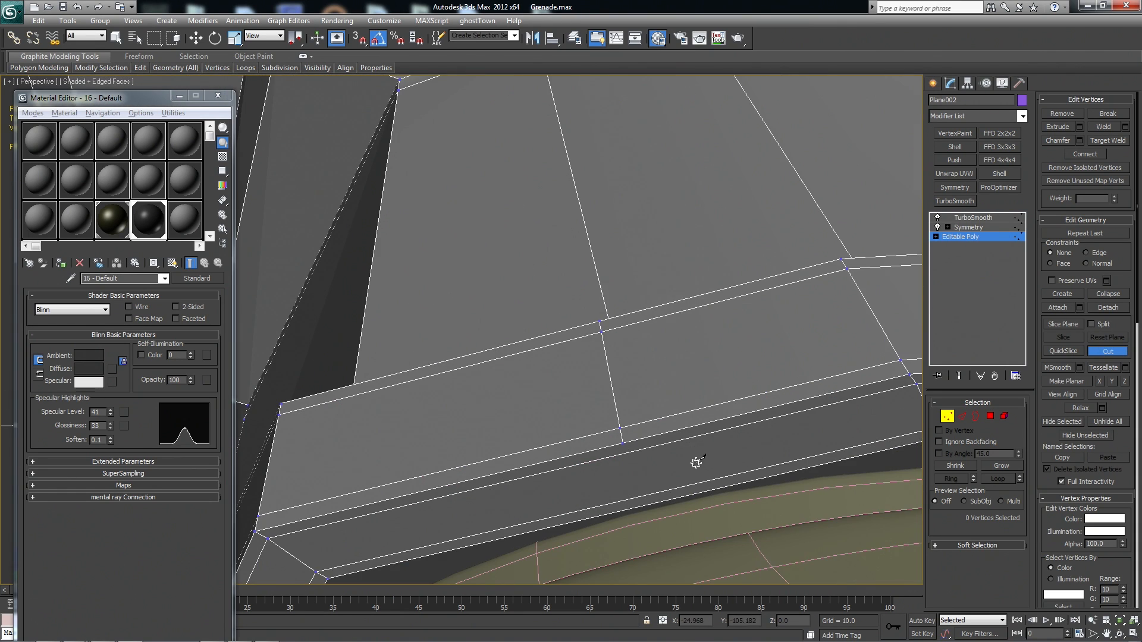
{"action": "scroll", "coordinate": [694, 461], "scroll_direction": "up", "scroll_amount": 1}
{"action": "left_click", "coordinate": [645, 405]}
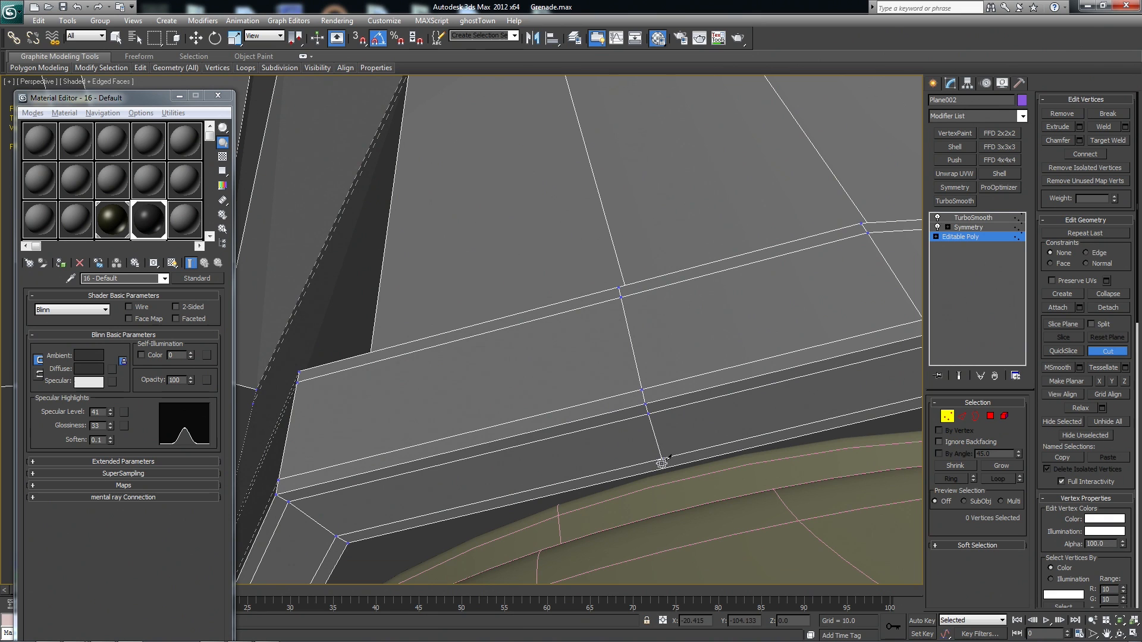
{"action": "left_click", "coordinate": [666, 467]}
{"action": "right_click", "coordinate": [679, 470]}
Examine the fuse head with the smoothed end result shown and the edge display switched off
{"action": "scroll", "coordinate": [713, 331], "scroll_direction": "down", "scroll_amount": 5}
{"action": "middle_click_drag", "start_coordinate": [647, 272], "coordinate": [716, 395], "text": "alt"}
{"action": "right_click", "coordinate": [779, 352]}
{"action": "left_click", "coordinate": [949, 416]}
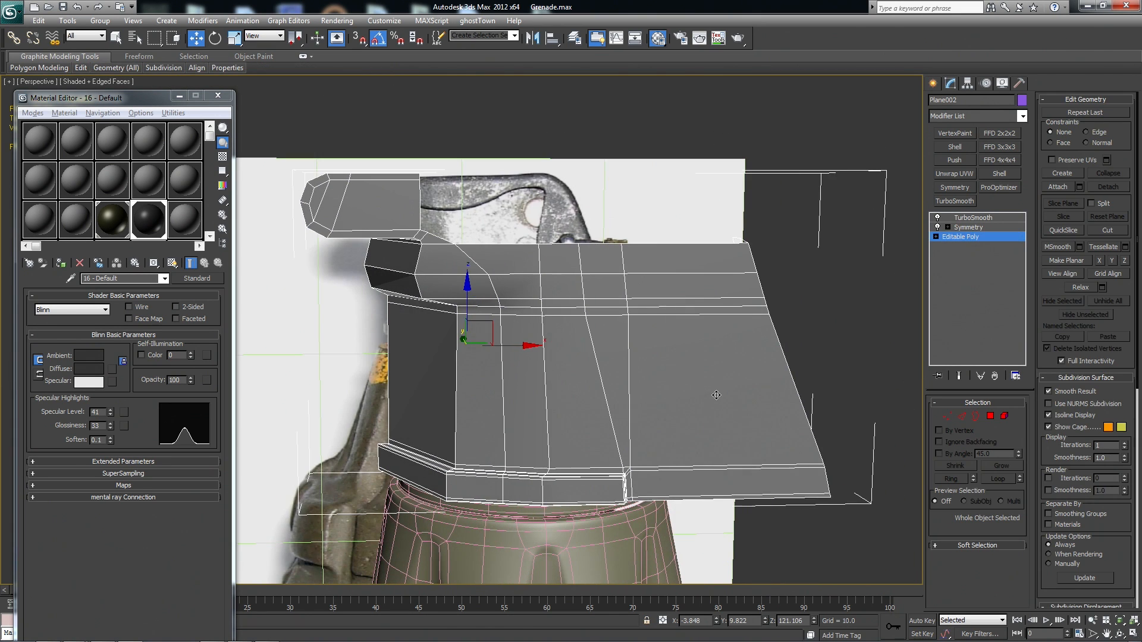
{"action": "key", "text": "ctrl+e"}
{"action": "key", "text": "F4"}
{"action": "mouse_move", "coordinate": [766, 356]}
{"action": "middle_mouse_down", "text": "alt"}
{"action": "mouse_move", "coordinate": [777, 338]}
{"action": "mouse_move", "coordinate": [744, 352]}
{"action": "mouse_move", "coordinate": [754, 339]}
{"action": "mouse_move", "coordinate": [722, 338]}
{"action": "mouse_move", "coordinate": [737, 337]}
{"action": "middle_mouse_up", "text": "alt"}
{"action": "scroll", "coordinate": [765, 334], "scroll_direction": "down", "scroll_amount": 5}
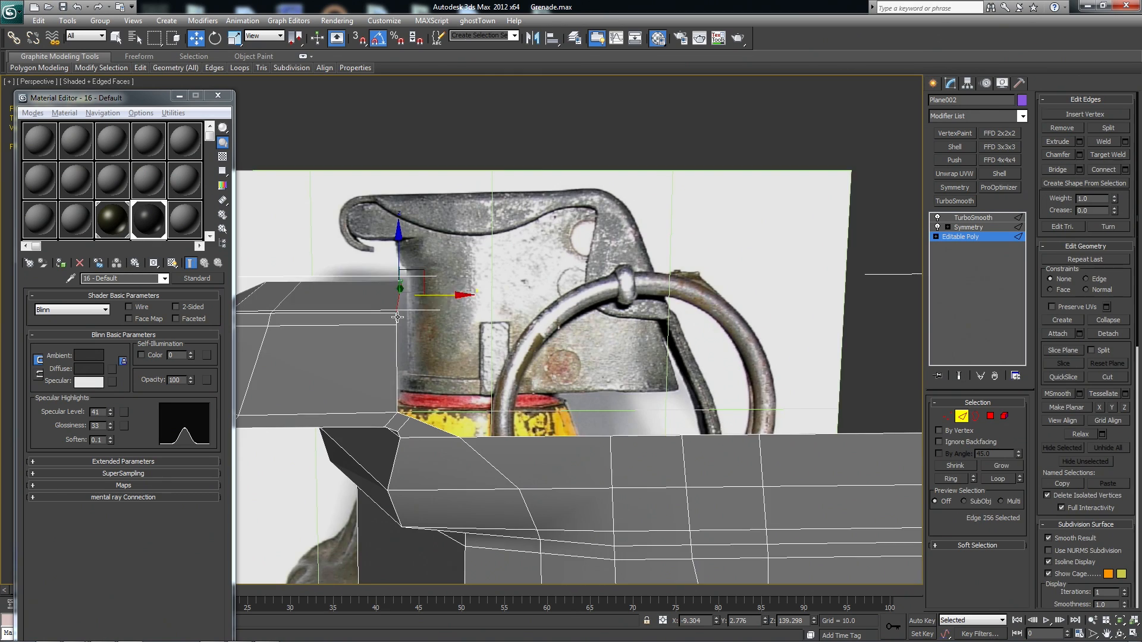
Extrude the hook's end edge along X to extend the strip across the head's top
{"action": "left_click_drag", "start_coordinate": [429, 306], "coordinate": [436, 307]}
{"action": "scroll", "coordinate": [598, 349], "scroll_direction": "up", "scroll_amount": 5}
{"action": "scroll", "coordinate": [598, 348], "scroll_direction": "down", "scroll_amount": 4}
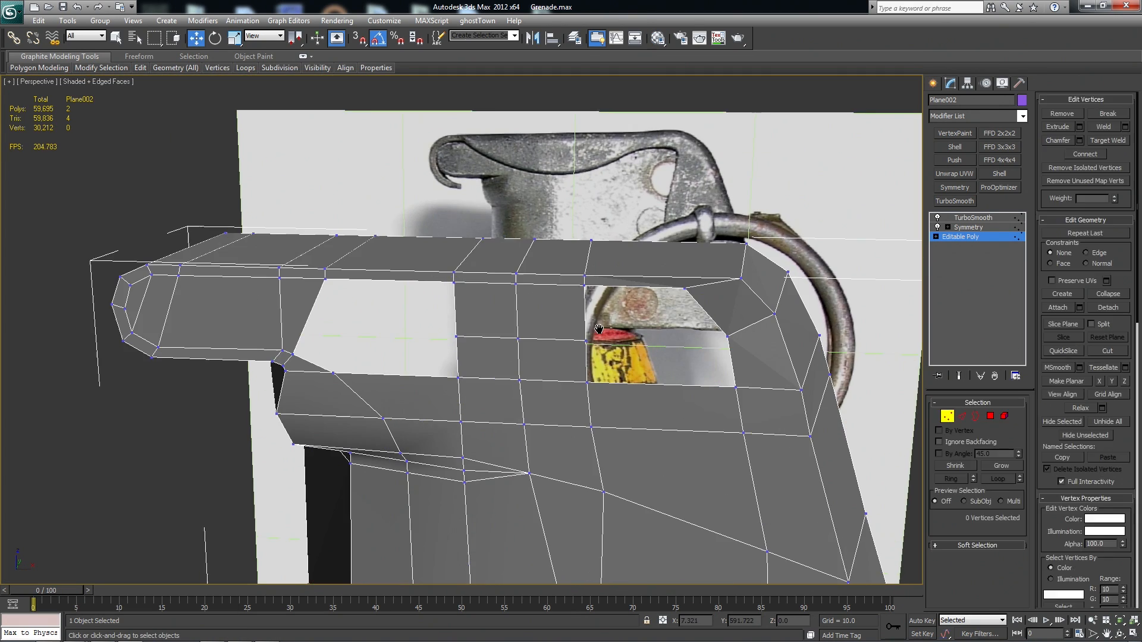
Bridge the open gaps between the extended top strip and the upper edge of the head's side
{"action": "key", "text": "2"}
{"action": "left_click", "coordinate": [1061, 168]}
{"action": "middle_click_drag", "start_coordinate": [599, 329], "coordinate": [501, 344]}
{"action": "left_click", "coordinate": [379, 317]}
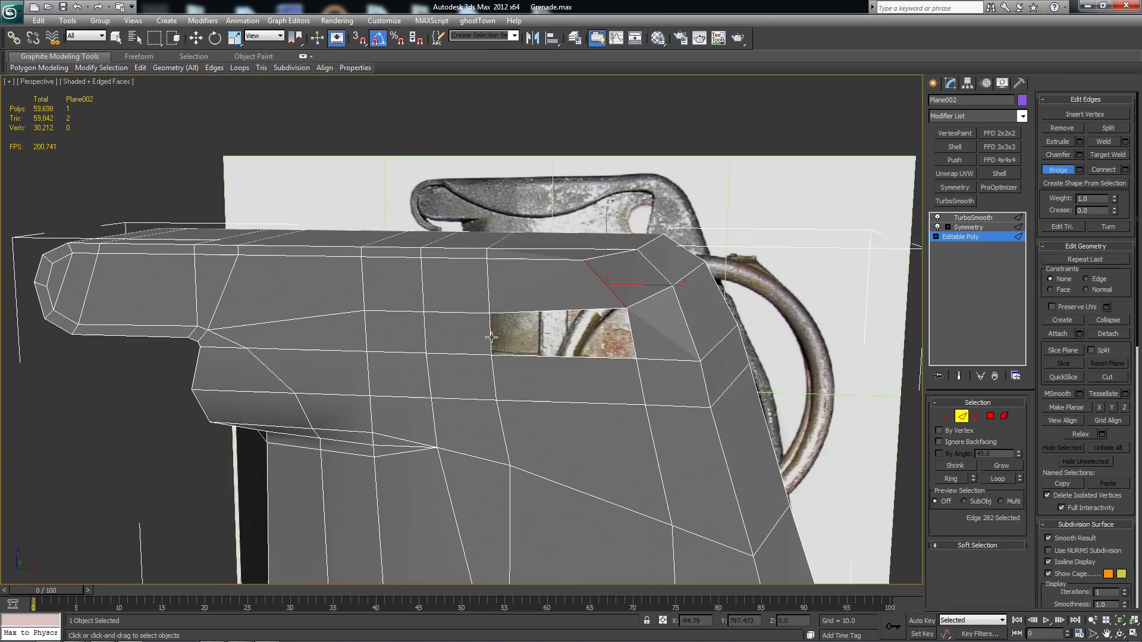
{"action": "left_click", "coordinate": [631, 336]}
{"action": "left_click", "coordinate": [962, 415]}
{"action": "scroll", "coordinate": [734, 308], "scroll_direction": "down", "scroll_amount": 4}
Switch to the browser to view the mk2time.jpg grenade picture in Google Images, and return to 3ds Max
{"action": "key", "text": "alt+Tab"}
{"action": "left_click", "coordinate": [728, 304]}
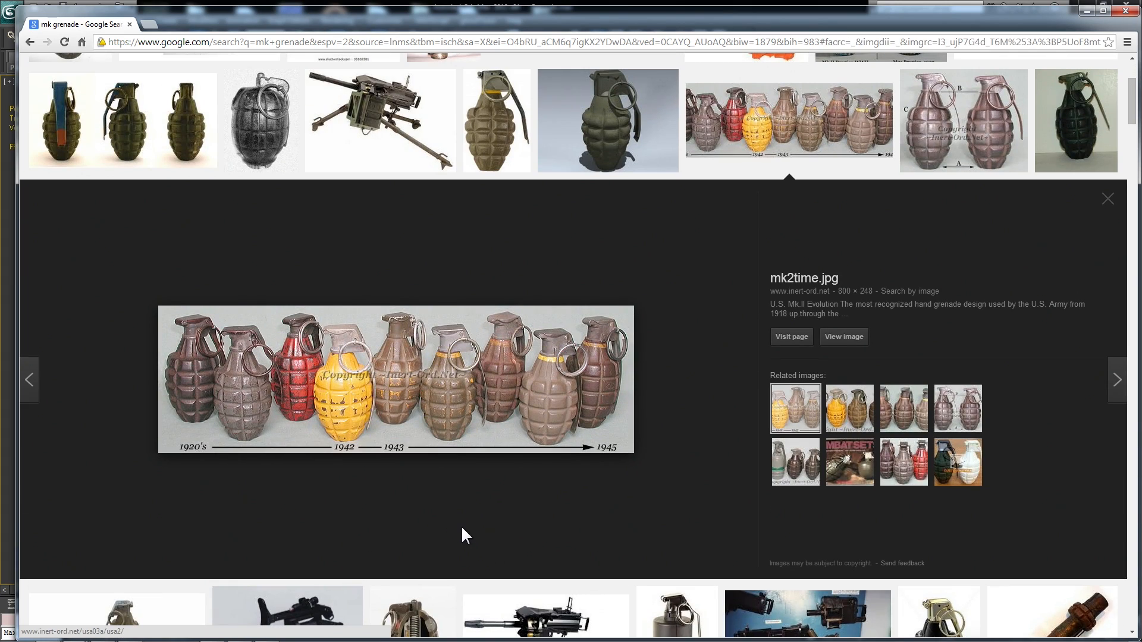
{"action": "key", "text": "alt+Tab"}
Insert a horizontal edge loop across the head's lower side and delete the narrow polygon column below it to open a straight-sided slot
{"action": "left_click_drag", "start_coordinate": [545, 248], "coordinate": [548, 269]}
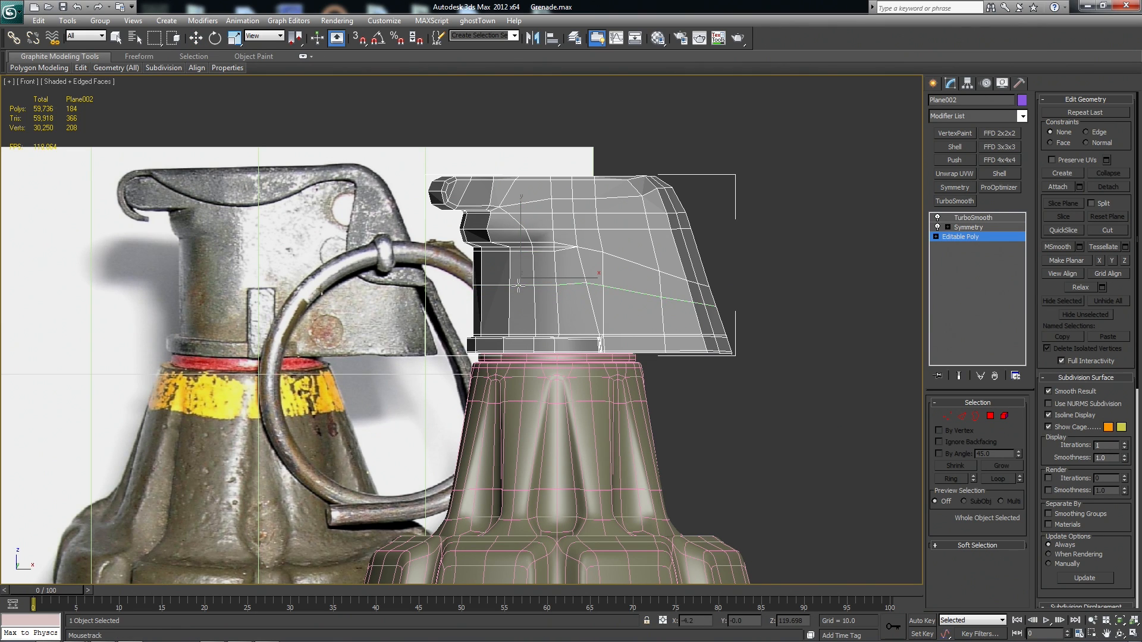
{"action": "key", "text": "w"}
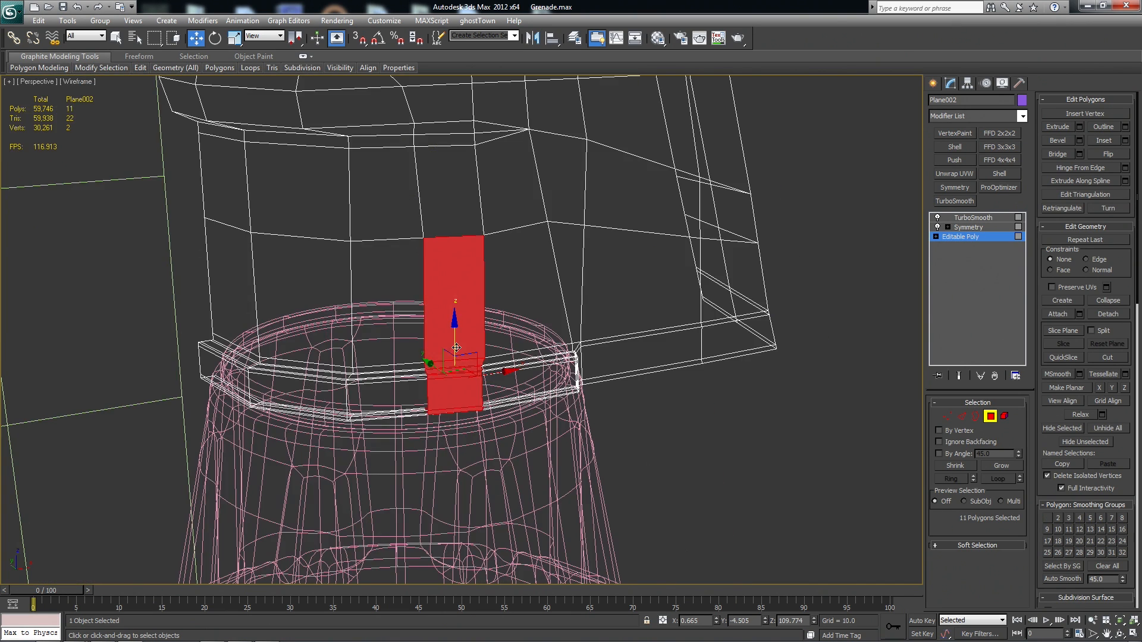
{"action": "key", "text": "F3"}
{"action": "middle_click_drag", "start_coordinate": [493, 387], "coordinate": [525, 404], "text": "alt"}
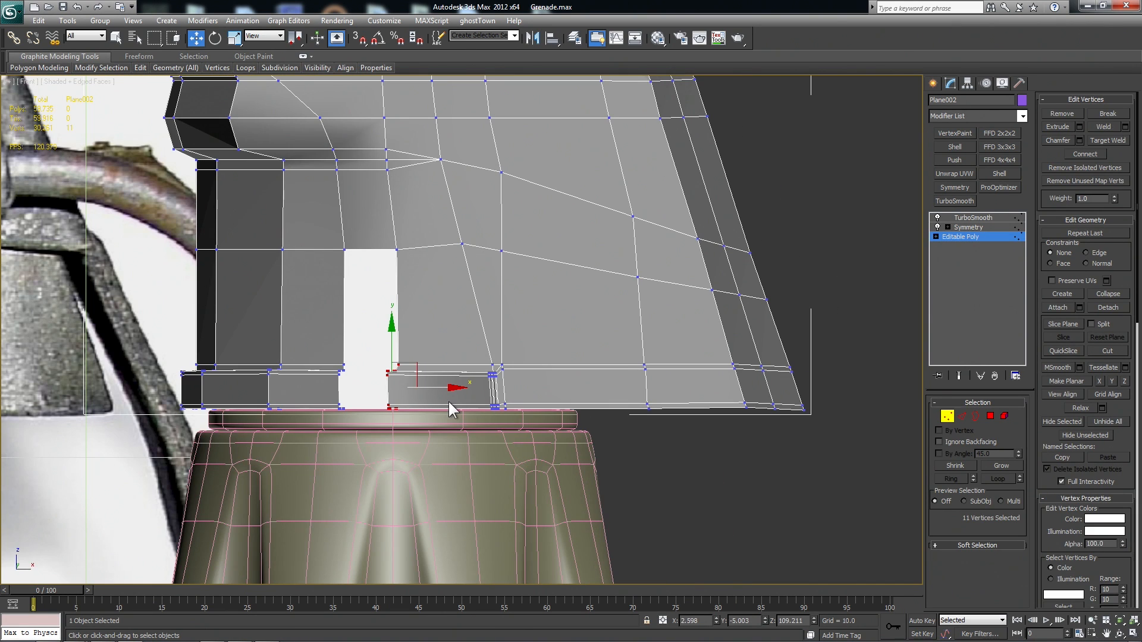
{"action": "key", "text": "r"}
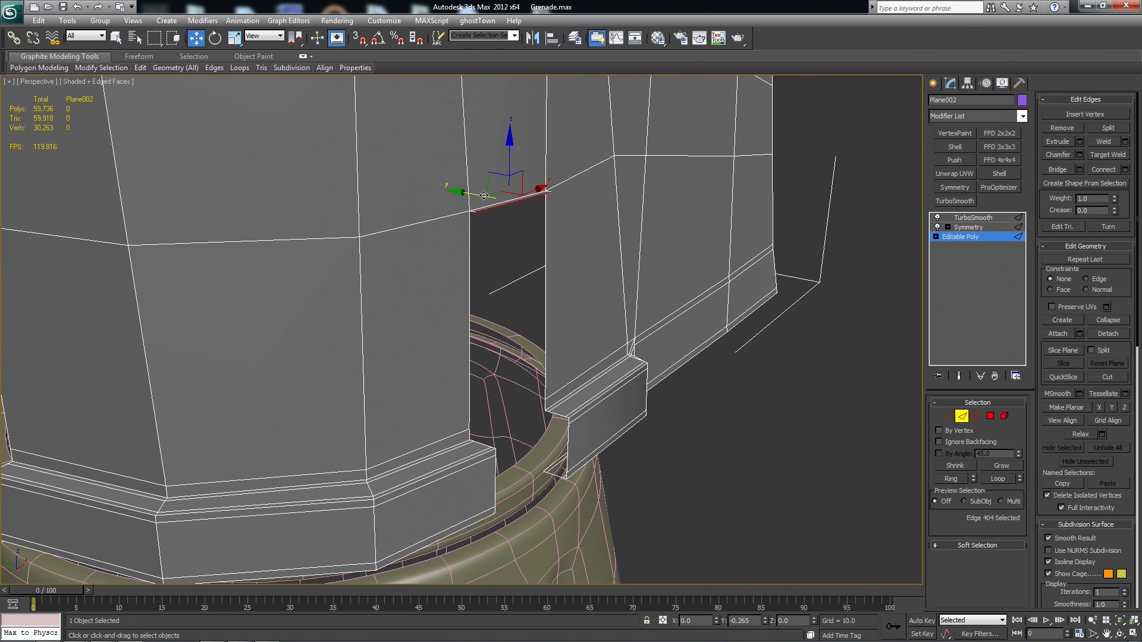
Extrude the slot's offset top edge downward into the tab's front face and insert a support loop just above the slot
{"action": "left_click_drag", "start_coordinate": [517, 210], "coordinate": [567, 463], "text": "shift"}
{"action": "scroll", "coordinate": [567, 463], "scroll_direction": "down", "scroll_amount": 5}
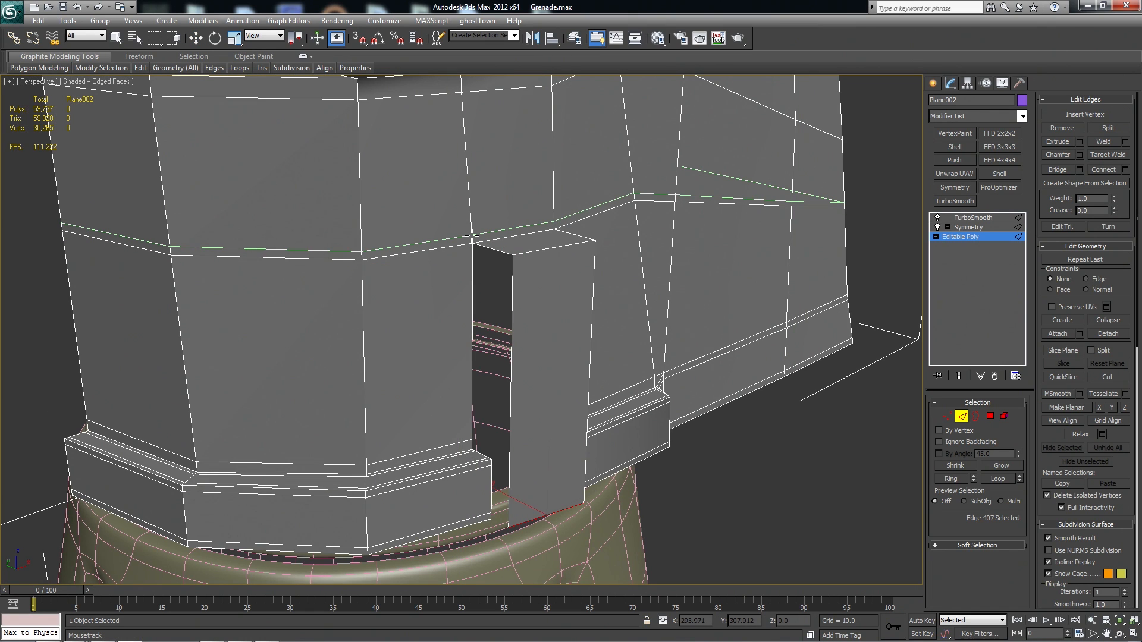
{"action": "left_click", "coordinate": [472, 235]}
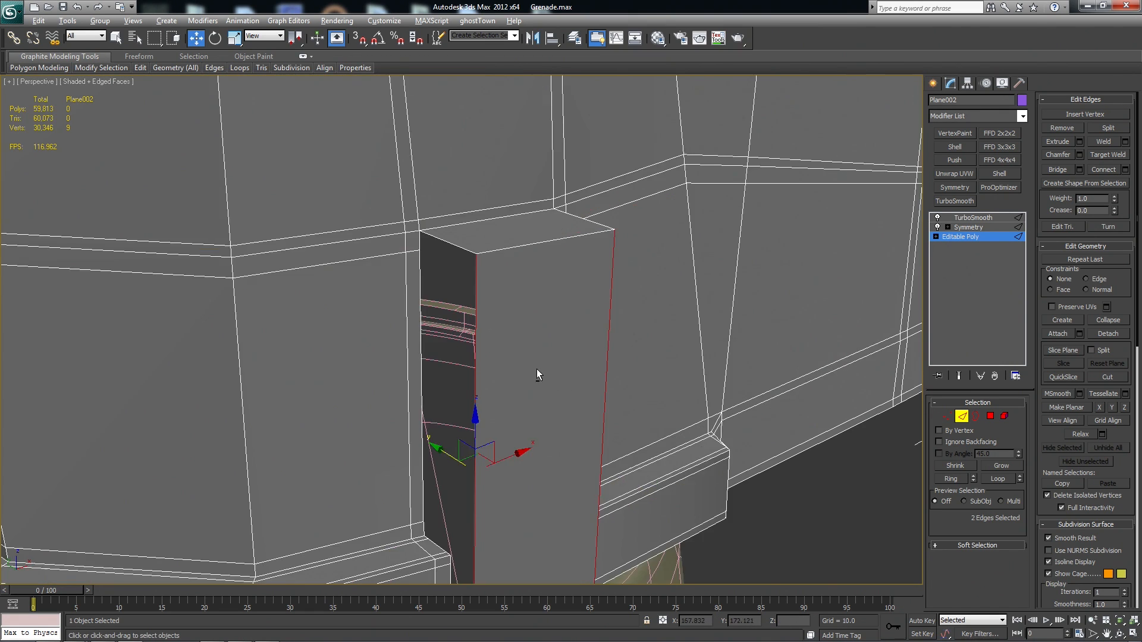
Extrude the tab's two vertical edges back to the head as side walls and target-weld their vertices to the slot
{"action": "middle_click_drag", "start_coordinate": [538, 375], "coordinate": [550, 396], "text": "alt"}
{"action": "left_click_drag", "start_coordinate": [463, 455], "coordinate": [397, 441], "text": "shift"}
{"action": "key", "text": "alt+s"}
{"action": "left_click", "coordinate": [435, 240]}
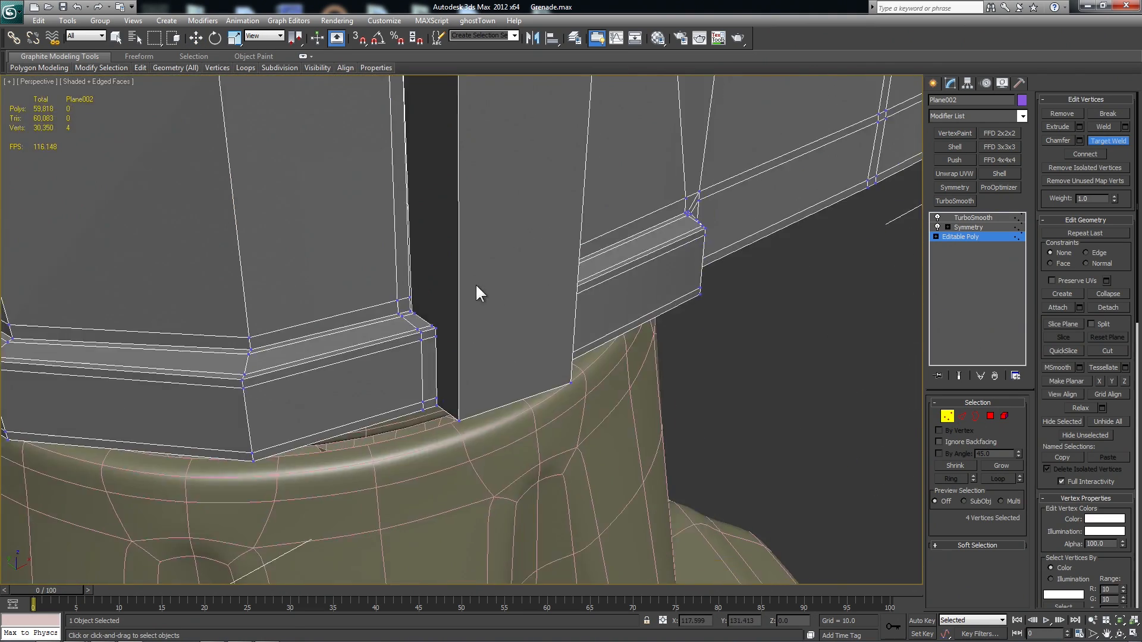
{"action": "mouse_move", "coordinate": [477, 284]}
{"action": "middle_mouse_down", "text": "alt"}
{"action": "mouse_move", "coordinate": [499, 283]}
{"action": "mouse_move", "coordinate": [485, 278]}
{"action": "middle_mouse_up", "text": "alt"}
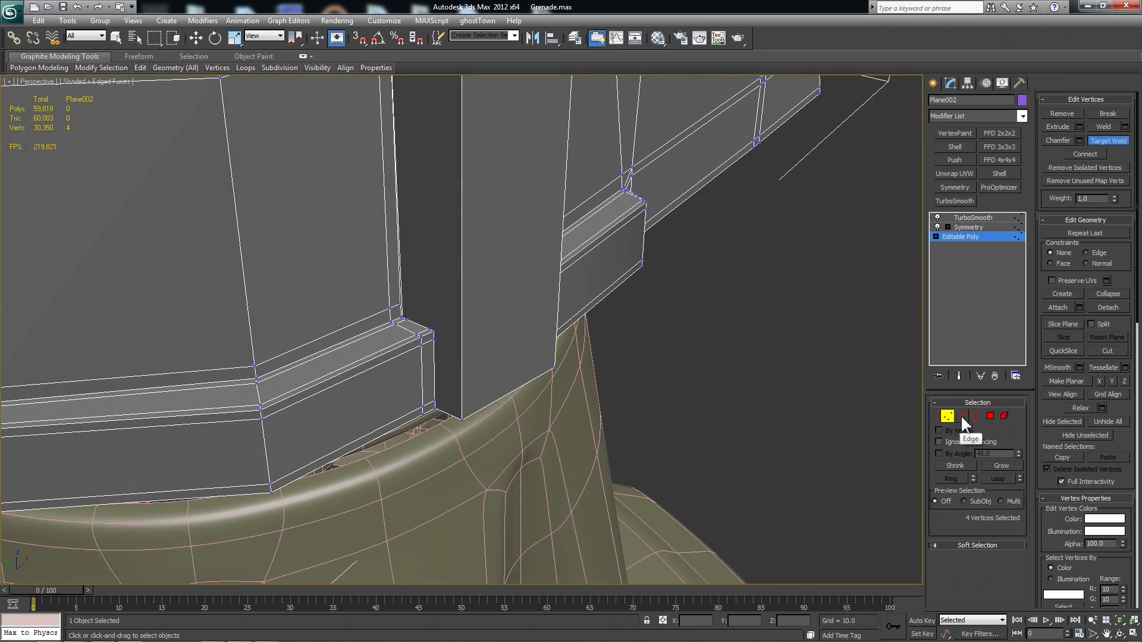
Insert two horizontal loops across the tab near the lower band's top and vertical support loops along its side wall
{"action": "left_click", "coordinate": [962, 417]}
{"action": "key", "text": "alt+s"}
{"action": "left_click", "coordinate": [462, 330]}
{"action": "left_click", "coordinate": [463, 341]}
{"action": "left_click", "coordinate": [436, 339]}
{"action": "left_click", "coordinate": [445, 340]}
{"action": "middle_click_drag", "start_coordinate": [445, 340], "coordinate": [438, 330], "text": "alt"}
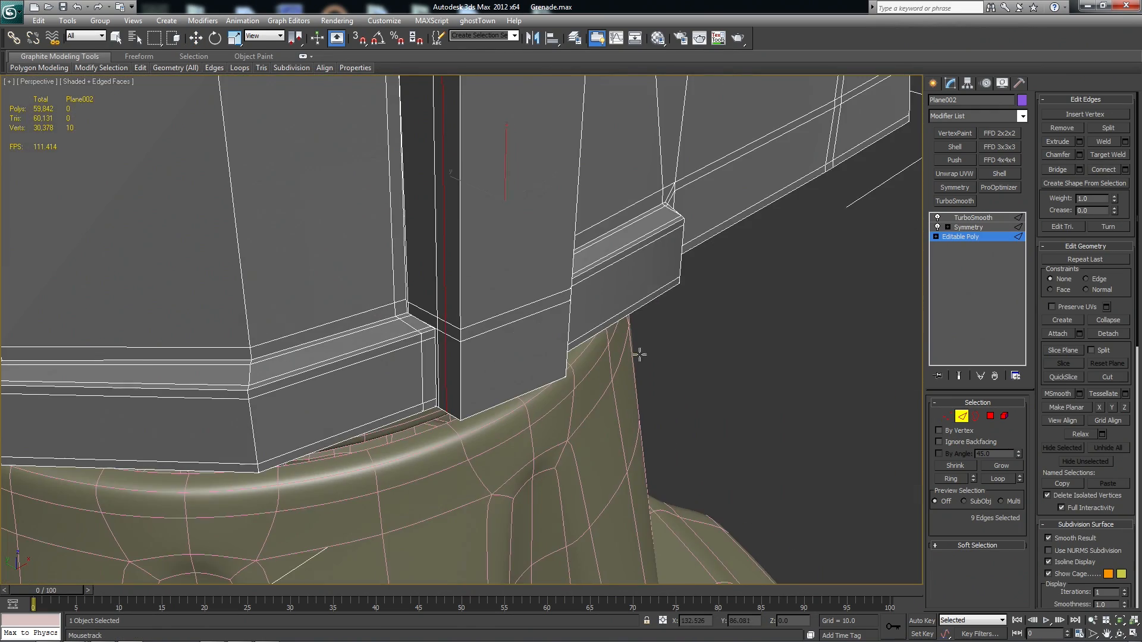
Delete the narrow polygon on the lower band's end beside the tab and target-weld the band's vertices to the tab wall
{"action": "key", "text": "4"}
{"action": "scroll", "coordinate": [453, 360], "scroll_direction": "up", "scroll_amount": 3}
{"action": "left_click", "coordinate": [406, 338]}
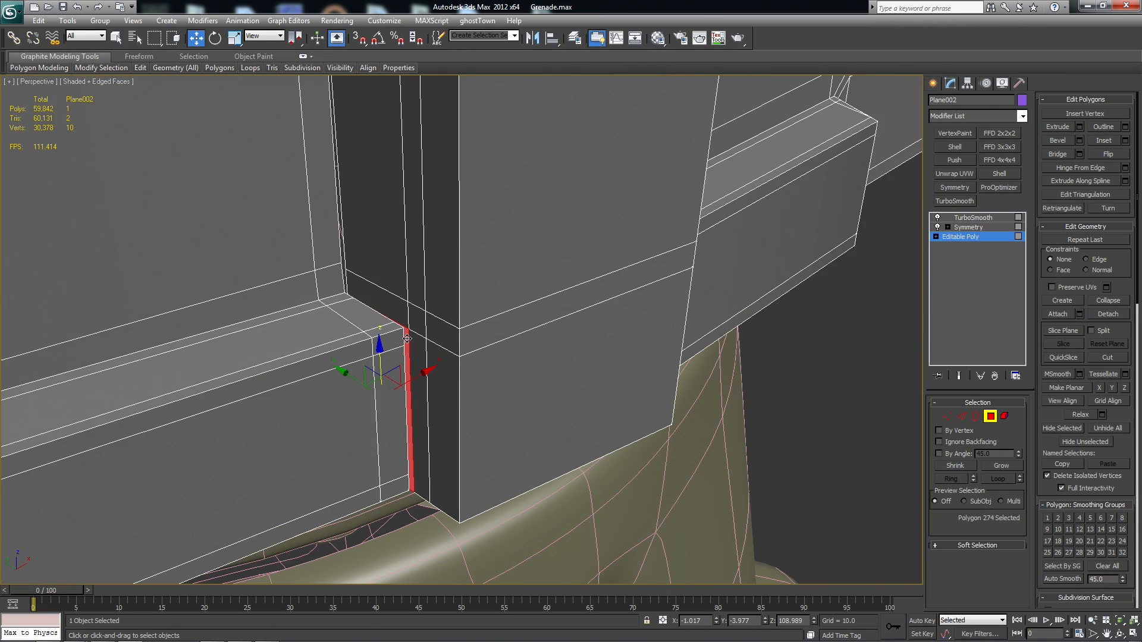
{"action": "key", "text": "Delete"}
{"action": "middle_click_drag", "start_coordinate": [407, 339], "coordinate": [452, 333], "text": "alt"}
{"action": "key", "text": "1"}
{"action": "scroll", "coordinate": [266, 350], "scroll_direction": "up", "scroll_amount": 3}
{"action": "key", "text": "ctrl+shift+w"}
{"action": "left_click", "coordinate": [253, 328]}
Insert a vertical support loop down the tab's side wall close to where it meets the head
{"action": "middle_click_drag", "start_coordinate": [295, 441], "coordinate": [427, 141], "text": "alt"}
{"action": "key", "text": "F3"}
{"action": "key", "text": "F3"}
{"action": "scroll", "coordinate": [288, 445], "scroll_direction": "down", "scroll_amount": 3}
{"action": "key", "text": "2"}
{"action": "left_click", "coordinate": [428, 141]}
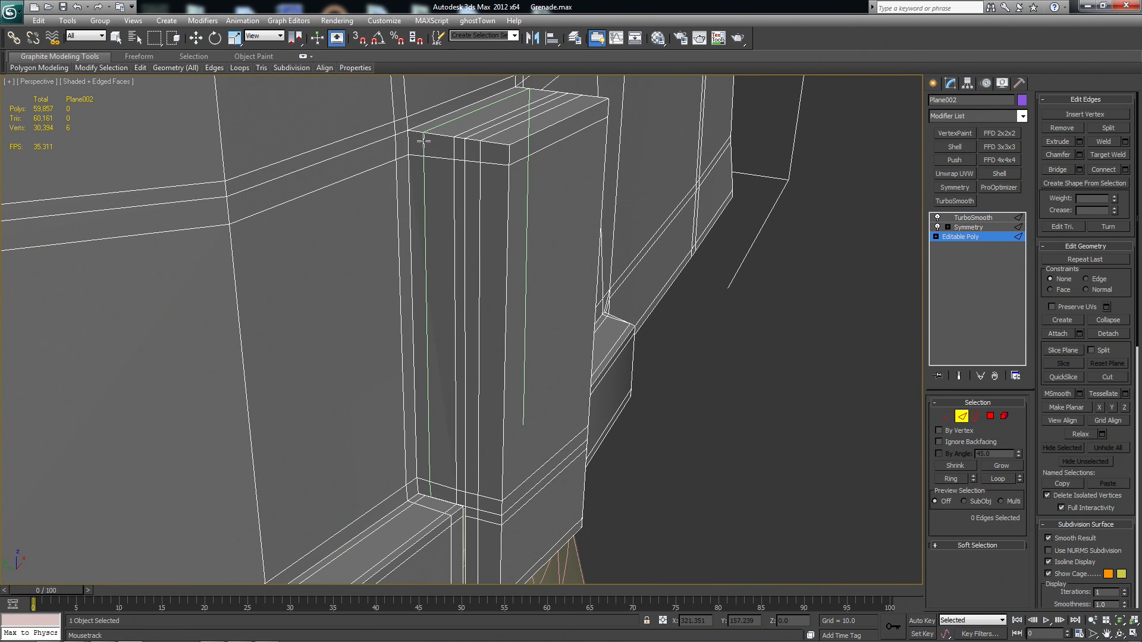
{"action": "right_click", "coordinate": [754, 402]}
Examine the smoothed tab and lower band with the edge display switched off
{"action": "middle_click_drag", "start_coordinate": [645, 387], "coordinate": [698, 319]}
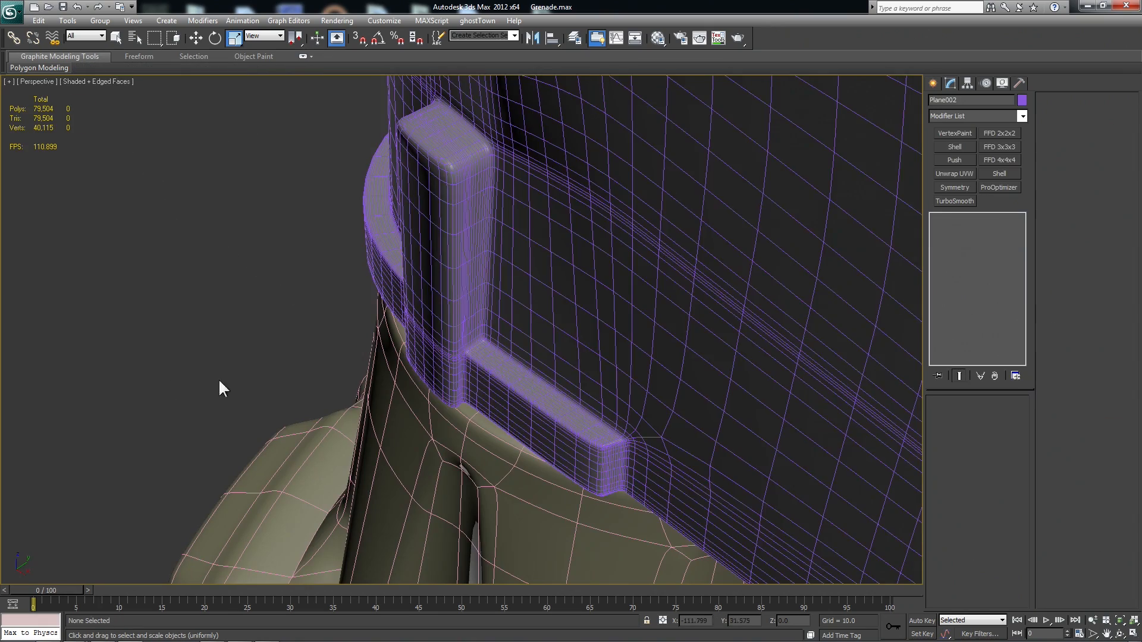
{"action": "key", "text": "F4"}
{"action": "middle_click_drag", "start_coordinate": [314, 382], "coordinate": [509, 314], "text": "alt"}
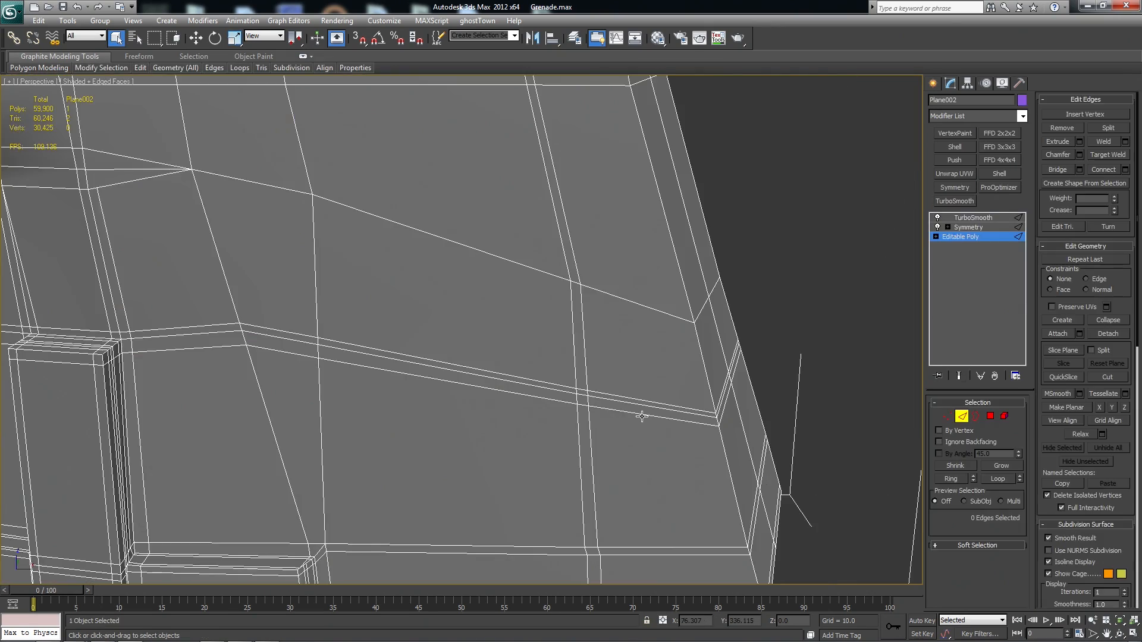
Remove the extra horizontal support loops that run across the head from the tab's upper end
{"action": "left_click", "coordinate": [646, 419]}
{"action": "double_click", "coordinate": [646, 418]}
{"action": "middle_click_drag", "start_coordinate": [381, 394], "coordinate": [401, 384], "text": "alt"}
{"action": "left_click_drag", "start_coordinate": [209, 249], "coordinate": [208, 248], "text": "alt"}
{"action": "middle_click_drag", "start_coordinate": [291, 312], "coordinate": [378, 341]}
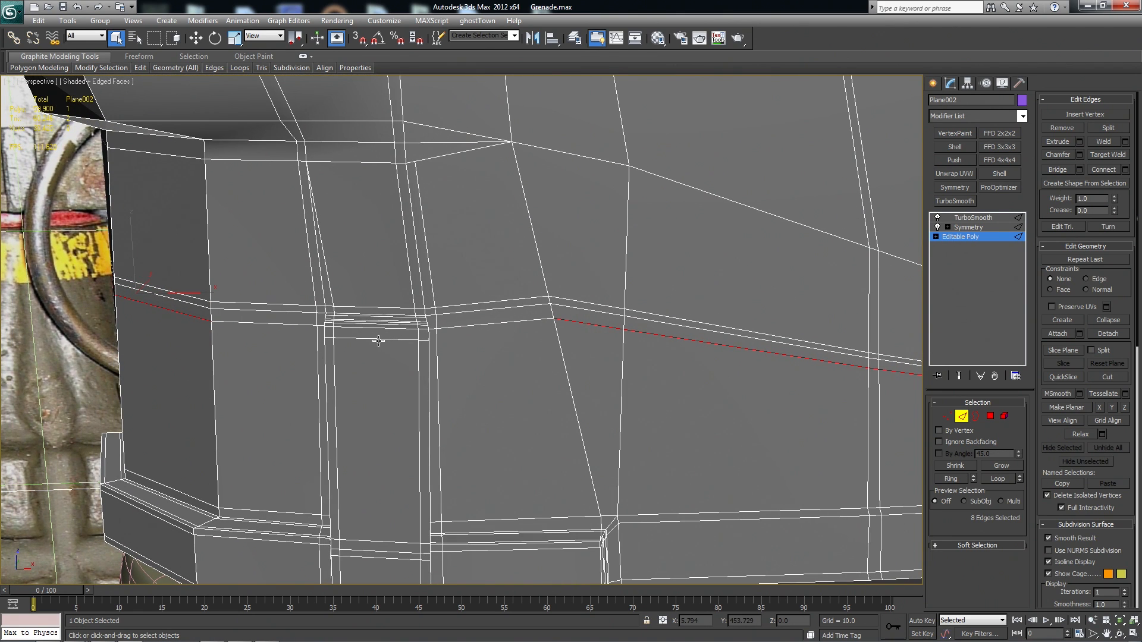
{"action": "key", "text": "ctrl+d"}
Target-weld the doubled vertices beside the tab's top so the loops there merge into single points
{"action": "key", "text": "1"}
{"action": "key", "text": "ctrl+shift+w"}
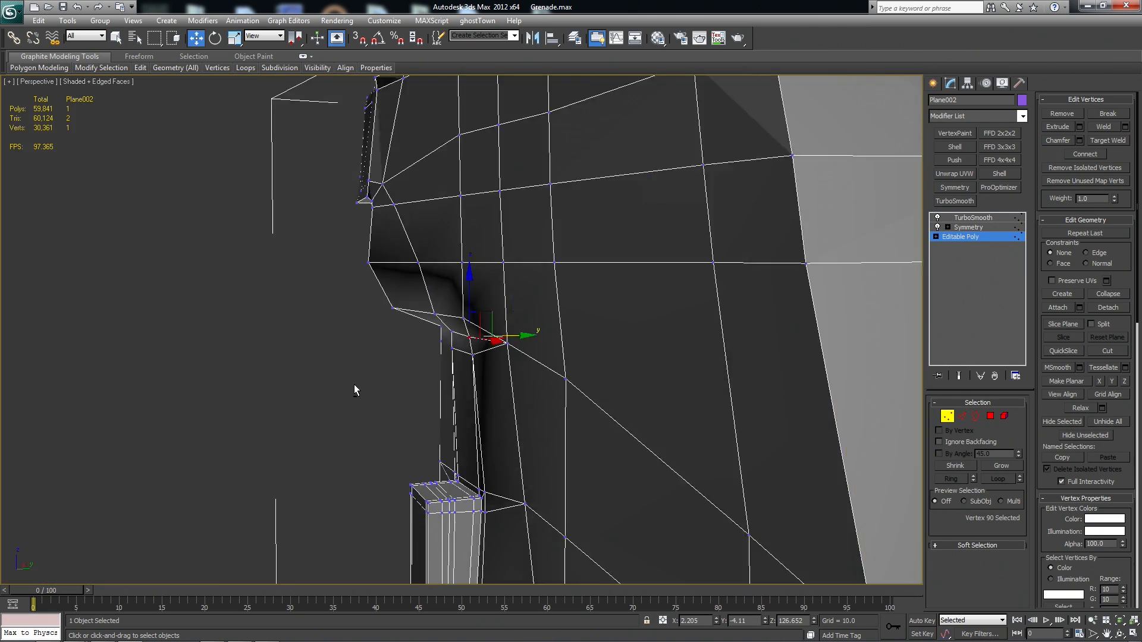
{"action": "middle_click_drag", "start_coordinate": [355, 386], "coordinate": [481, 325], "text": "alt"}
{"action": "key", "text": "ctrl+d"}
{"action": "left_click", "coordinate": [475, 342]}
Shift the edge loop running down the head's rear side corner horizontally and check the smoothed shape
{"action": "key", "text": "z"}
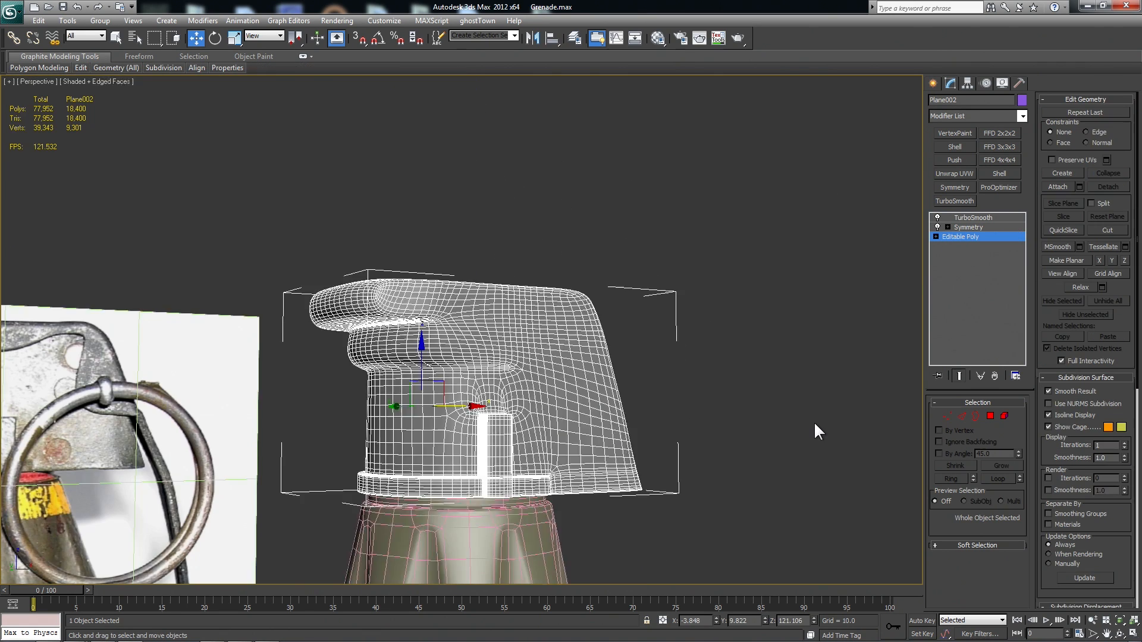
{"action": "key", "text": "F4"}
{"action": "middle_click_drag", "start_coordinate": [814, 422], "coordinate": [782, 414], "text": "alt"}
{"action": "left_click", "coordinate": [792, 422]}
{"action": "scroll", "coordinate": [792, 422], "scroll_direction": "down", "scroll_amount": 4}
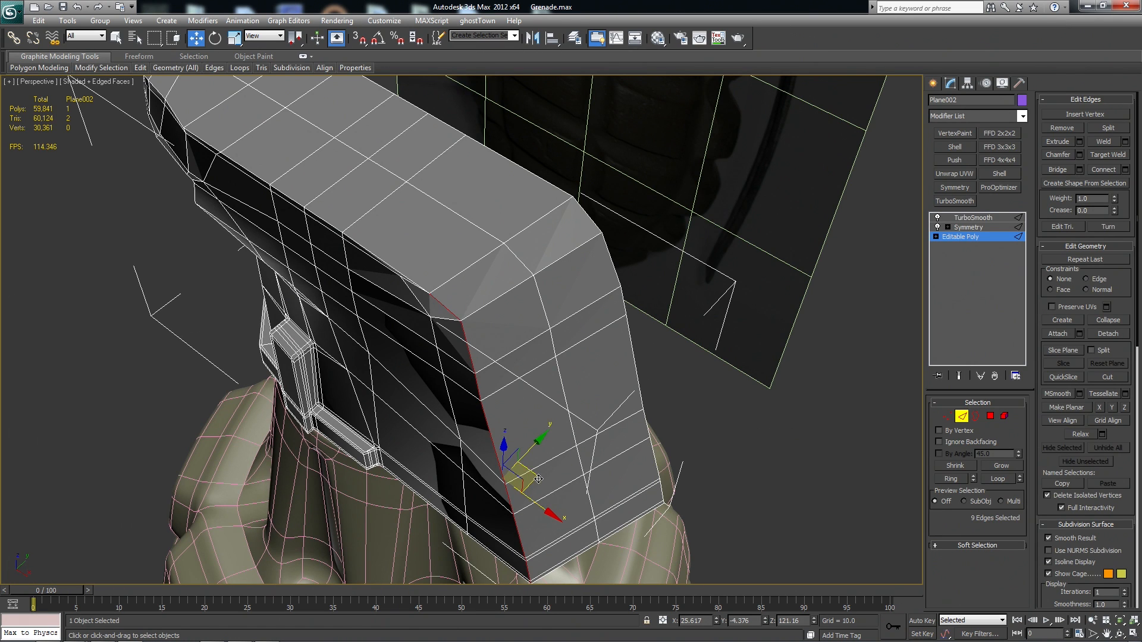
{"action": "left_click_drag", "start_coordinate": [538, 479], "coordinate": [550, 457]}
{"action": "key", "text": "space"}
{"action": "middle_click_drag", "start_coordinate": [652, 454], "coordinate": [737, 395], "text": "alt"}
{"action": "scroll", "coordinate": [693, 430], "scroll_direction": "down", "scroll_amount": 3}
{"action": "left_click", "coordinate": [962, 417]}
{"action": "left_click", "coordinate": [807, 470]}
Draw a circle of about 4 radius over the reference's round rivet mark and raise its interpolation to make it eight-sided
{"action": "key", "text": "F4"}
{"action": "scroll", "coordinate": [730, 453], "scroll_direction": "down", "scroll_amount": 4}
{"action": "scroll", "coordinate": [656, 365], "scroll_direction": "up", "scroll_amount": 4}
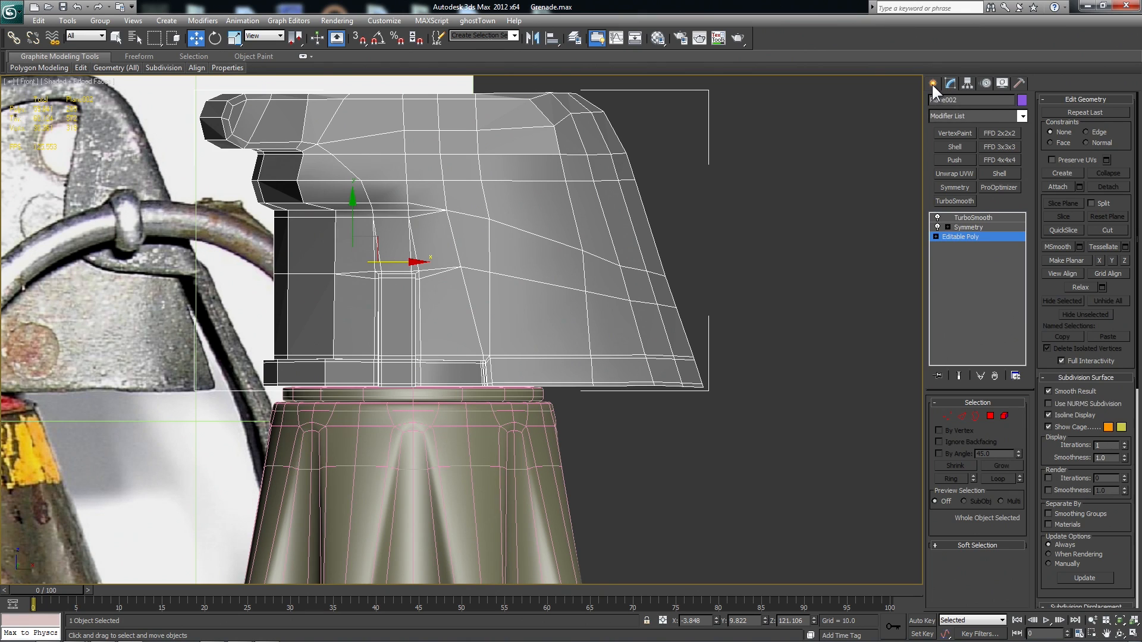
{"action": "left_click", "coordinate": [933, 84]}
{"action": "left_click", "coordinate": [951, 102]}
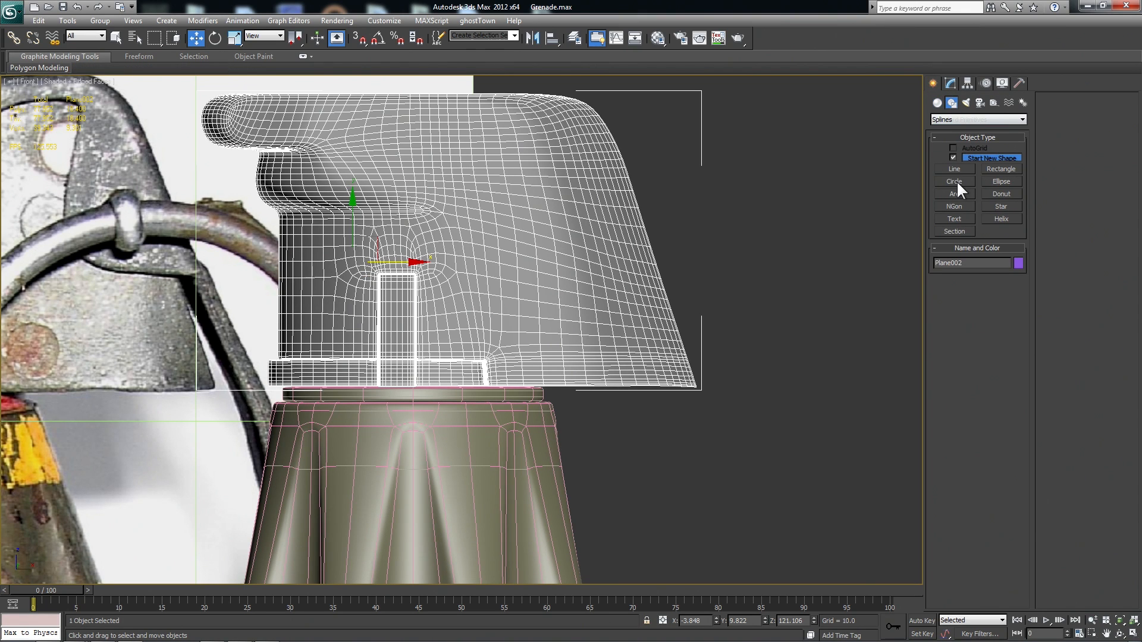
{"action": "left_click", "coordinate": [956, 182]}
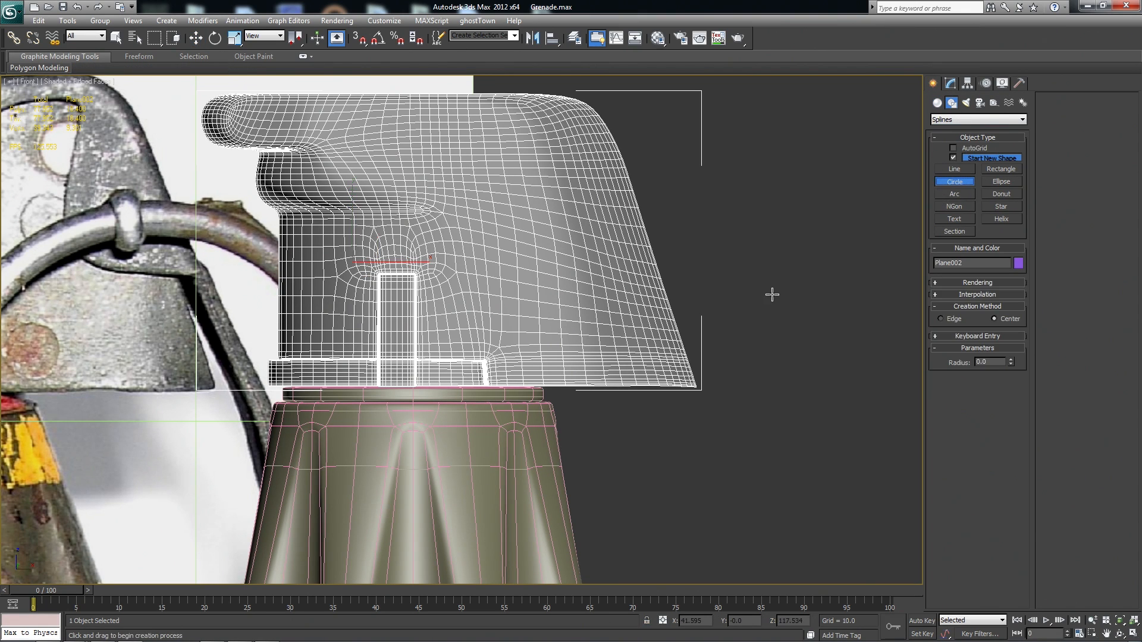
{"action": "middle_click_drag", "start_coordinate": [39, 373], "coordinate": [150, 375]}
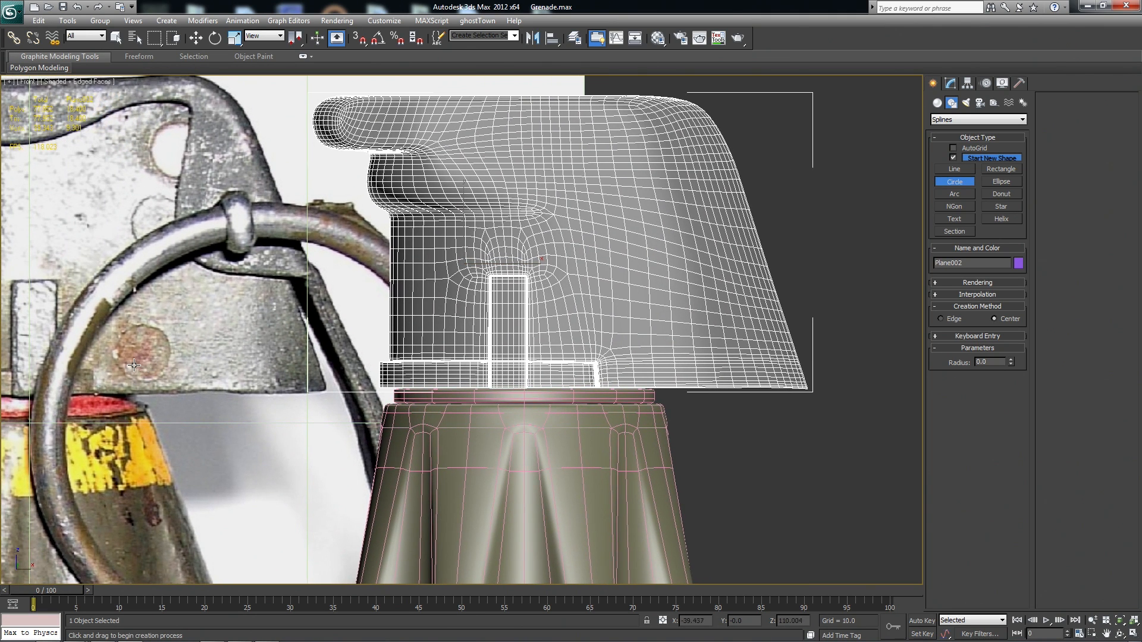
{"action": "left_click_drag", "start_coordinate": [142, 356], "coordinate": [167, 328]}
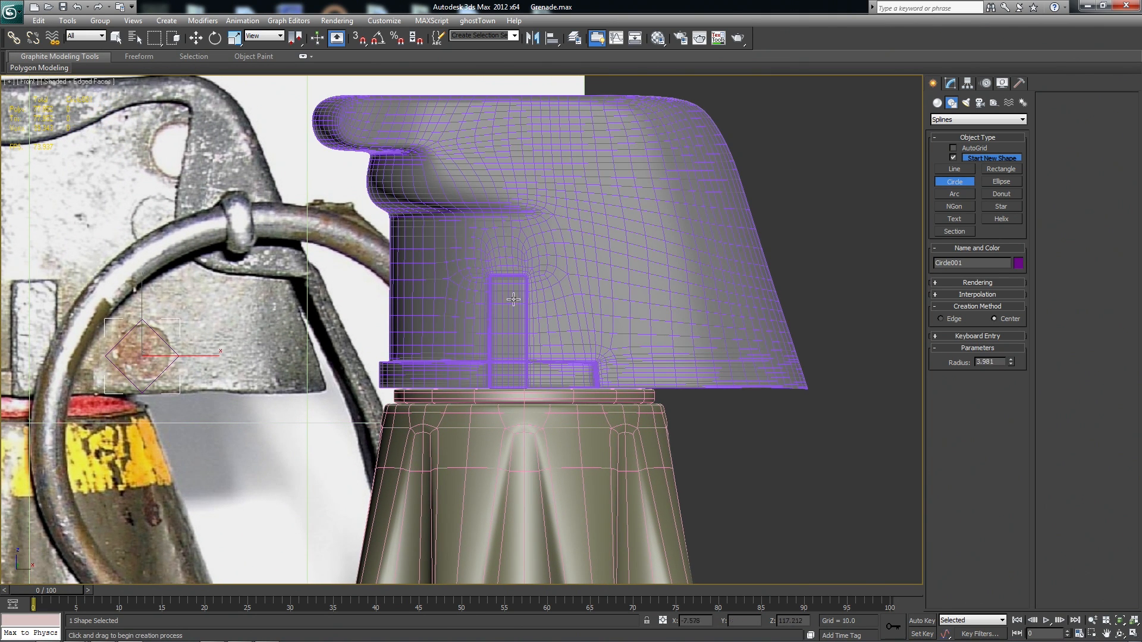
{"action": "left_click", "coordinate": [942, 294]}
{"action": "left_click", "coordinate": [1008, 304]}
Scale the octagonal circle to fit the reference's round mark and move it onto the head's lower rear side
{"action": "middle_click_drag", "start_coordinate": [131, 355], "coordinate": [136, 374]}
{"action": "key", "text": "w"}
{"action": "key", "text": "r"}
{"action": "left_click_drag", "start_coordinate": [156, 357], "coordinate": [143, 363]}
{"action": "key", "text": "w"}
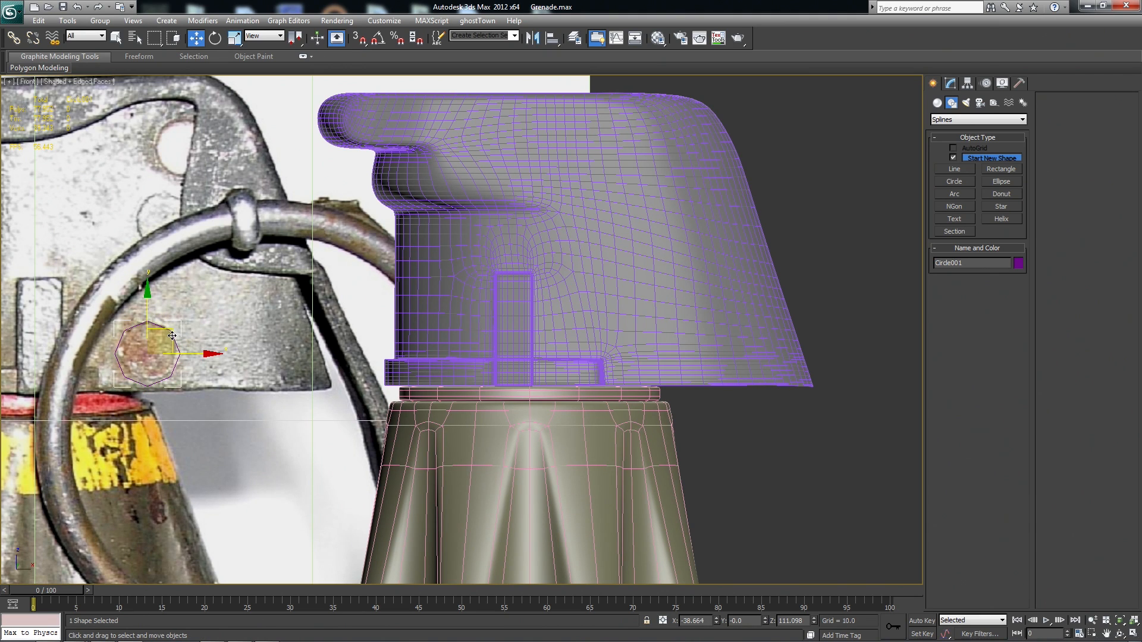
{"action": "left_click_drag", "start_coordinate": [172, 335], "coordinate": [711, 338]}
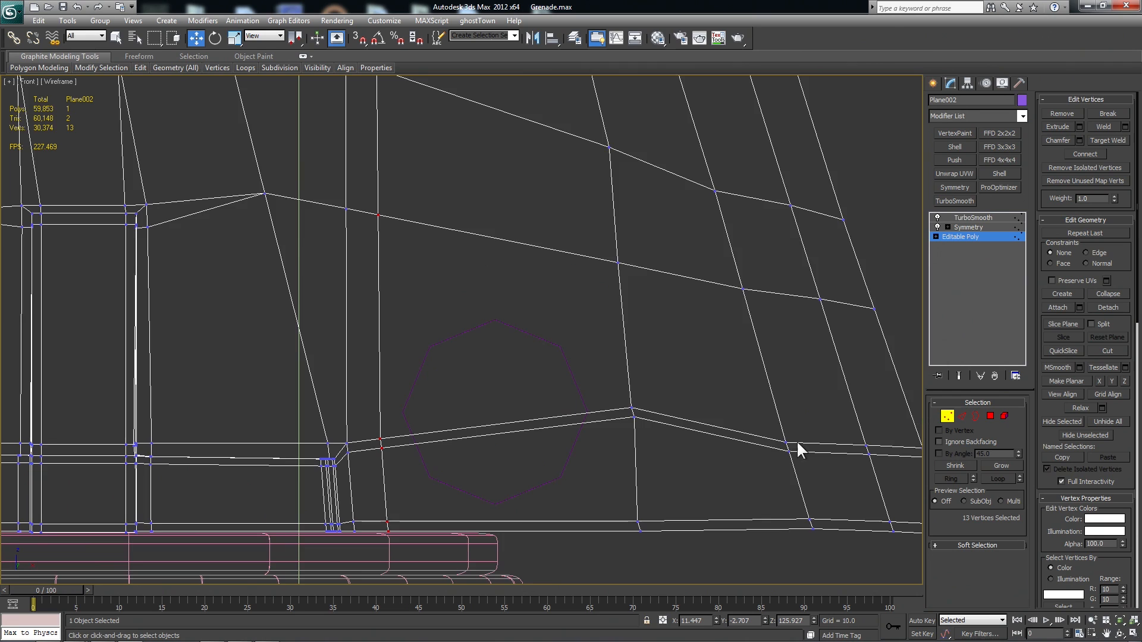
Target-weld the doubled vertices of the horizontal loop behind the lower band into single vertices
{"action": "middle_click_drag", "start_coordinate": [565, 442], "coordinate": [611, 420]}
{"action": "key", "text": "ctrl+w"}
{"action": "left_click", "coordinate": [426, 416]}
{"action": "middle_click_drag", "start_coordinate": [741, 407], "coordinate": [578, 392]}
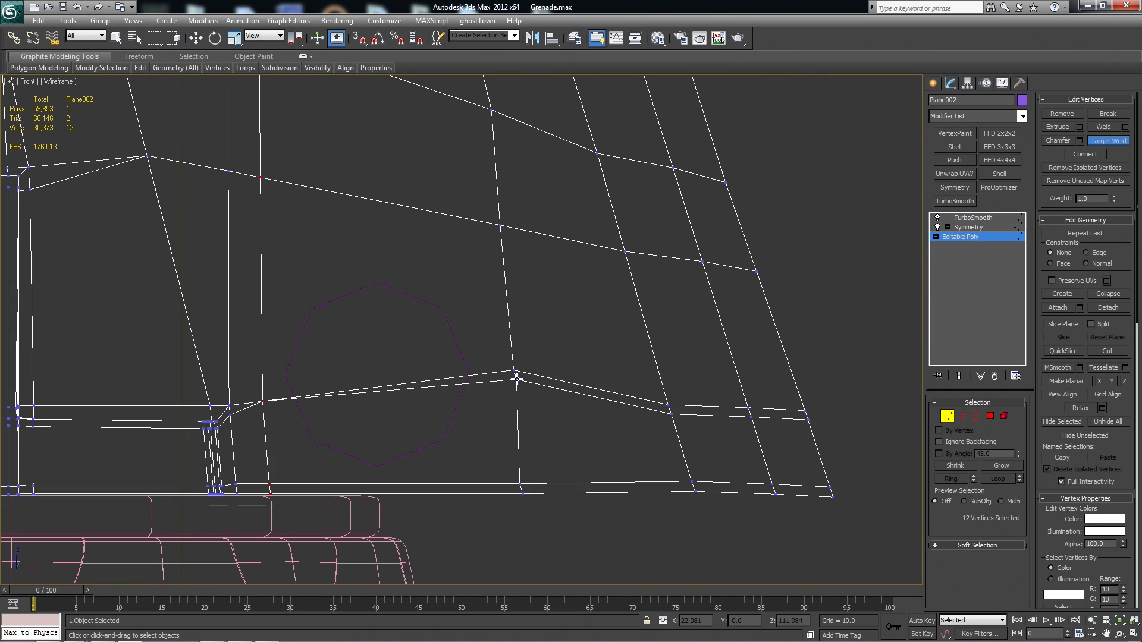
{"action": "left_click", "coordinate": [513, 370]}
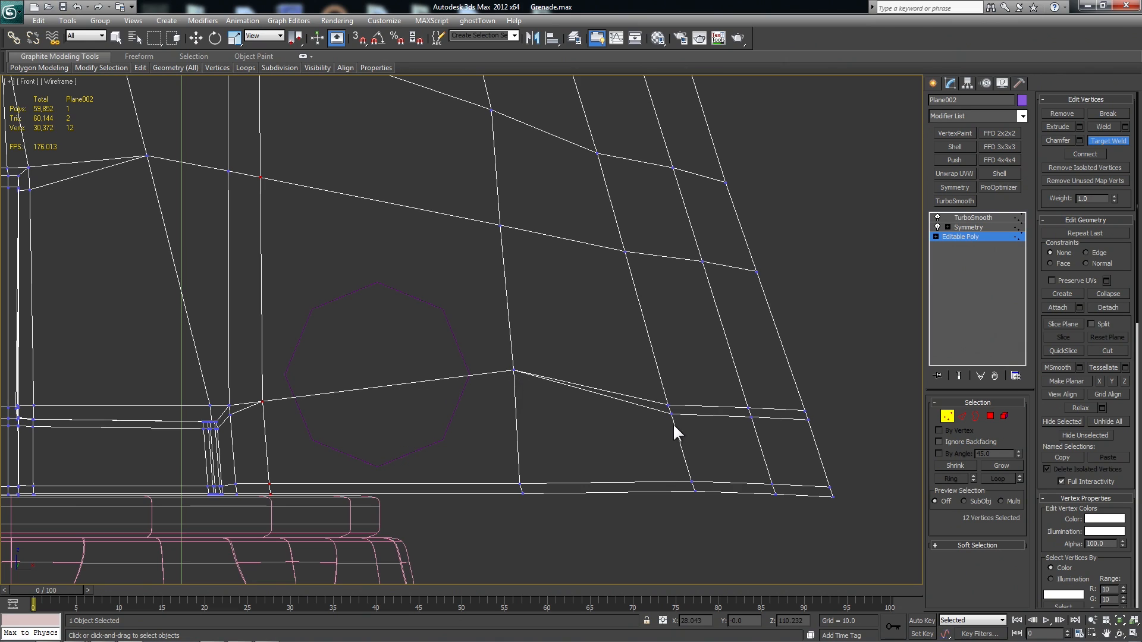
{"action": "left_click", "coordinate": [668, 406]}
{"action": "left_click", "coordinate": [749, 416]}
{"action": "left_click", "coordinate": [748, 408]}
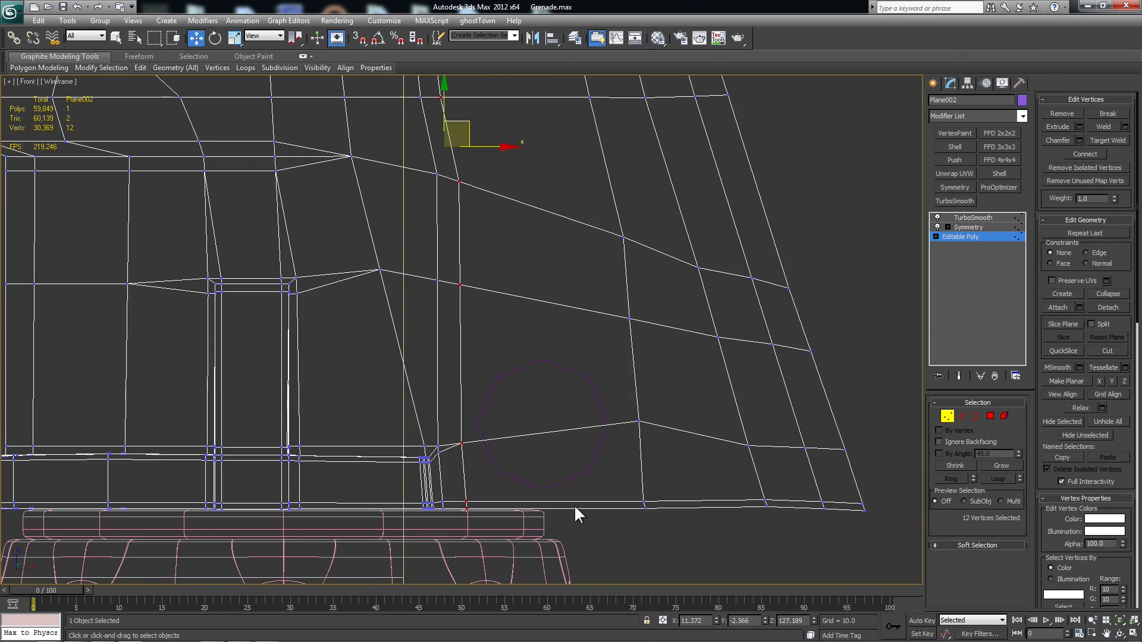
Insert a vertical edge loop through the circle's centre and move the nearby head vertices to surround the circle
{"action": "key", "text": "alt+1"}
{"action": "left_click", "coordinate": [543, 498]}
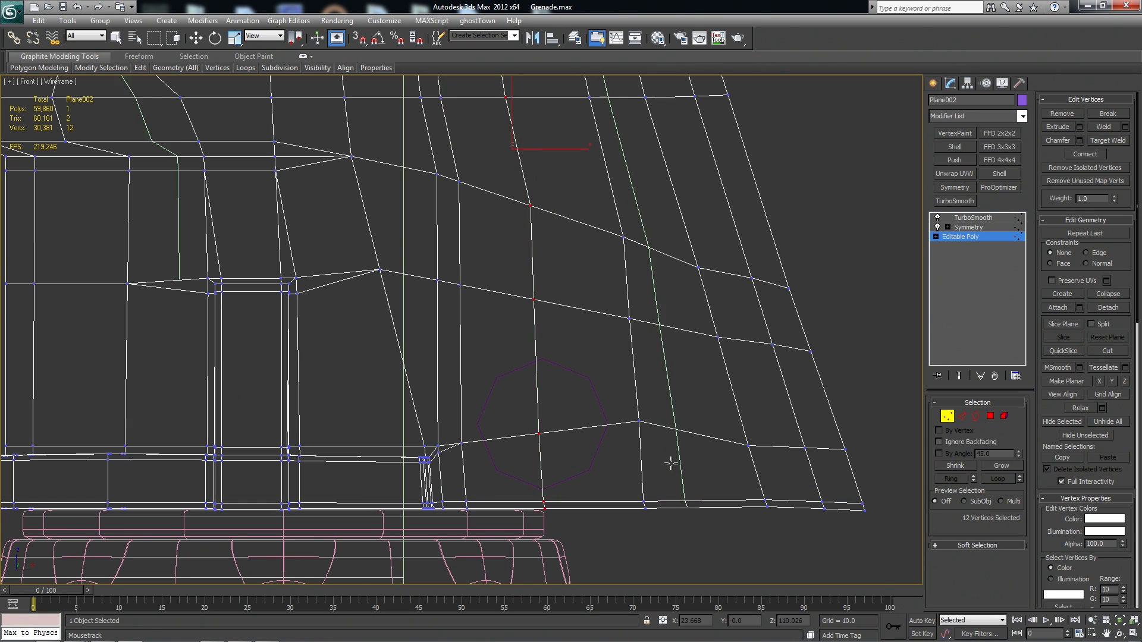
{"action": "key", "text": "w"}
{"action": "left_click", "coordinate": [950, 419]}
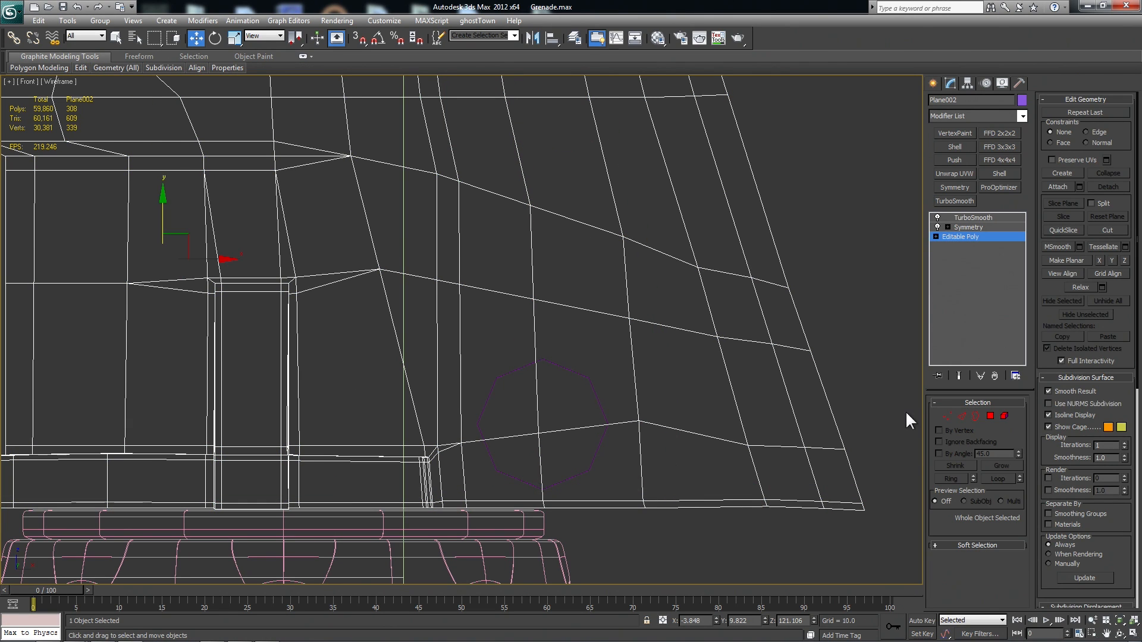
{"action": "left_click", "coordinate": [946, 416]}
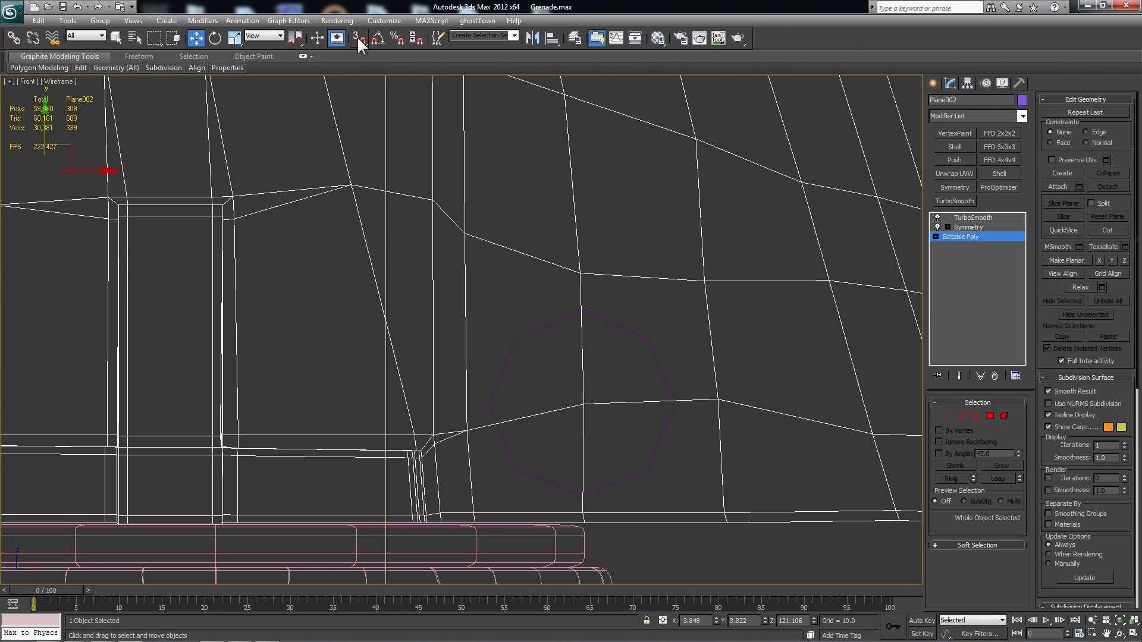
Turn on 3D snapping with only Vertex as the snap target
{"action": "left_click", "coordinate": [358, 37]}
{"action": "right_click", "coordinate": [357, 37]}
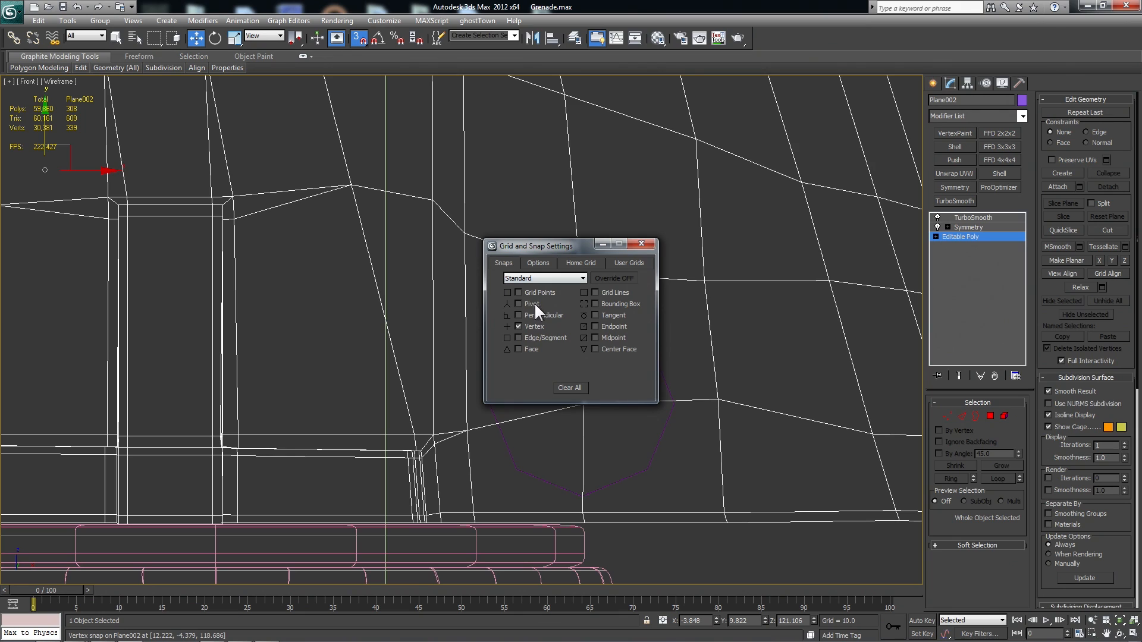
{"action": "left_click", "coordinate": [650, 247]}
{"action": "middle_click_drag", "start_coordinate": [835, 263], "coordinate": [817, 247]}
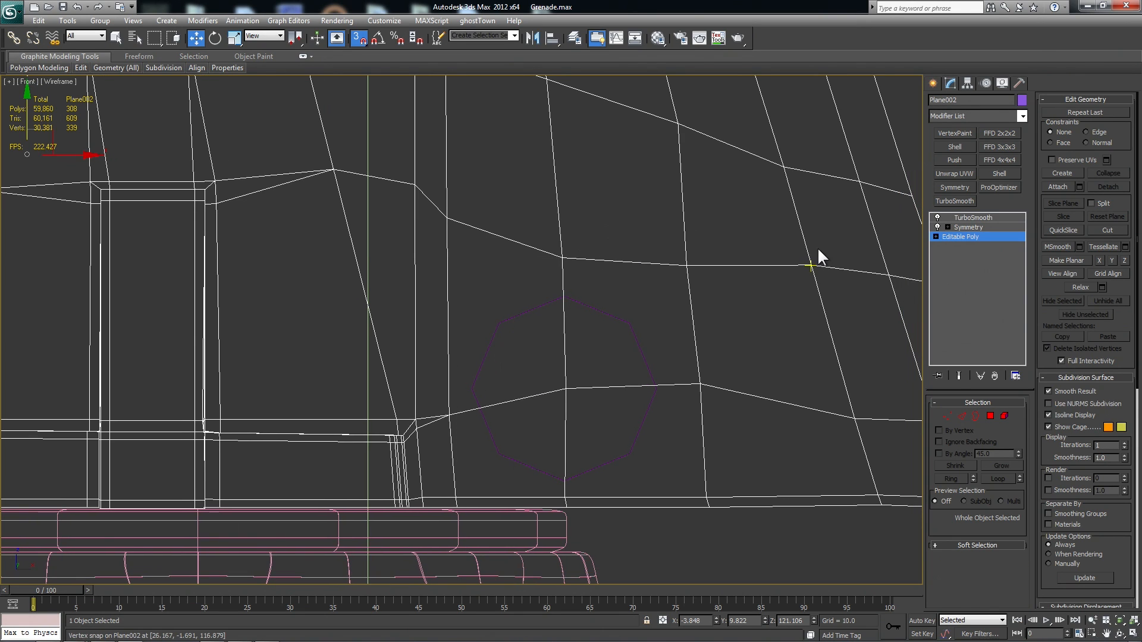
Cut the octagon outline into the head's side by snapping each cut point to the circle's vertices
{"action": "key", "text": "alt+c"}
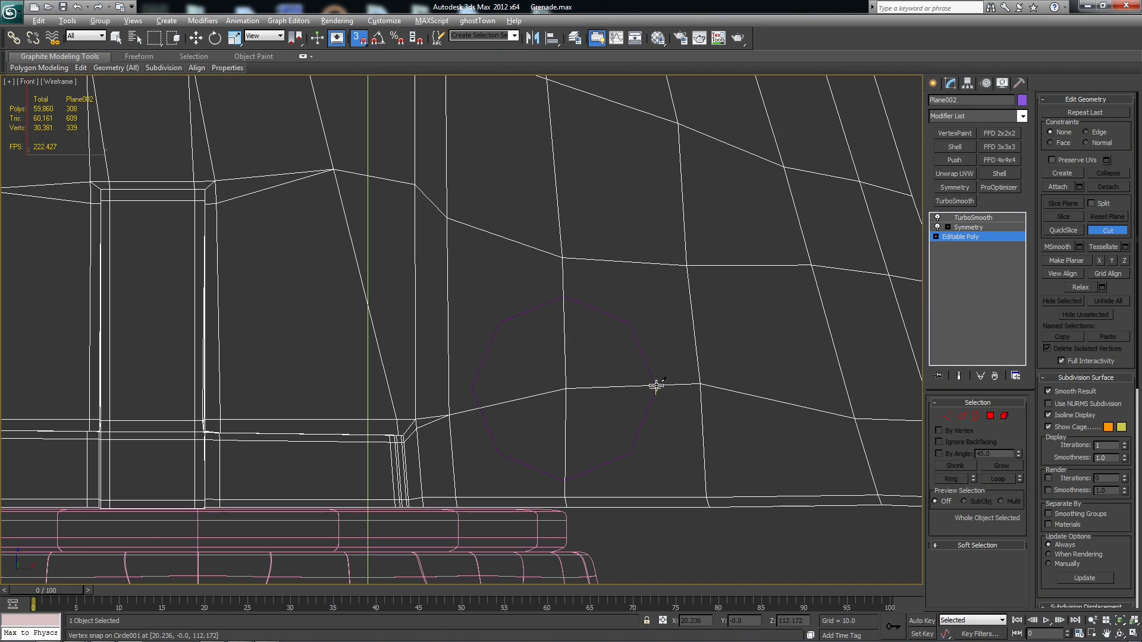
{"action": "left_click", "coordinate": [628, 324]}
{"action": "left_click", "coordinate": [659, 388]}
{"action": "left_click", "coordinate": [630, 454]}
{"action": "left_click", "coordinate": [567, 481]}
{"action": "left_click", "coordinate": [498, 454]}
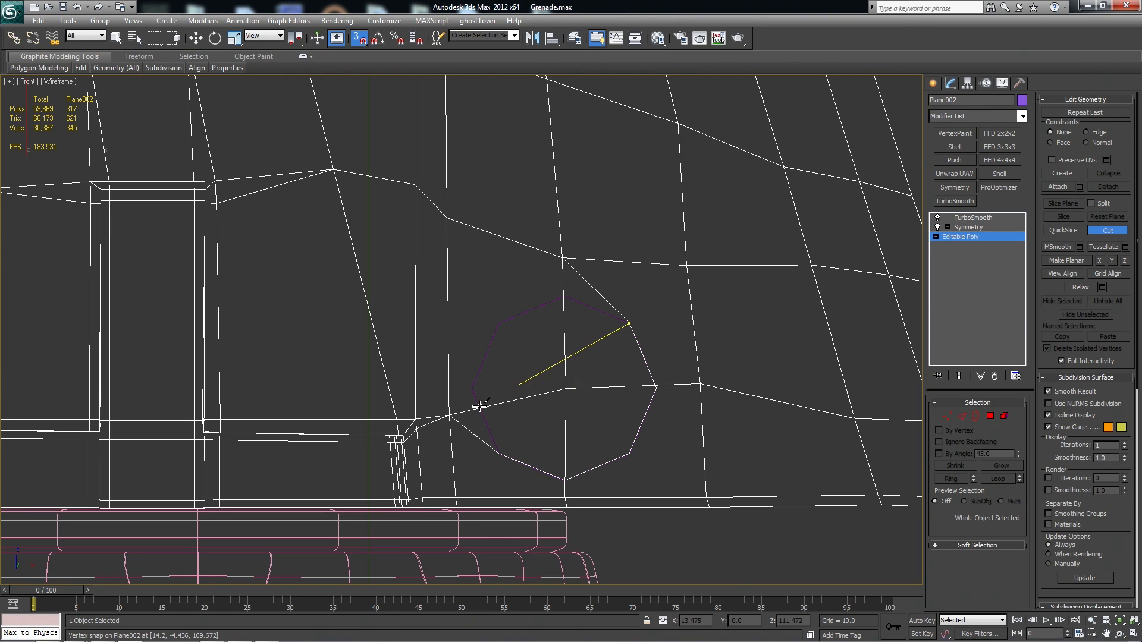
{"action": "left_click", "coordinate": [472, 387]}
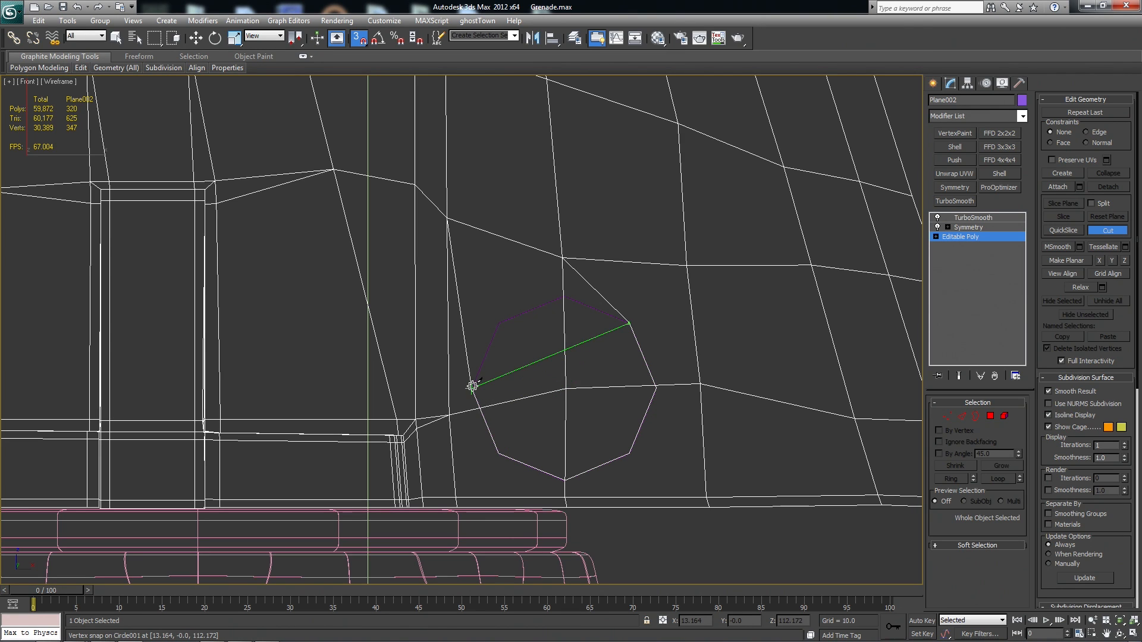
{"action": "left_click", "coordinate": [499, 324]}
{"action": "left_click", "coordinate": [563, 297]}
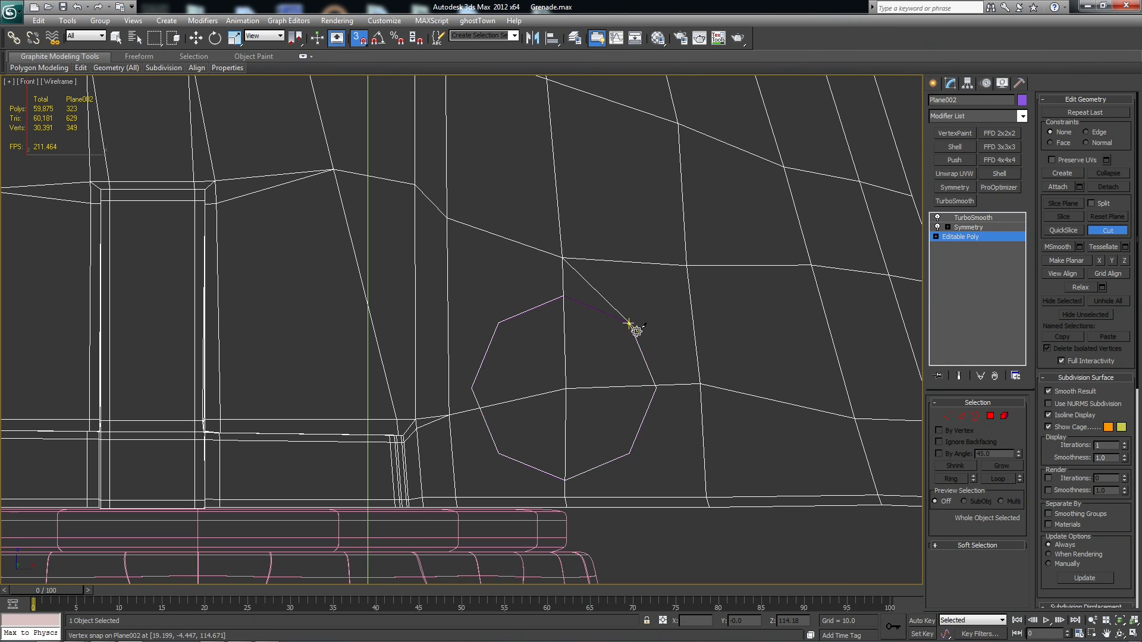
{"action": "left_click", "coordinate": [630, 323]}
{"action": "right_click", "coordinate": [732, 342]}
Select the four polygons inside the cut octagon and delete them to open a hole
{"action": "middle_click_drag", "start_coordinate": [687, 307], "coordinate": [628, 310]}
{"action": "key", "text": "q"}
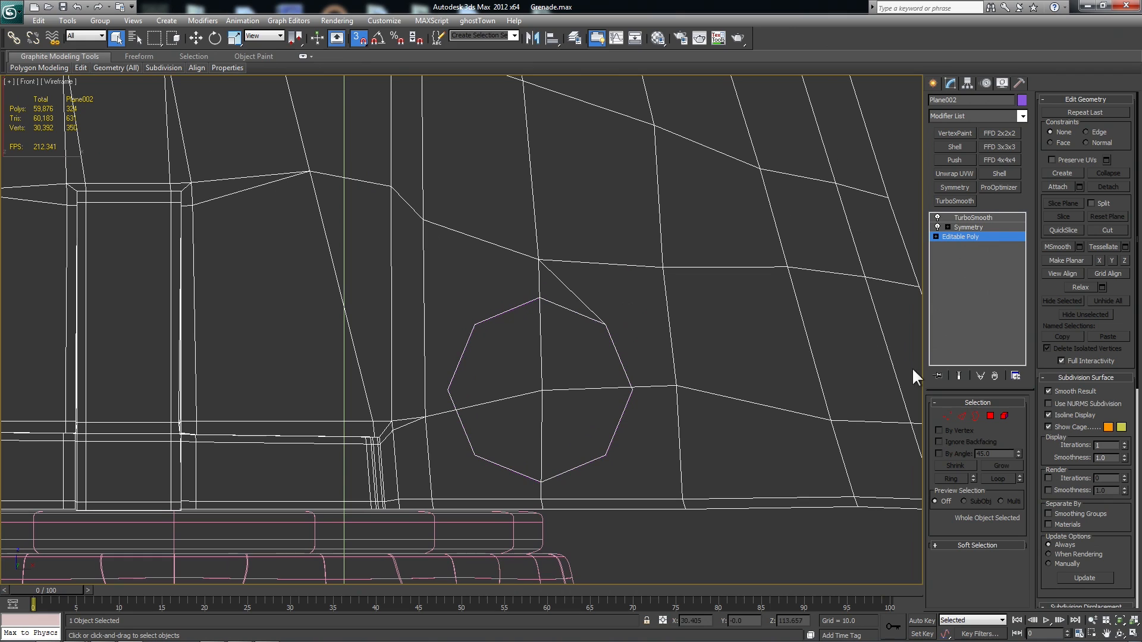
{"action": "left_click", "coordinate": [990, 416]}
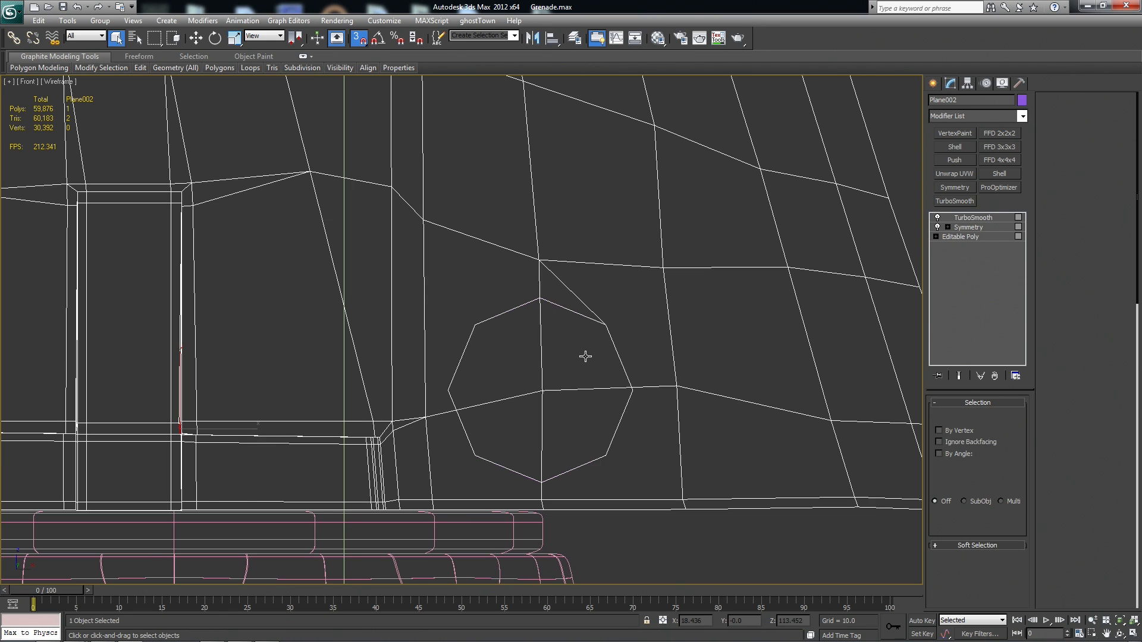
{"action": "left_click", "coordinate": [586, 356]}
{"action": "left_click", "coordinate": [518, 365], "text": "ctrl"}
{"action": "left_click", "coordinate": [581, 420], "text": "ctrl"}
{"action": "left_click", "coordinate": [538, 421], "text": "ctrl"}
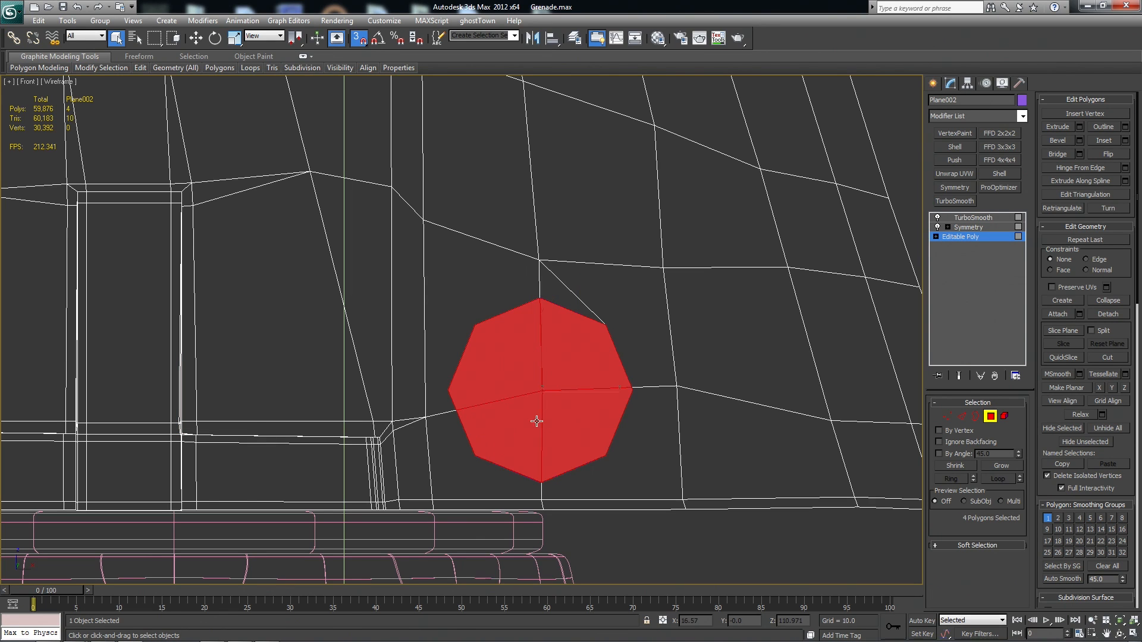
{"action": "key", "text": "Delete"}
Examine the shading around the octagonal hole with smoothing switched on
{"action": "key", "text": "F3"}
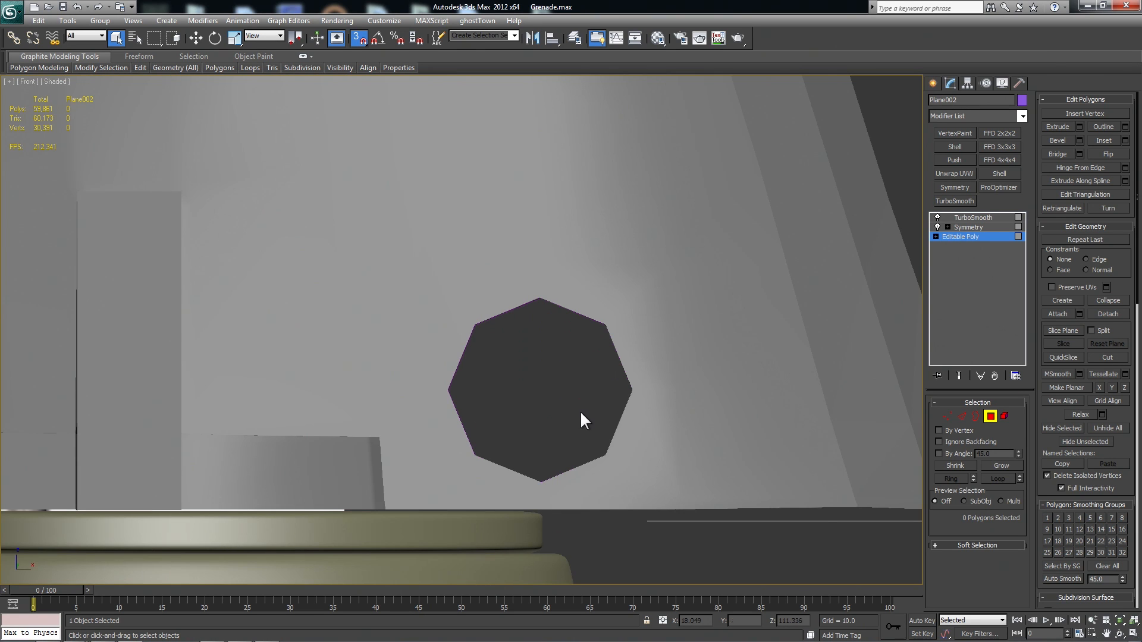
{"action": "key", "text": "End"}
{"action": "scroll", "coordinate": [767, 422], "scroll_direction": "down", "scroll_amount": 1}
{"action": "scroll", "coordinate": [766, 423], "scroll_direction": "up", "scroll_amount": 1}
{"action": "scroll", "coordinate": [771, 425], "scroll_direction": "down", "scroll_amount": 5}
{"action": "scroll", "coordinate": [776, 427], "scroll_direction": "up", "scroll_amount": 8}
{"action": "key", "text": "ctrl+e"}
{"action": "key", "text": "ctrl+e"}
{"action": "left_click", "coordinate": [991, 416]}
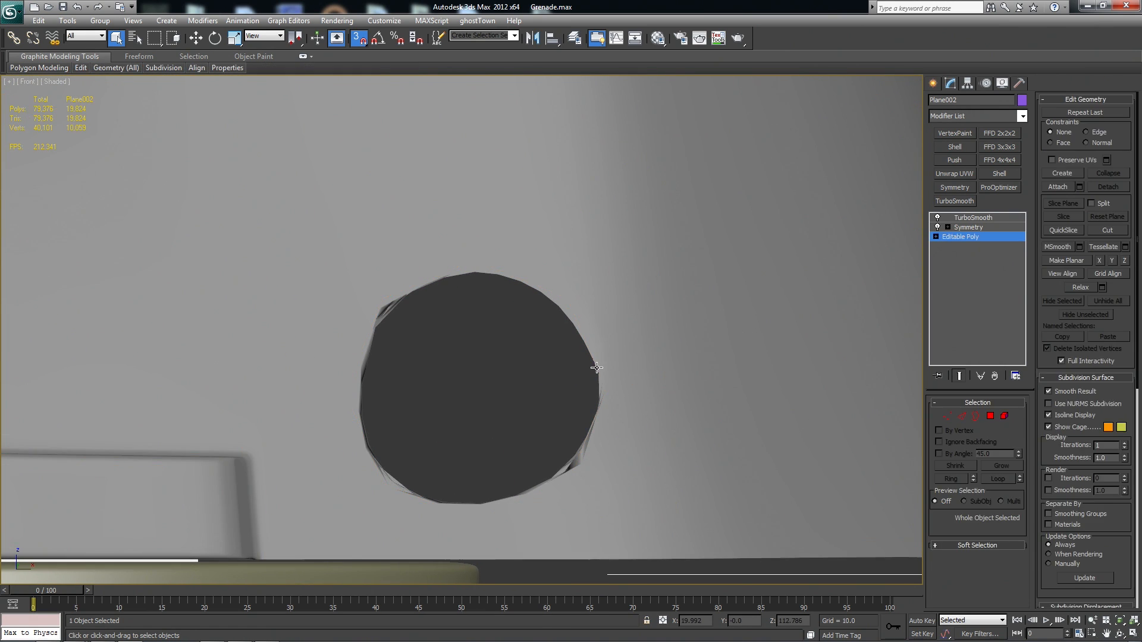
{"action": "middle_click_drag", "start_coordinate": [597, 368], "coordinate": [613, 356]}
Remove the stray diagonal edge above the octagonal hole
{"action": "key", "text": "F4"}
{"action": "key", "text": "ctrl+e"}
{"action": "key", "text": "2"}
{"action": "left_click", "coordinate": [545, 252]}
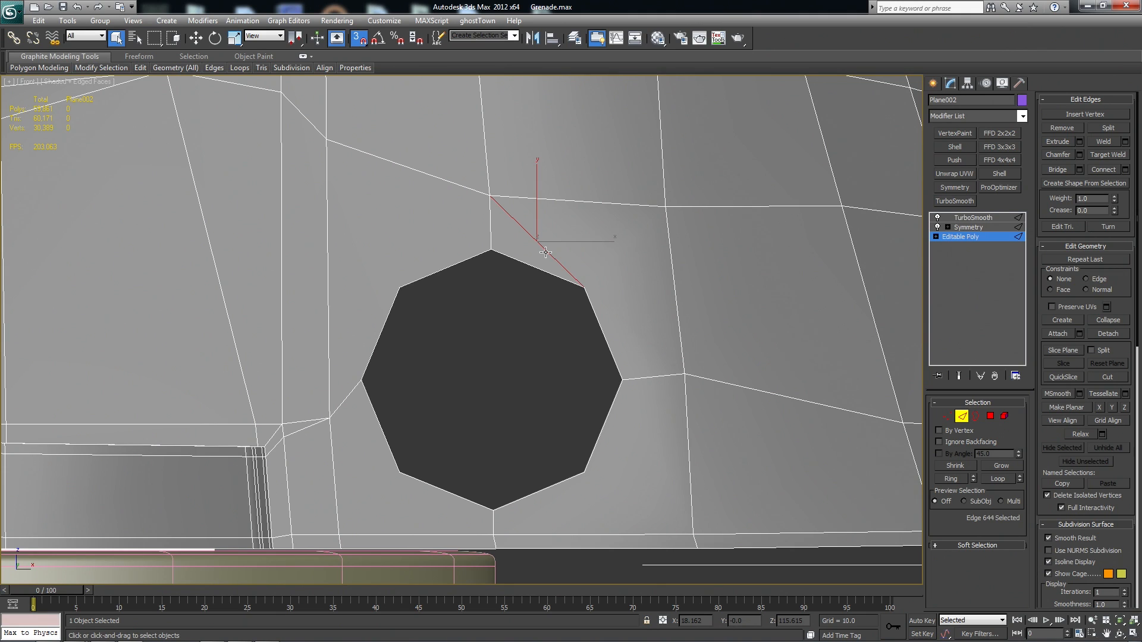
Connect the hole's four diagonal corner vertices to the nearest vertices of the surrounding mesh
{"action": "left_click", "coordinate": [947, 415]}
{"action": "left_click", "coordinate": [481, 245]}
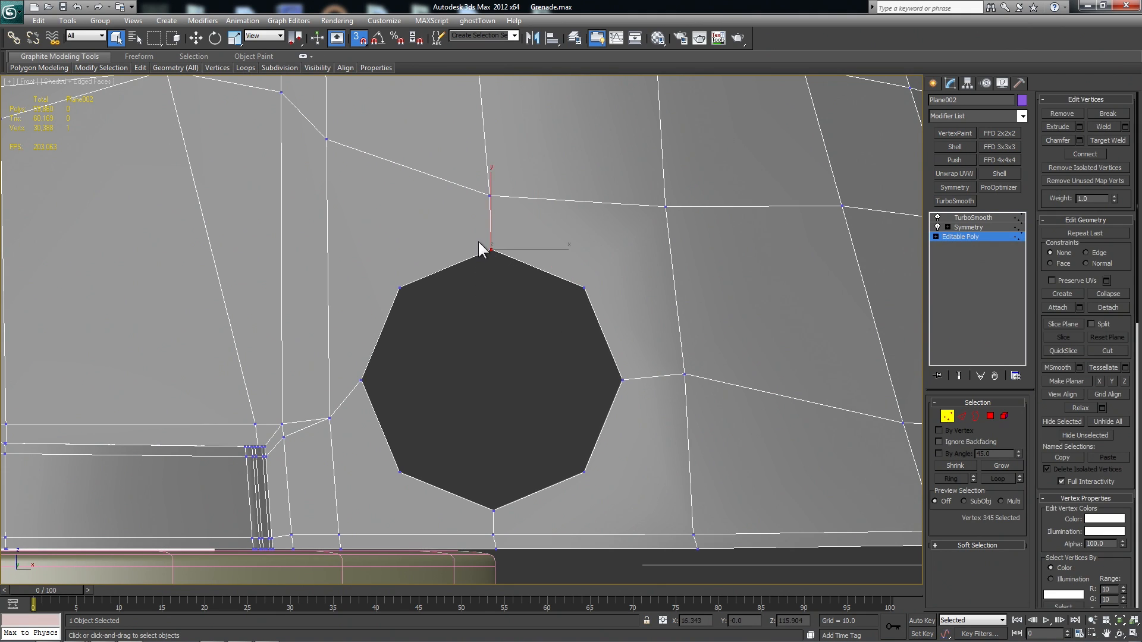
{"action": "middle_click_drag", "start_coordinate": [596, 315], "coordinate": [578, 308]}
{"action": "left_click_drag", "start_coordinate": [639, 224], "coordinate": [678, 198]}
{"action": "key", "text": "ctrl+shift+e"}
{"action": "middle_click_drag", "start_coordinate": [547, 451], "coordinate": [546, 396]}
{"action": "left_click_drag", "start_coordinate": [546, 396], "coordinate": [684, 483]}
{"action": "key", "text": "ctrl+shift+e"}
{"action": "left_click_drag", "start_coordinate": [387, 404], "coordinate": [309, 483]}
{"action": "key", "text": "ctrl+shift+e"}
{"action": "middle_click_drag", "start_coordinate": [389, 306], "coordinate": [404, 375]}
{"action": "left_click_drag", "start_coordinate": [310, 136], "coordinate": [415, 325]}
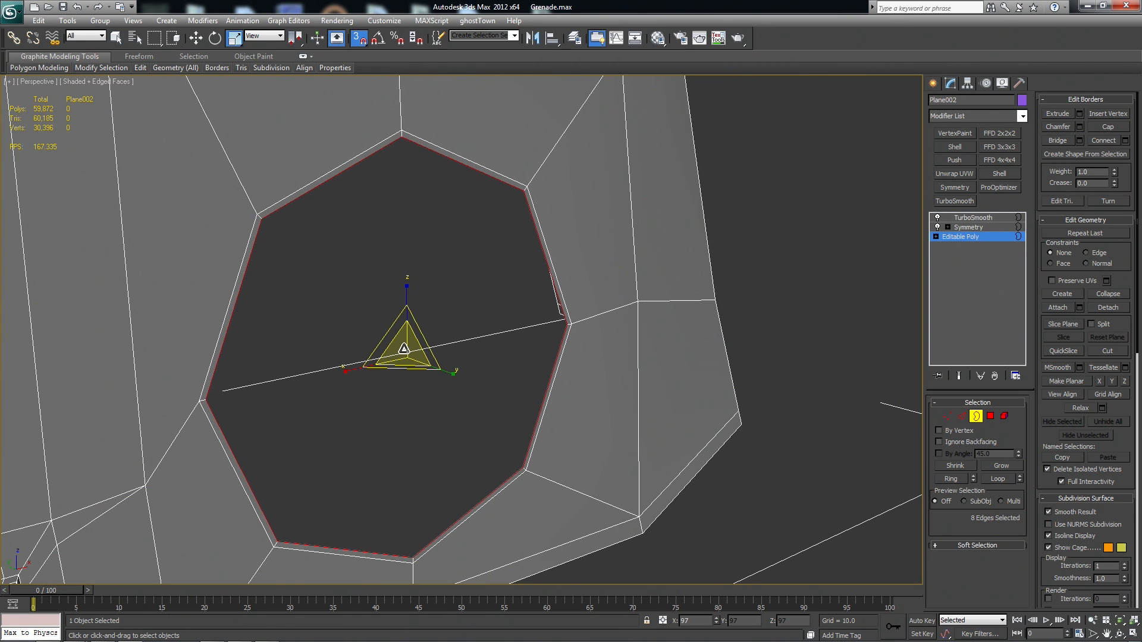
Extrude the hole's border inward as a stepped rim, first scaled to 97% and pushed into the head, and cap it
{"action": "left_click_drag", "start_coordinate": [404, 349], "coordinate": [405, 348]}
{"action": "key", "text": "w"}
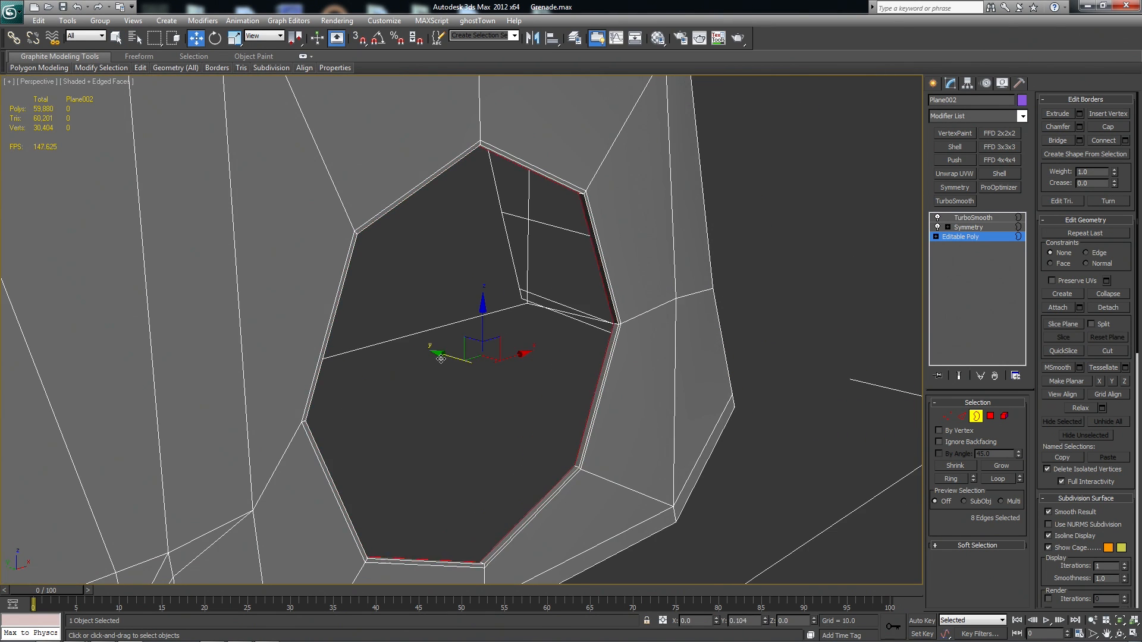
{"action": "left_click_drag", "start_coordinate": [441, 359], "coordinate": [481, 364]}
{"action": "key", "text": "r"}
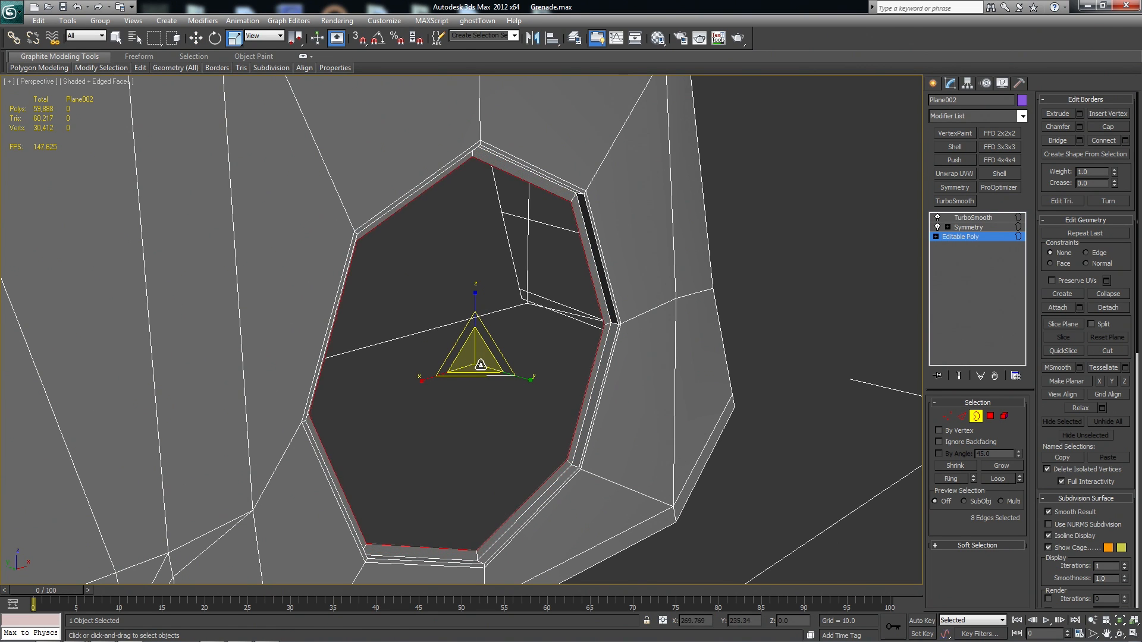
{"action": "key", "text": "alt+p"}
Examine the smoothed, capped round recess with the edge display switched off
{"action": "key", "text": "ctrl+q"}
{"action": "left_click", "coordinate": [978, 416]}
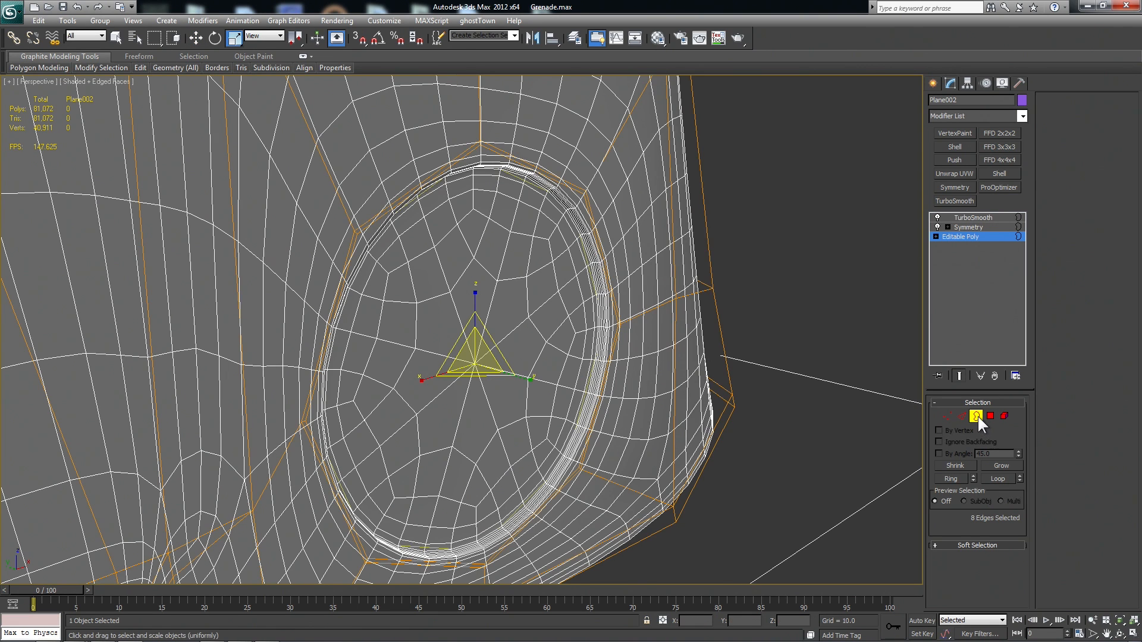
{"action": "key", "text": "F4"}
{"action": "scroll", "coordinate": [784, 429], "scroll_direction": "down", "scroll_amount": 4}
{"action": "middle_click_drag", "start_coordinate": [783, 429], "coordinate": [695, 354], "text": "alt"}
{"action": "scroll", "coordinate": [695, 353], "scroll_direction": "down", "scroll_amount": 5}
{"action": "key", "text": "F4"}
Copy the round recess's cap and rim polygons upward along the side of the head and clone them as an element
{"action": "key", "text": "4"}
{"action": "key", "text": "ctrl+e"}
{"action": "key", "text": "z"}
{"action": "scroll", "coordinate": [617, 283], "scroll_direction": "down", "scroll_amount": 5}
{"action": "mouse_move", "coordinate": [617, 283]}
{"action": "middle_mouse_down", "text": "alt"}
{"action": "mouse_move", "coordinate": [652, 312]}
{"action": "mouse_move", "coordinate": [735, 310]}
{"action": "middle_mouse_up", "text": "alt"}
{"action": "key", "text": "w"}
{"action": "left_click_drag", "start_coordinate": [438, 311], "coordinate": [466, 157], "text": "shift"}
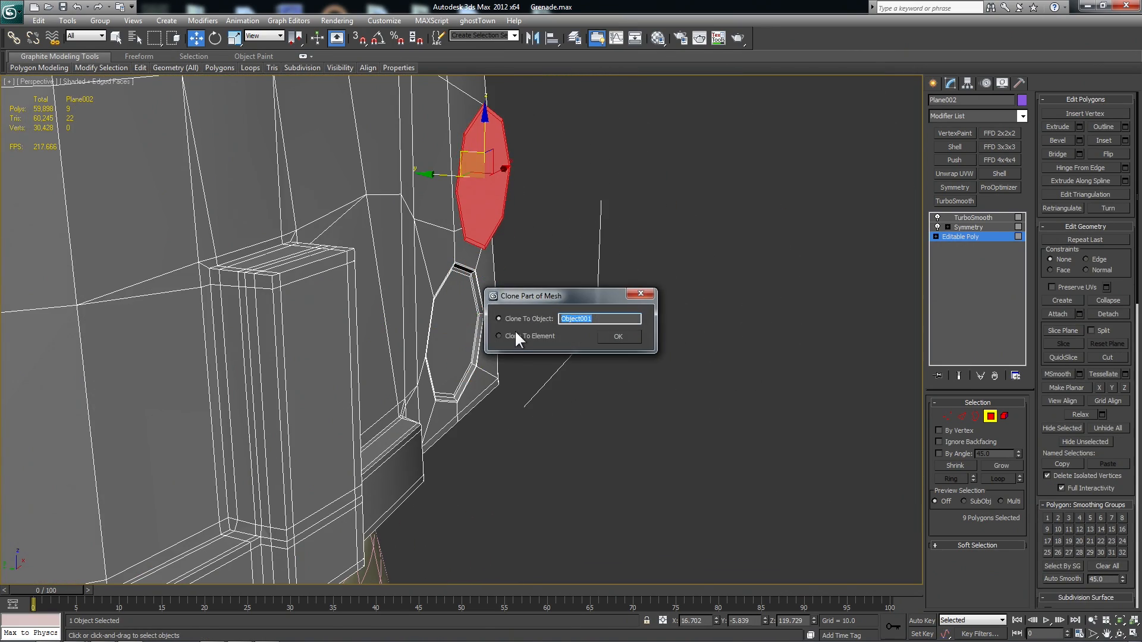
{"action": "left_click", "coordinate": [532, 336]}
{"action": "left_click", "coordinate": [626, 337]}
Extend the open borders of the round discs along the Y axis into the head to give them depth
{"action": "scroll", "coordinate": [632, 381], "scroll_direction": "down", "scroll_amount": 8}
{"action": "mouse_move", "coordinate": [576, 336]}
{"action": "middle_mouse_down", "text": "alt"}
{"action": "mouse_move", "coordinate": [503, 328]}
{"action": "mouse_move", "coordinate": [601, 374]}
{"action": "mouse_move", "coordinate": [696, 331]}
{"action": "middle_mouse_up", "text": "alt"}
{"action": "key", "text": "f"}
{"action": "key", "text": "z"}
{"action": "scroll", "coordinate": [548, 348], "scroll_direction": "down", "scroll_amount": 8}
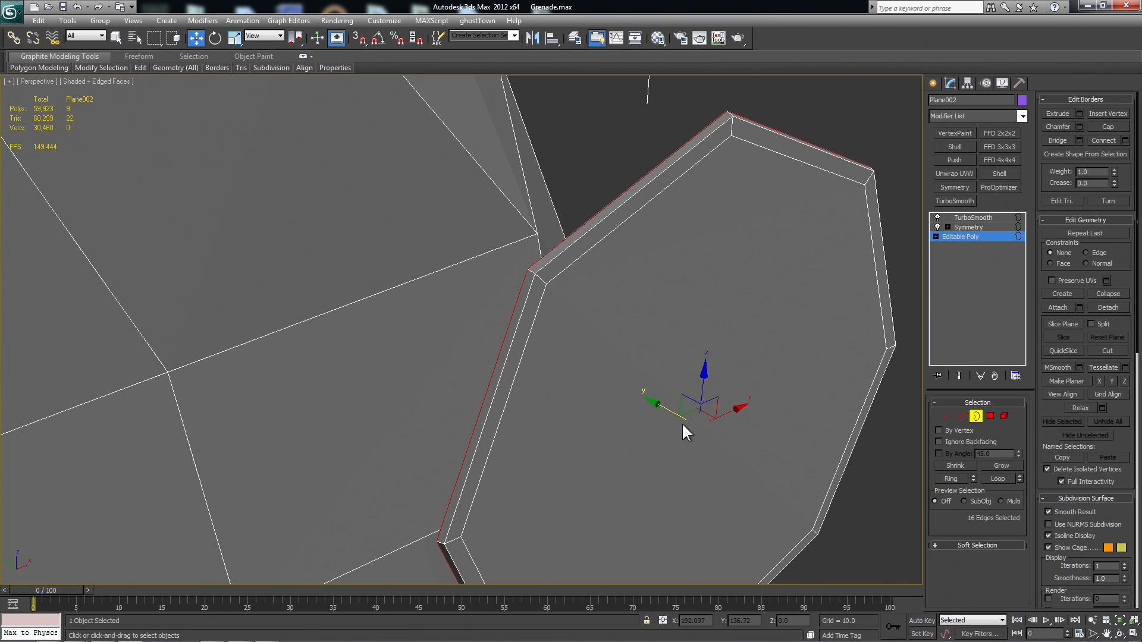
{"action": "left_click_drag", "start_coordinate": [683, 427], "coordinate": [653, 403], "text": "shift"}
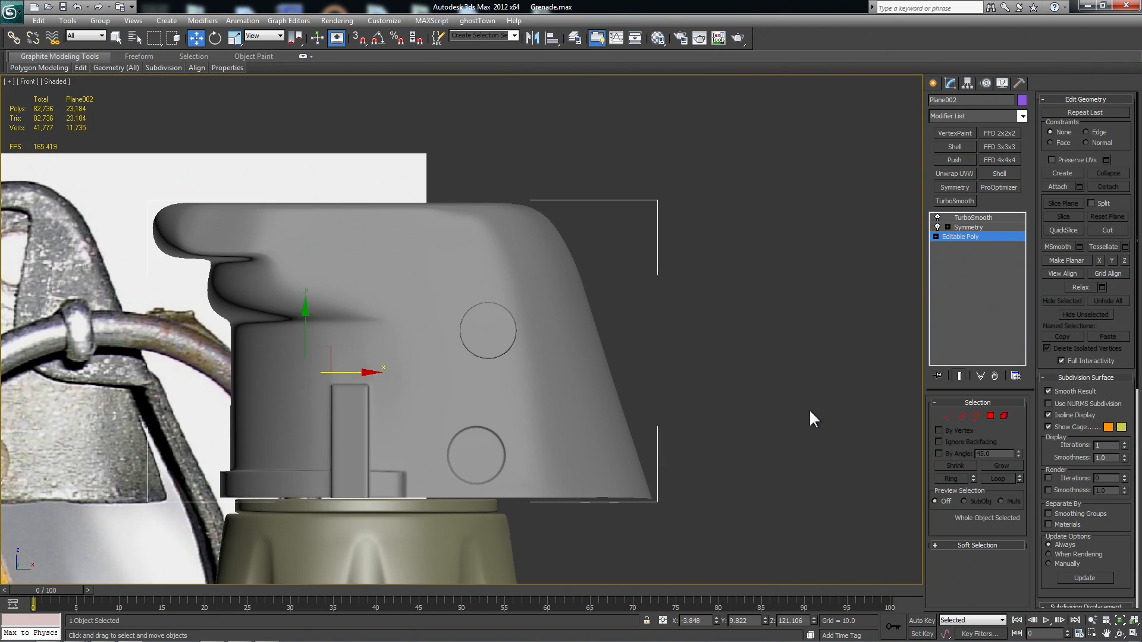
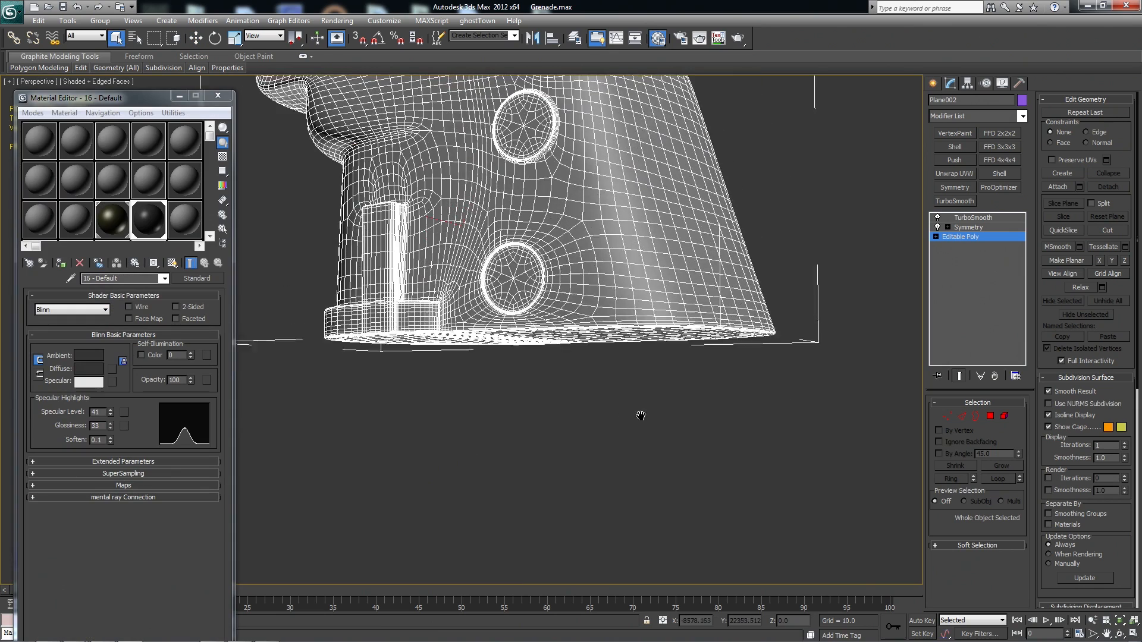
Copy the five polygons on top of the fuse head slightly upward as a separate object for the safety lever
{"action": "middle_click_drag", "start_coordinate": [637, 415], "coordinate": [642, 429]}
{"action": "middle_click_drag", "start_coordinate": [713, 404], "coordinate": [748, 356], "text": "alt"}
{"action": "scroll", "coordinate": [746, 333], "scroll_direction": "down", "scroll_amount": 2}
{"action": "middle_click_drag", "start_coordinate": [745, 315], "coordinate": [770, 415]}
{"action": "scroll", "coordinate": [764, 412], "scroll_direction": "down", "scroll_amount": 3}
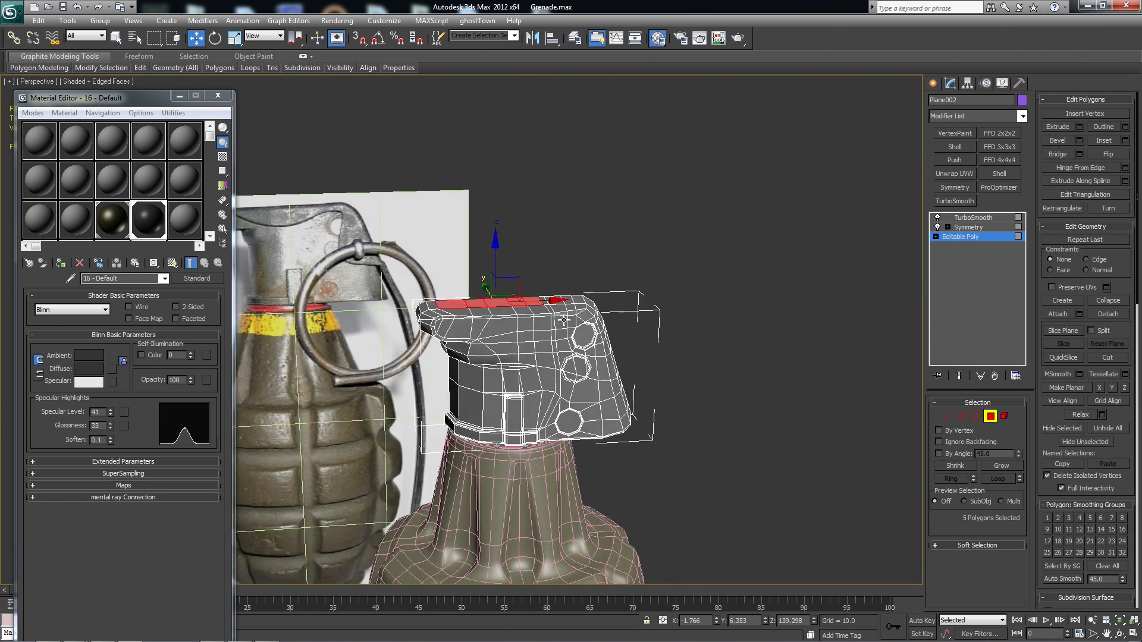
{"action": "scroll", "coordinate": [564, 320], "scroll_direction": "up", "scroll_amount": 3}
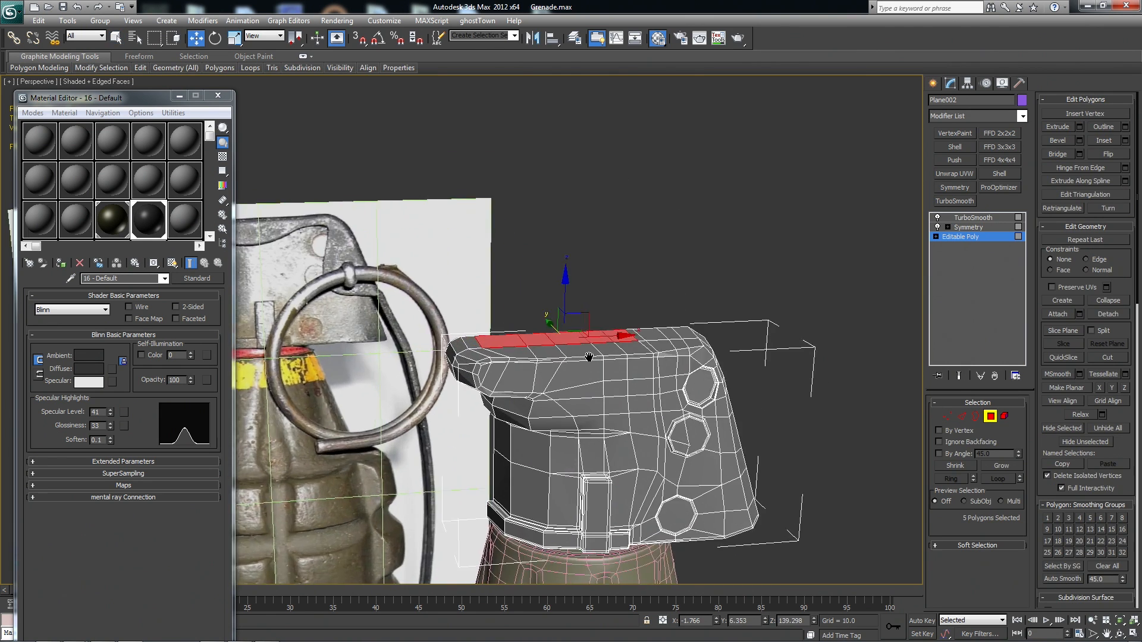
{"action": "left_click_drag", "start_coordinate": [568, 299], "coordinate": [559, 293], "text": "shift"}
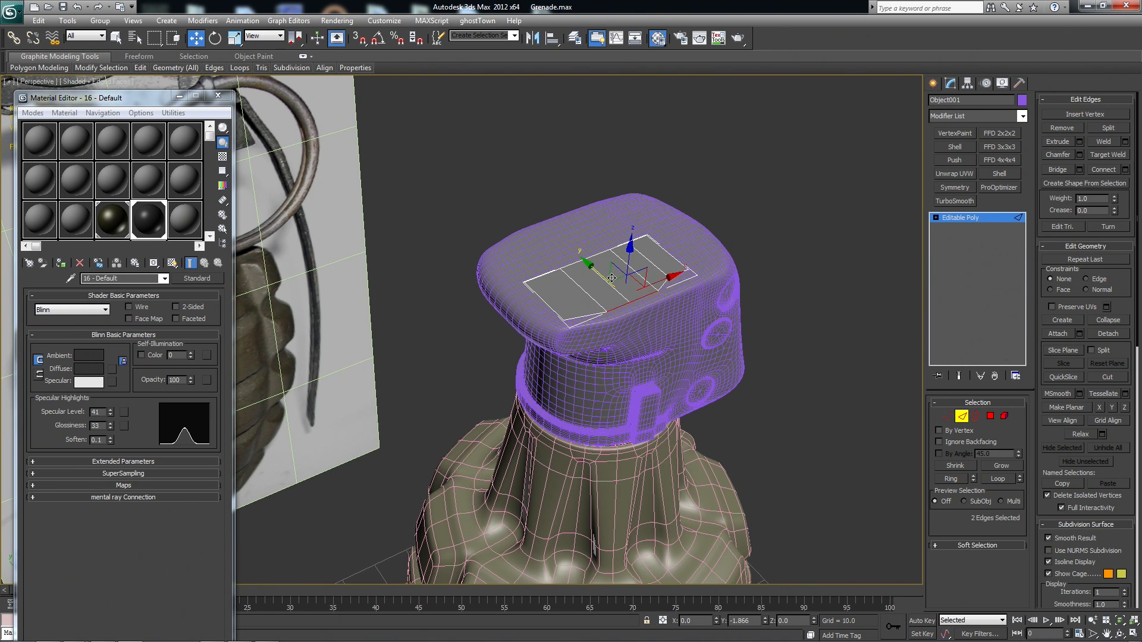
Extrude the two side edges of the lever strip downward to form a flap along the head's side
{"action": "left_click_drag", "start_coordinate": [611, 278], "coordinate": [614, 281]}
{"action": "middle_click_drag", "start_coordinate": [615, 279], "coordinate": [629, 257], "text": "alt"}
{"action": "left_click_drag", "start_coordinate": [631, 257], "coordinate": [662, 298]}
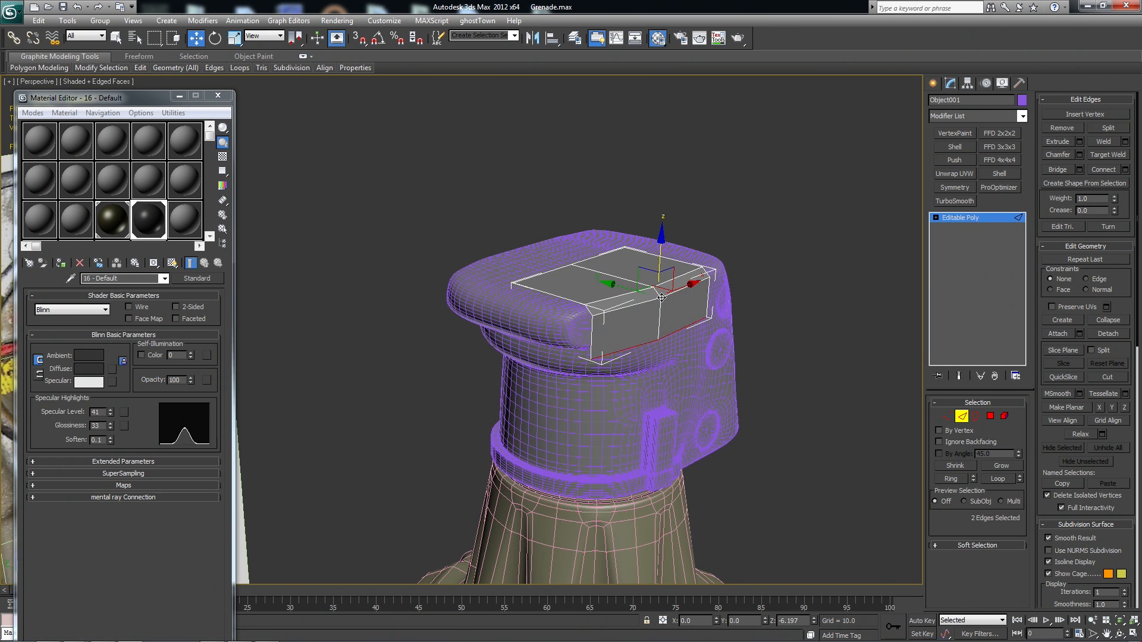
Add a TurboSmooth modifier to the lever strip and set its iterations to 2
{"action": "scroll", "coordinate": [677, 334], "scroll_direction": "down", "scroll_amount": 2}
{"action": "middle_click_drag", "start_coordinate": [677, 335], "coordinate": [626, 328], "text": "alt"}
{"action": "scroll", "coordinate": [626, 328], "scroll_direction": "up", "scroll_amount": 2}
{"action": "key", "text": "2"}
{"action": "left_click", "coordinate": [964, 201]}
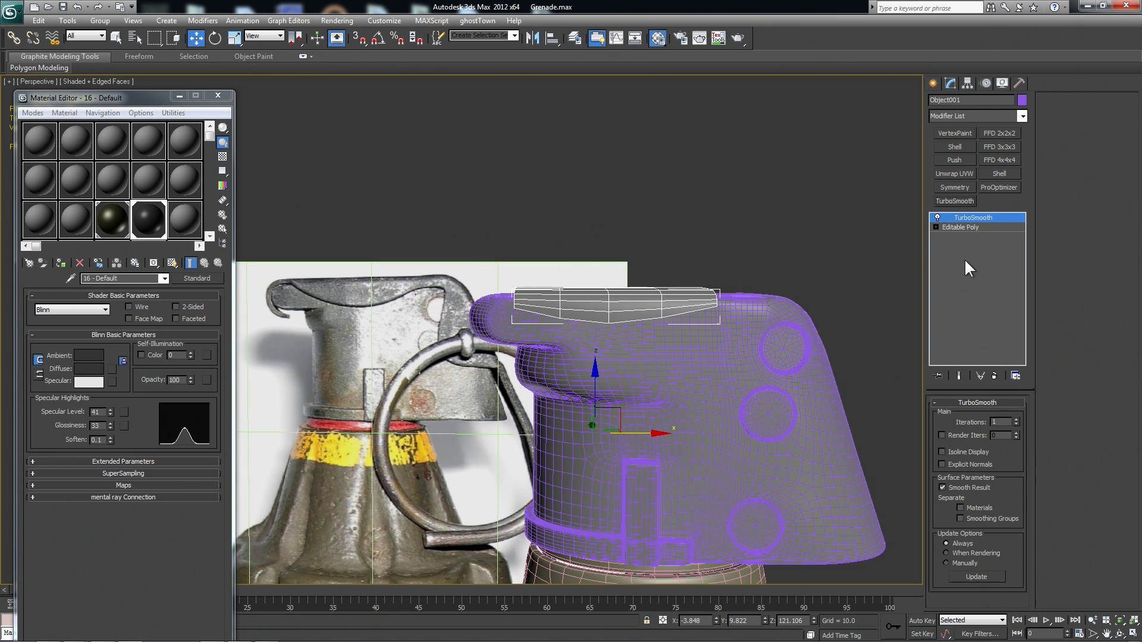
{"action": "left_click", "coordinate": [1016, 419]}
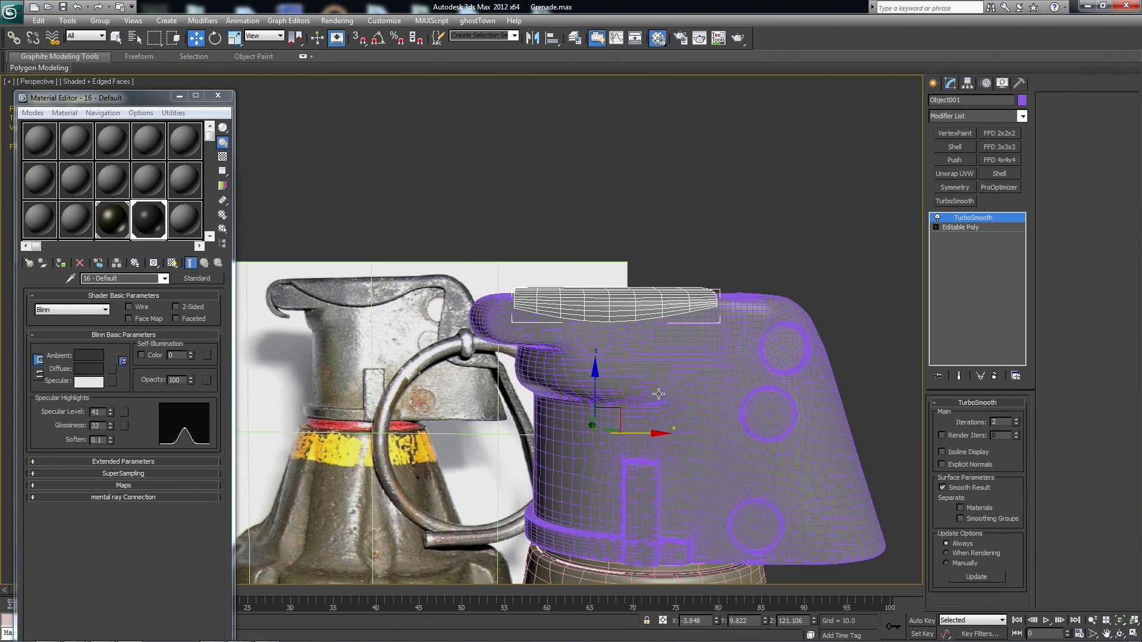
{"action": "middle_click_drag", "start_coordinate": [650, 399], "coordinate": [654, 403]}
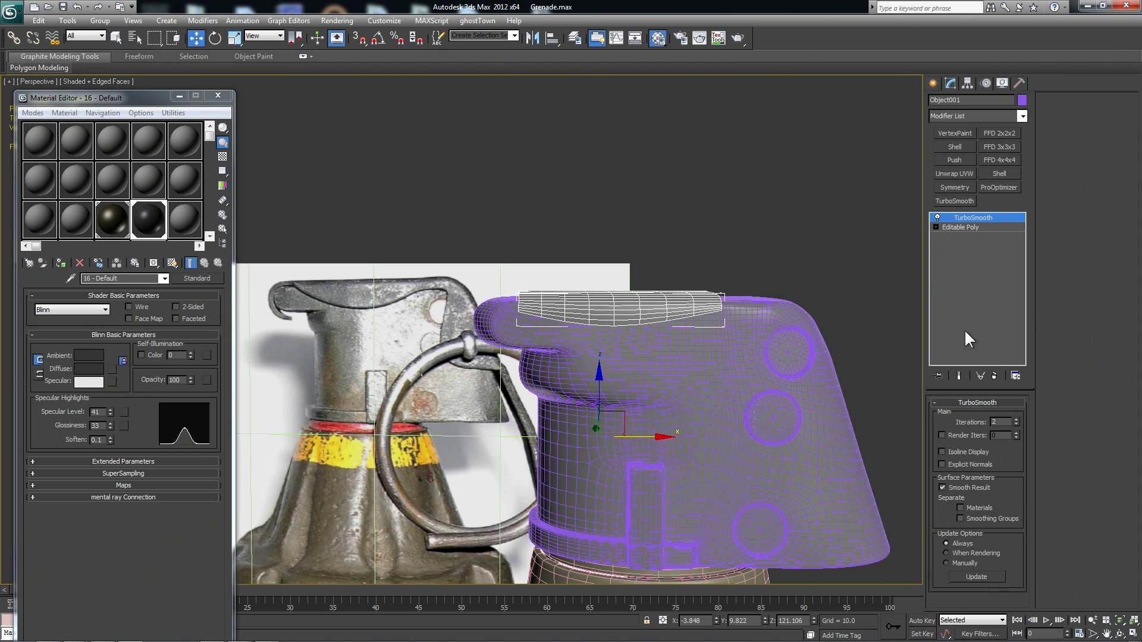
Extend the strip's front edges around the nose of the head and adjust the vertices into a curled lip in front view
{"action": "left_click", "coordinate": [960, 228]}
{"action": "key", "text": "f"}
{"action": "key", "text": "e"}
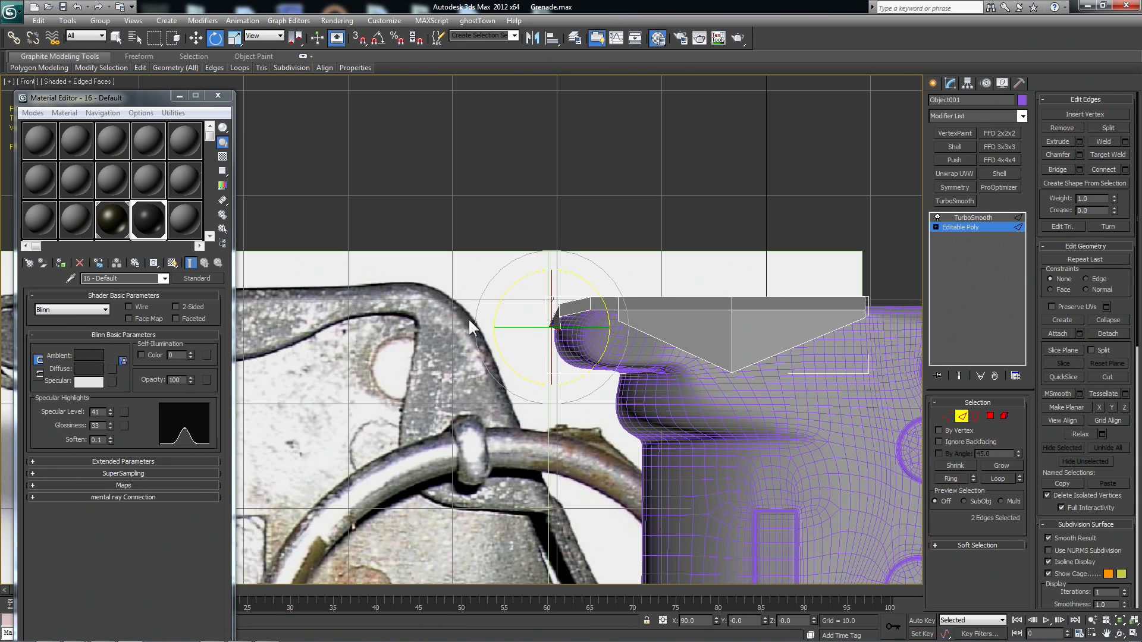
{"action": "key", "text": "w"}
{"action": "left_click_drag", "start_coordinate": [577, 314], "coordinate": [570, 320]}
{"action": "scroll", "coordinate": [572, 346], "scroll_direction": "up", "scroll_amount": 2}
{"action": "middle_click_drag", "start_coordinate": [572, 345], "coordinate": [539, 389]}
{"action": "key", "text": "1"}
{"action": "key", "text": "1"}
{"action": "left_click", "coordinate": [521, 335]}
{"action": "left_click_drag", "start_coordinate": [544, 313], "coordinate": [532, 319]}
{"action": "key", "text": "2"}
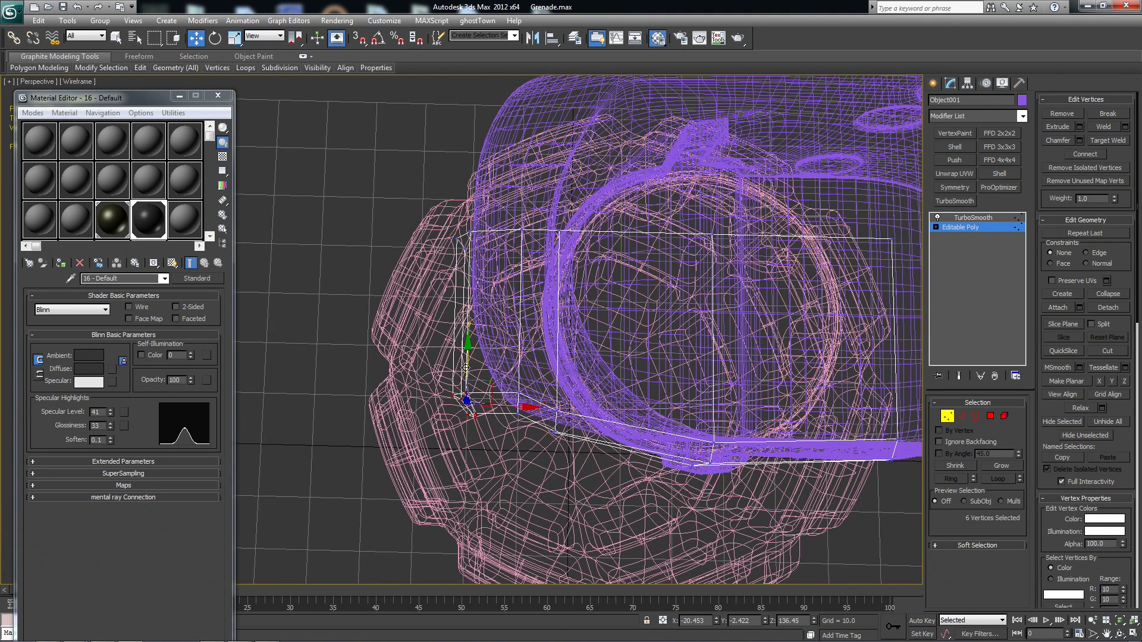
Taper the curled front end of the lever by moving its outer vertices inward along the Y axis in progressive groups
{"action": "left_click_drag", "start_coordinate": [466, 368], "coordinate": [466, 311]}
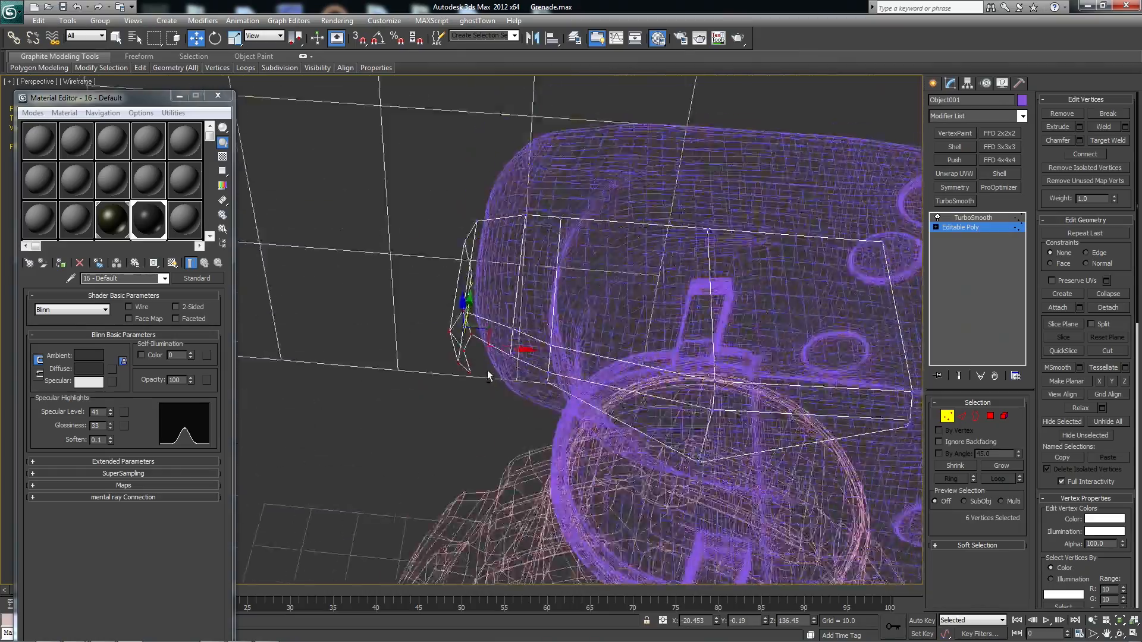
{"action": "middle_click_drag", "start_coordinate": [487, 375], "coordinate": [412, 393], "text": "alt"}
{"action": "left_click_drag", "start_coordinate": [470, 322], "coordinate": [475, 321]}
{"action": "middle_click_drag", "start_coordinate": [467, 340], "coordinate": [569, 314], "text": "alt"}
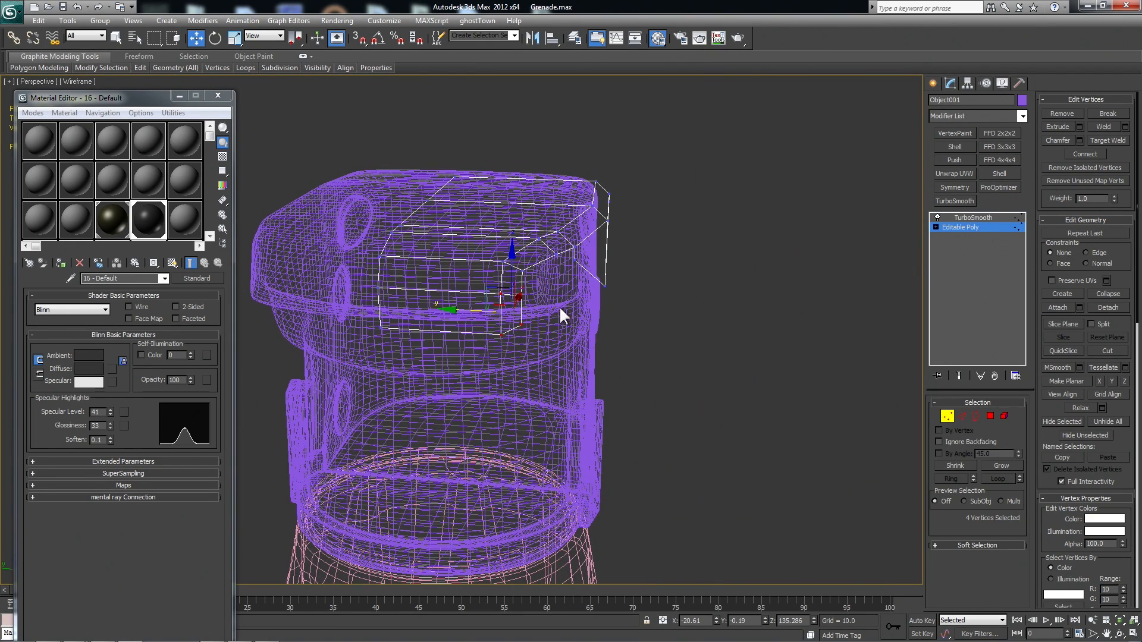
{"action": "left_click_drag", "start_coordinate": [464, 309], "coordinate": [451, 309]}
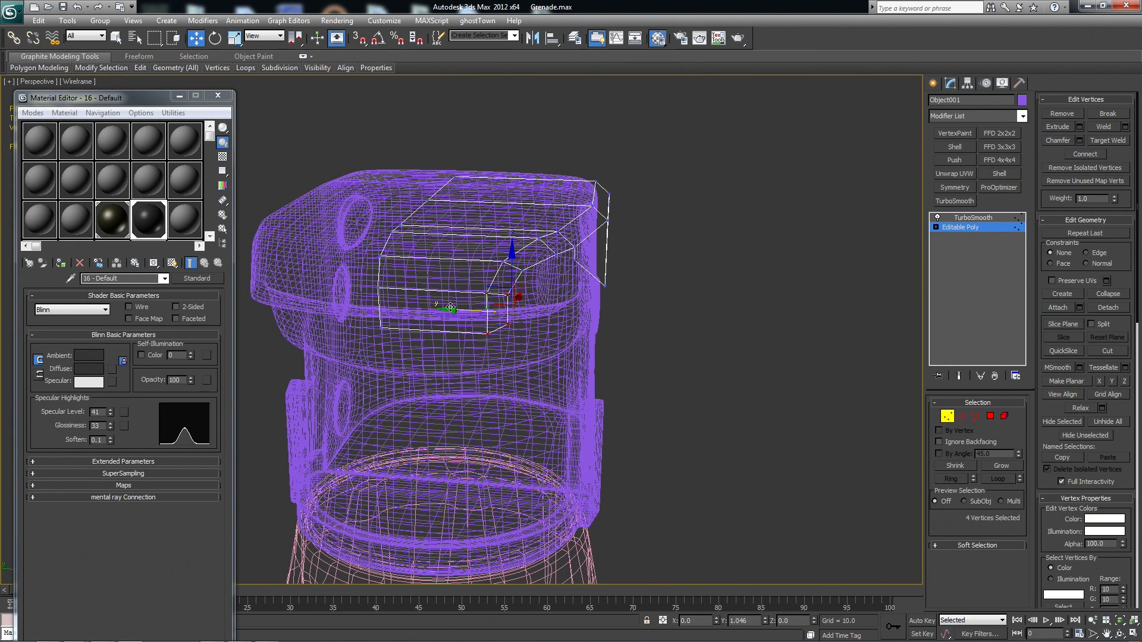
{"action": "left_click_drag", "start_coordinate": [513, 351], "coordinate": [415, 326]}
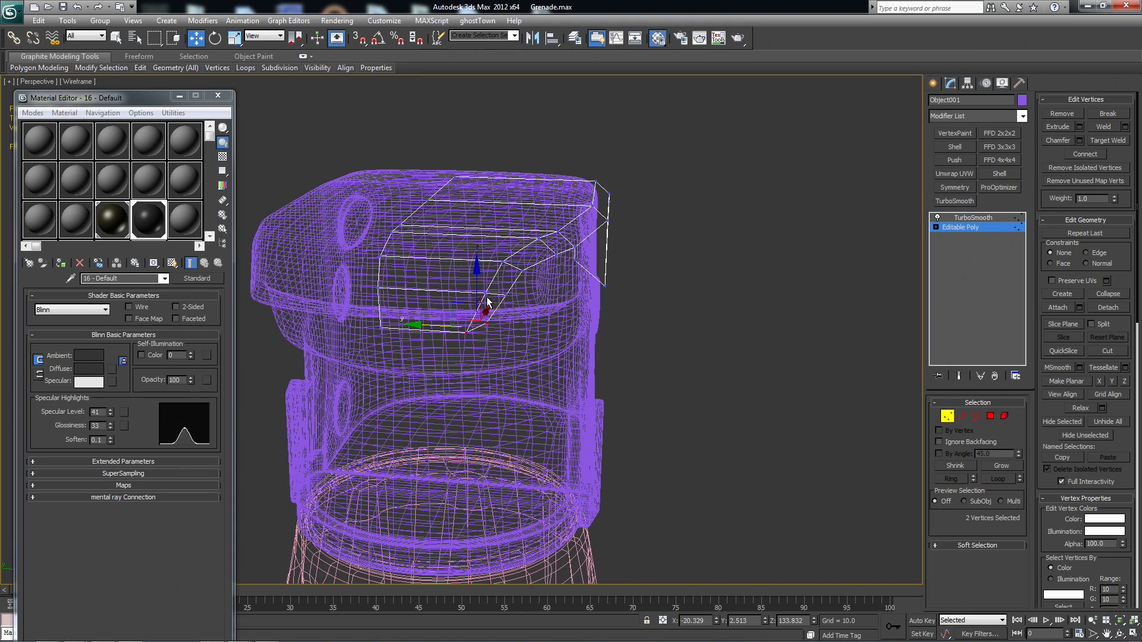
{"action": "middle_click_drag", "start_coordinate": [490, 301], "coordinate": [461, 288], "text": "alt"}
Extend the lever's rear edges down over the sloping back of the head in several segments in front view
{"action": "key", "text": "F3"}
{"action": "key", "text": "f"}
{"action": "left_click", "coordinate": [748, 318]}
{"action": "key", "text": "2"}
{"action": "left_click_drag", "start_coordinate": [763, 306], "coordinate": [740, 364], "text": "shift"}
{"action": "key", "text": "1"}
{"action": "key", "text": "2"}
{"action": "left_click_drag", "start_coordinate": [773, 338], "coordinate": [774, 349], "text": "shift"}
{"action": "left_click_drag", "start_coordinate": [774, 349], "coordinate": [773, 368], "text": "shift"}
Extend the lever's lower rear edge downward in long segments to form the curved handle alongside the grenade body
{"action": "left_click_drag", "start_coordinate": [588, 301], "coordinate": [634, 390], "text": "shift"}
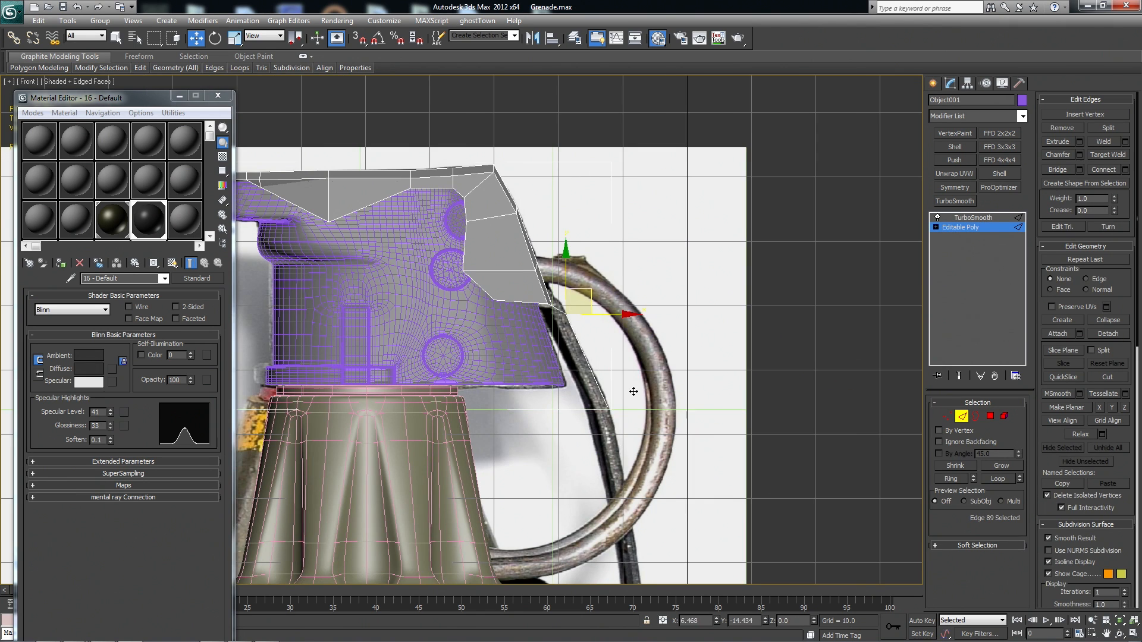
{"action": "middle_click_drag", "start_coordinate": [633, 390], "coordinate": [611, 241]}
{"action": "left_click_drag", "start_coordinate": [611, 241], "coordinate": [644, 415], "text": "shift"}
{"action": "middle_click_drag", "start_coordinate": [645, 414], "coordinate": [644, 192]}
{"action": "left_click_drag", "start_coordinate": [644, 192], "coordinate": [579, 393], "text": "shift"}
Mirror the lever half across the Z axis with a Symmetry modifier below its TurboSmooth
{"action": "scroll", "coordinate": [591, 285], "scroll_direction": "down", "scroll_amount": 2}
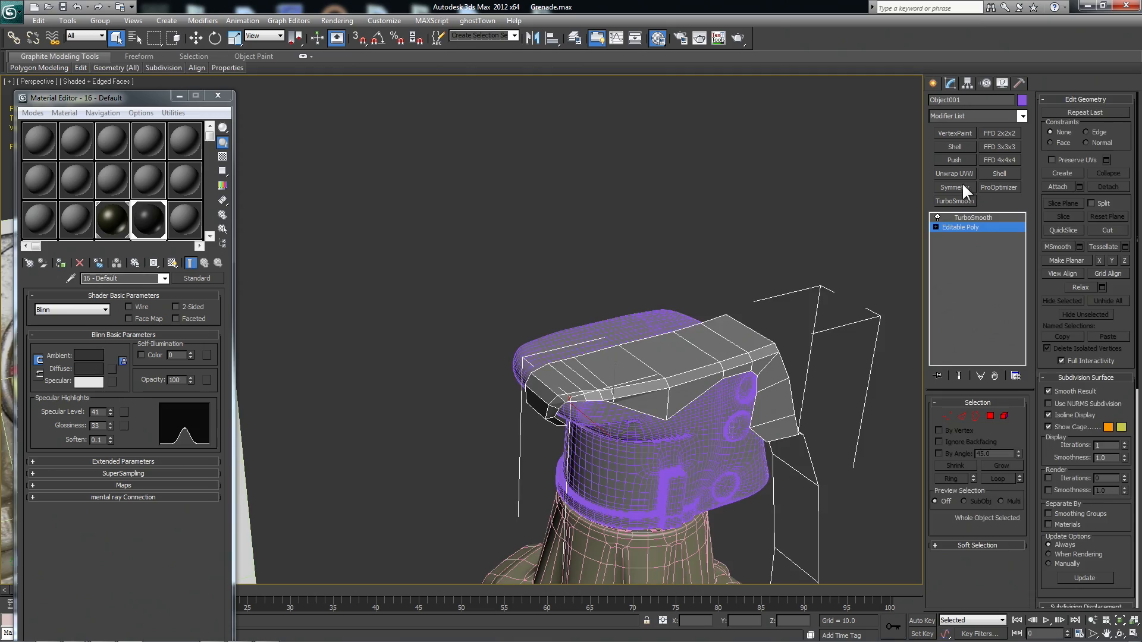
{"action": "left_click", "coordinate": [955, 187]}
{"action": "middle_click_drag", "start_coordinate": [654, 357], "coordinate": [609, 385], "text": "alt"}
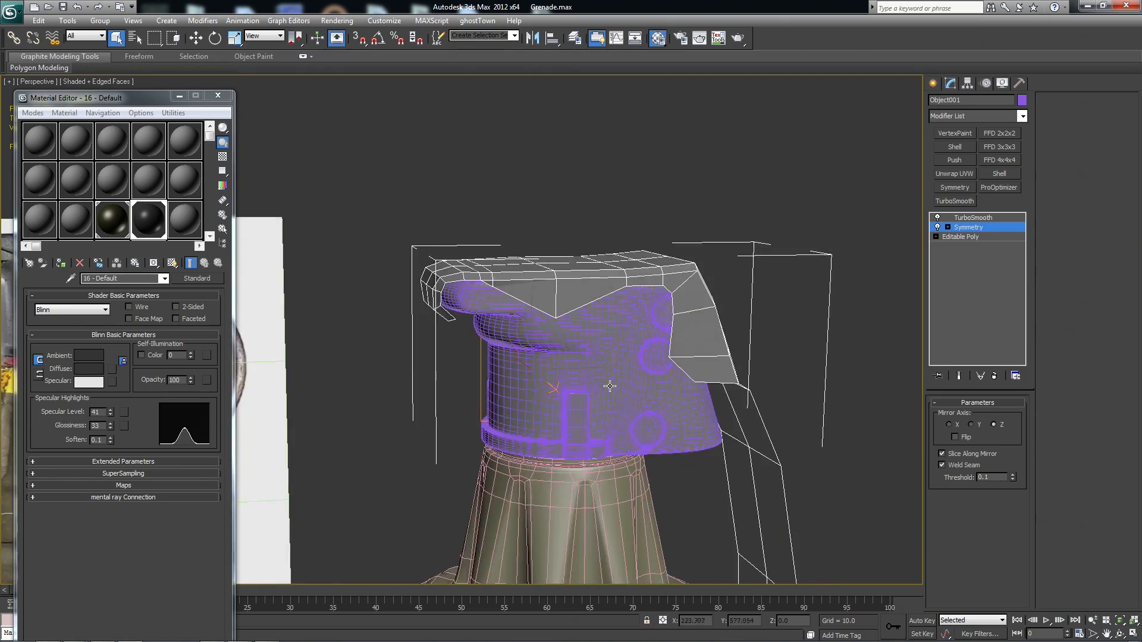
Switch to the browser to examine the mk grenade image results for the lever's shape, and return to 3ds Max
{"action": "key", "text": "alt+Tab"}
{"action": "scroll", "coordinate": [609, 385], "scroll_direction": "down", "scroll_amount": 3}
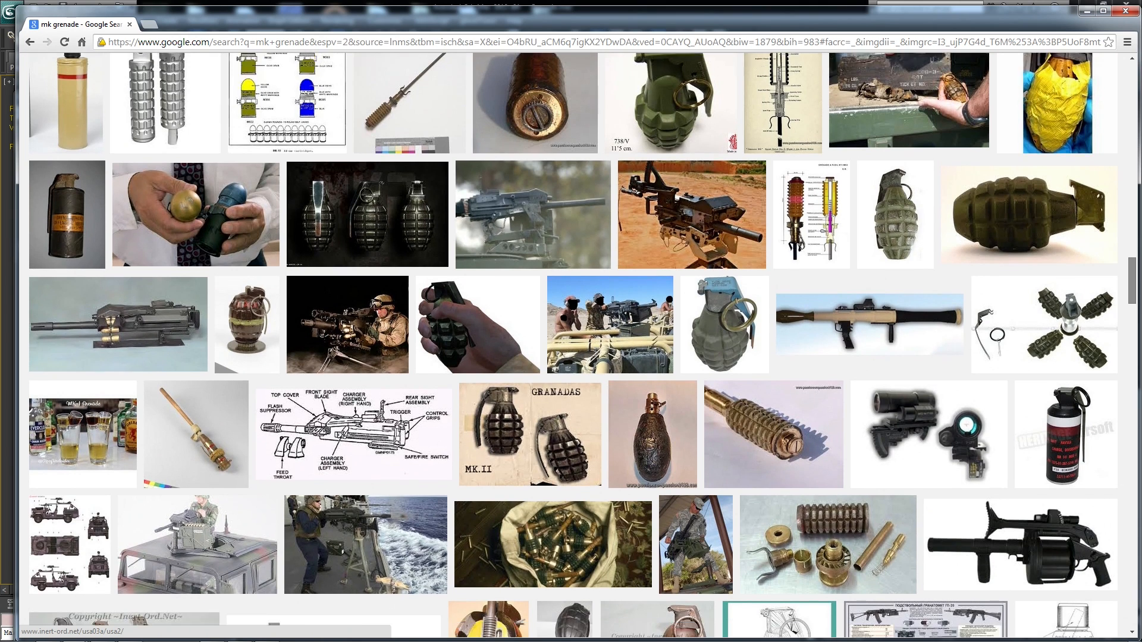
{"action": "scroll", "coordinate": [572, 345], "scroll_direction": "down", "scroll_amount": 4}
{"action": "key", "text": "alt+Tab"}
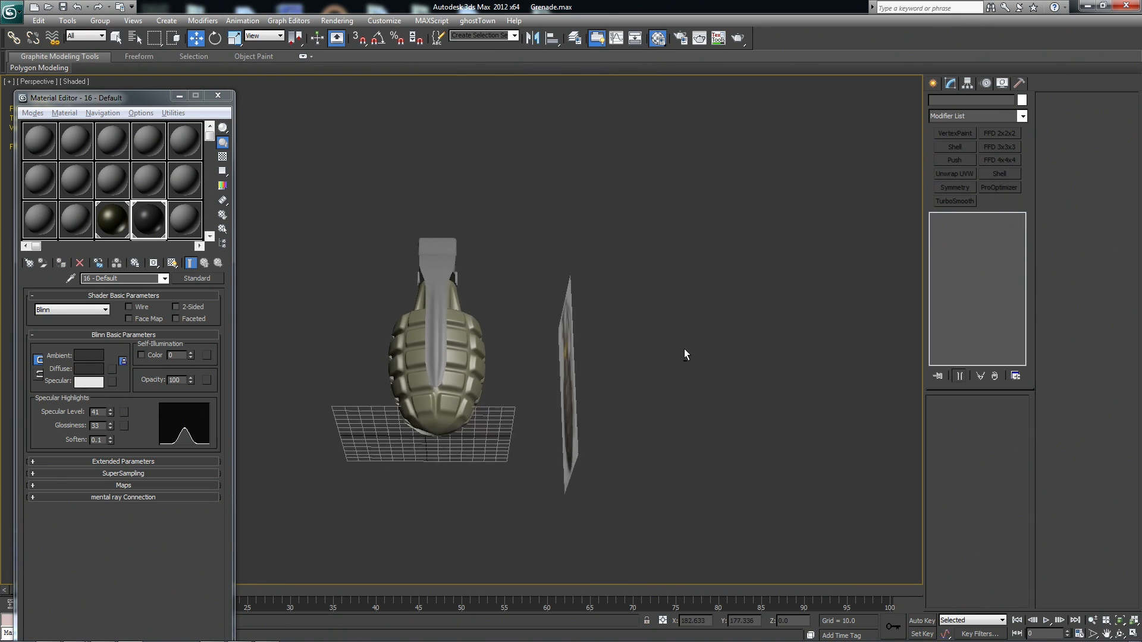
{"action": "middle_click_drag", "start_coordinate": [684, 349], "coordinate": [748, 392], "text": "alt"}
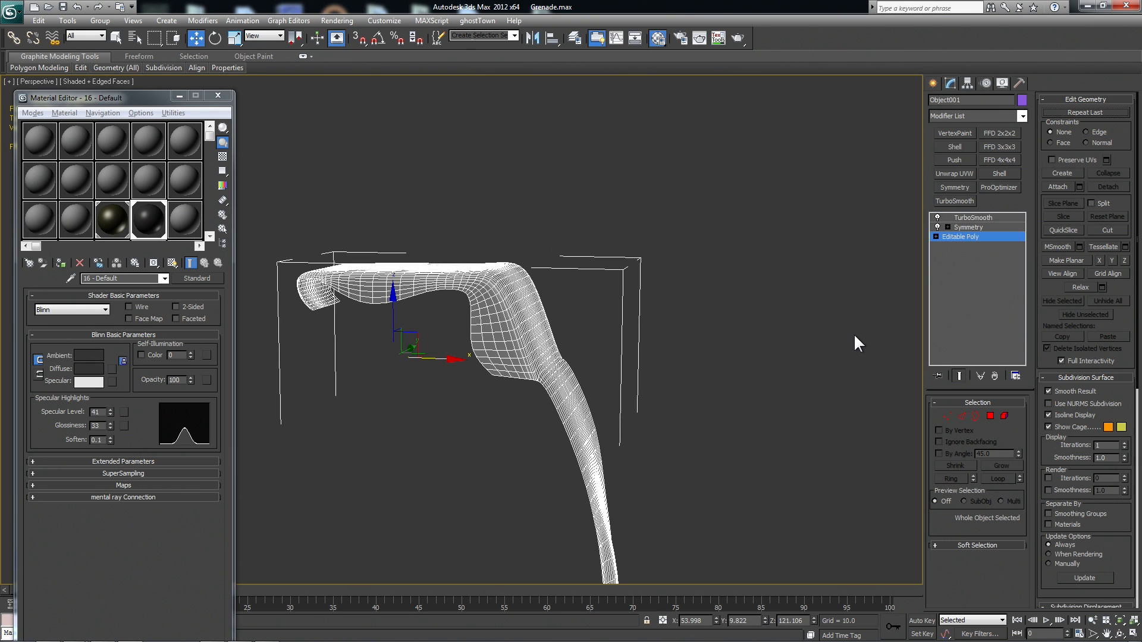
Add a Shell modifier below the lever's Symmetry and turn off the TurboSmooth display
{"action": "key", "text": "ctrl+e"}
{"action": "middle_click_drag", "start_coordinate": [775, 356], "coordinate": [833, 372], "text": "alt"}
{"action": "left_click", "coordinate": [1000, 173]}
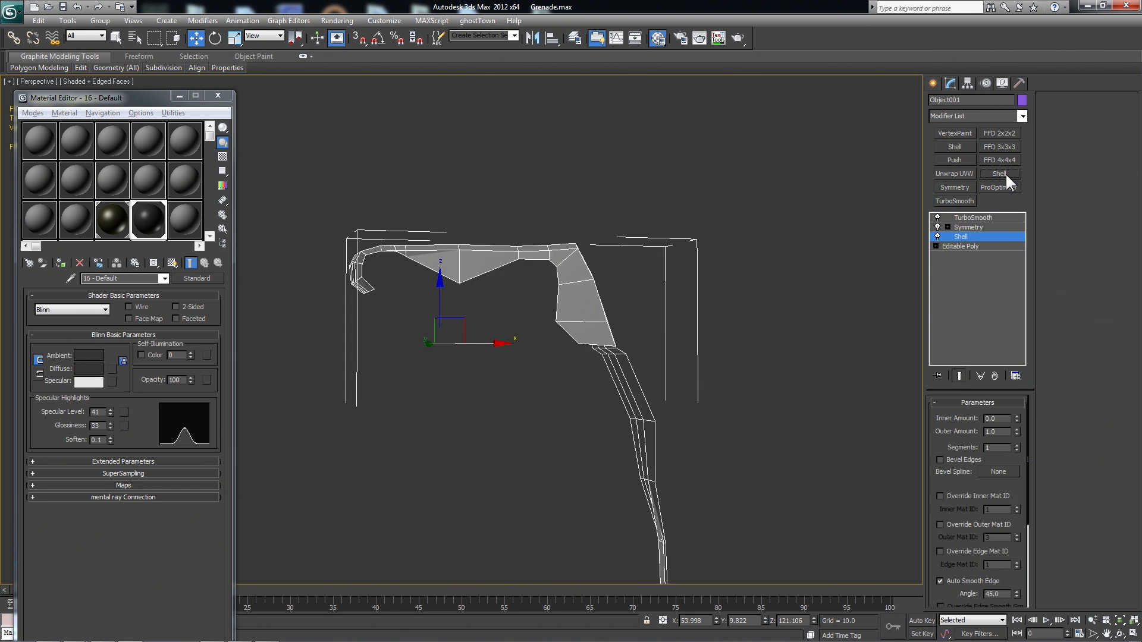
{"action": "left_click", "coordinate": [938, 220]}
{"action": "left_click", "coordinate": [937, 227]}
{"action": "left_click", "coordinate": [938, 226]}
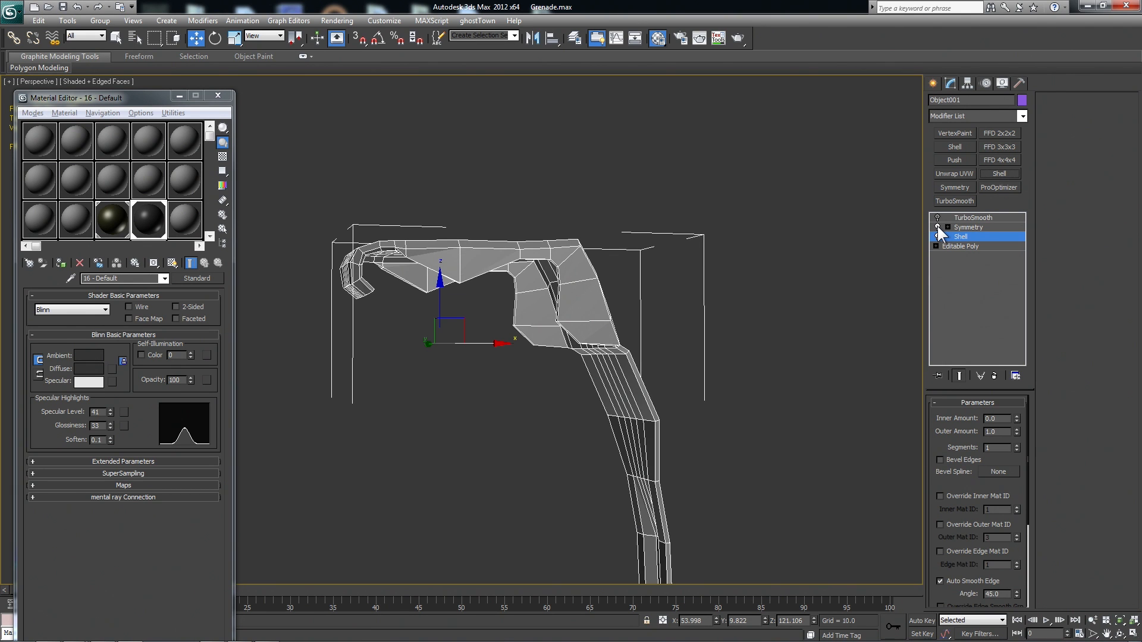
Reset the Shell's outer amount and adjust its inner amount to give the lever a sheet-metal thickness
{"action": "mouse_move", "coordinate": [739, 310]}
{"action": "middle_mouse_down", "text": "alt"}
{"action": "mouse_move", "coordinate": [779, 355]}
{"action": "mouse_move", "coordinate": [729, 311]}
{"action": "middle_mouse_up", "text": "alt"}
{"action": "scroll", "coordinate": [729, 310], "scroll_direction": "up", "scroll_amount": 2}
{"action": "right_click", "coordinate": [1016, 432]}
{"action": "left_click_drag", "start_coordinate": [1016, 417], "coordinate": [990, 353]}
{"action": "middle_click_drag", "start_coordinate": [580, 307], "coordinate": [601, 319], "text": "alt"}
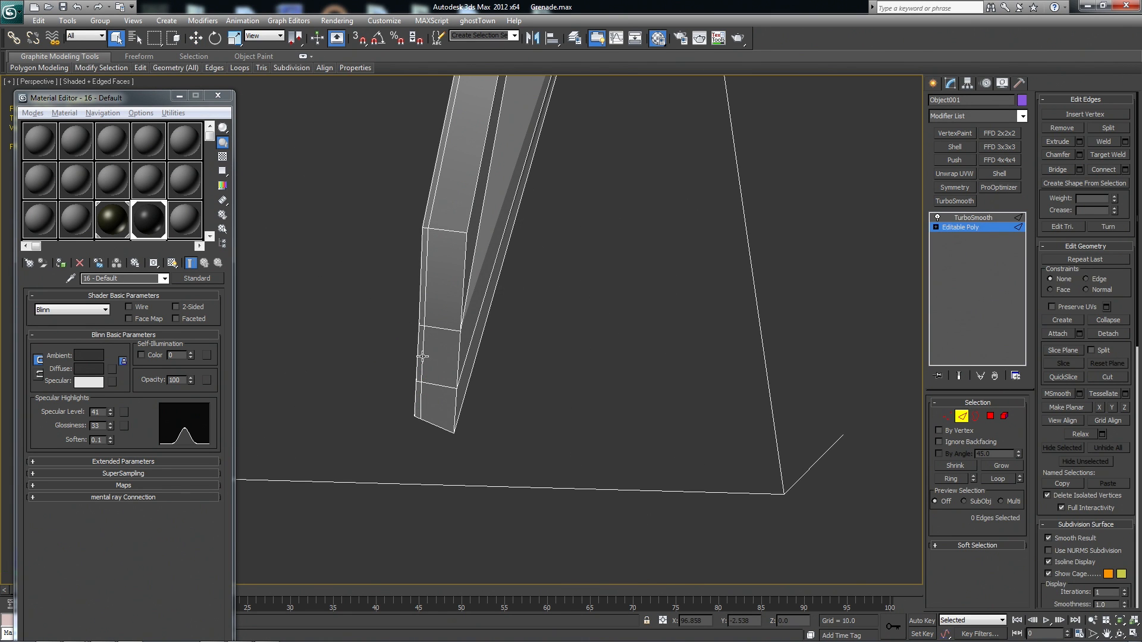
Select the edge loop along the lever's inner rim and split it from the rest of the mesh
{"action": "left_click", "coordinate": [422, 356]}
{"action": "key", "text": "alt+l"}
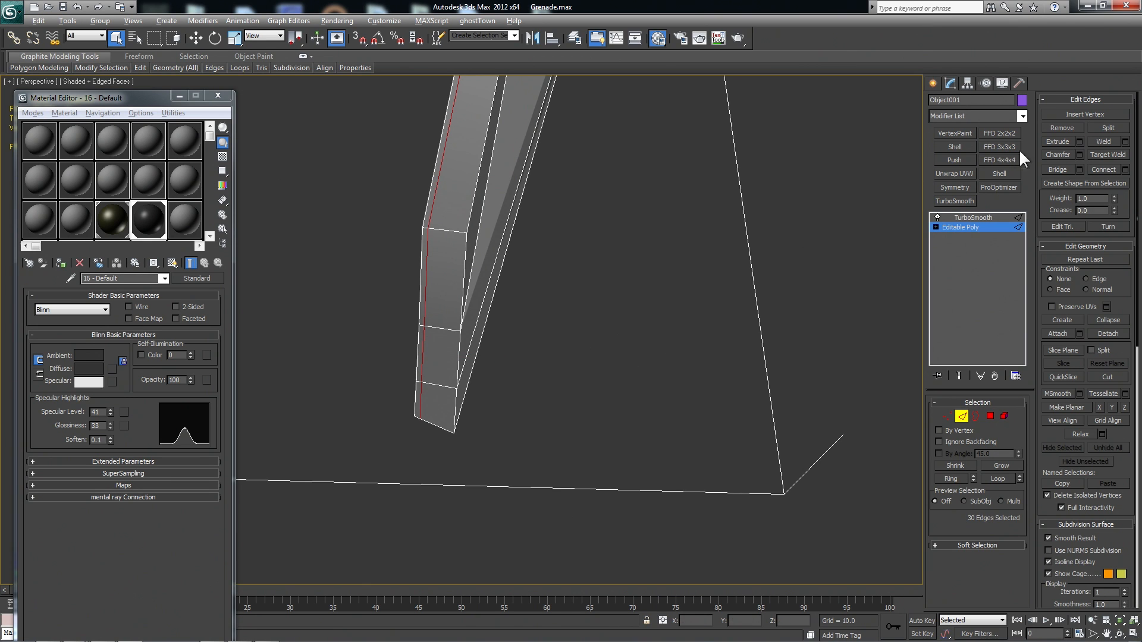
{"action": "left_click", "coordinate": [1099, 126]}
Select the lever's split-off inner surface element and delete it, leaving the outer surface with its rim
{"action": "left_click", "coordinate": [1005, 416]}
{"action": "middle_click_drag", "start_coordinate": [619, 395], "coordinate": [574, 388], "text": "alt"}
{"action": "left_click", "coordinate": [501, 357]}
{"action": "middle_click_drag", "start_coordinate": [501, 357], "coordinate": [519, 404], "text": "alt"}
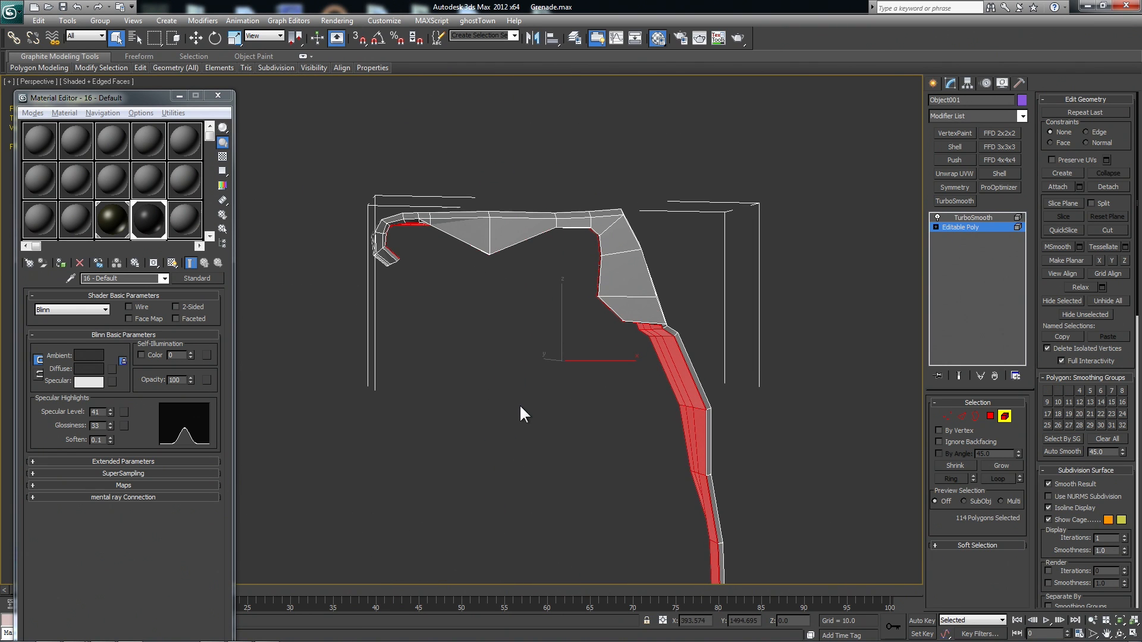
{"action": "left_click", "coordinate": [519, 404]}
{"action": "middle_click_drag", "start_coordinate": [660, 380], "coordinate": [555, 367], "text": "alt"}
{"action": "scroll", "coordinate": [556, 367], "scroll_direction": "up", "scroll_amount": 5}
{"action": "middle_click_drag", "start_coordinate": [476, 214], "coordinate": [667, 383]}
{"action": "scroll", "coordinate": [667, 383], "scroll_direction": "up", "scroll_amount": 2}
{"action": "middle_click_drag", "start_coordinate": [608, 354], "coordinate": [629, 386]}
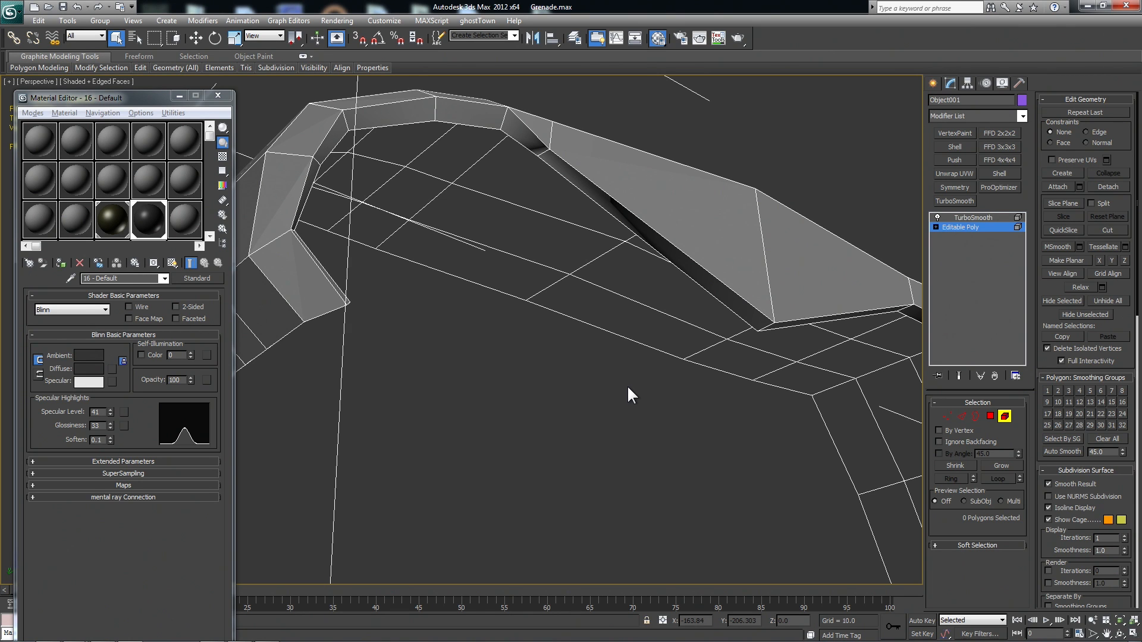
Shift the lever's inner rim edges in front view, deselecting those at the curled front end before moving the rest
{"action": "key", "text": "f"}
{"action": "key", "text": "2"}
{"action": "key", "text": "w"}
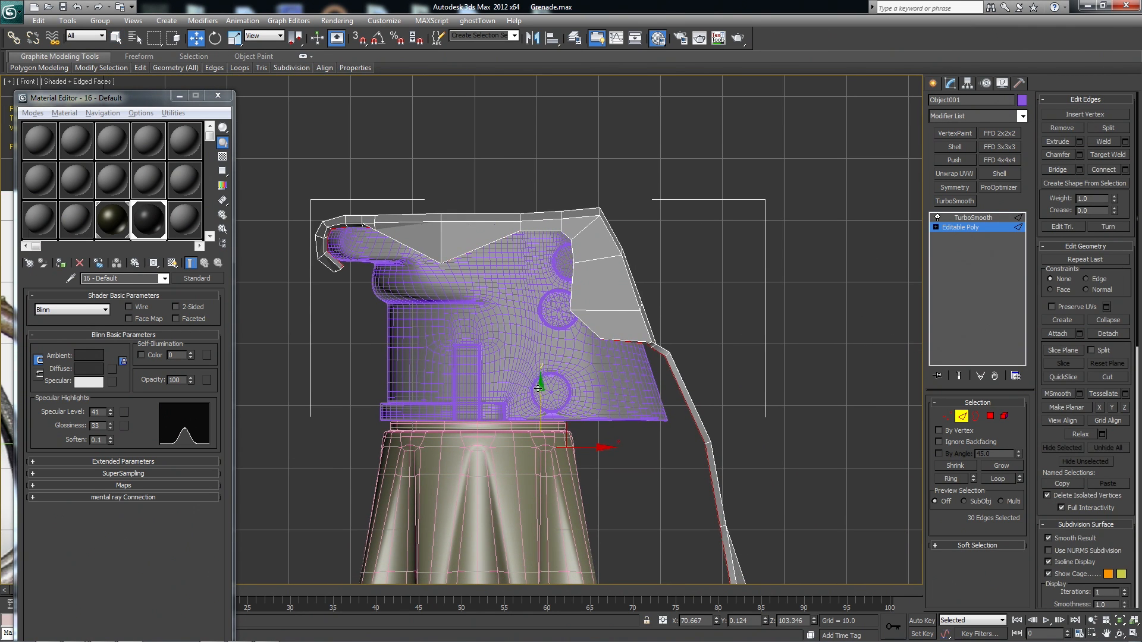
{"action": "left_click_drag", "start_coordinate": [541, 391], "coordinate": [537, 391]}
{"action": "key", "text": "F3"}
{"action": "middle_click_drag", "start_coordinate": [514, 363], "coordinate": [498, 355]}
{"action": "left_click_drag", "start_coordinate": [282, 286], "coordinate": [394, 206], "text": "alt"}
{"action": "middle_click_drag", "start_coordinate": [466, 357], "coordinate": [445, 253]}
{"action": "left_click_drag", "start_coordinate": [648, 447], "coordinate": [644, 450]}
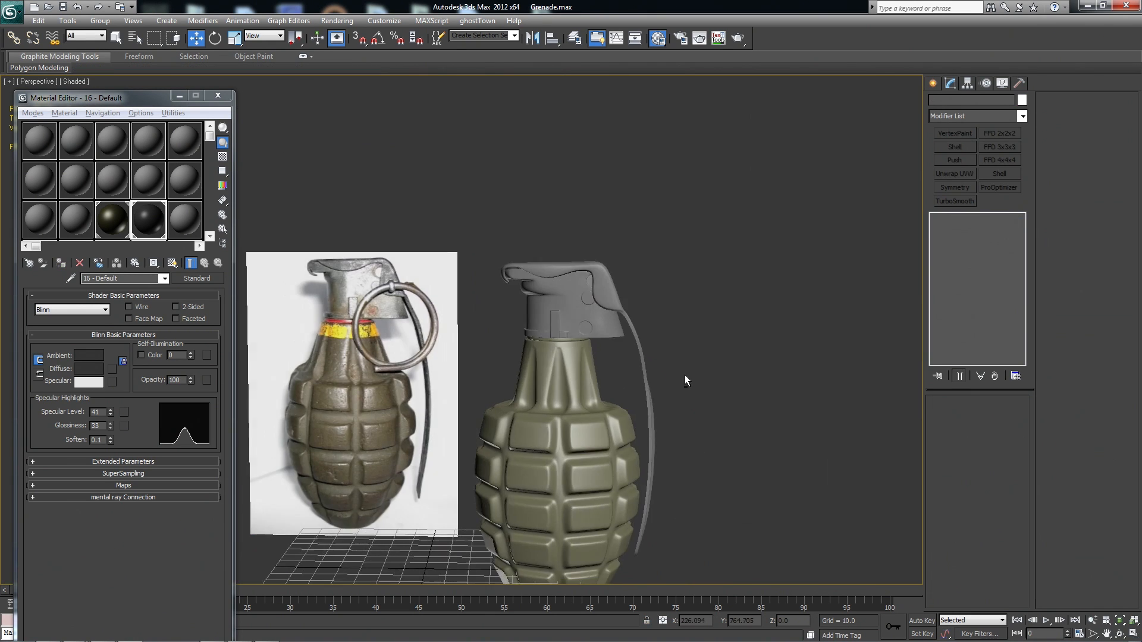
Draw a helix over the reference photo's pull ring in front view, about 23.5 in radius and about 7.7 high
{"action": "middle_click_drag", "start_coordinate": [686, 375], "coordinate": [683, 352], "text": "alt"}
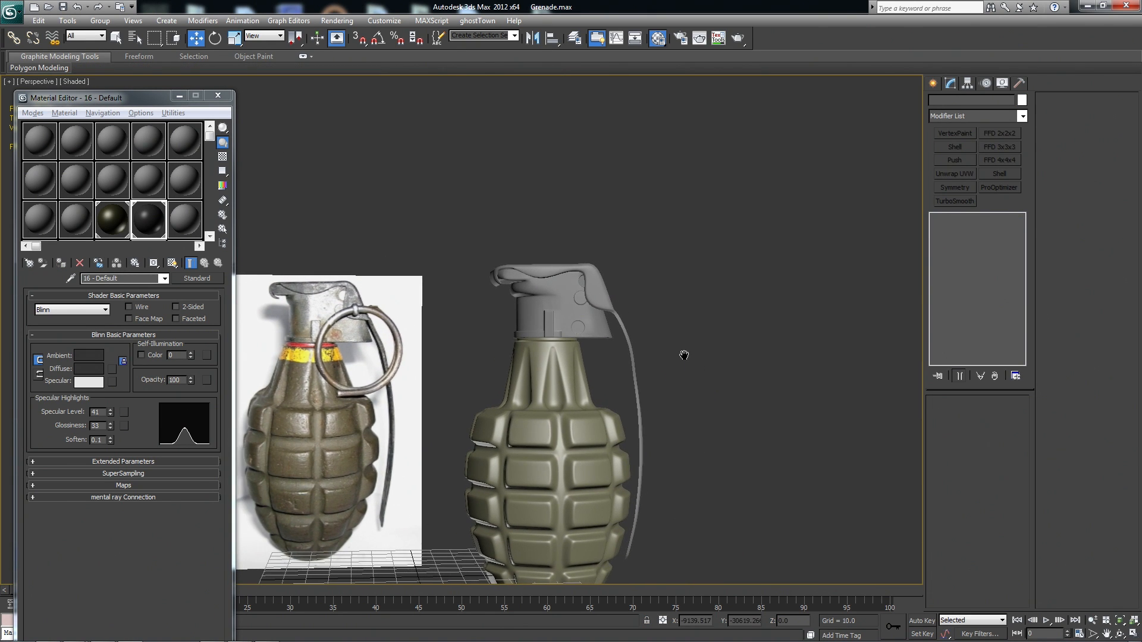
{"action": "key", "text": "f"}
{"action": "left_click", "coordinate": [933, 83]}
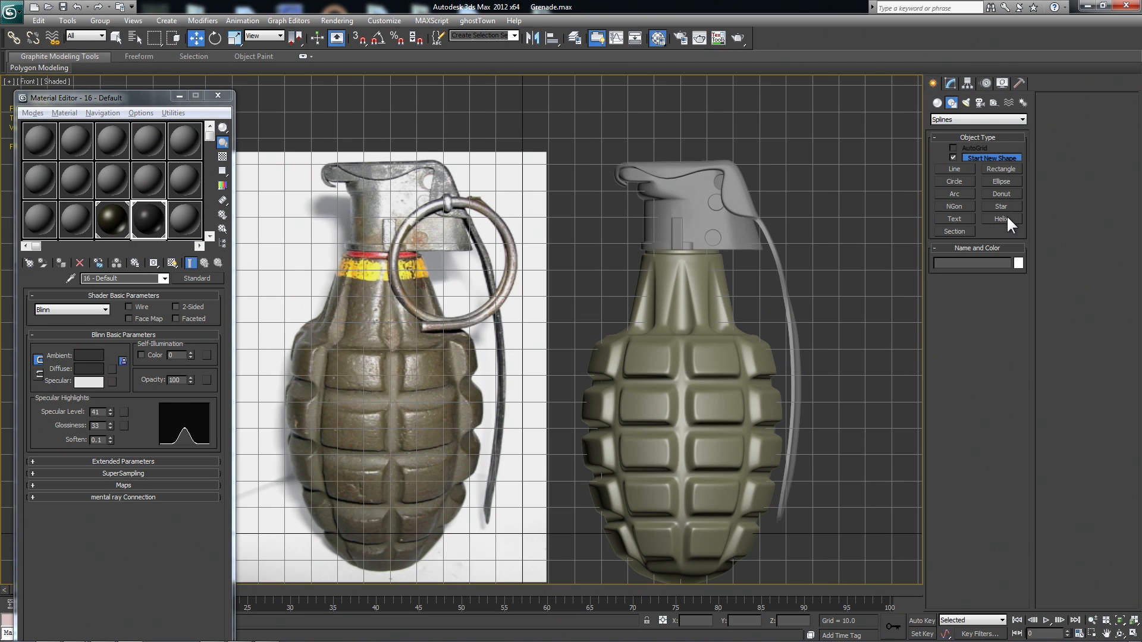
{"action": "left_click", "coordinate": [1004, 219]}
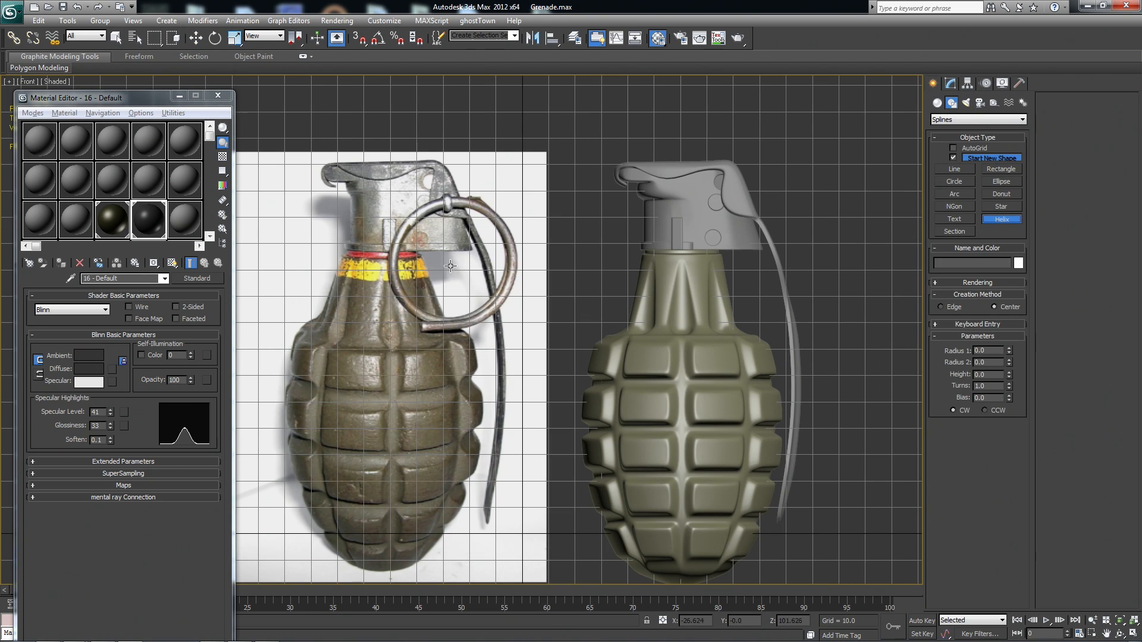
{"action": "left_click_drag", "start_coordinate": [456, 264], "coordinate": [493, 215]}
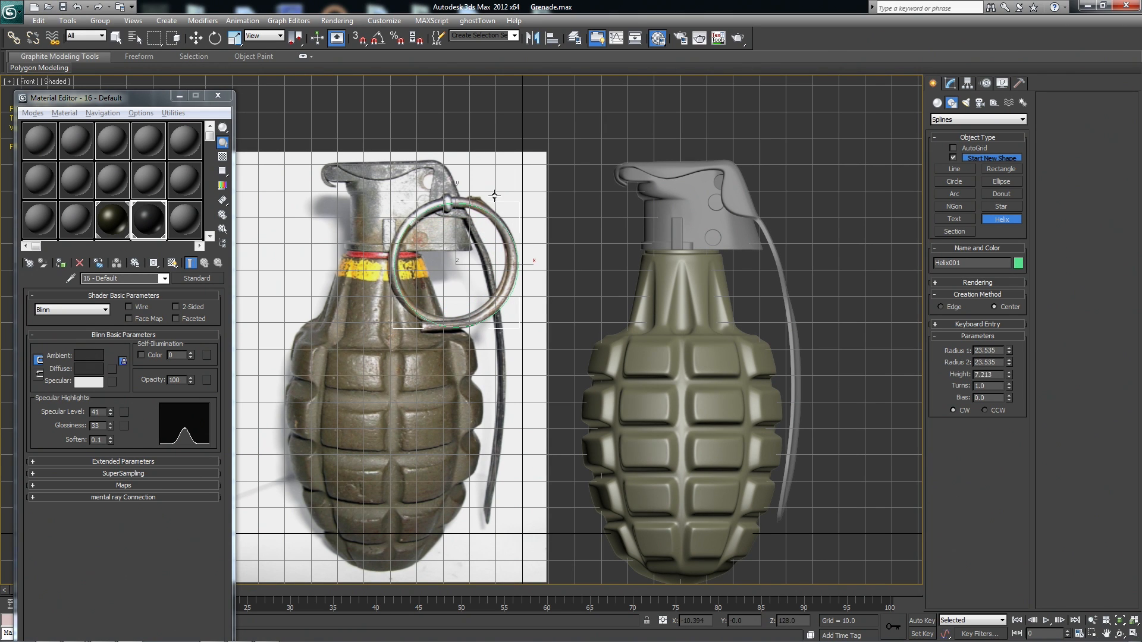
{"action": "left_click", "coordinate": [495, 175]}
{"action": "left_click", "coordinate": [496, 177]}
{"action": "middle_click_drag", "start_coordinate": [495, 178], "coordinate": [467, 211]}
Move the helix beside the modelled grenade and raise its turns to about 1.6 so the ends overlap
{"action": "key", "text": "w"}
{"action": "left_click_drag", "start_coordinate": [489, 301], "coordinate": [838, 302]}
{"action": "key", "text": "z"}
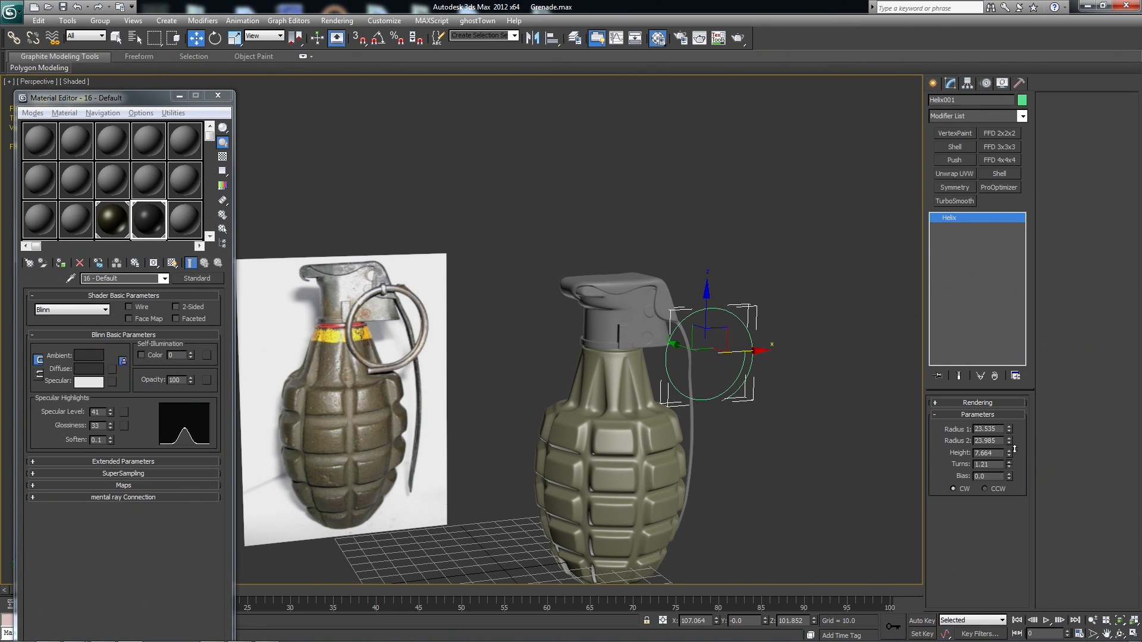
{"action": "left_click_drag", "start_coordinate": [1010, 442], "coordinate": [977, 408]}
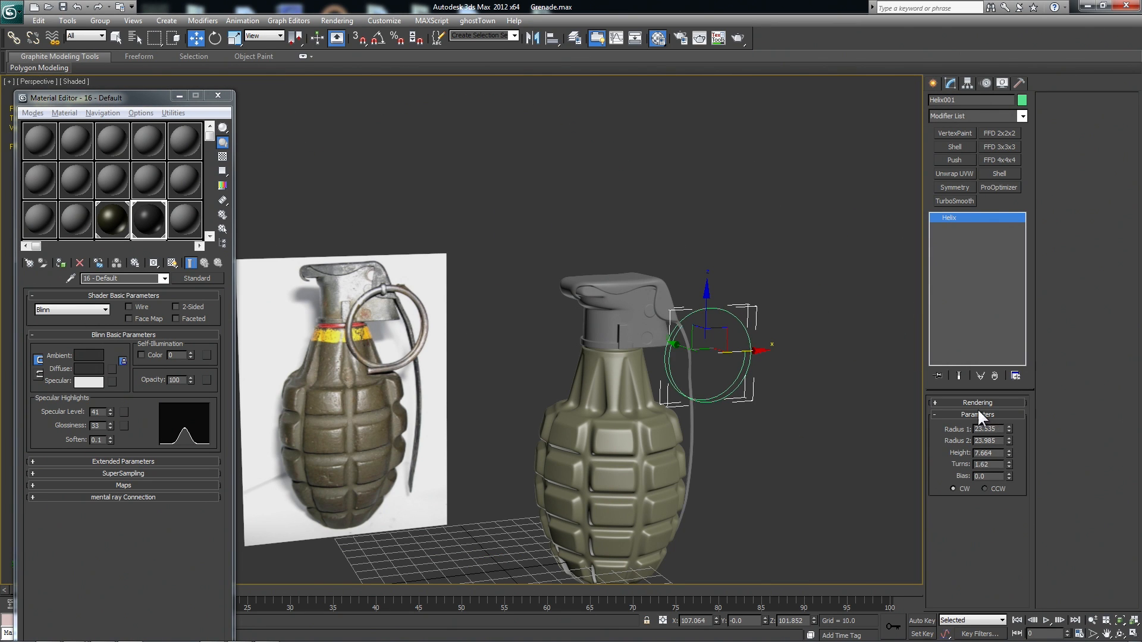
Show the helix as a 6-sided tube in the viewport, set its turns to about 1.47 and rotate it
{"action": "left_click", "coordinate": [948, 402]}
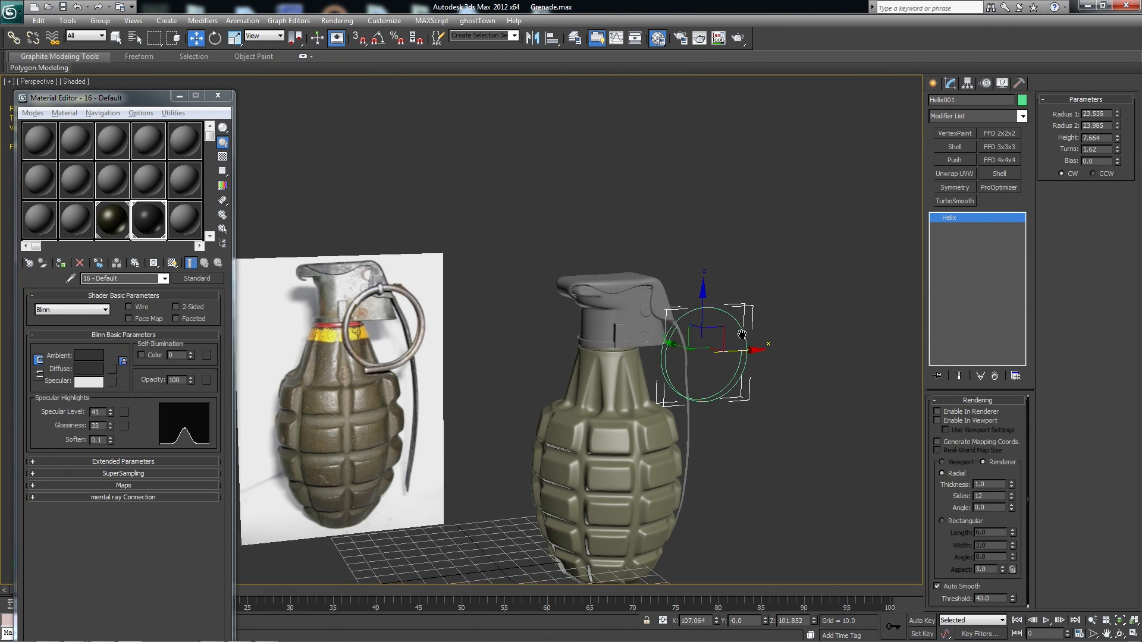
{"action": "key", "text": "e"}
{"action": "left_click", "coordinate": [938, 420]}
{"action": "left_click", "coordinate": [938, 441]}
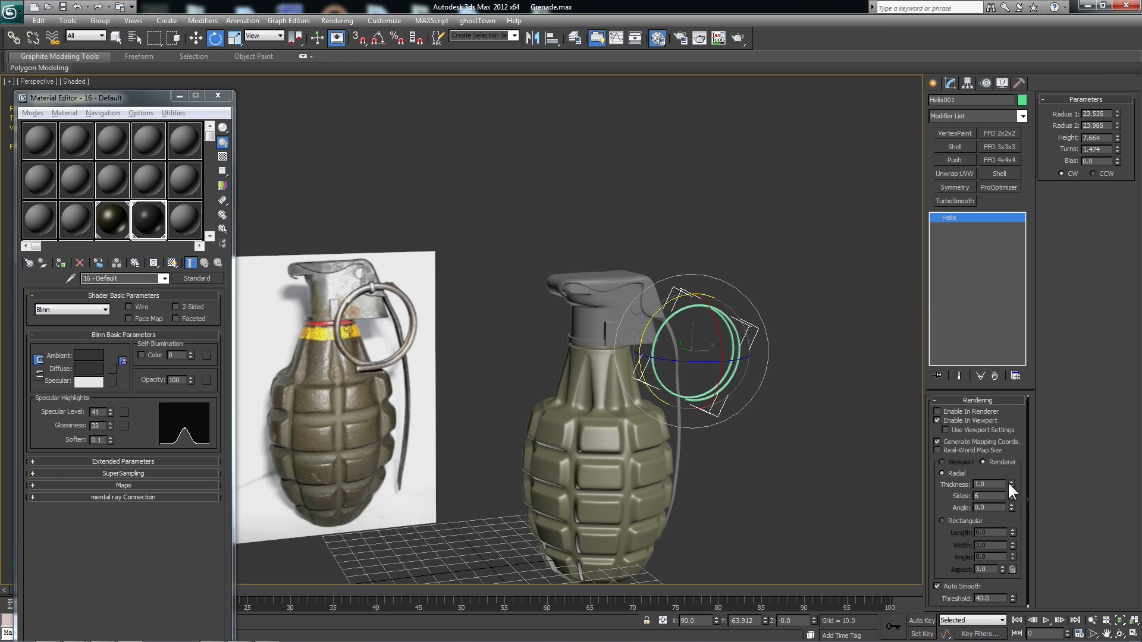
Align the helix with the reference ring in front view and set its thickness to about 3.47
{"action": "key", "text": "f"}
{"action": "scroll", "coordinate": [609, 406], "scroll_direction": "down", "scroll_amount": 3}
{"action": "middle_click_drag", "start_coordinate": [523, 400], "coordinate": [803, 388]}
{"action": "key", "text": "w"}
{"action": "key", "text": "w"}
{"action": "left_click_drag", "start_coordinate": [803, 388], "coordinate": [451, 337]}
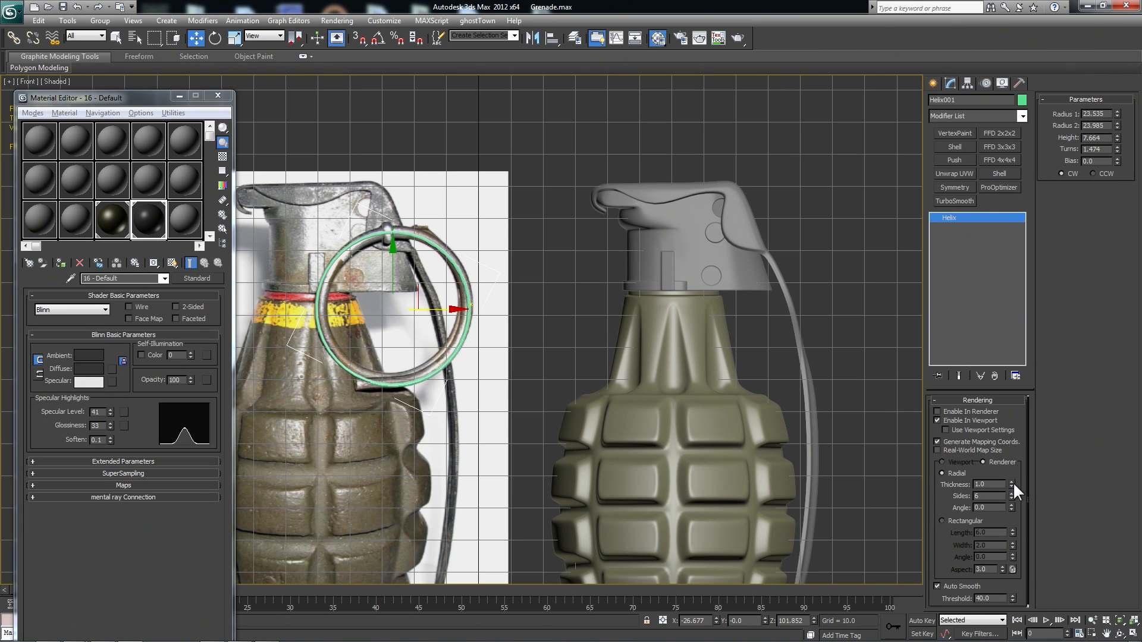
{"action": "left_click_drag", "start_coordinate": [1012, 483], "coordinate": [1000, 342]}
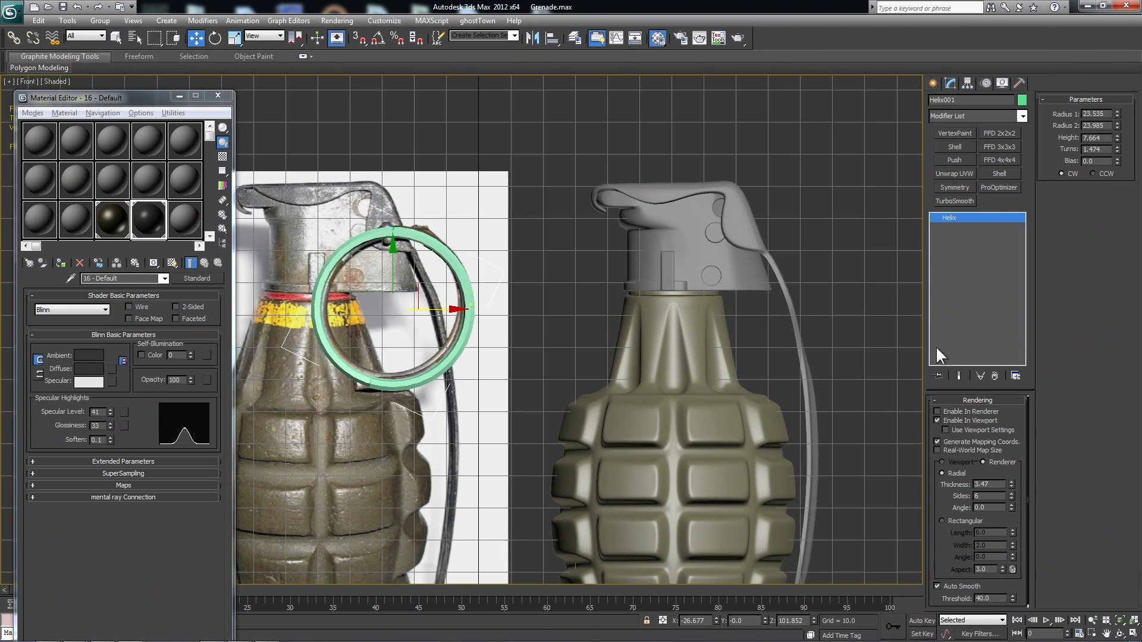
Move the ring back beside the modelled grenade and convert it to an editable poly
{"action": "left_click_drag", "start_coordinate": [444, 309], "coordinate": [887, 310]}
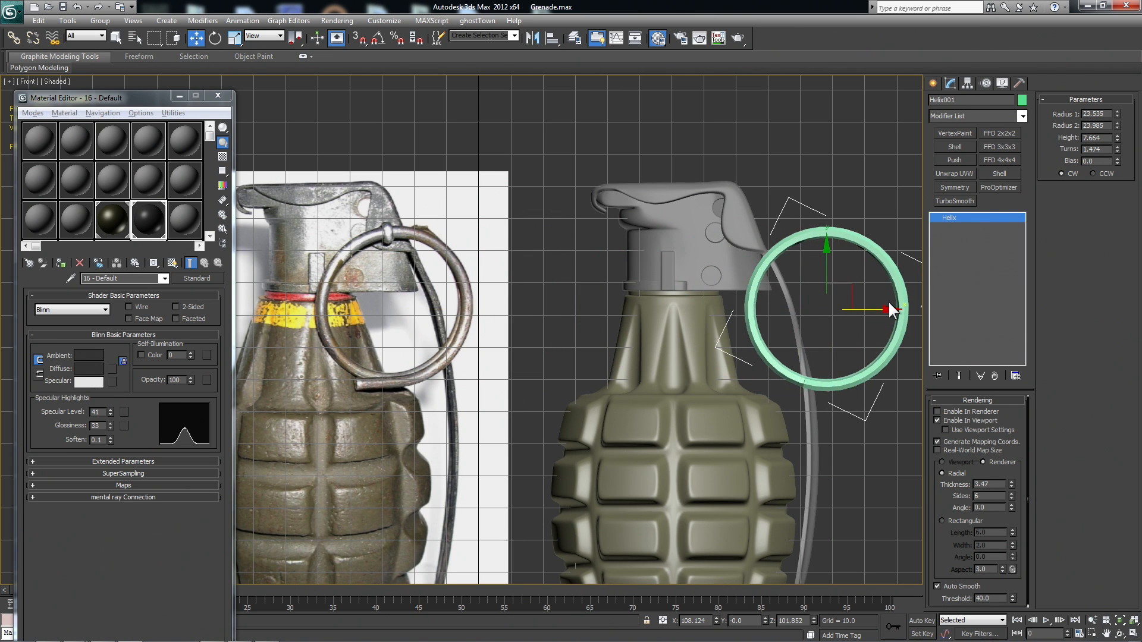
{"action": "key", "text": "p"}
{"action": "scroll", "coordinate": [654, 324], "scroll_direction": "down", "scroll_amount": 8}
{"action": "mouse_move", "coordinate": [630, 335]}
{"action": "middle_mouse_down", "text": "alt"}
{"action": "mouse_move", "coordinate": [702, 367]}
{"action": "mouse_move", "coordinate": [633, 333]}
{"action": "middle_mouse_up", "text": "alt"}
{"action": "scroll", "coordinate": [702, 367], "scroll_direction": "up", "scroll_amount": 4}
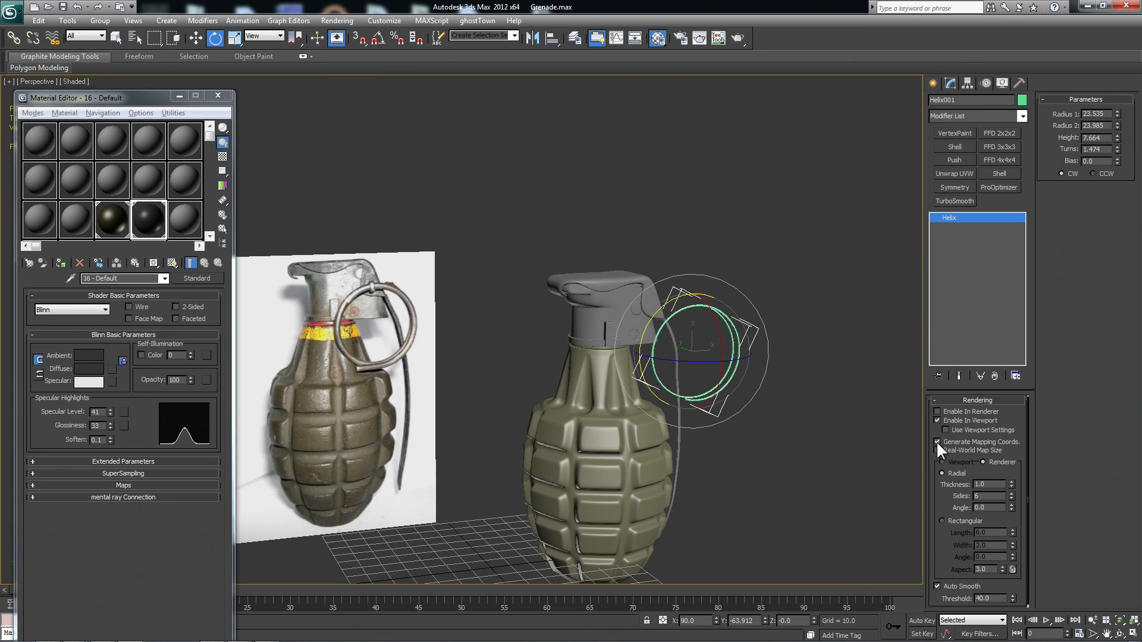
{"action": "mouse_move", "coordinate": [525, 495]}
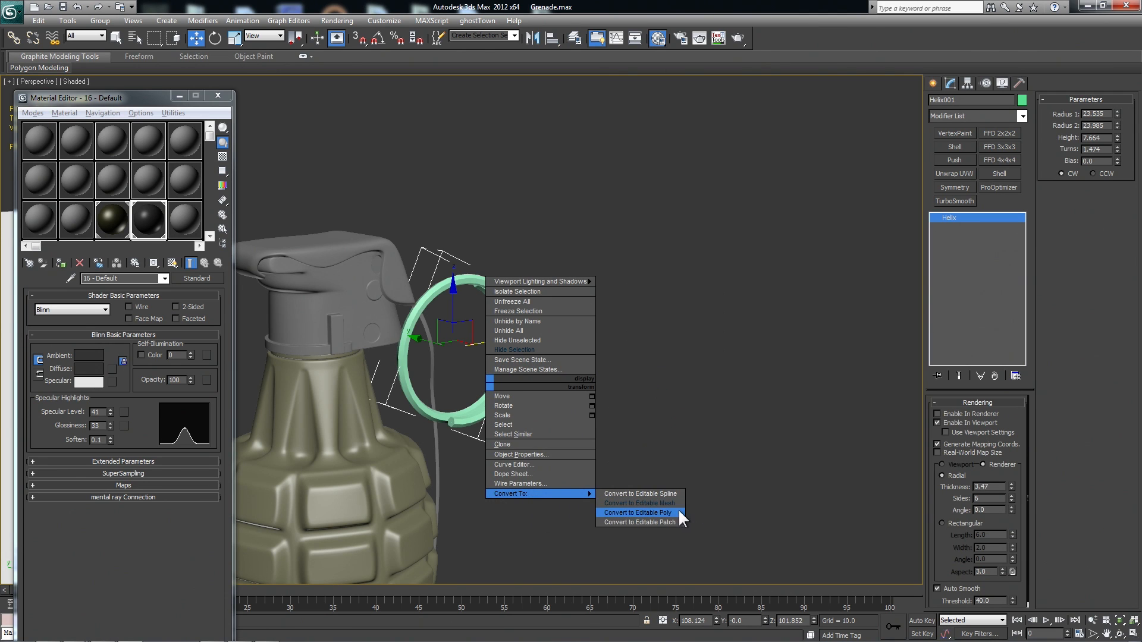
{"action": "left_click", "coordinate": [637, 513]}
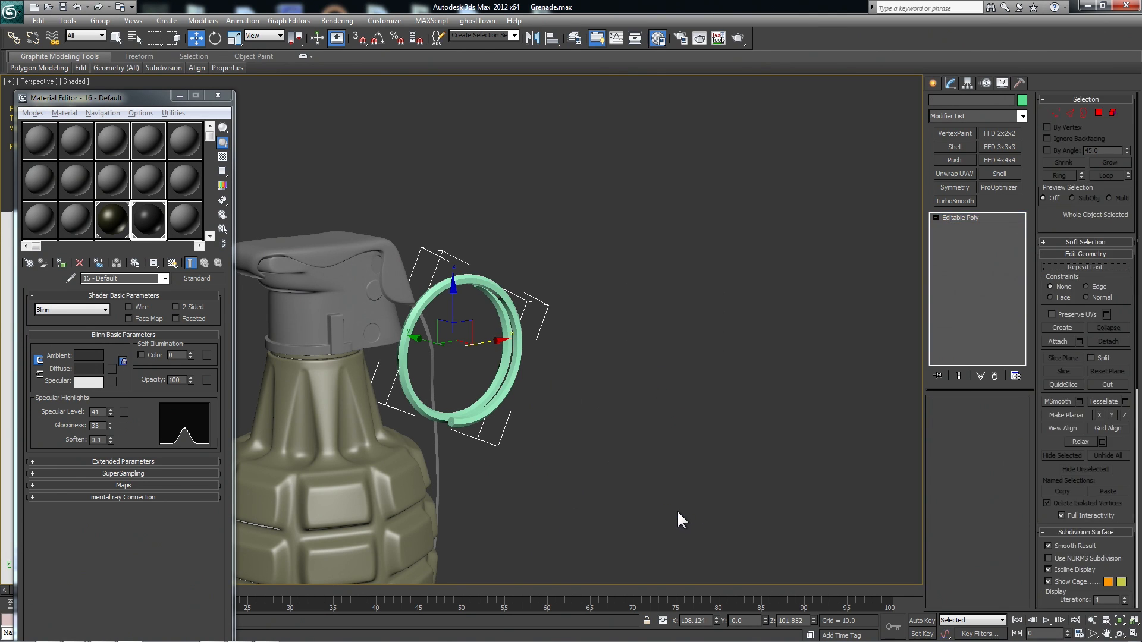
Select all of the ring's polygons, set the auto smooth angle to 90 and assign smoothing group 20
{"action": "left_click", "coordinate": [991, 416]}
{"action": "key", "text": "ctrl+a"}
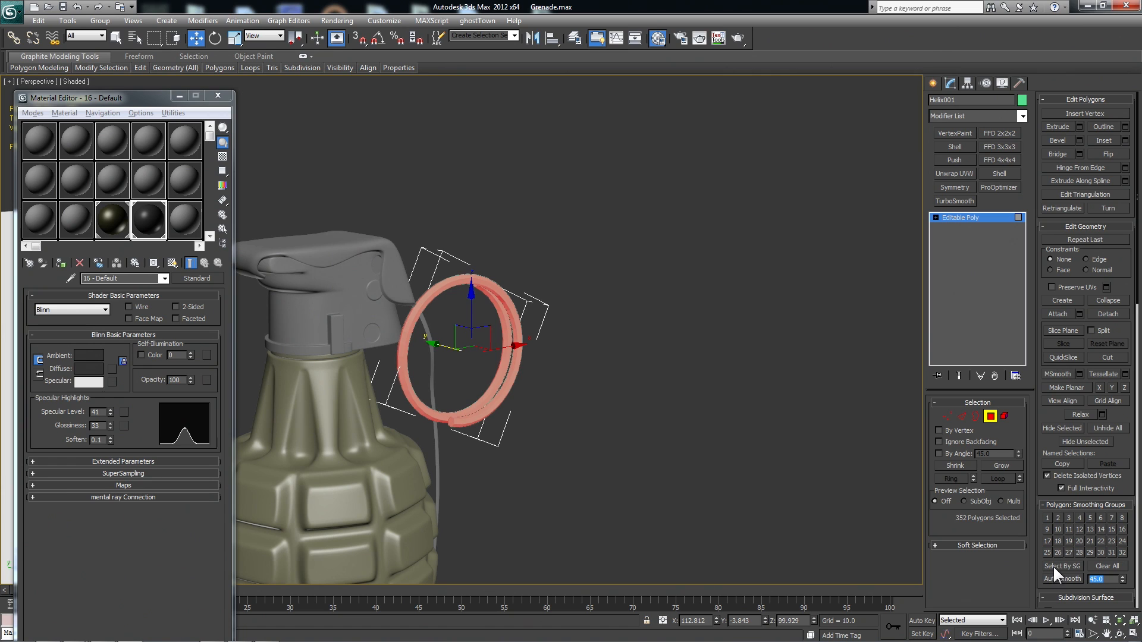
{"action": "type", "text": "90"}
{"action": "key", "text": "Return"}
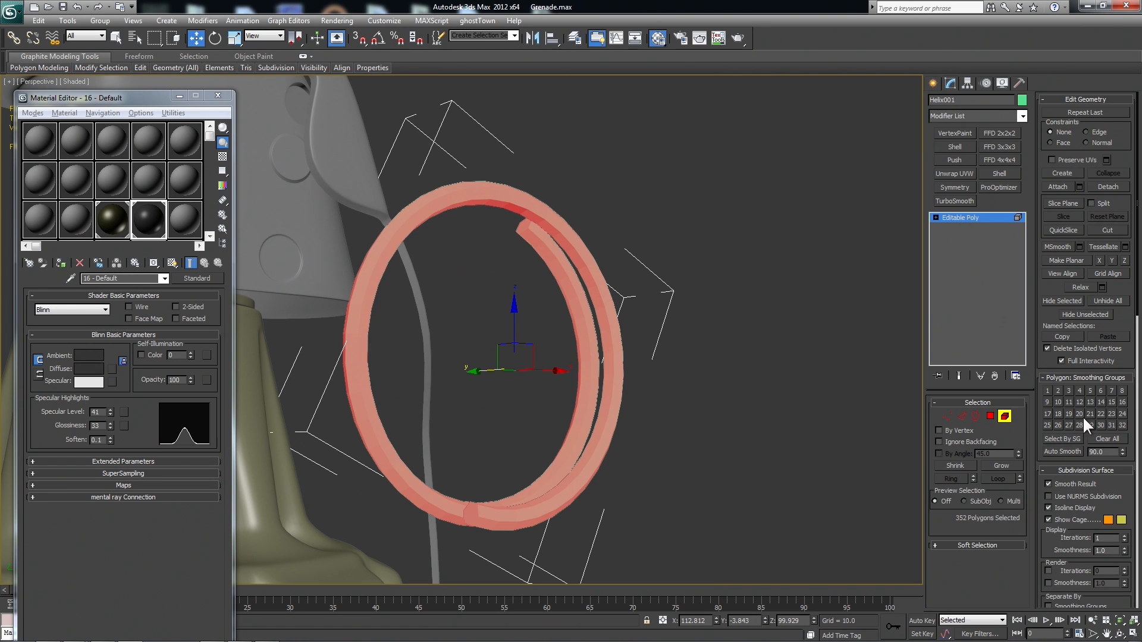
{"action": "left_click", "coordinate": [1078, 413]}
{"action": "left_click", "coordinate": [797, 407]}
Select the ring's end-cap polygons and move them from smoothing group 20 to group 8
{"action": "left_click", "coordinate": [991, 416]}
{"action": "left_click", "coordinate": [473, 515]}
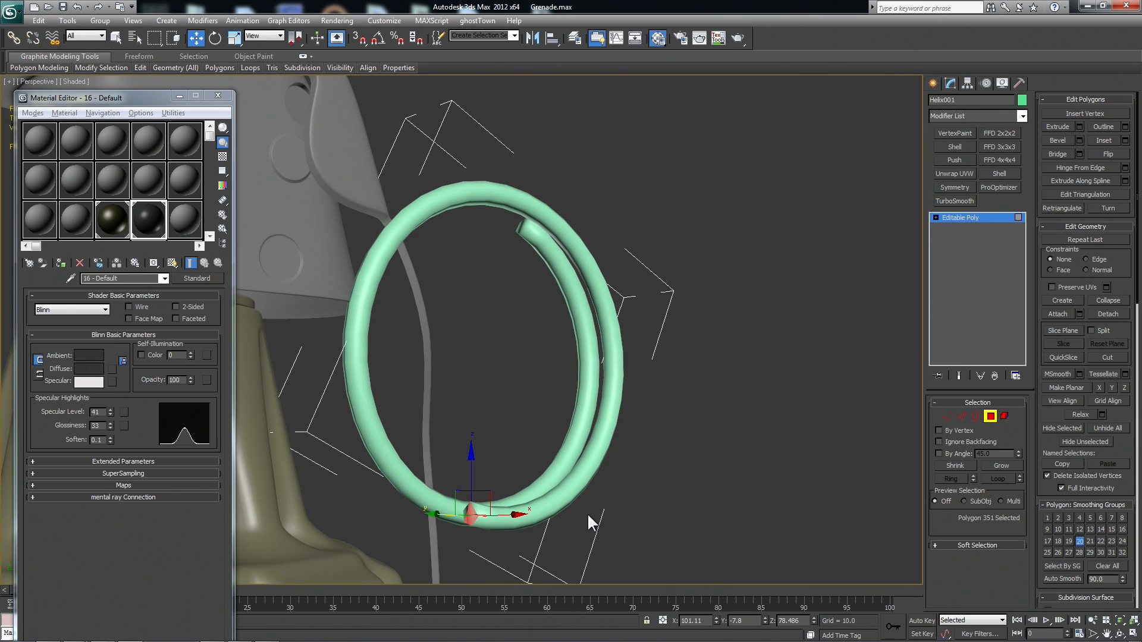
{"action": "scroll", "coordinate": [587, 513], "scroll_direction": "up", "scroll_amount": 3}
{"action": "middle_click_drag", "start_coordinate": [581, 501], "coordinate": [595, 368]}
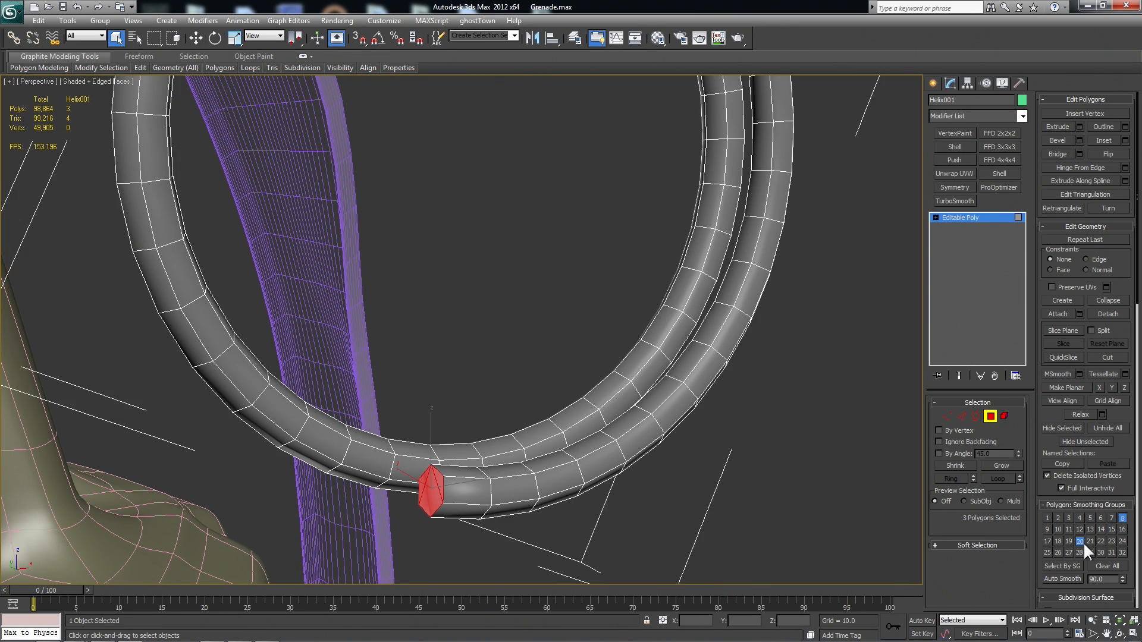
{"action": "left_click", "coordinate": [1082, 542]}
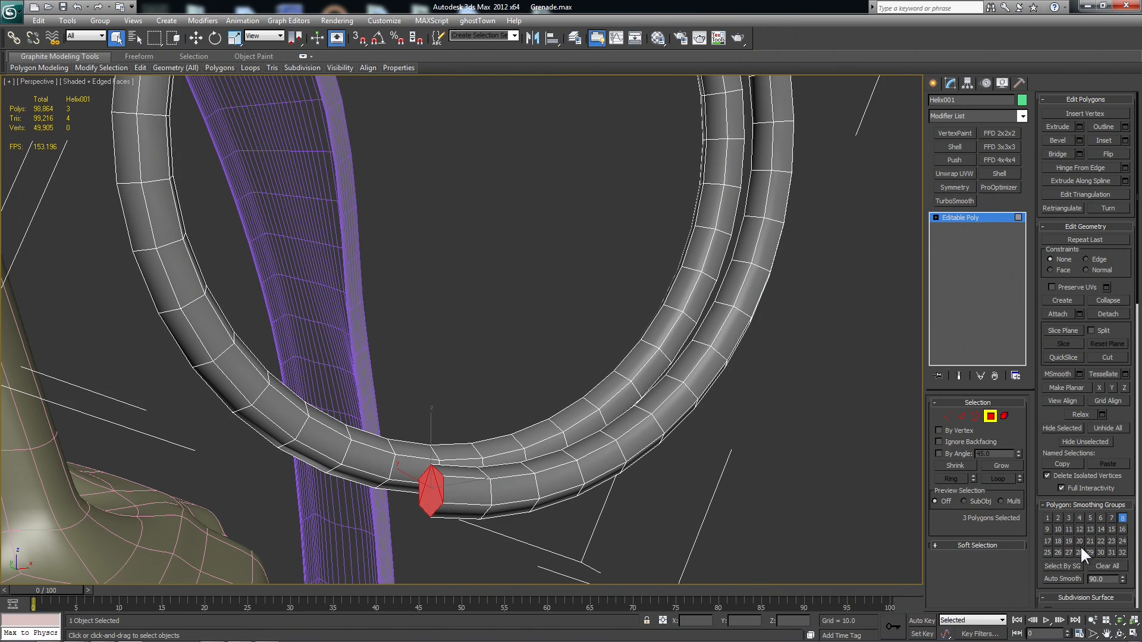
{"action": "left_click", "coordinate": [776, 557]}
{"action": "scroll", "coordinate": [720, 465], "scroll_direction": "down", "scroll_amount": 10}
{"action": "key", "text": "F4"}
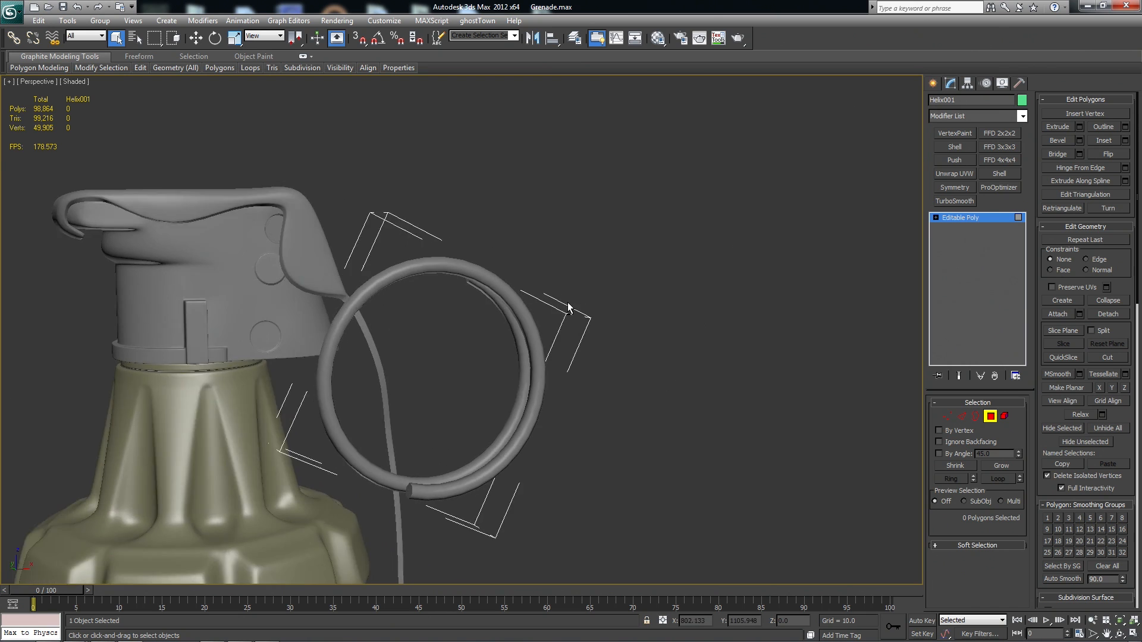
Place the ring against the fuse head in front view and move its pivot to the top of the ring
{"action": "middle_click_drag", "start_coordinate": [537, 356], "coordinate": [702, 336], "text": "alt"}
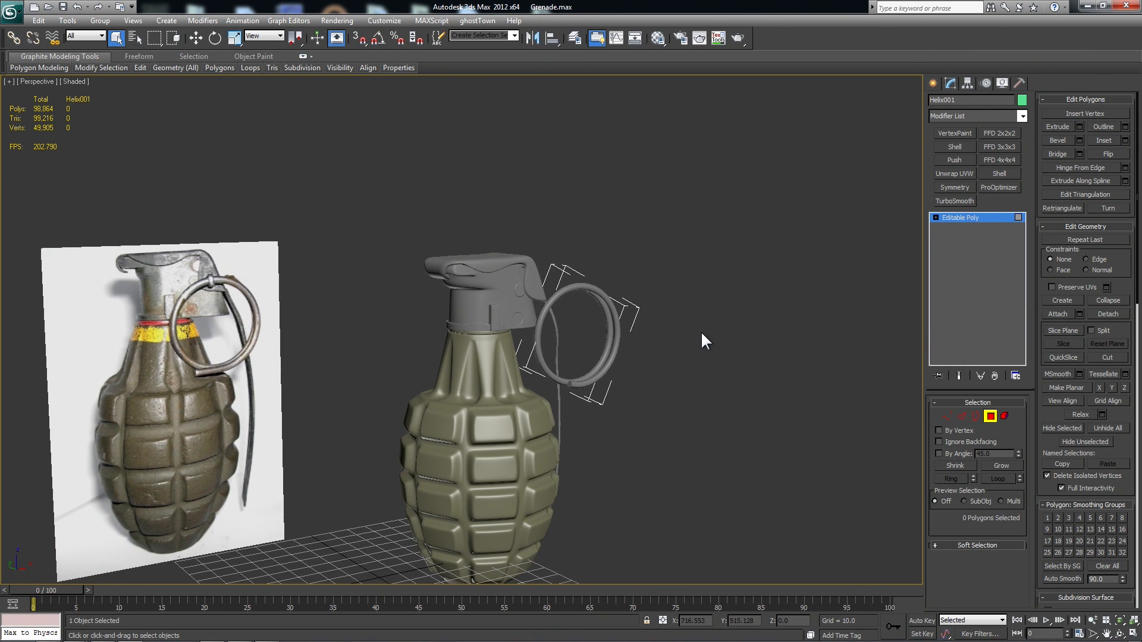
{"action": "left_click", "coordinate": [990, 417]}
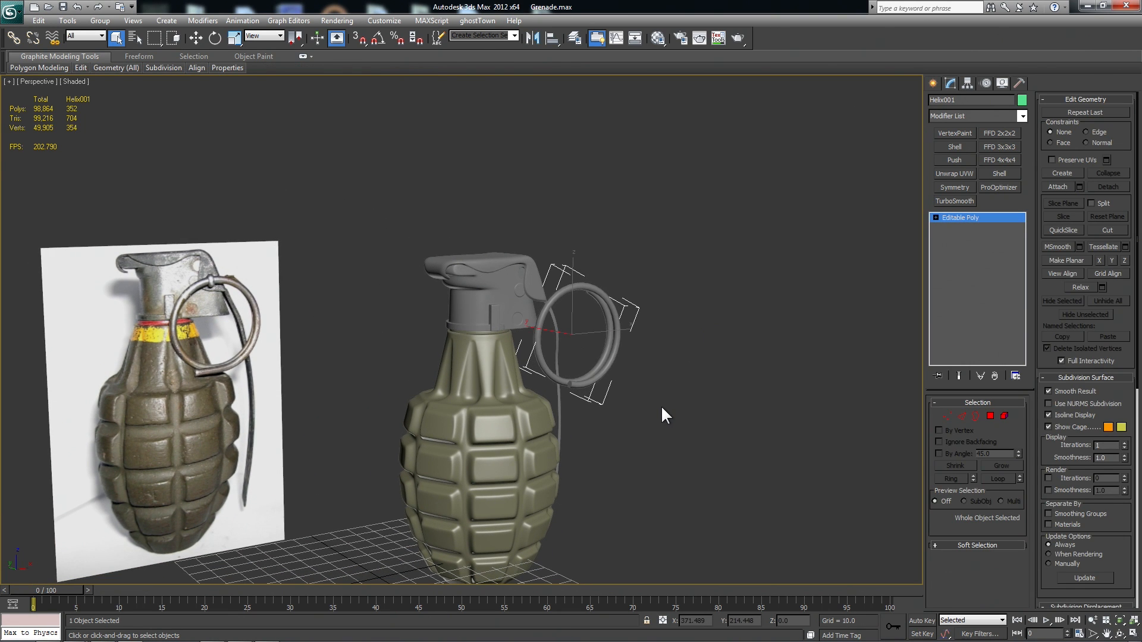
{"action": "key", "text": "w"}
{"action": "key", "text": "f"}
{"action": "middle_click_drag", "start_coordinate": [555, 336], "coordinate": [674, 340]}
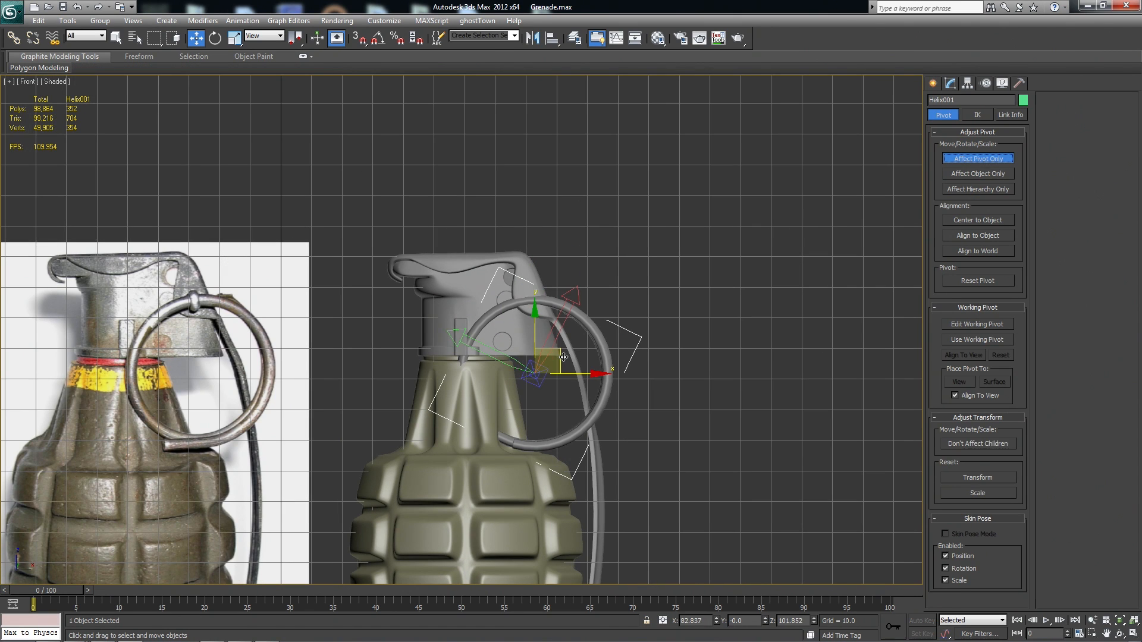
{"action": "left_click_drag", "start_coordinate": [556, 370], "coordinate": [561, 285]}
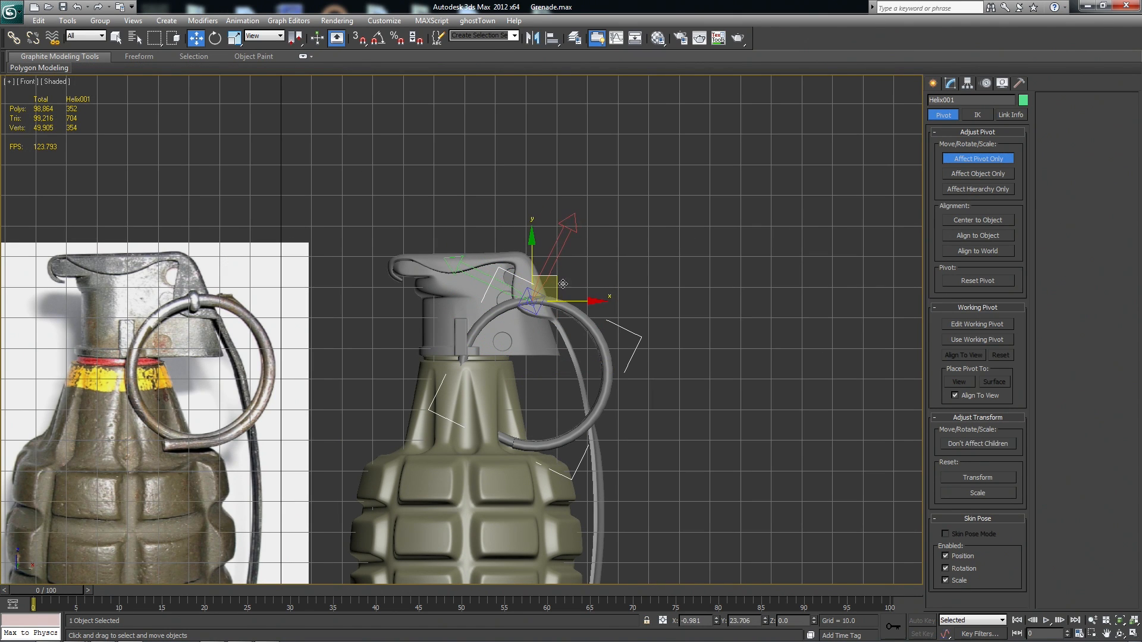
{"action": "left_click", "coordinate": [959, 159]}
{"action": "left_click", "coordinate": [636, 321]}
Select the cross-section edge loop at the top of the ring and create a smooth shape from it
{"action": "key", "text": "p"}
{"action": "scroll", "coordinate": [562, 348], "scroll_direction": "down", "scroll_amount": 5}
{"action": "mouse_move", "coordinate": [579, 341]}
{"action": "middle_mouse_down", "text": "alt"}
{"action": "mouse_move", "coordinate": [576, 363]}
{"action": "mouse_move", "coordinate": [569, 345]}
{"action": "middle_mouse_up", "text": "alt"}
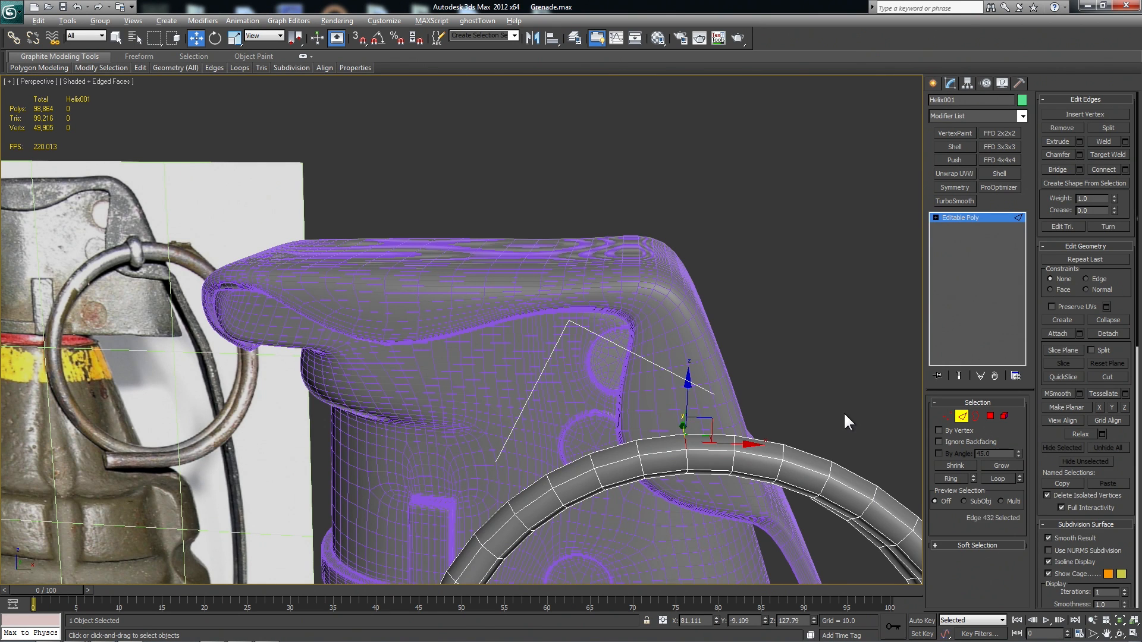
{"action": "left_click", "coordinate": [1107, 182]}
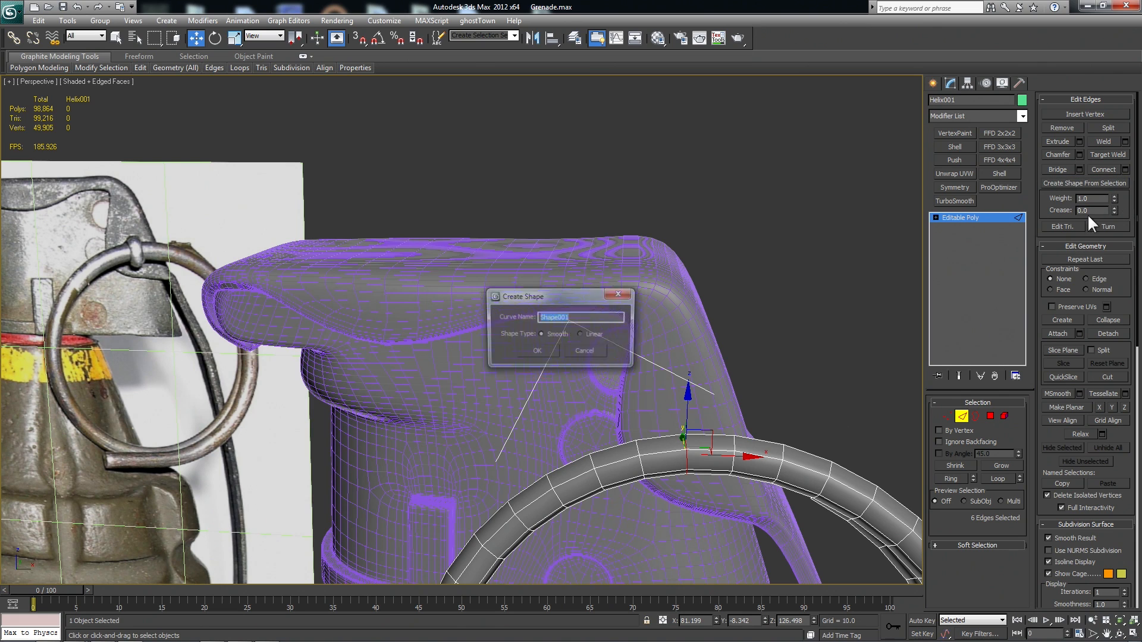
{"action": "left_click", "coordinate": [548, 351]}
Show the new shape as a 6-sided tube about 3.4 thick around the ring and convert it to an editable poly
{"action": "left_click", "coordinate": [964, 417]}
{"action": "middle_click_drag", "start_coordinate": [813, 374], "coordinate": [737, 332], "text": "alt"}
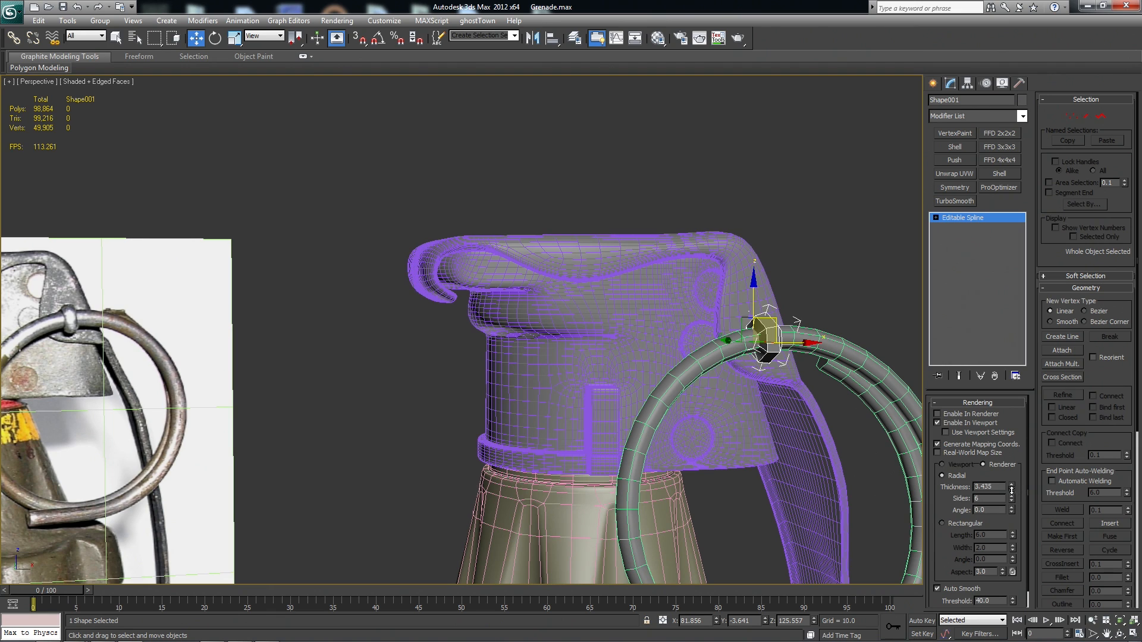
{"action": "left_click_drag", "start_coordinate": [1012, 490], "coordinate": [1013, 498]}
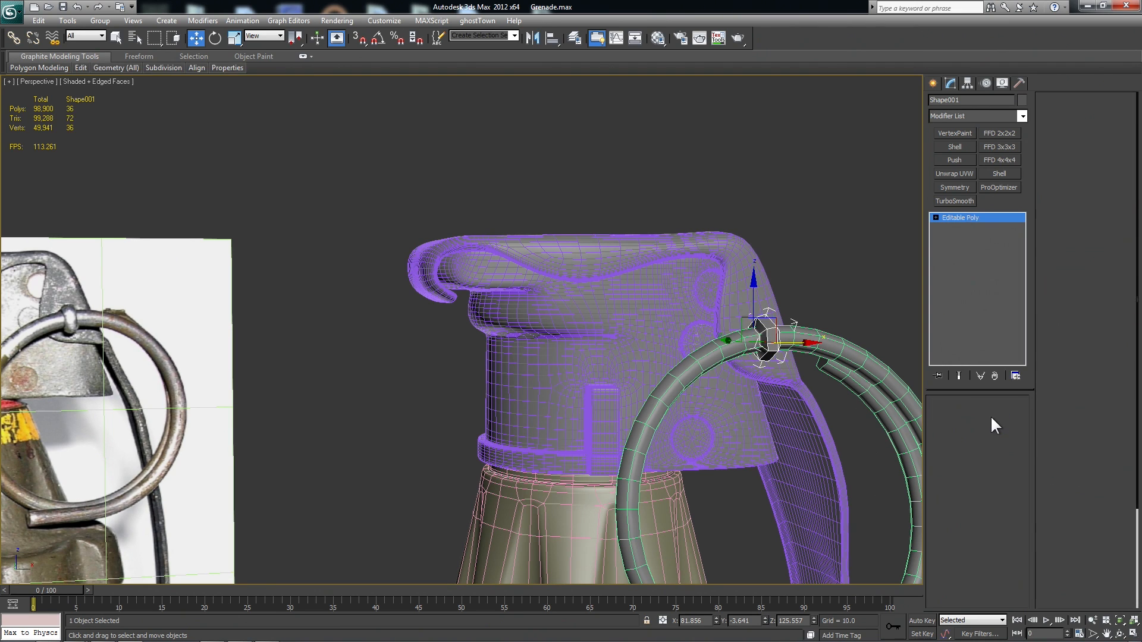
Select all polygons of the small collar around the ring, smooth them and deselect the collar
{"action": "left_click", "coordinate": [990, 415]}
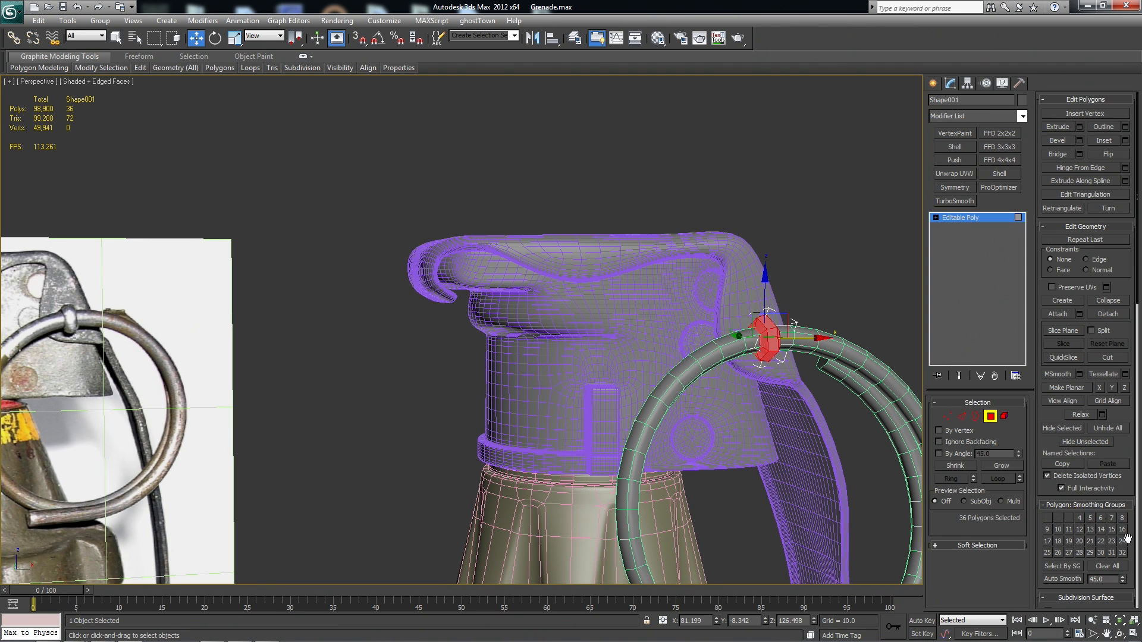
{"action": "left_click", "coordinate": [987, 418]}
{"action": "left_click", "coordinate": [855, 267]}
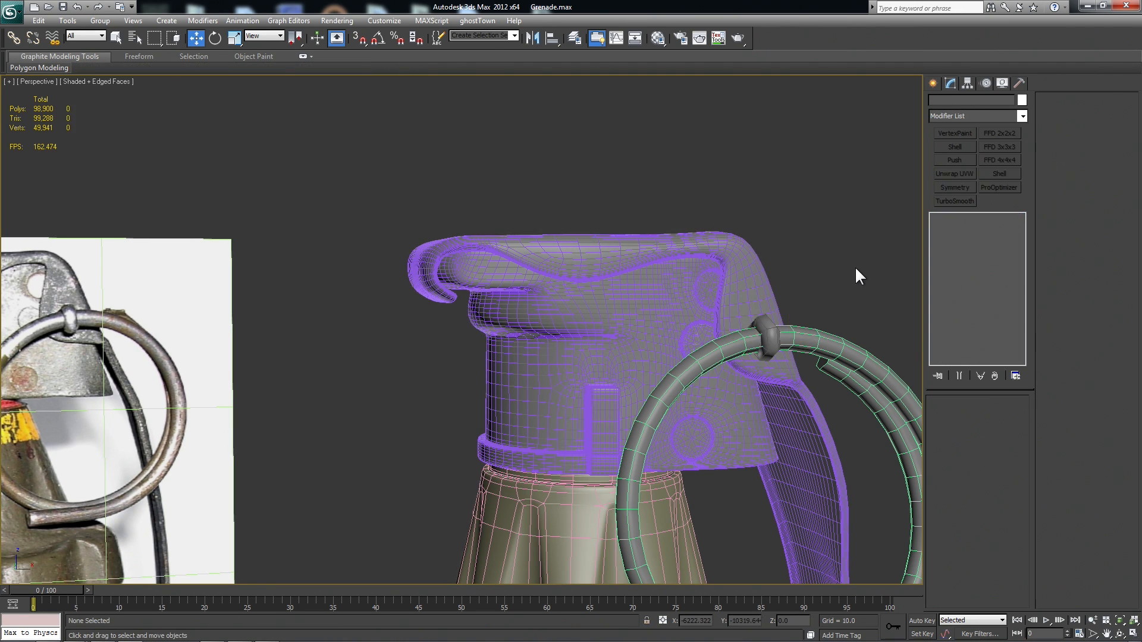
{"action": "key", "text": "F4"}
{"action": "scroll", "coordinate": [855, 268], "scroll_direction": "down", "scroll_amount": 5}
{"action": "middle_click_drag", "start_coordinate": [857, 300], "coordinate": [822, 334], "text": "alt"}
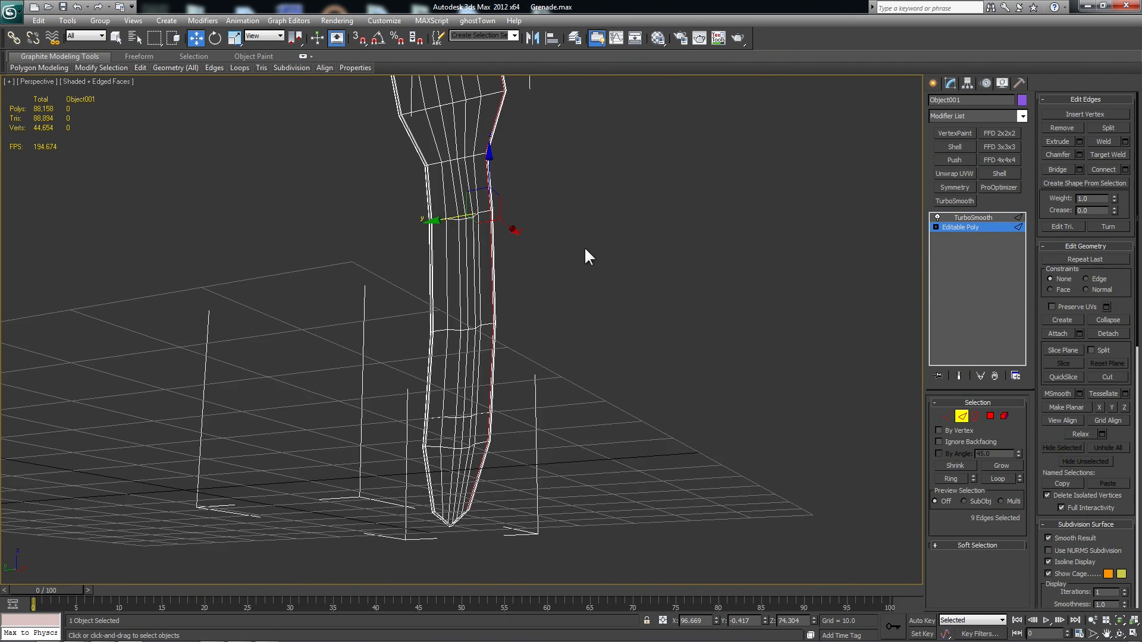
Extend the selected edges along the safety lever's inner rim across its width into a new strip of faces
{"action": "middle_click_drag", "start_coordinate": [586, 255], "coordinate": [571, 377]}
{"action": "scroll", "coordinate": [486, 378], "scroll_direction": "up", "scroll_amount": 2}
{"action": "left_click_drag", "start_coordinate": [454, 360], "coordinate": [393, 387], "text": "shift"}
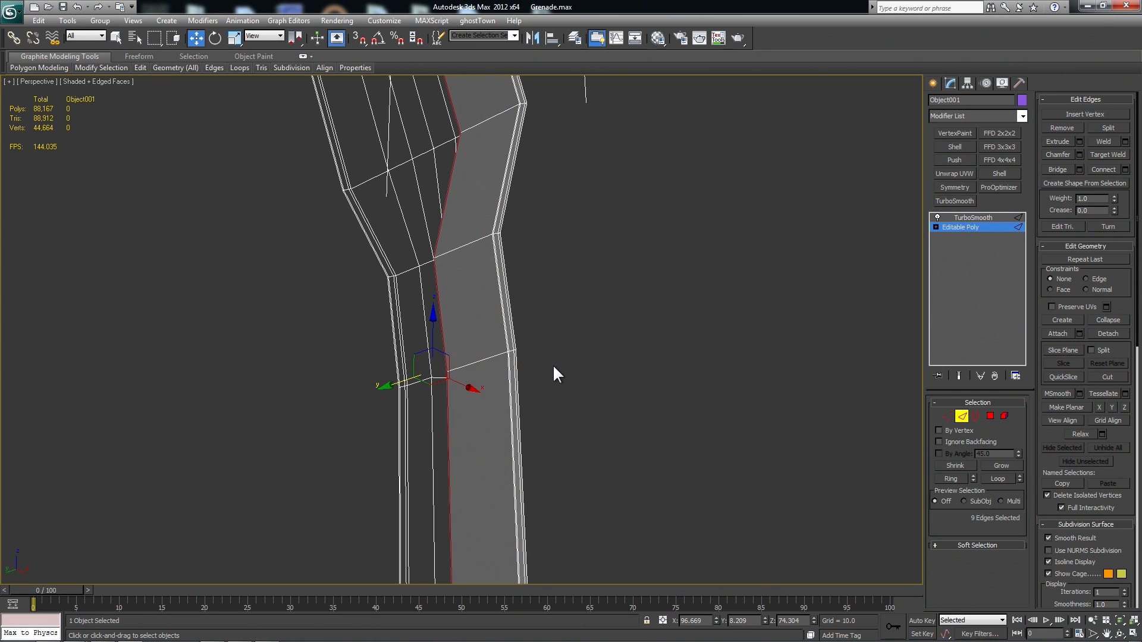
{"action": "scroll", "coordinate": [495, 362], "scroll_direction": "down", "scroll_amount": 3}
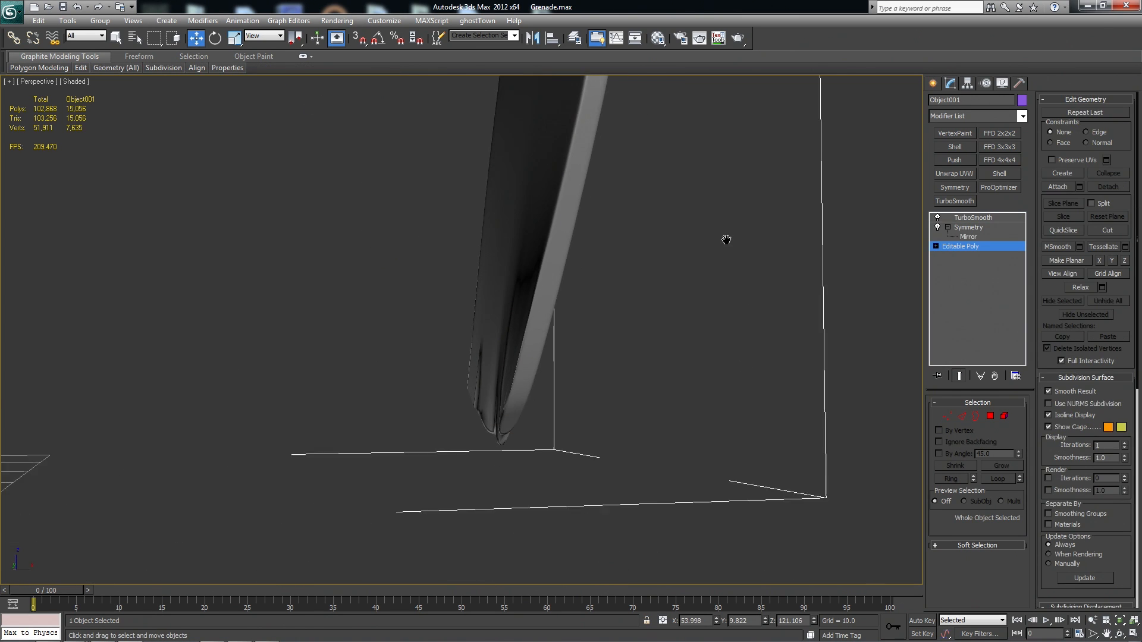
Cut a new edge from the inner-face vertex near the safety lever's lower tip
{"action": "mouse_move", "coordinate": [727, 240]}
{"action": "middle_mouse_down", "text": "alt"}
{"action": "mouse_move", "coordinate": [744, 242]}
{"action": "mouse_move", "coordinate": [589, 273]}
{"action": "mouse_move", "coordinate": [748, 277]}
{"action": "mouse_move", "coordinate": [607, 280]}
{"action": "mouse_move", "coordinate": [678, 371]}
{"action": "middle_mouse_up", "text": "alt"}
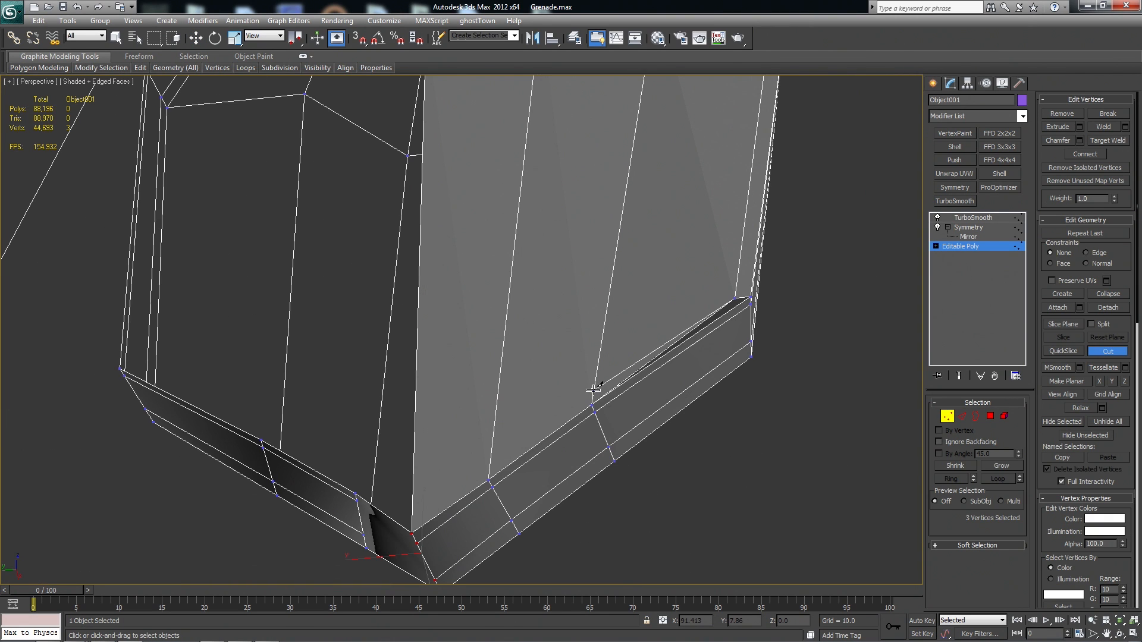
{"action": "left_click", "coordinate": [593, 390]}
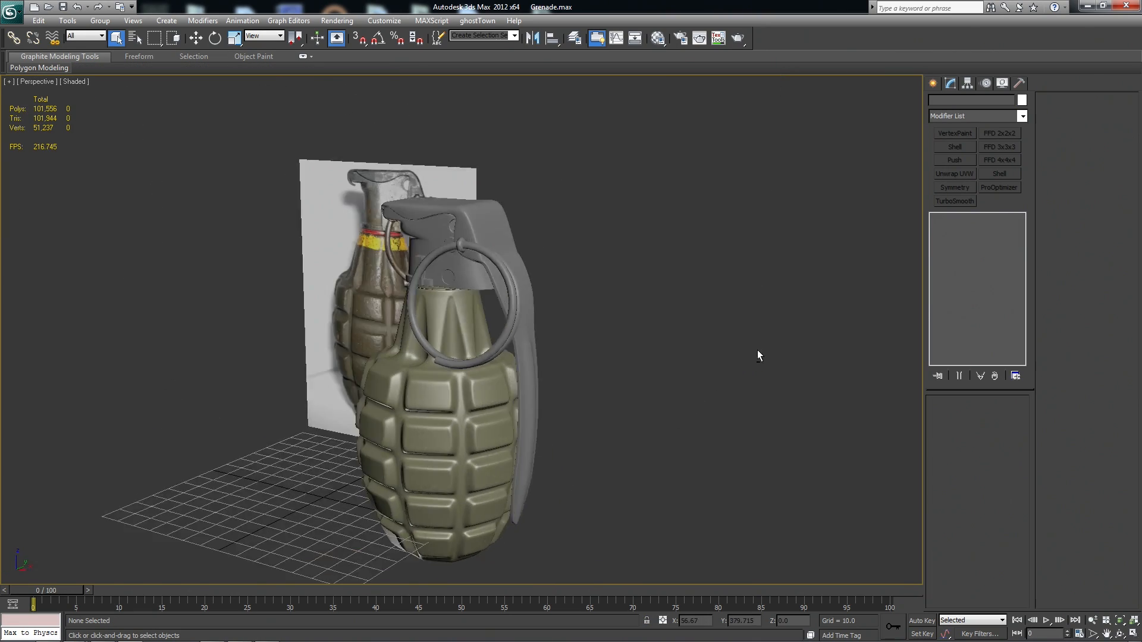
{"action": "scroll", "coordinate": [758, 350], "scroll_direction": "up", "scroll_amount": 3}
{"action": "middle_click_drag", "start_coordinate": [798, 341], "coordinate": [824, 344], "text": "alt"}
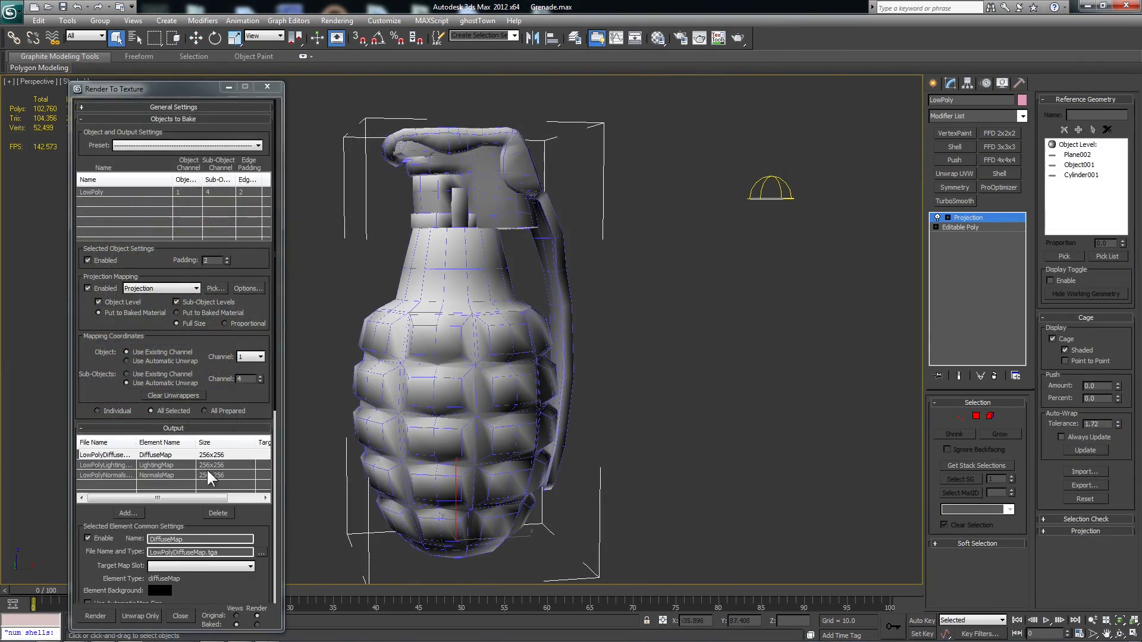
{"action": "scroll", "coordinate": [247, 381], "scroll_direction": "down", "scroll_amount": 5}
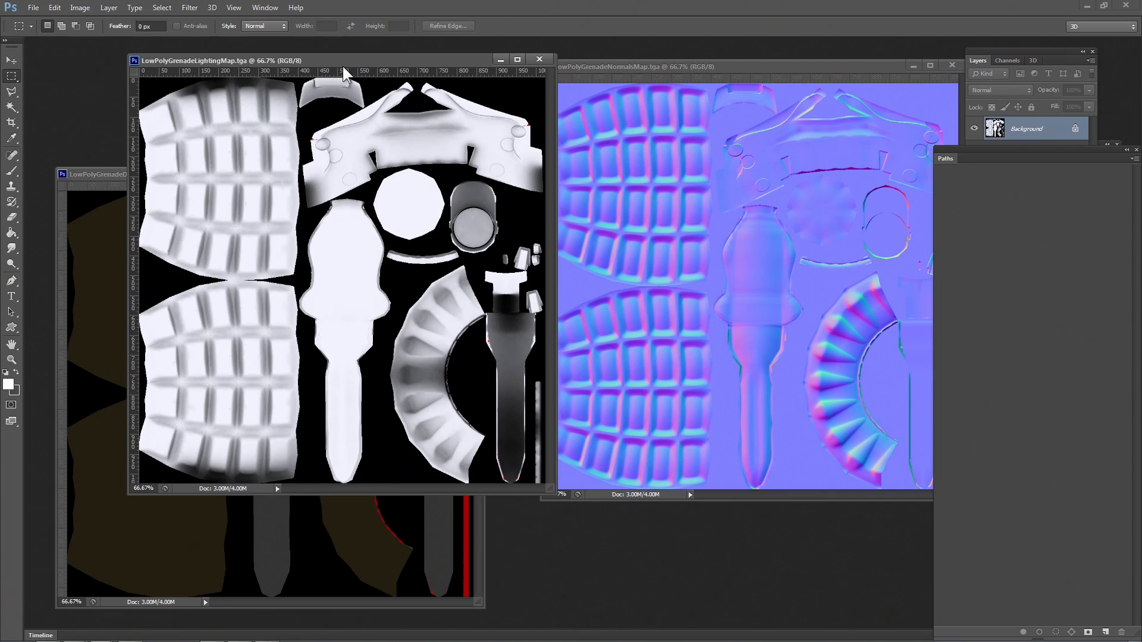
In Photoshop, desaturate LowPolyGrenadeLightingMap.tga, bring the diffuse map's window forward and enlarge it
{"action": "left_click", "coordinate": [80, 8]}
{"action": "mouse_move", "coordinate": [98, 40]}
{"action": "left_click", "coordinate": [238, 272]}
{"action": "left_click_drag", "start_coordinate": [109, 175], "coordinate": [110, 149]}
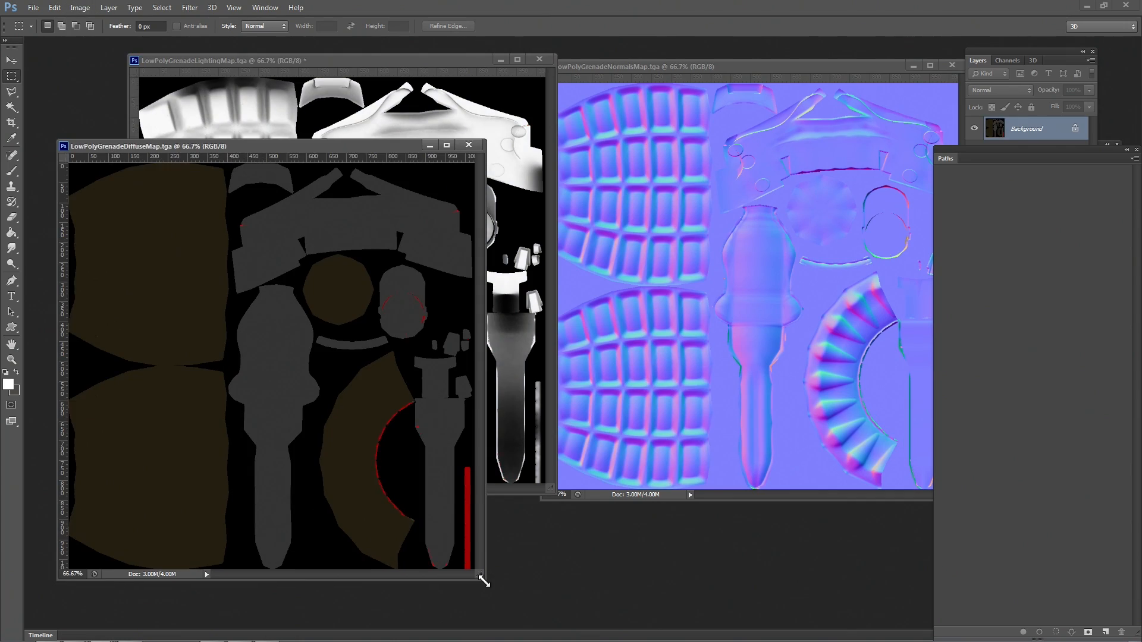
{"action": "left_click_drag", "start_coordinate": [482, 579], "coordinate": [511, 608]}
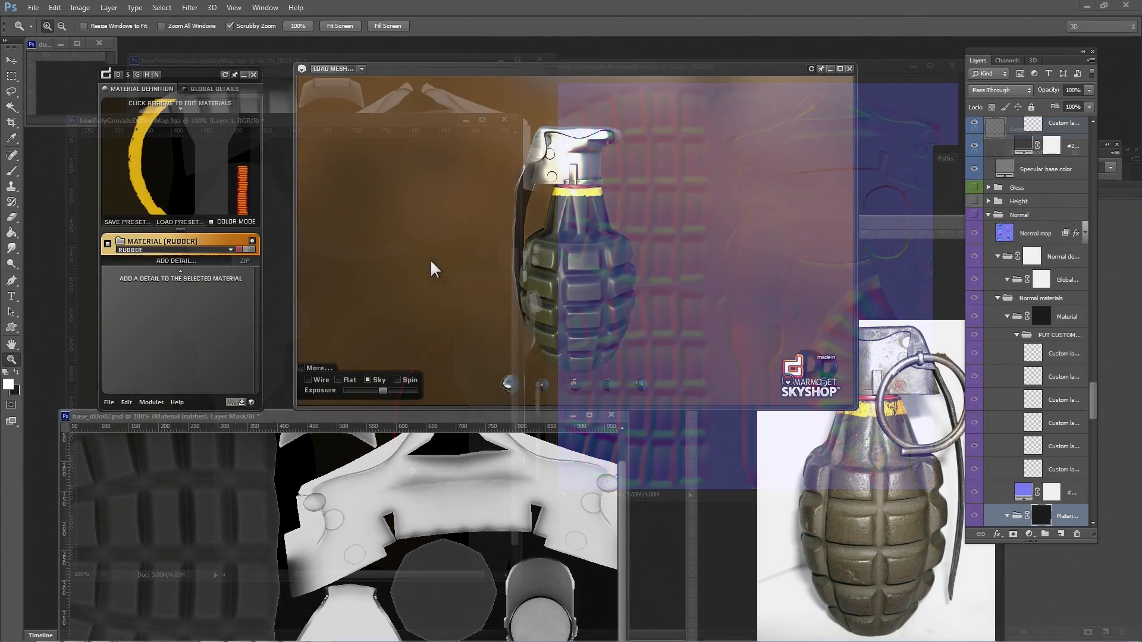